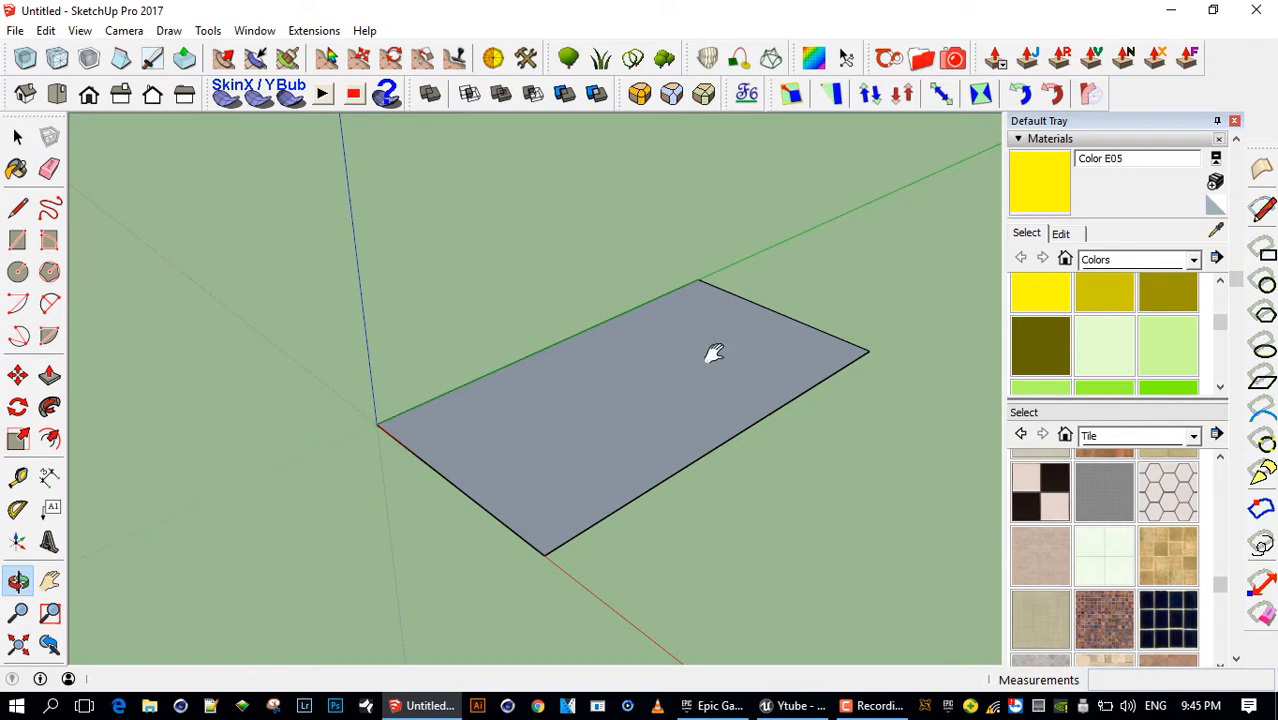
drag(713, 351, 653, 401)
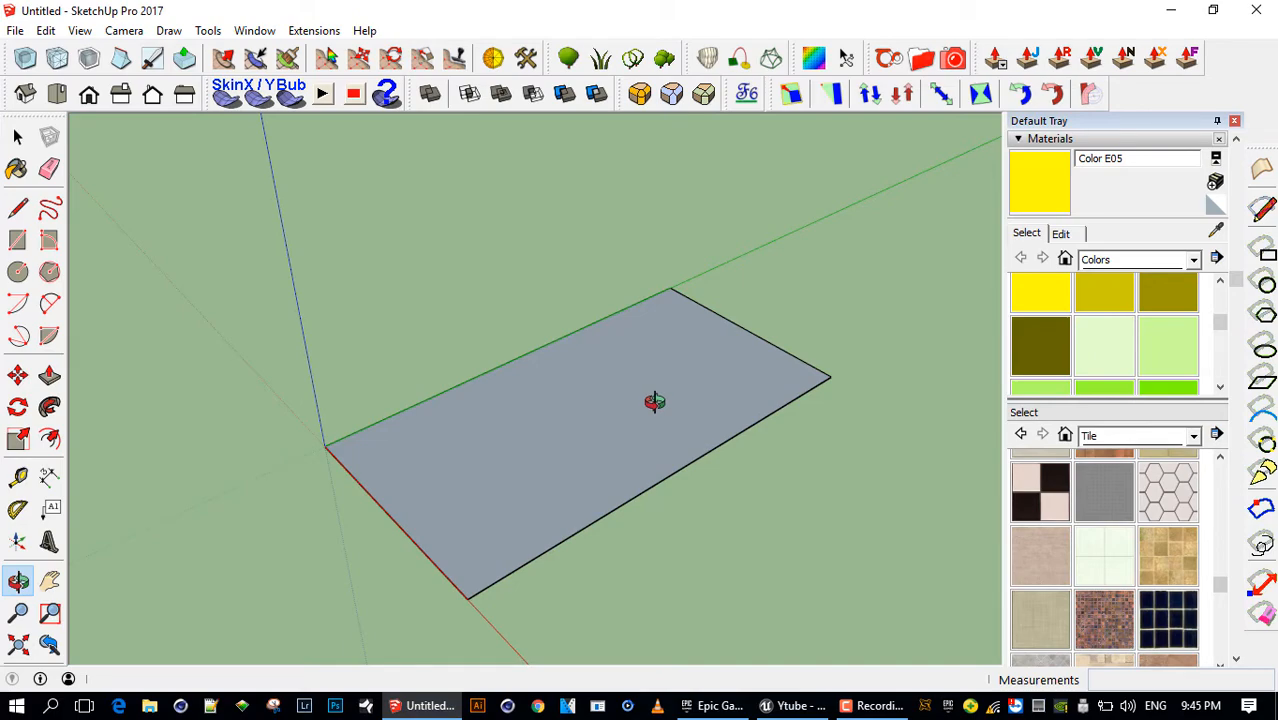
click(1176, 16)
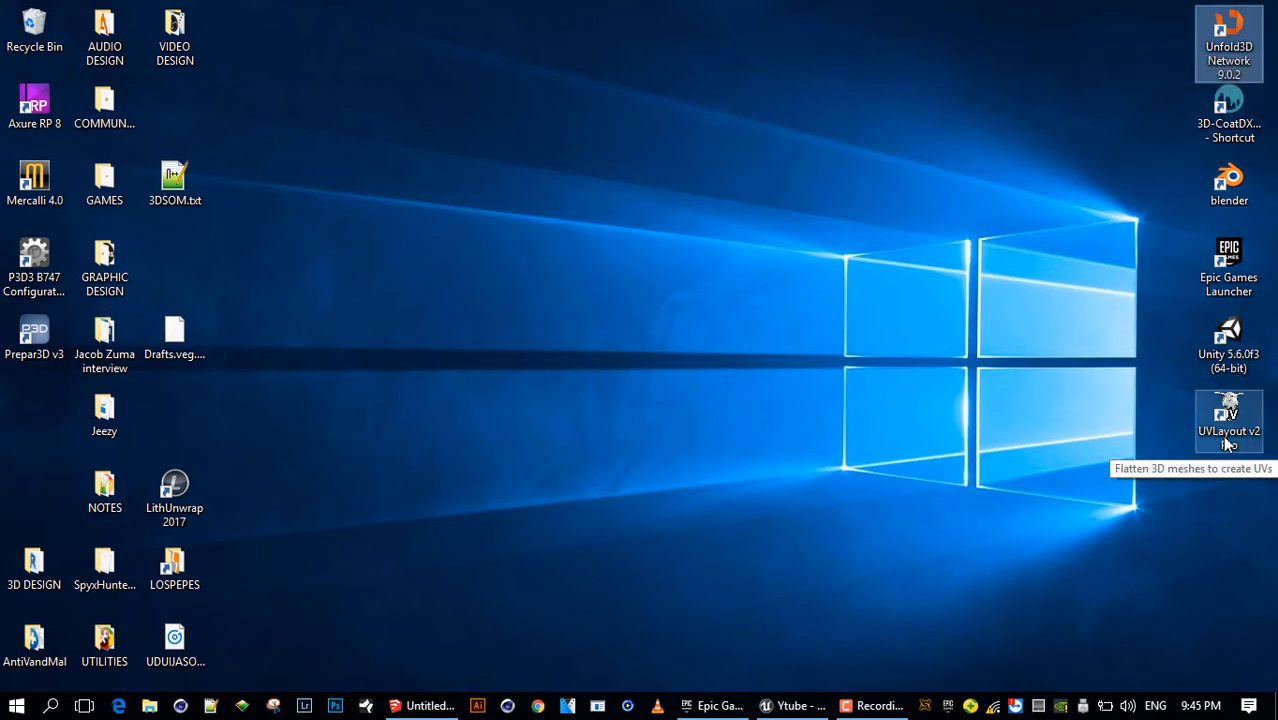
click(427, 706)
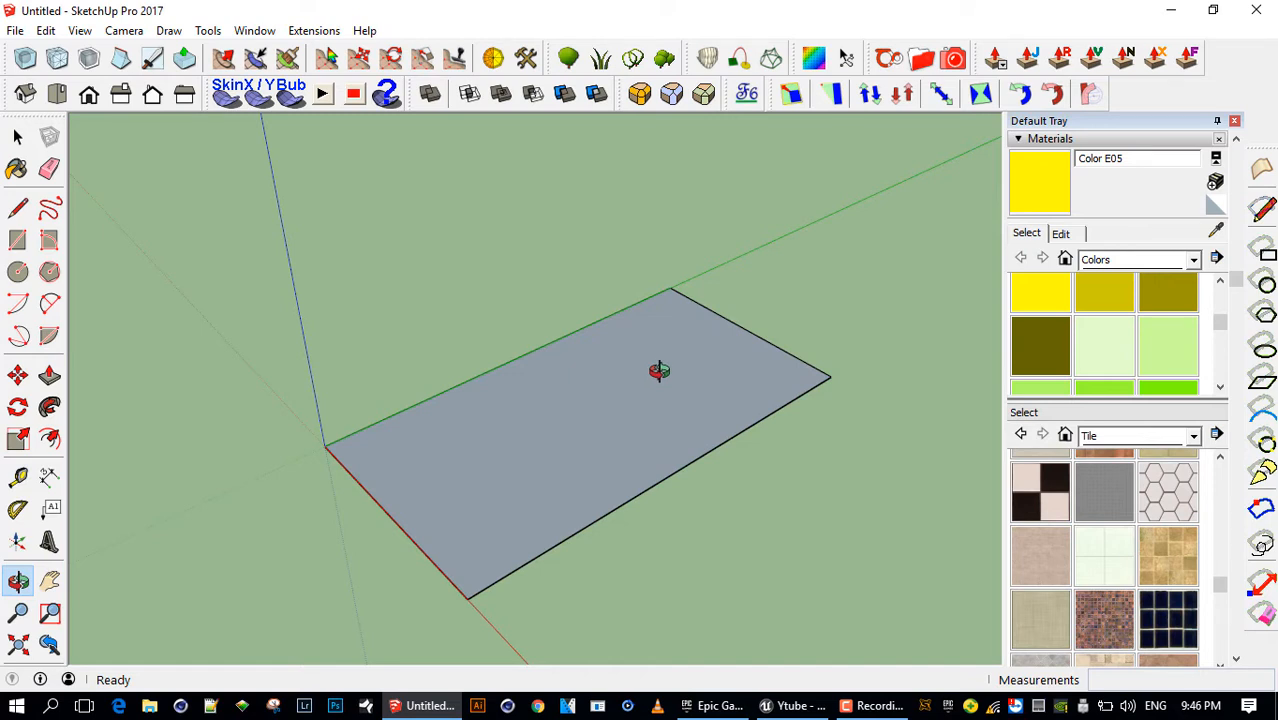
drag(585, 408, 591, 376)
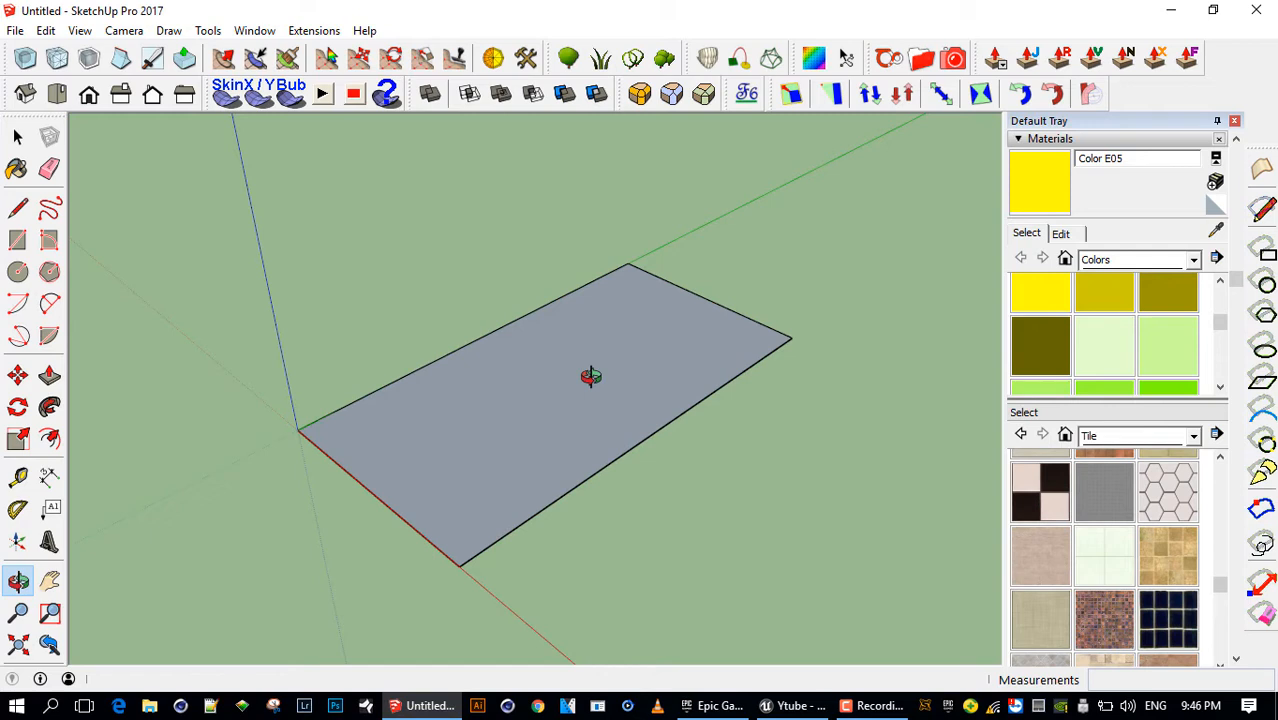
drag(591, 376, 645, 374)
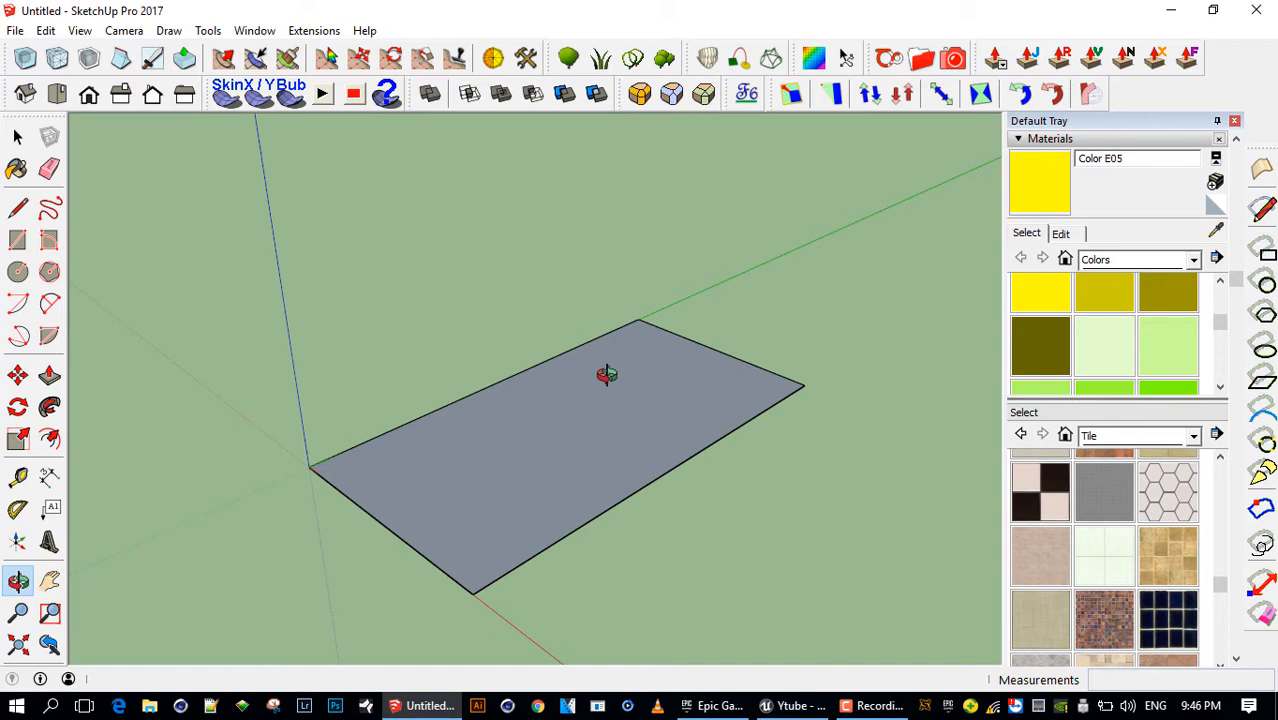
drag(602, 411, 549, 402)
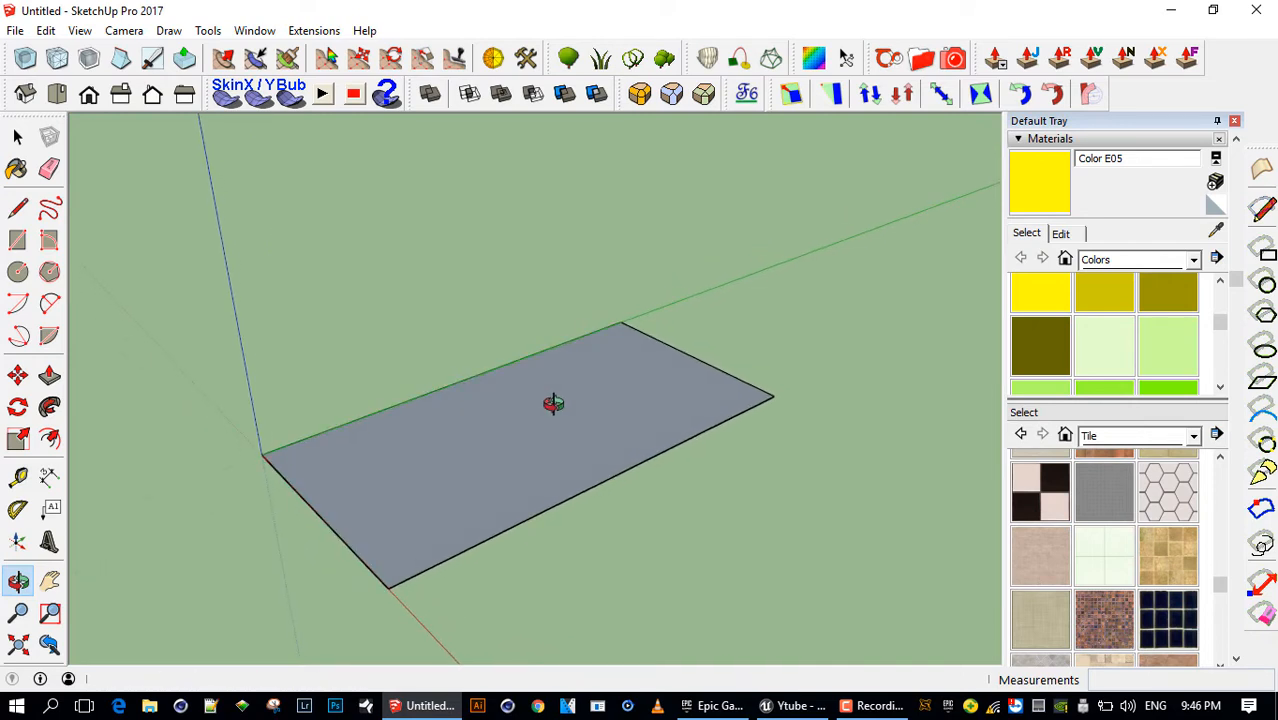
mouse_move(570, 419)
mouse_down()
mouse_move(576, 408)
mouse_move(583, 428)
mouse_up()
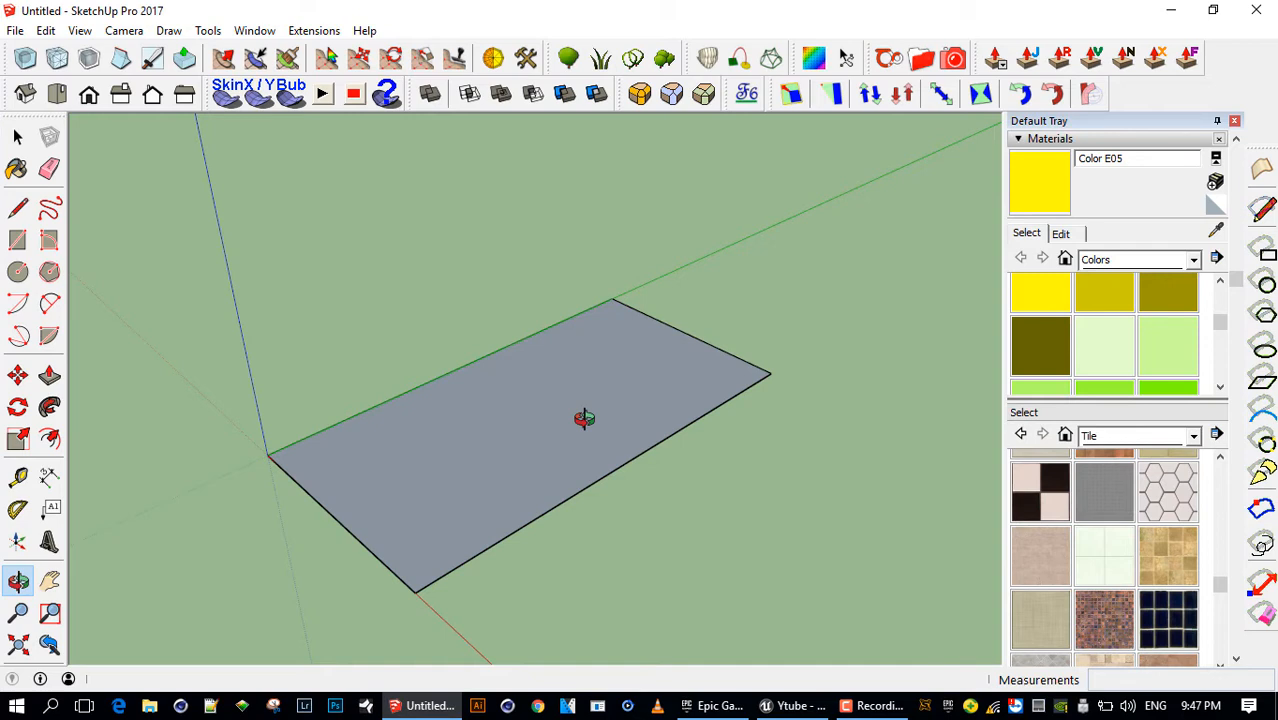
mouse_move(615, 354)
middle_down()
mouse_move(622, 337)
mouse_move(618, 360)
middle_up()
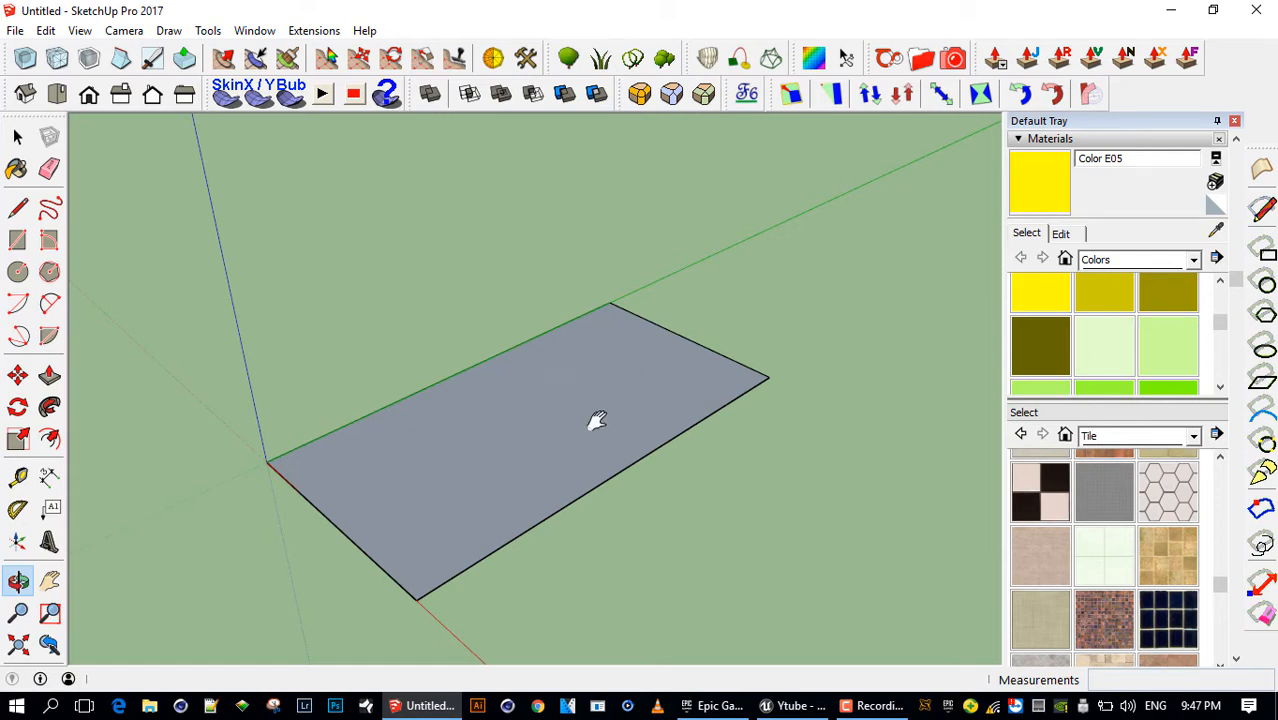
drag(596, 422, 625, 423)
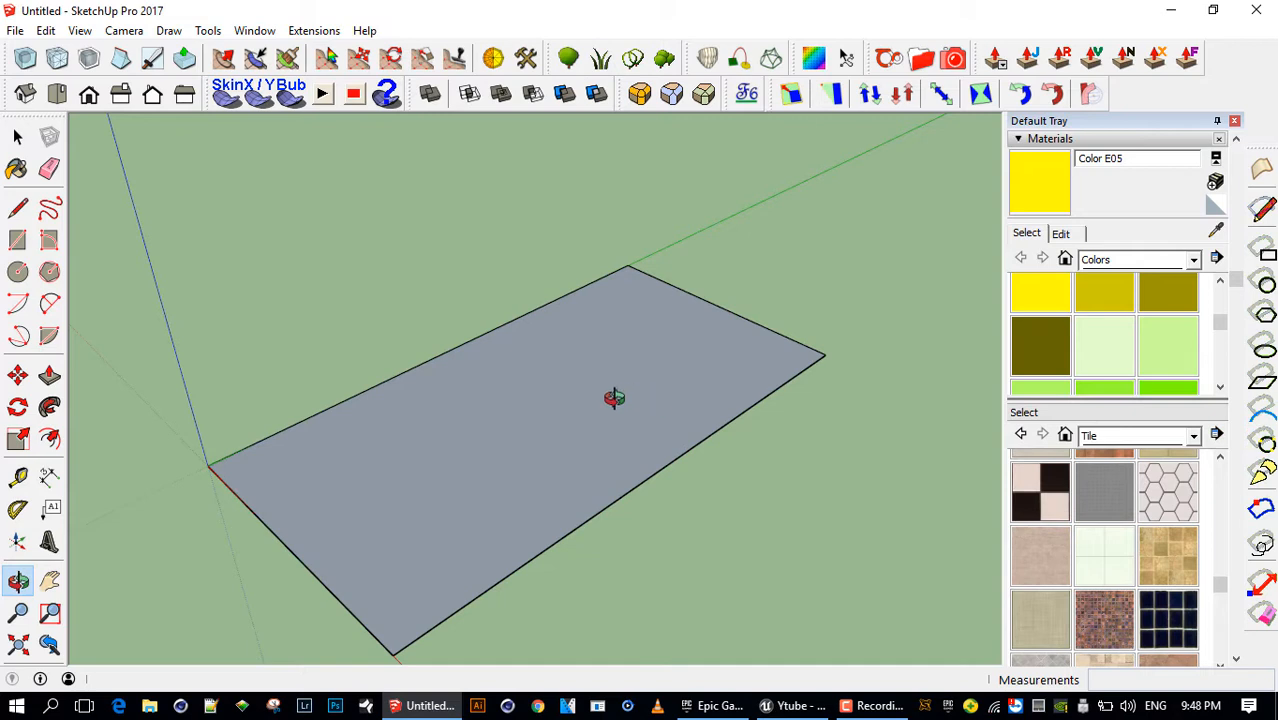
drag(616, 394, 646, 371)
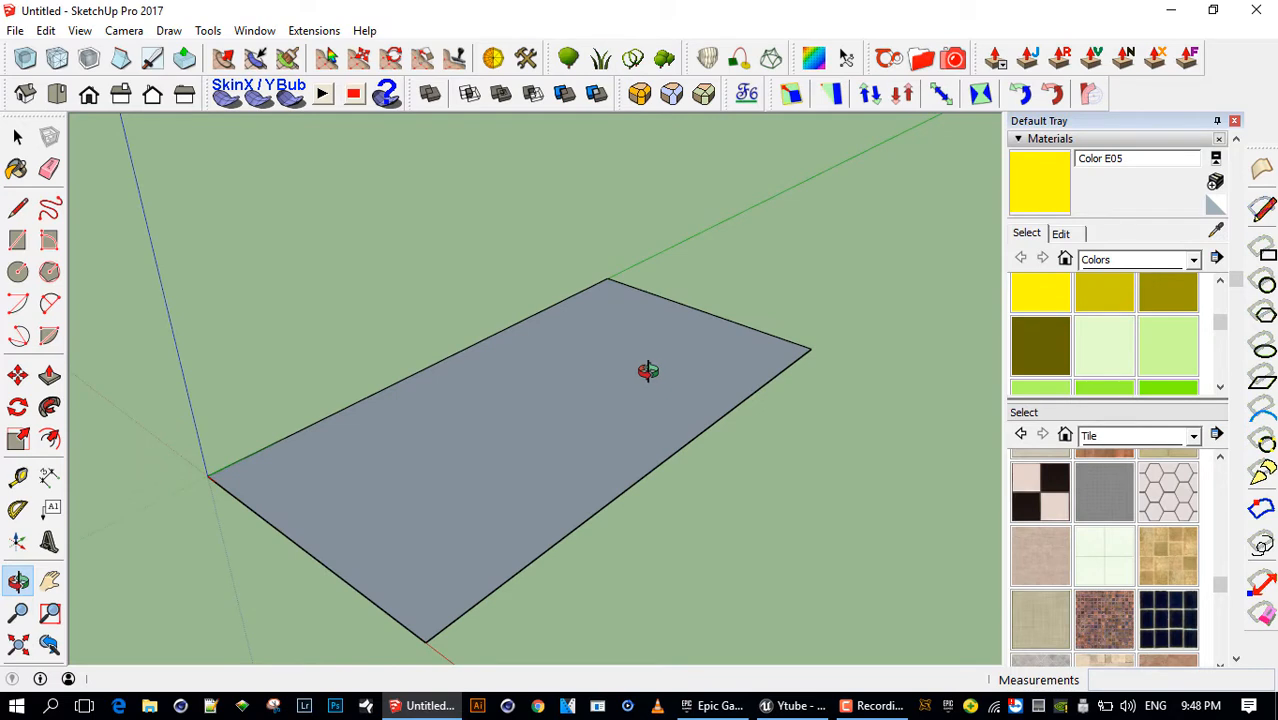
mouse_move(575, 402)
middle_down()
mouse_move(542, 411)
mouse_move(587, 401)
middle_up()
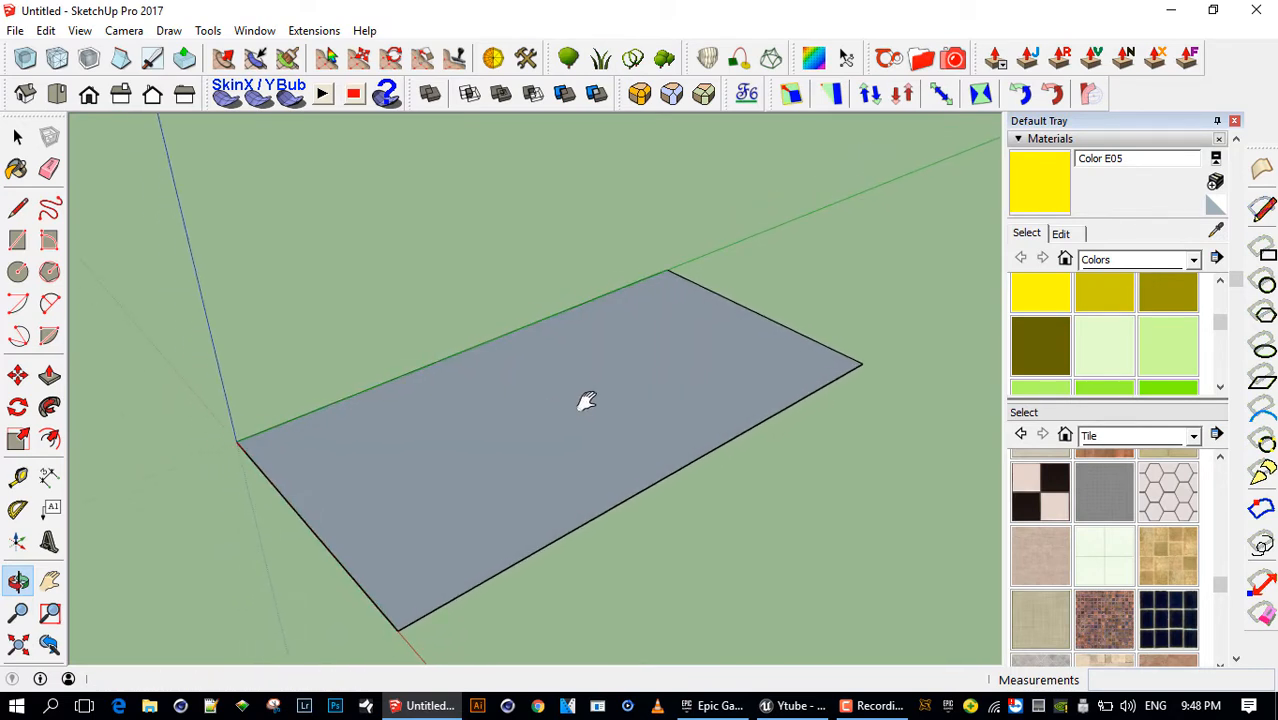
Pull the rectangle up about 1.23 m with Push/Pull to form a box
key(p)
drag(586, 410, 596, 258)
middle_drag(596, 288, 665, 297)
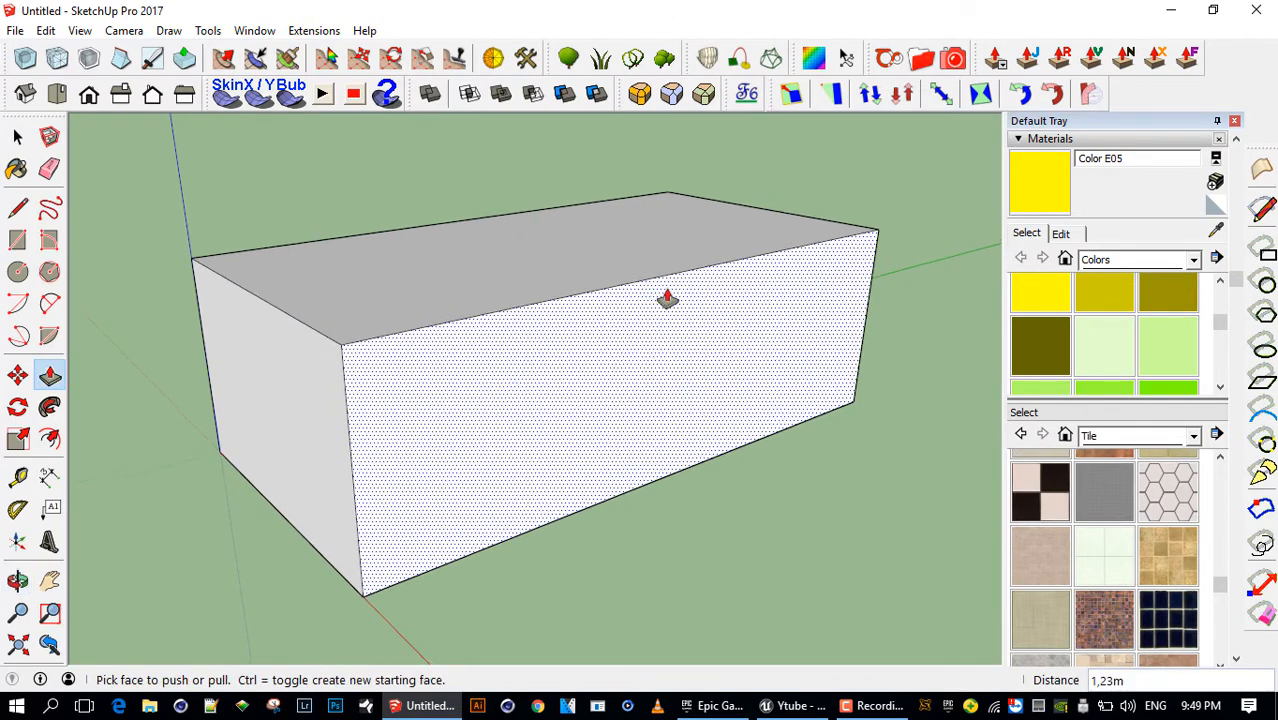
middle_drag(388, 277, 412, 332)
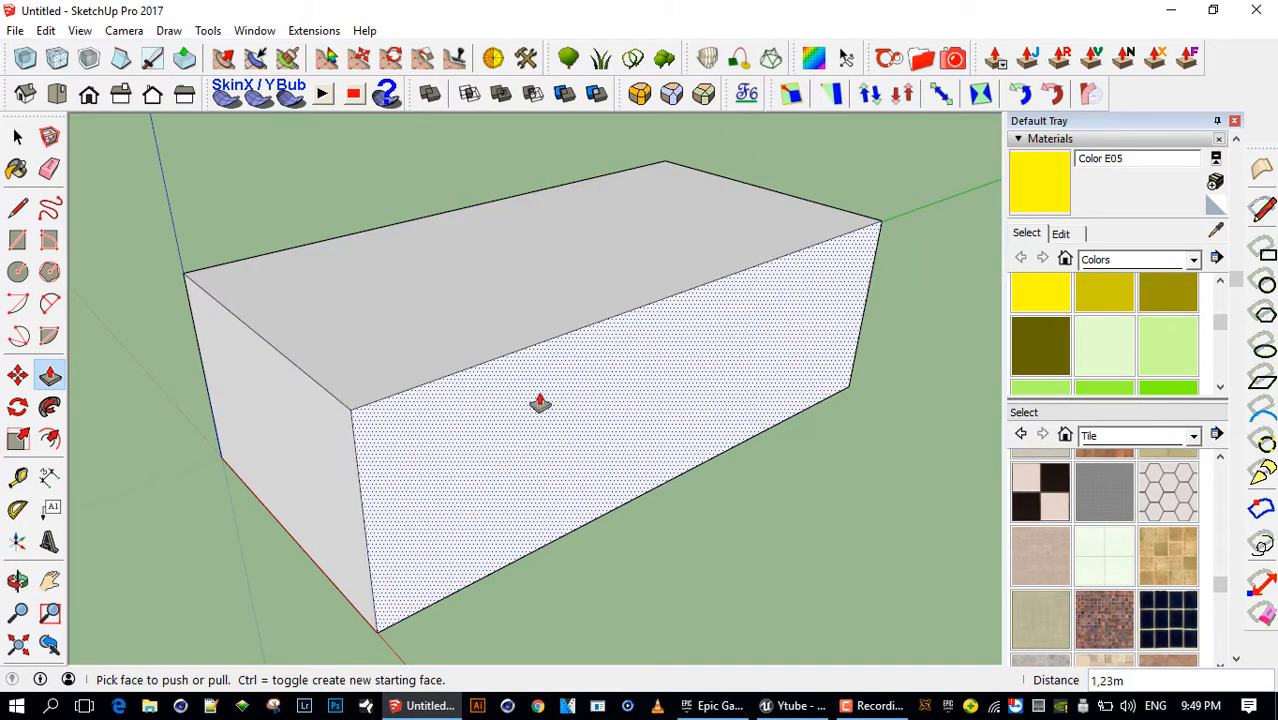
middle_drag(540, 379, 542, 335)
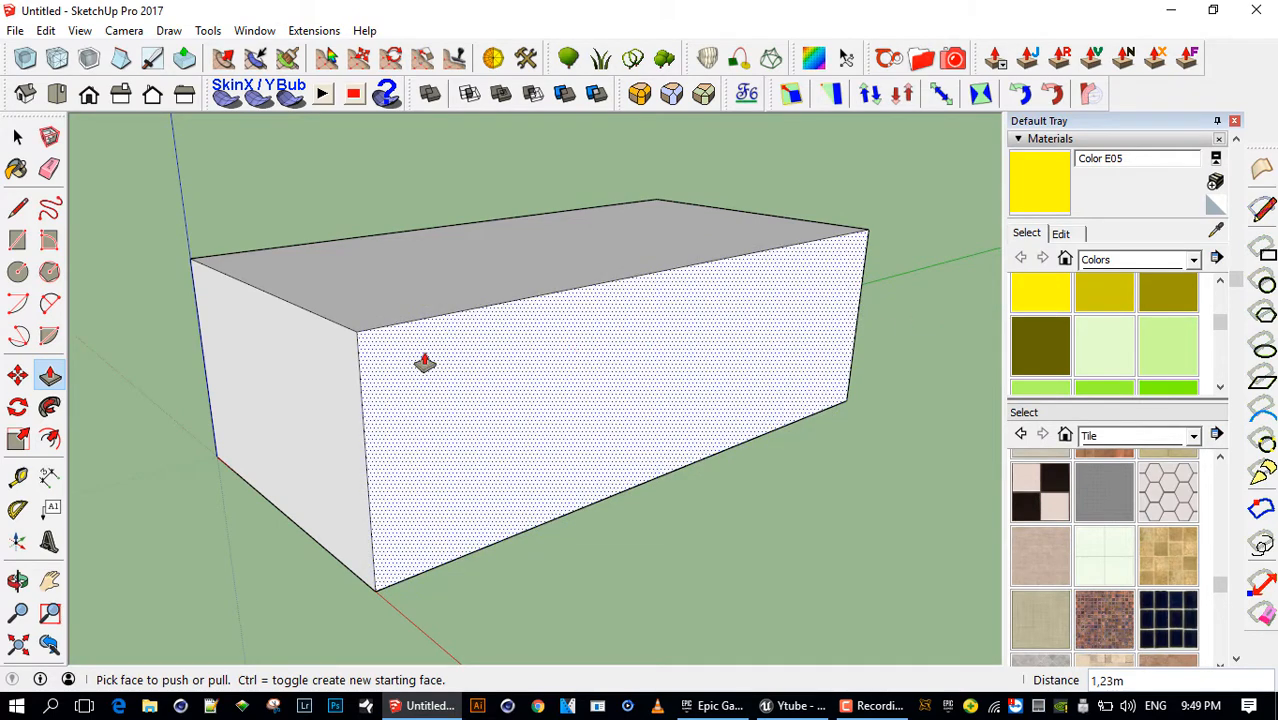
mouse_move(441, 363)
middle_down()
mouse_move(431, 399)
mouse_move(438, 388)
middle_up()
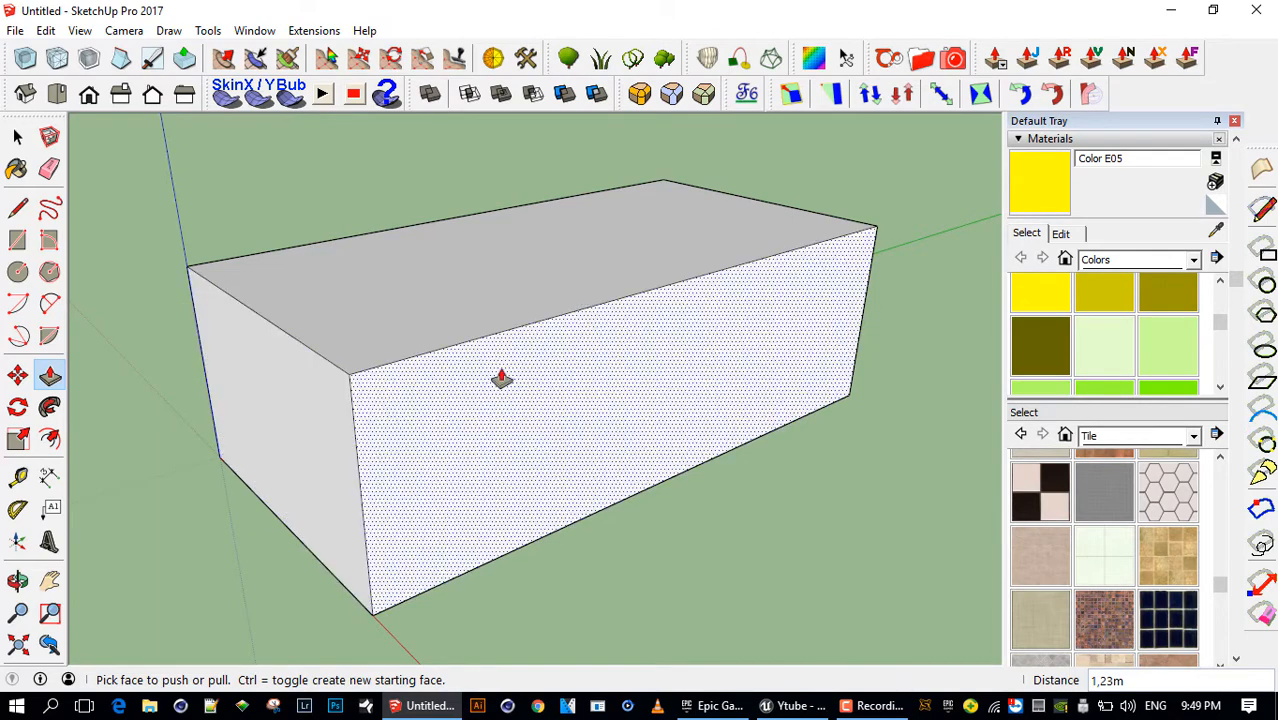
middle_drag(456, 410, 411, 422)
scroll(710, 341, down, 2)
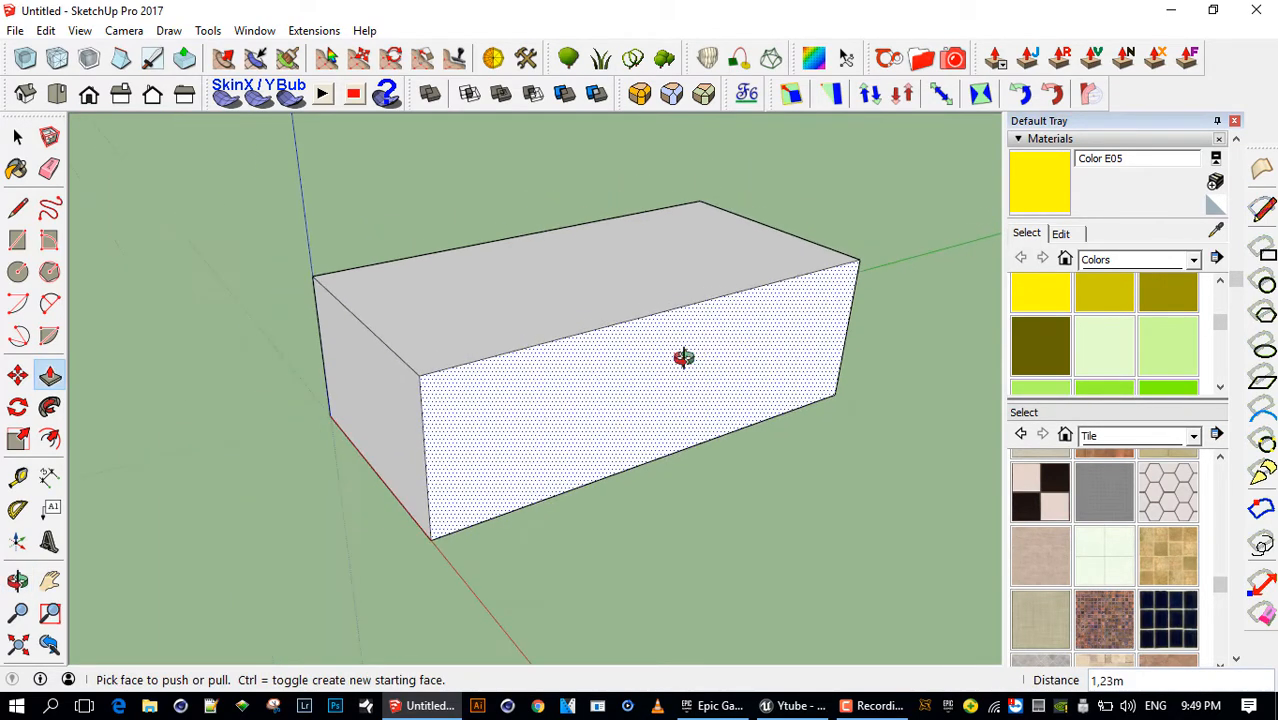
Draw a downward-bulging two-point arc about 1.28 m across on the box's long side face, starting on its near vertical edge
middle_drag(682, 354, 662, 320)
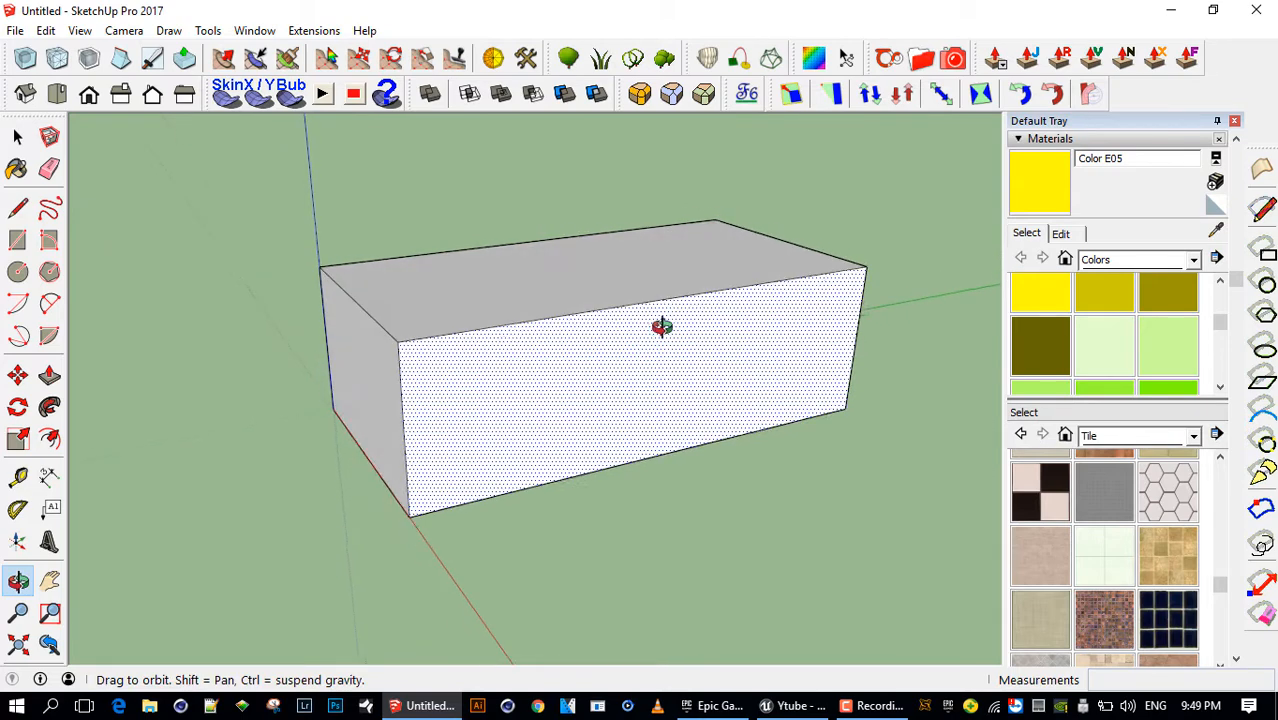
click(50, 303)
click(404, 373)
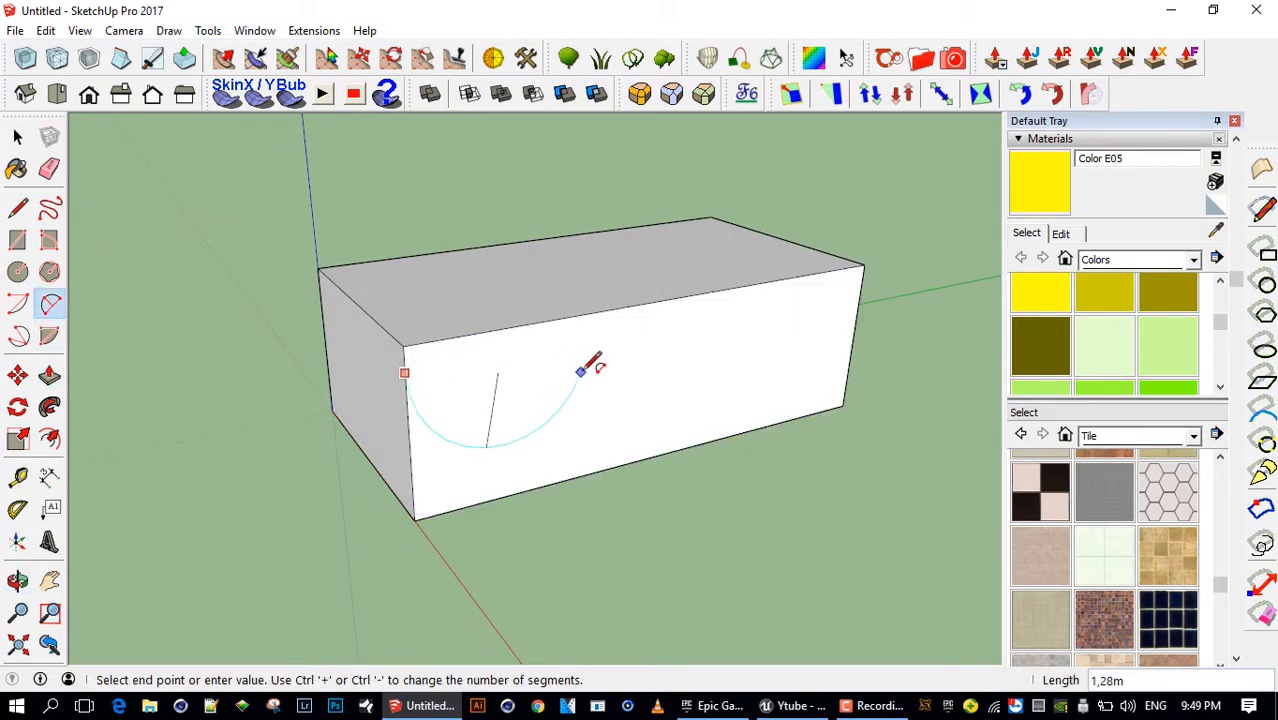
click(581, 371)
click(583, 369)
Continue the curve along the long side with an upward tangent arc and a downward one about 1.10 m across
click(581, 371)
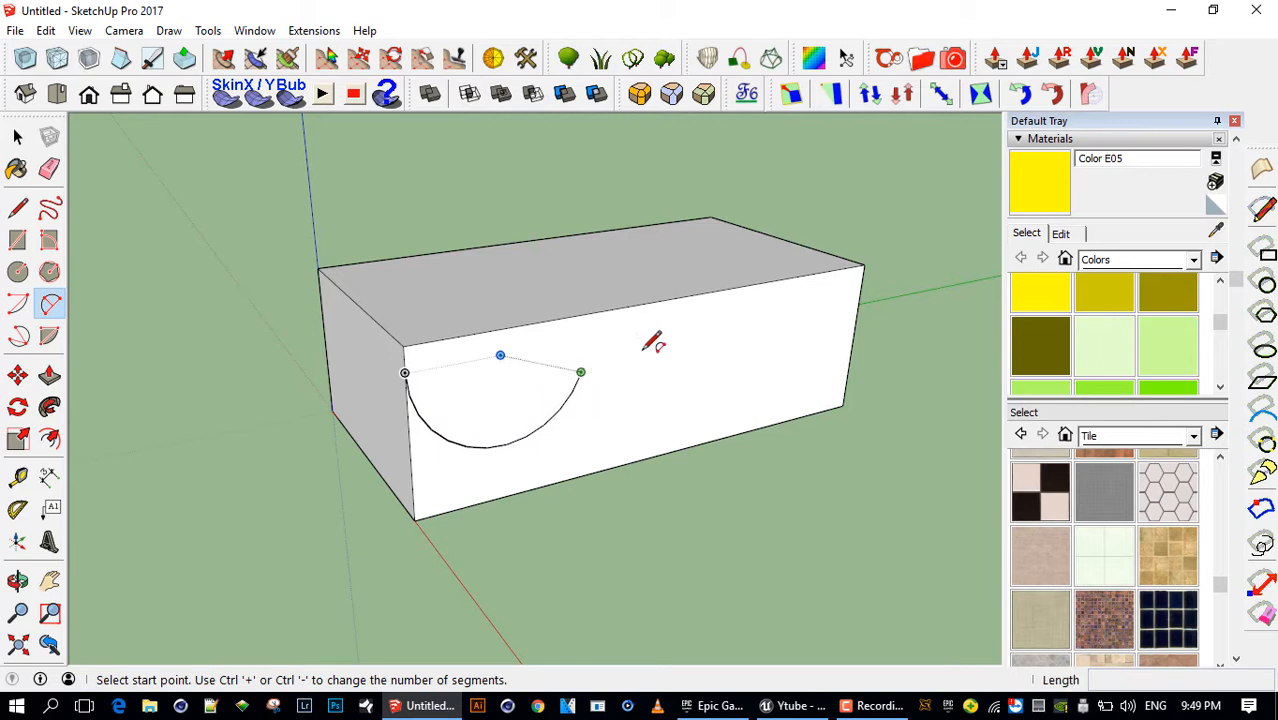
click(701, 346)
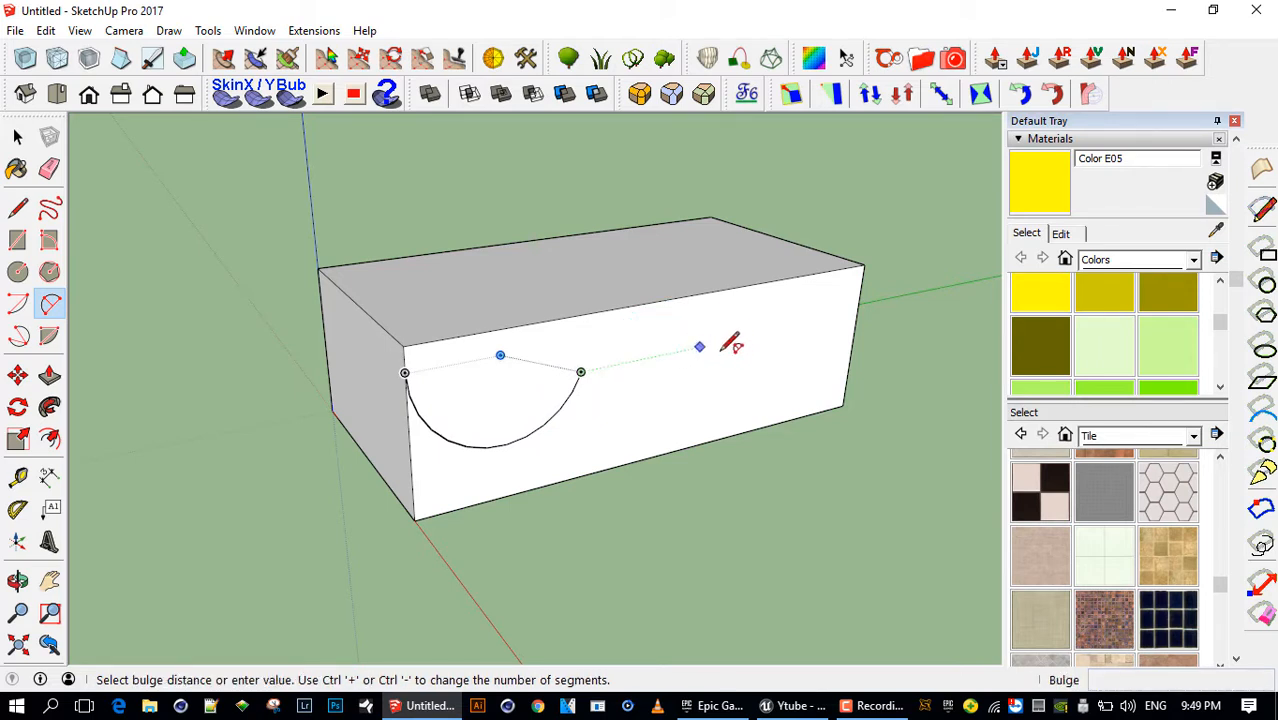
click(701, 347)
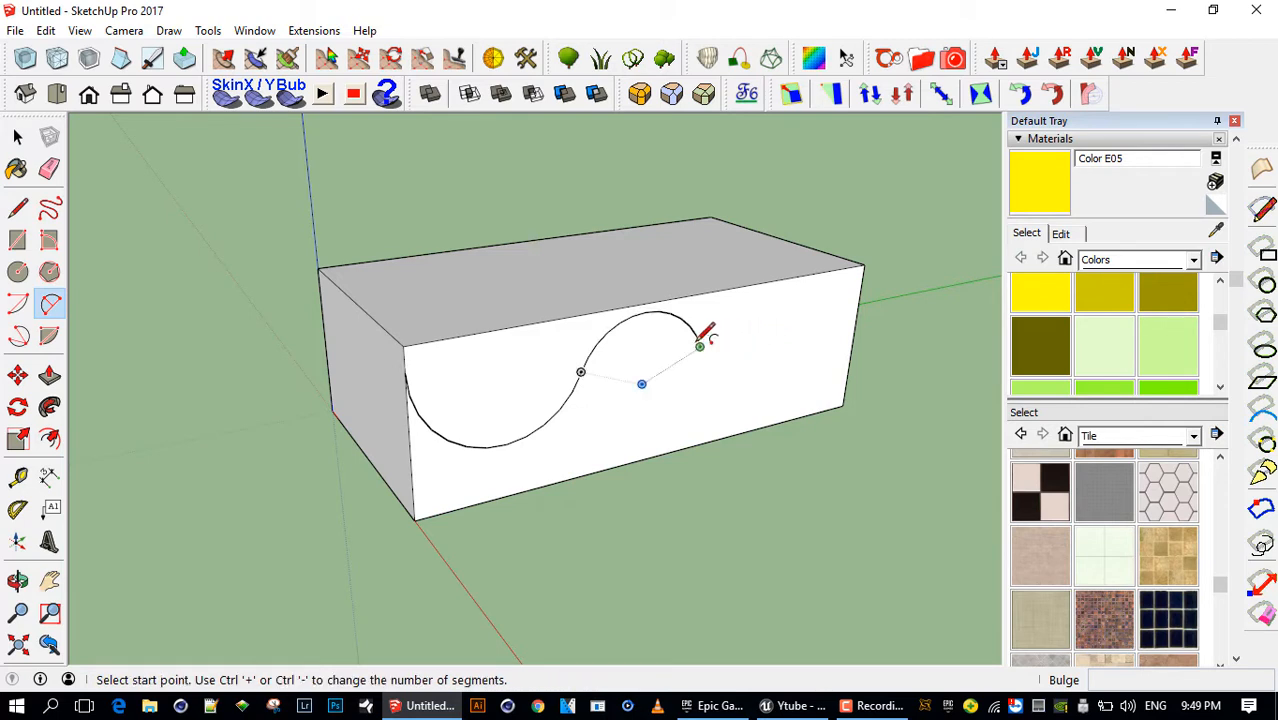
click(701, 347)
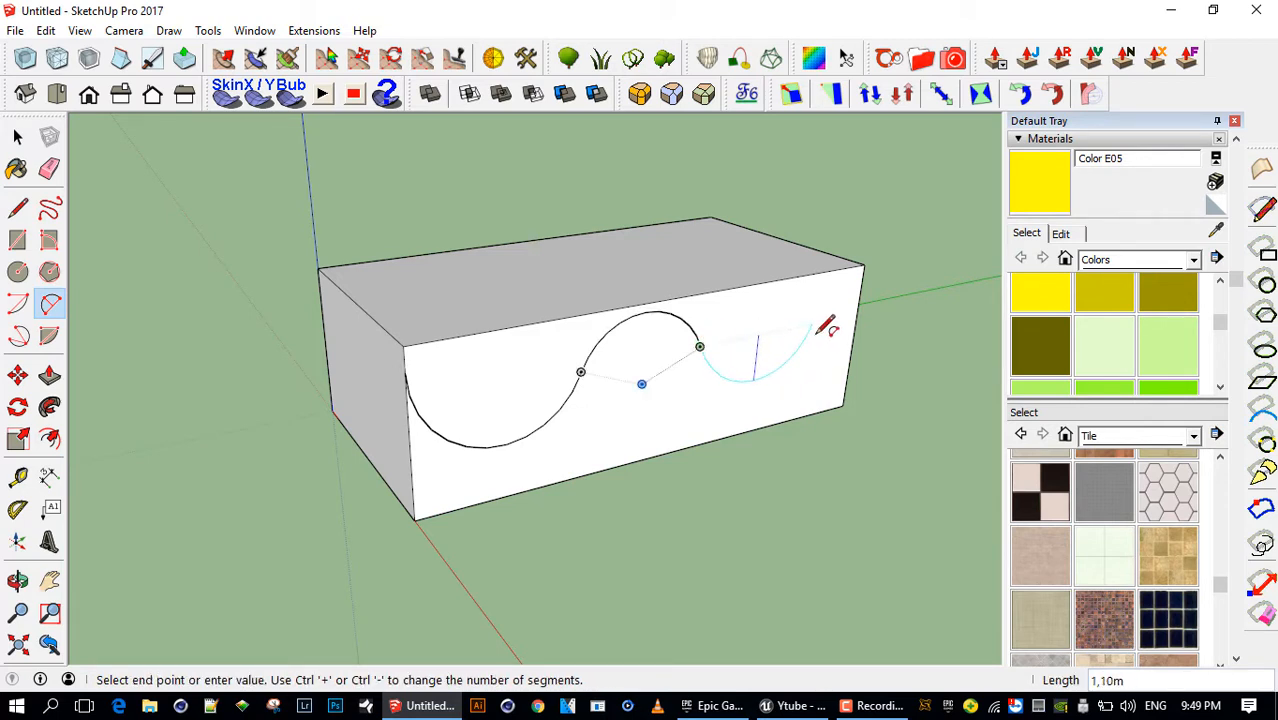
click(814, 324)
click(814, 324)
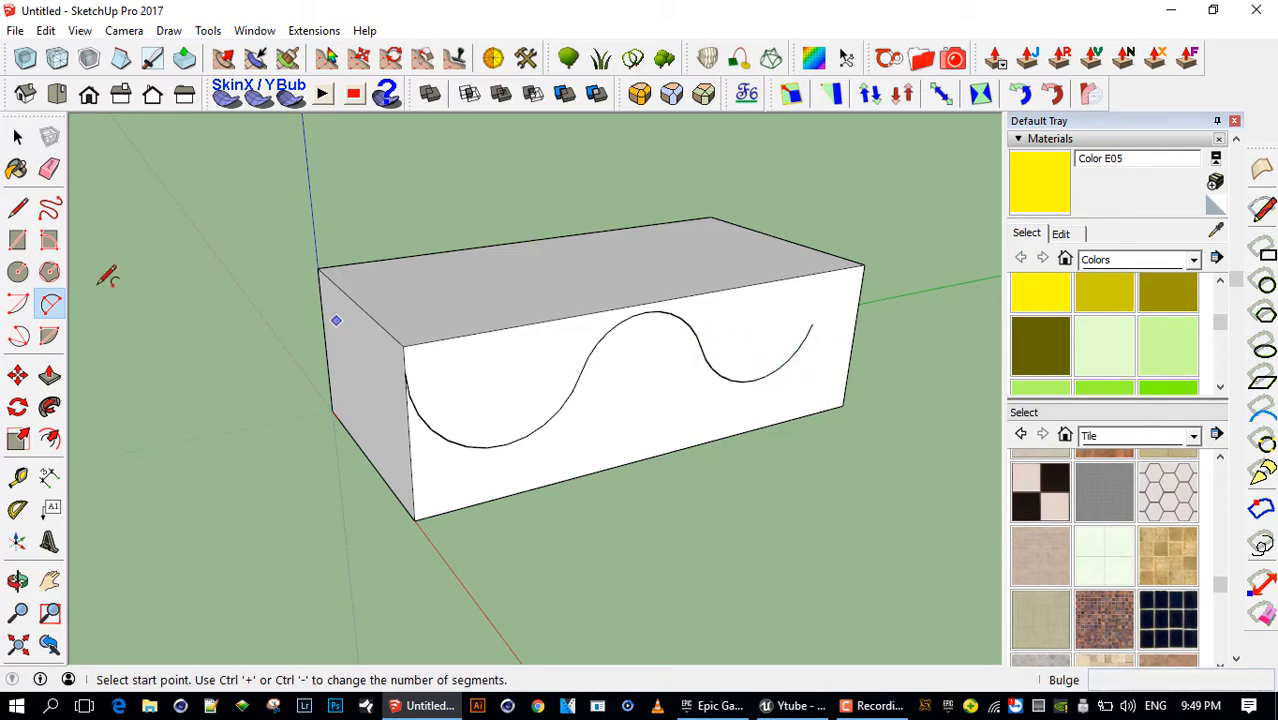
Draw a line about 0.48 m long from the last arc's end to the box's far vertical edge
click(17, 206)
click(812, 324)
key(Escape)
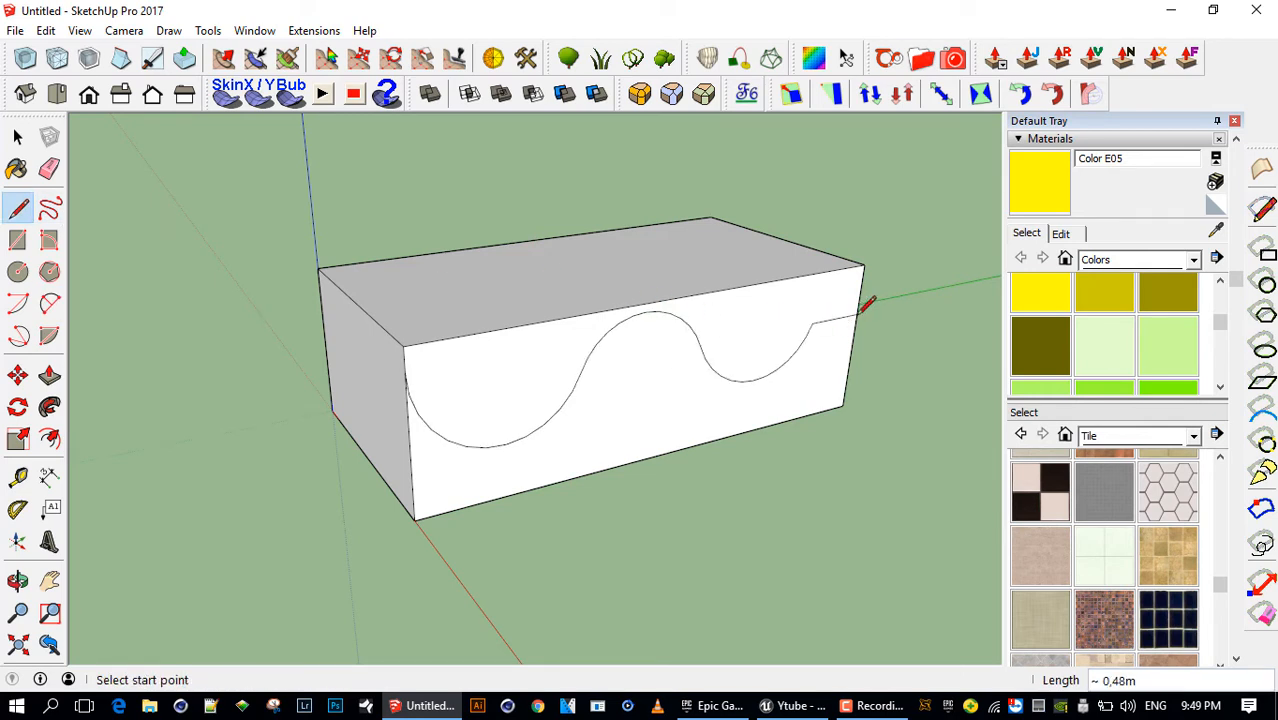
Push the side face area above the wavy line about 1.93 m through the box to cut away its upper part
middle_drag(776, 349, 670, 445)
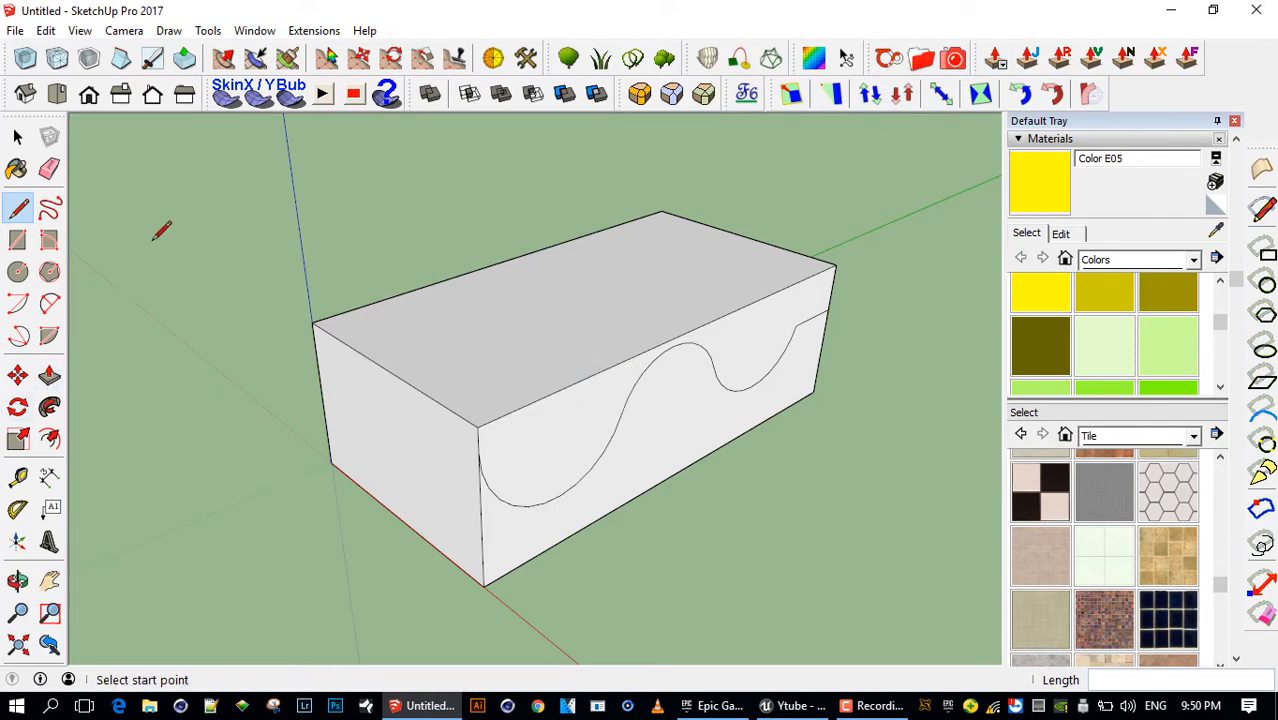
click(18, 137)
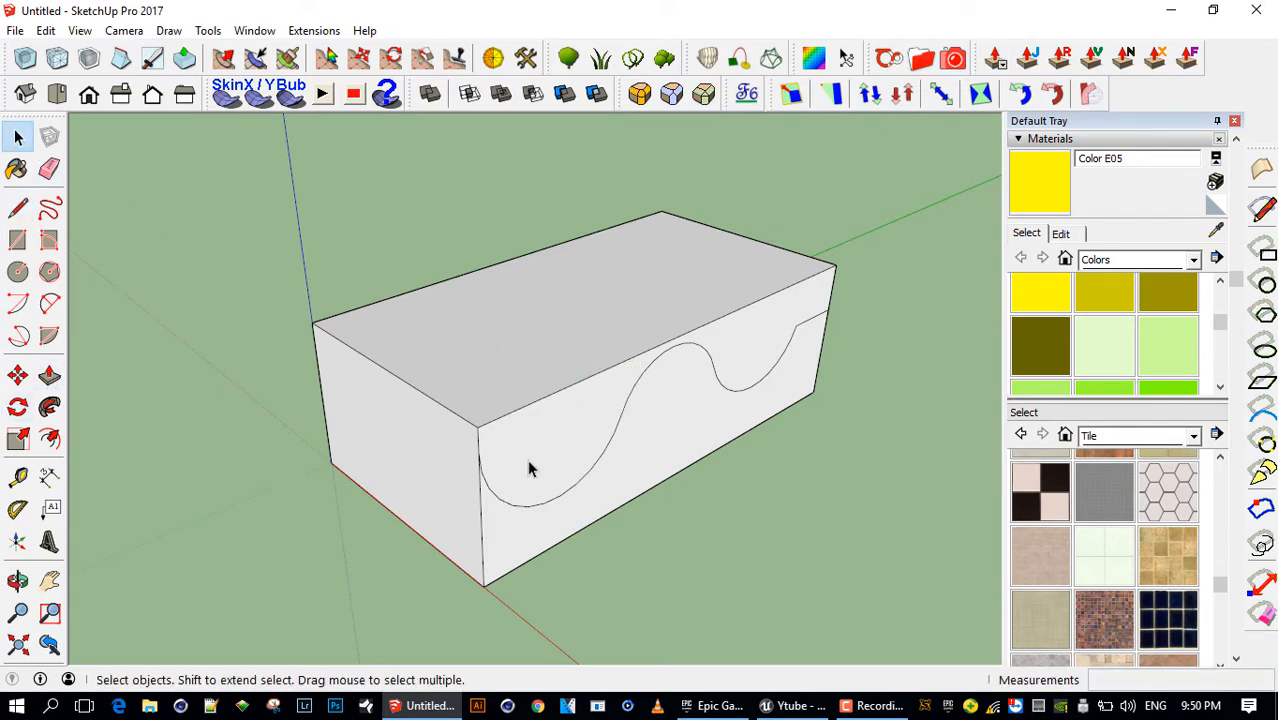
click(530, 470)
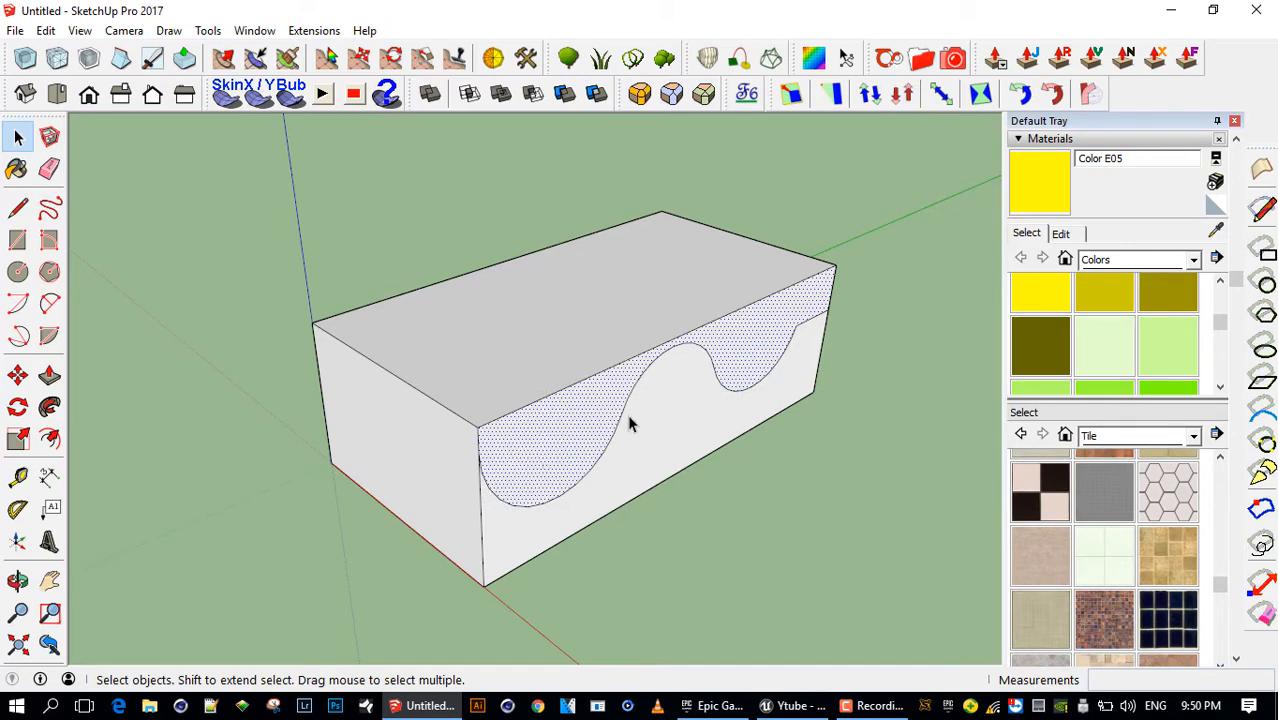
key(p)
click(556, 455)
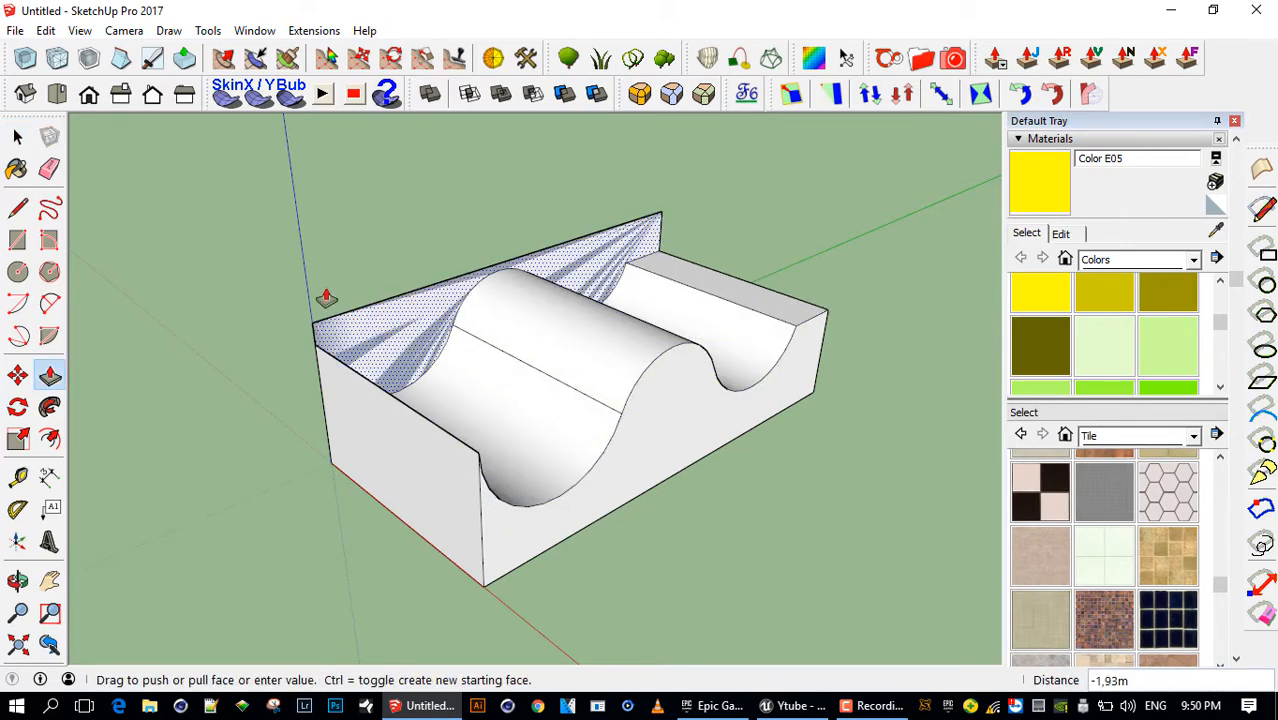
click(325, 299)
Try pulling the flat strip at the wave's end upward with Push/Pull, and undo it
middle_drag(488, 414, 224, 422)
middle_drag(451, 485, 371, 456)
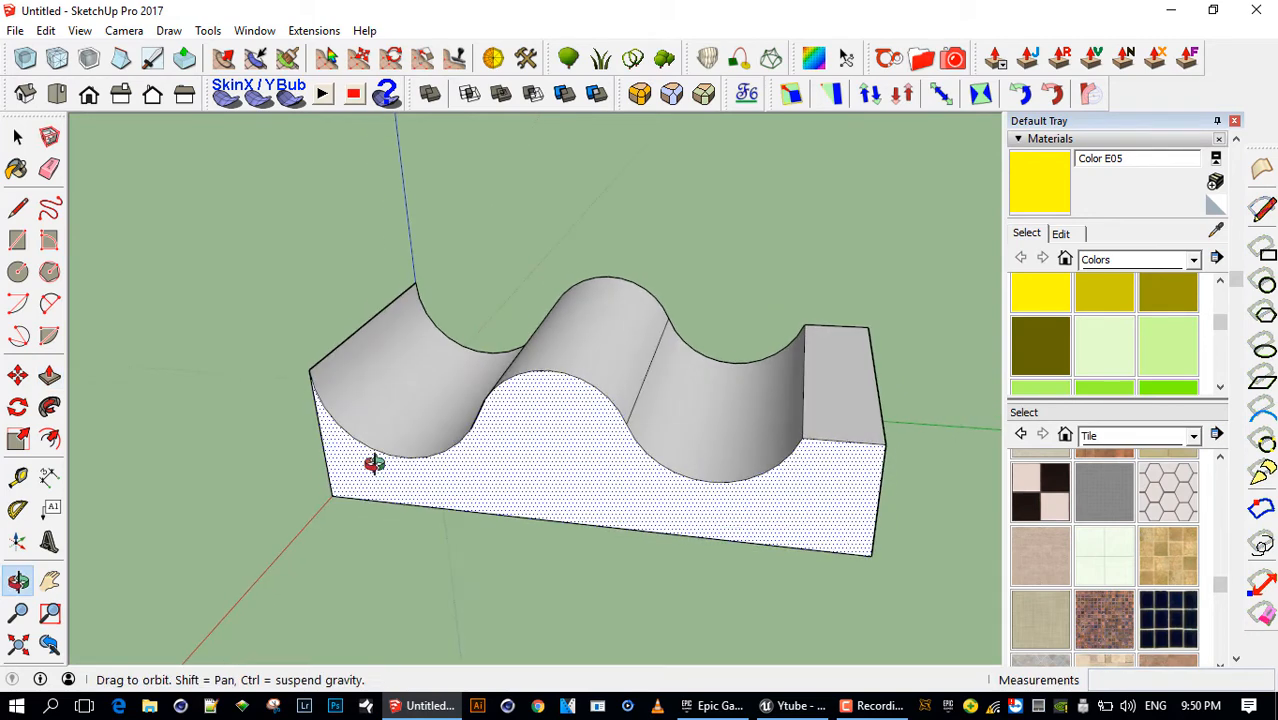
mouse_move(528, 465)
middle_down()
mouse_move(447, 435)
mouse_move(568, 494)
mouse_move(645, 483)
mouse_move(542, 465)
mouse_move(579, 434)
mouse_move(673, 439)
mouse_move(631, 515)
mouse_move(745, 463)
mouse_move(710, 483)
mouse_move(776, 466)
mouse_move(731, 452)
mouse_move(763, 465)
middle_up()
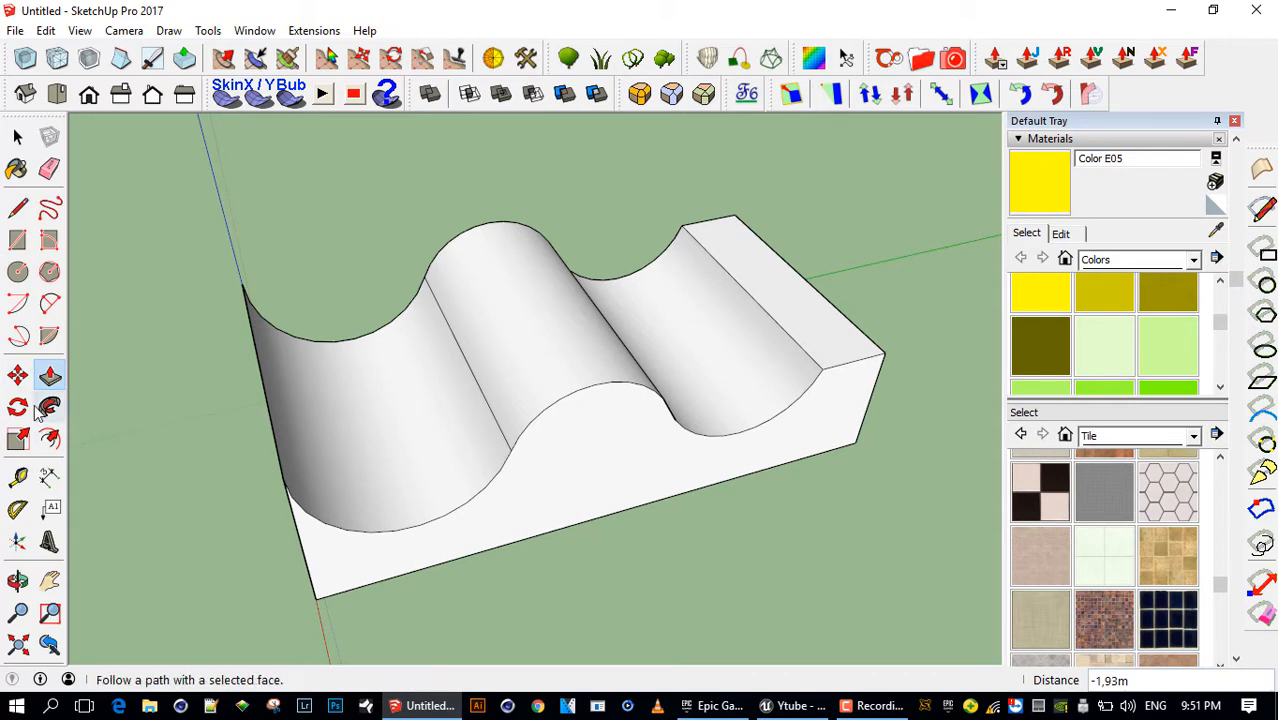
click(50, 375)
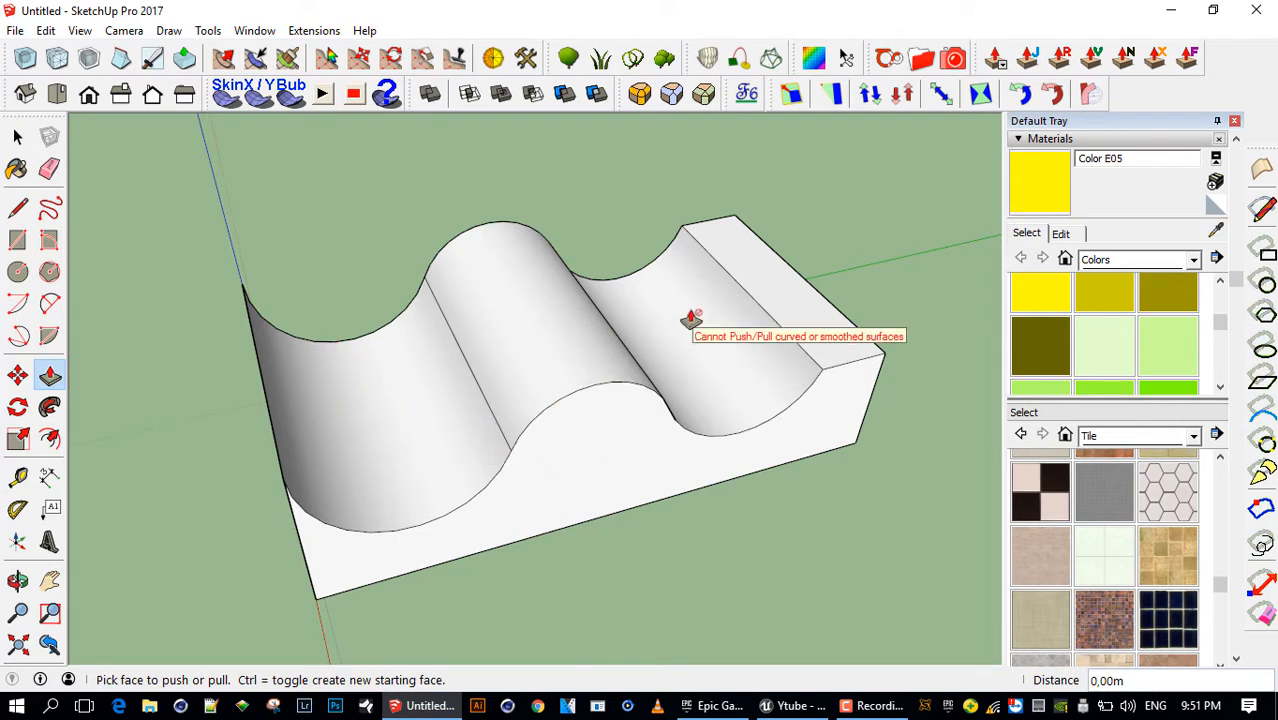
mouse_move(689, 318)
middle_down()
mouse_move(533, 325)
mouse_move(633, 308)
middle_up()
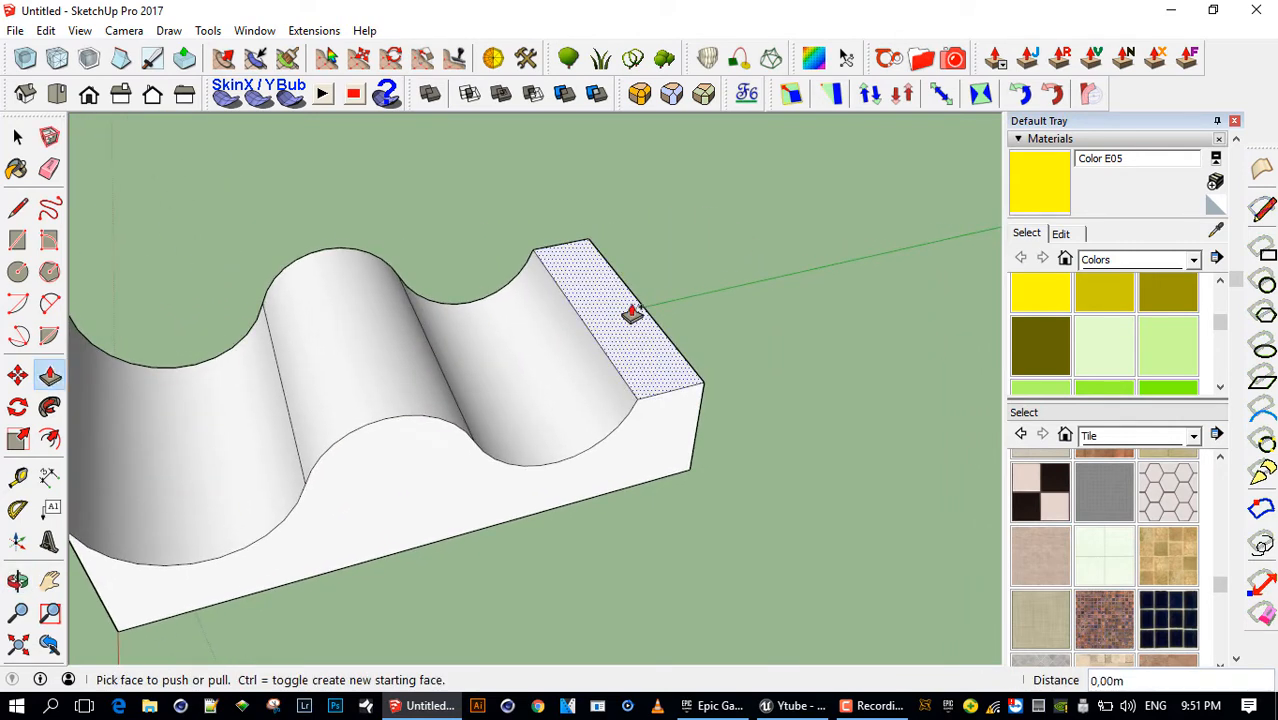
click(617, 320)
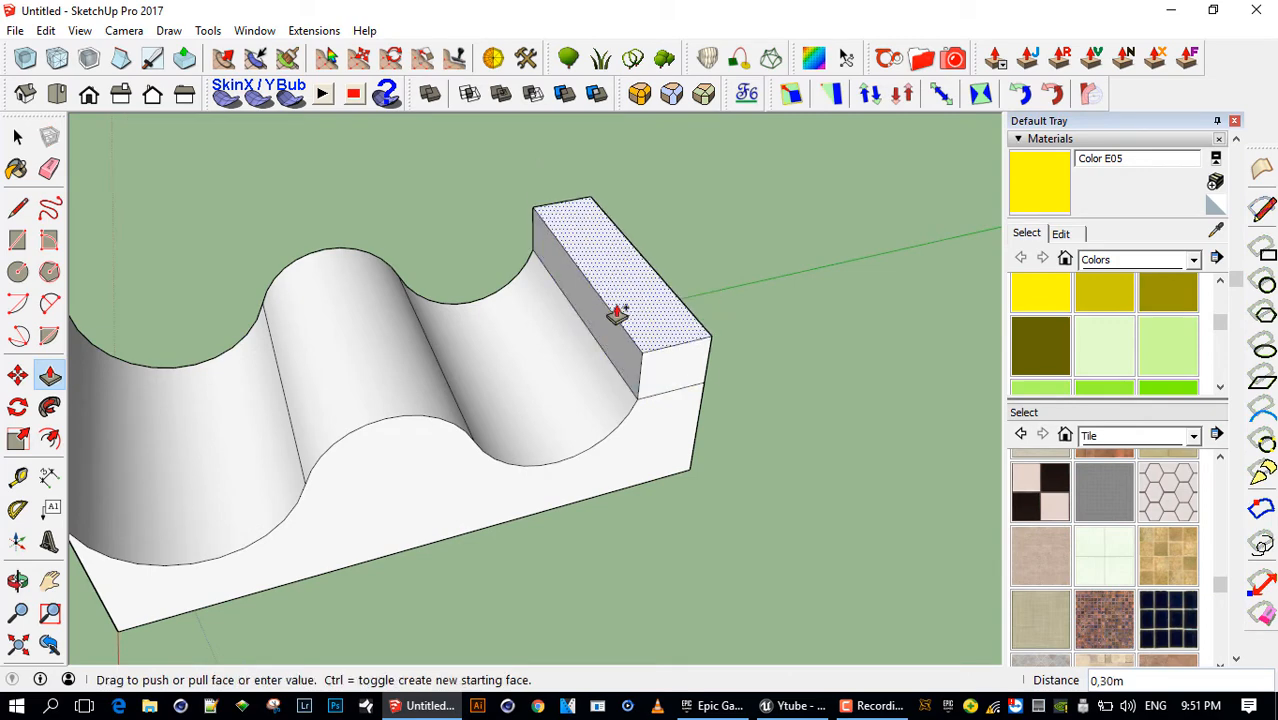
click(629, 260)
key(ctrl+z)
Start Joint Push Pull, review the plugin's tool list, and check its face selection options
mouse_move(575, 322)
middle_down()
mouse_move(693, 288)
mouse_move(317, 297)
mouse_move(567, 418)
mouse_move(573, 348)
mouse_move(568, 432)
mouse_move(641, 422)
middle_up()
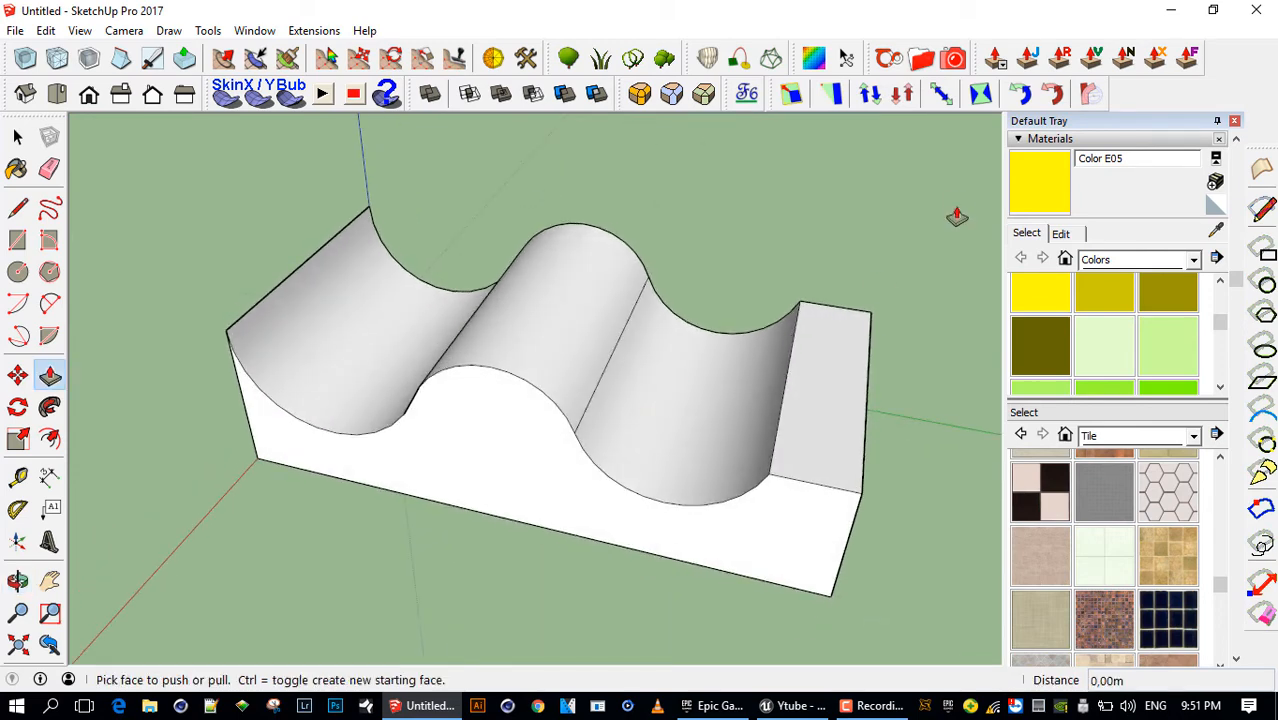
click(1030, 63)
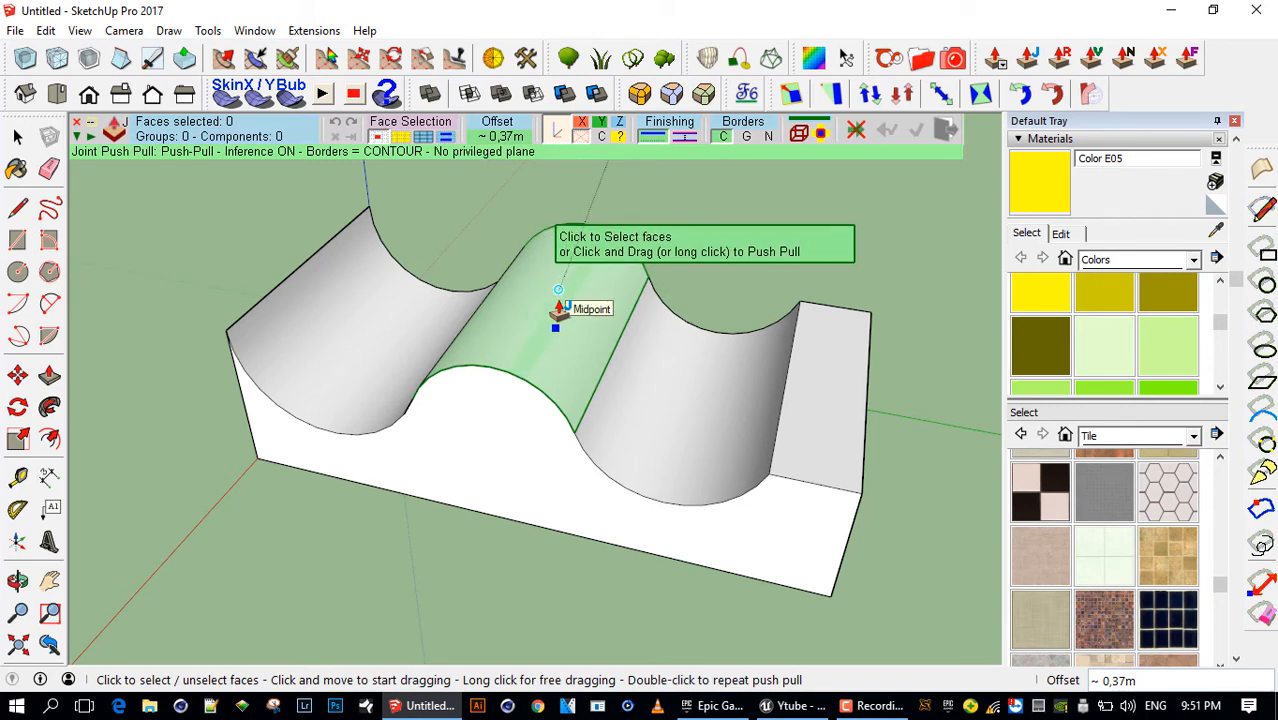
click(996, 59)
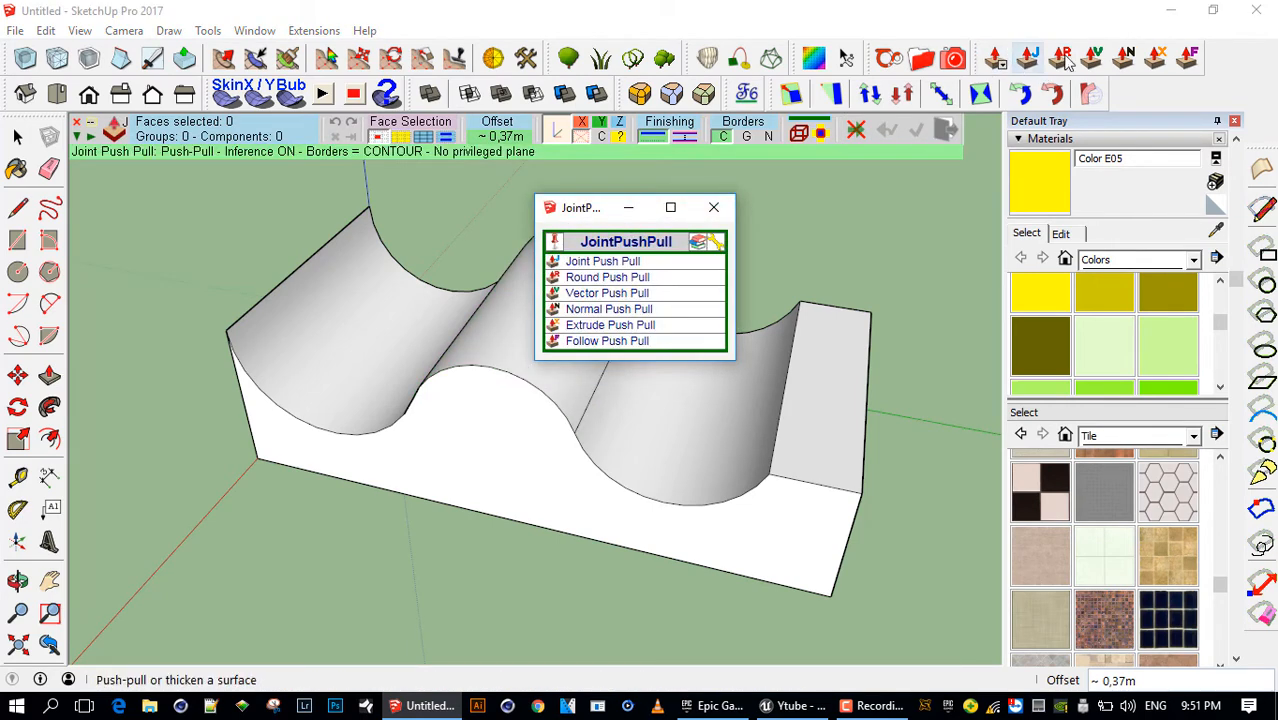
click(712, 208)
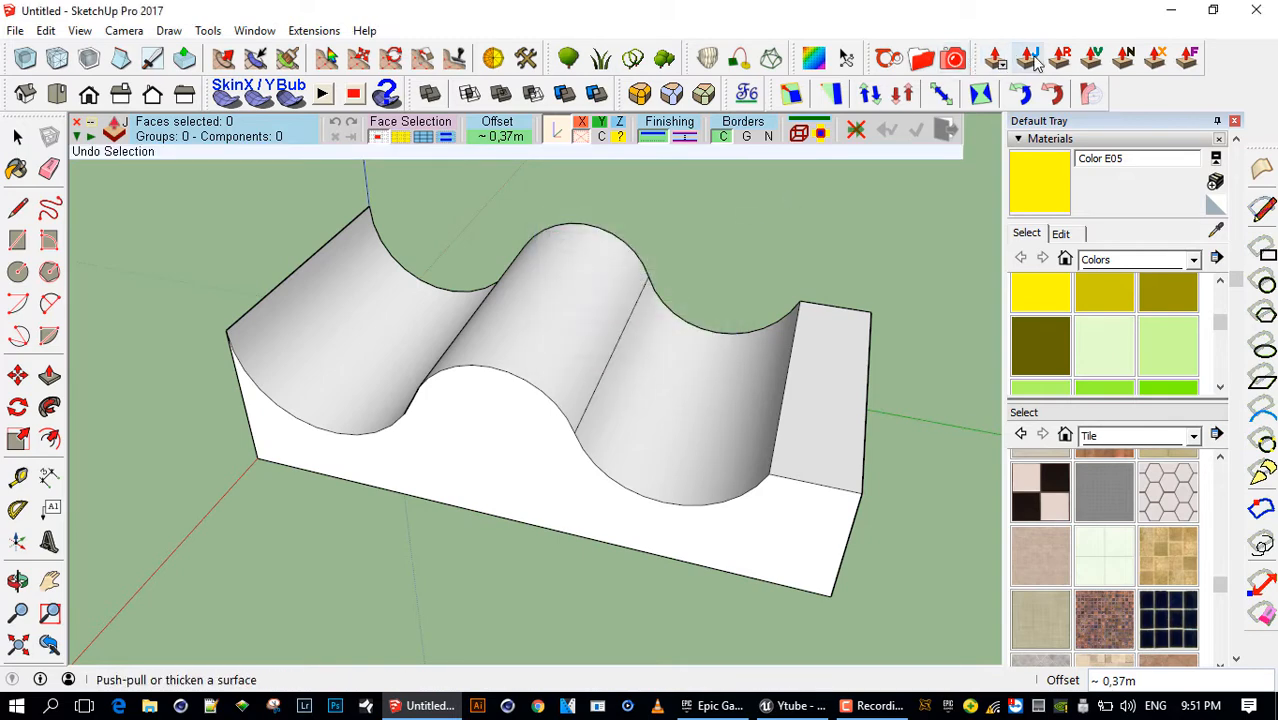
click(1032, 58)
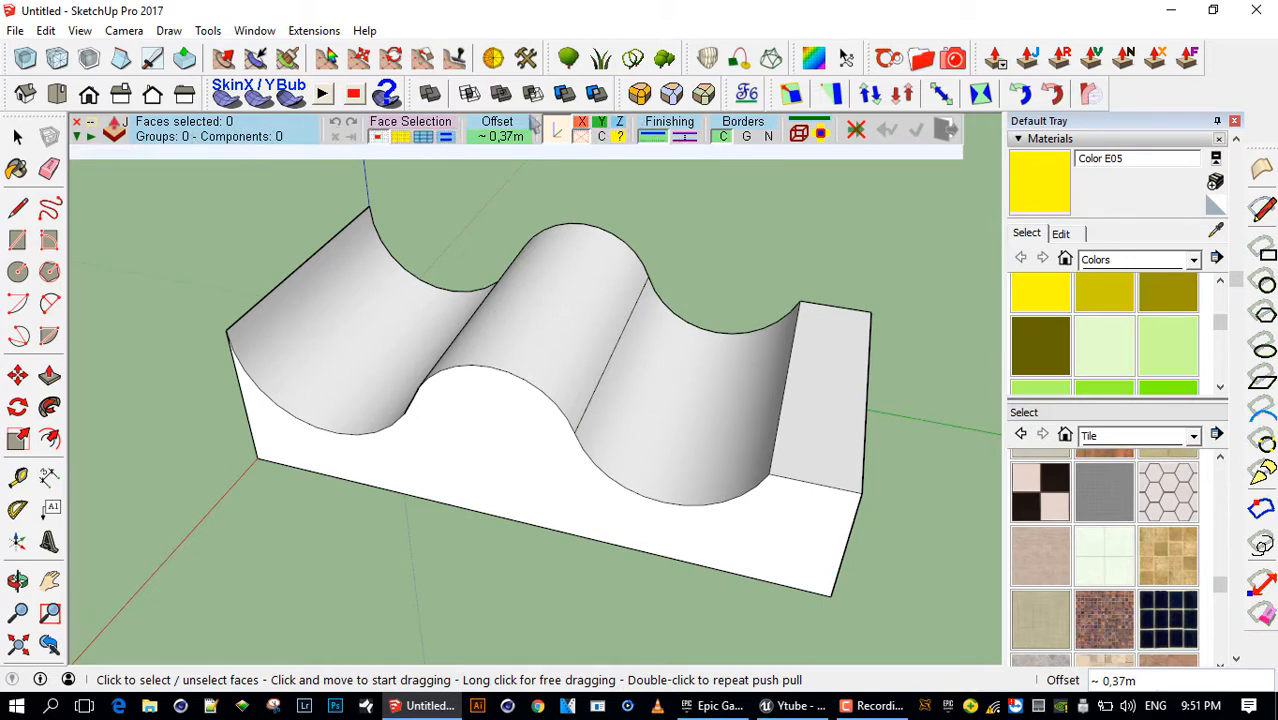
click(400, 140)
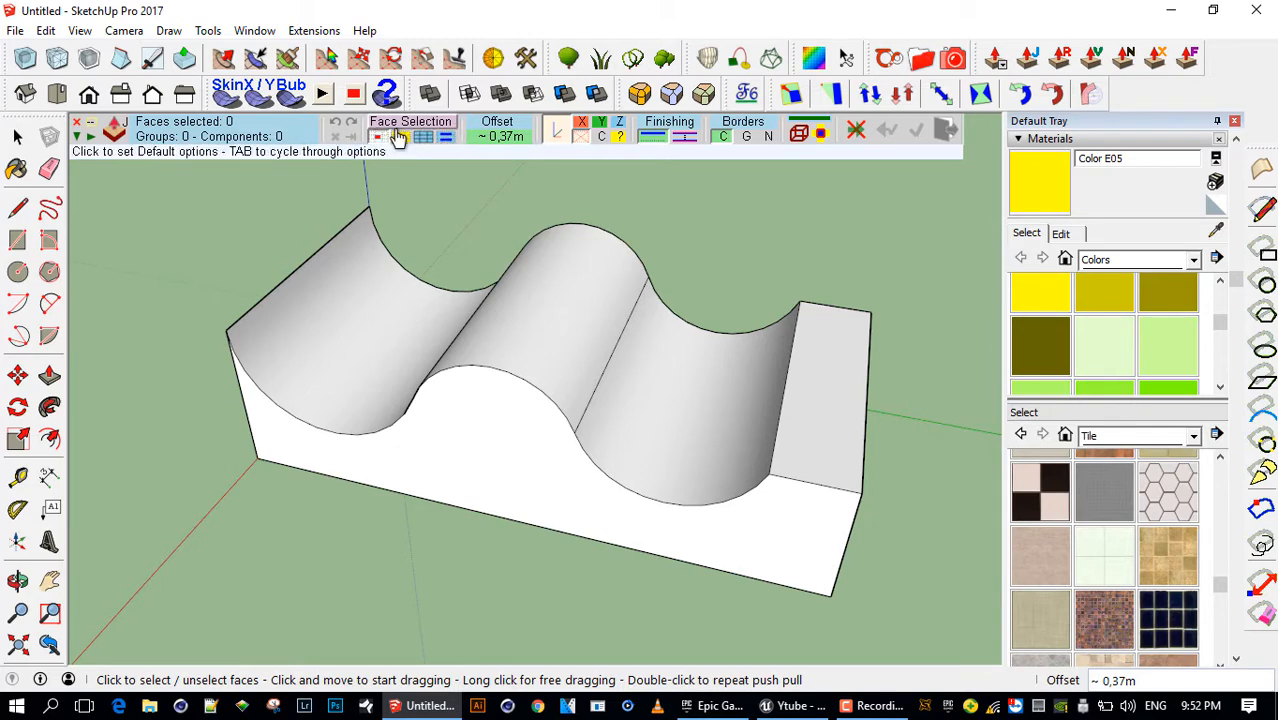
click(423, 137)
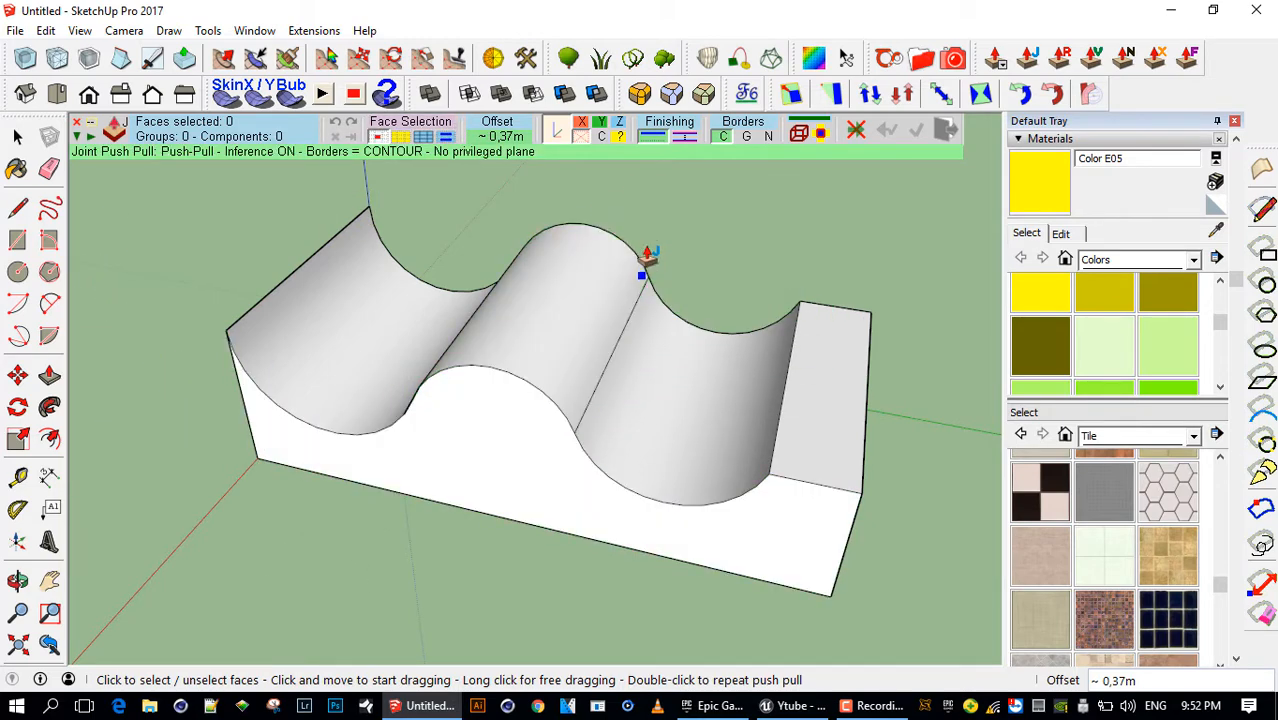
Pull the central hump's curved surface outward with Joint Push Pull
middle_drag(642, 271, 662, 303)
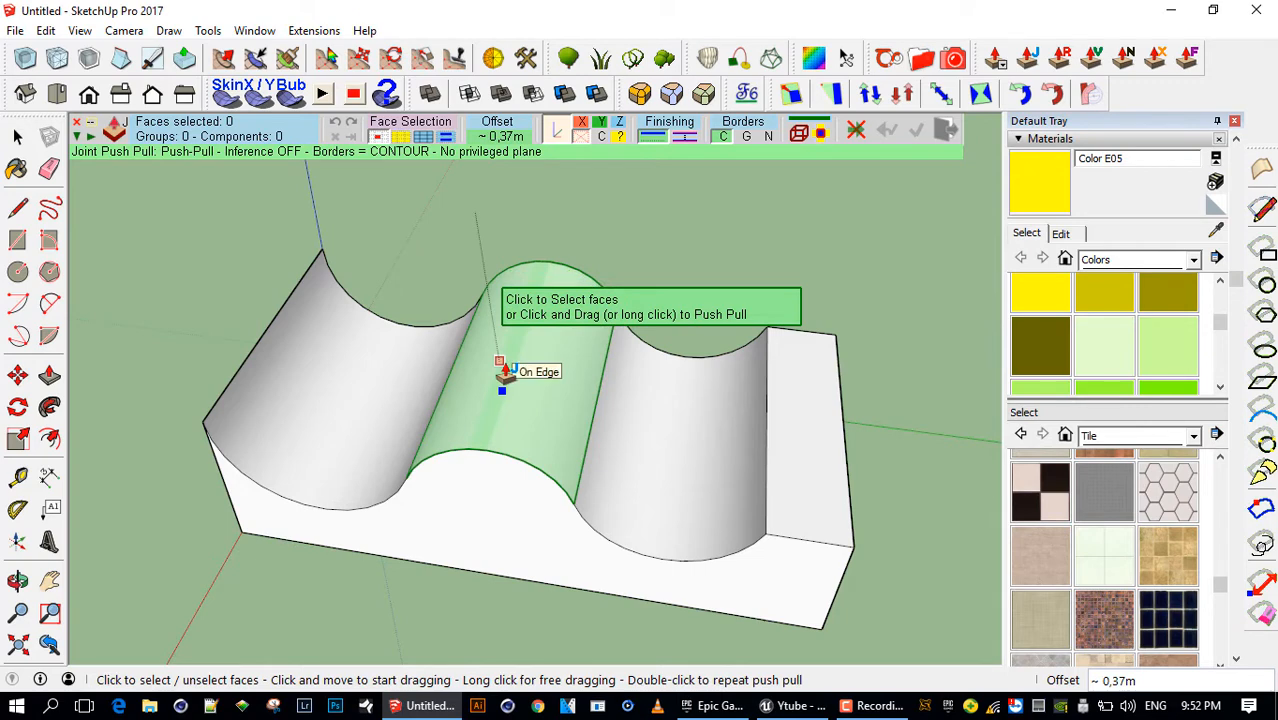
drag(505, 372, 506, 290)
middle_drag(506, 290, 636, 361)
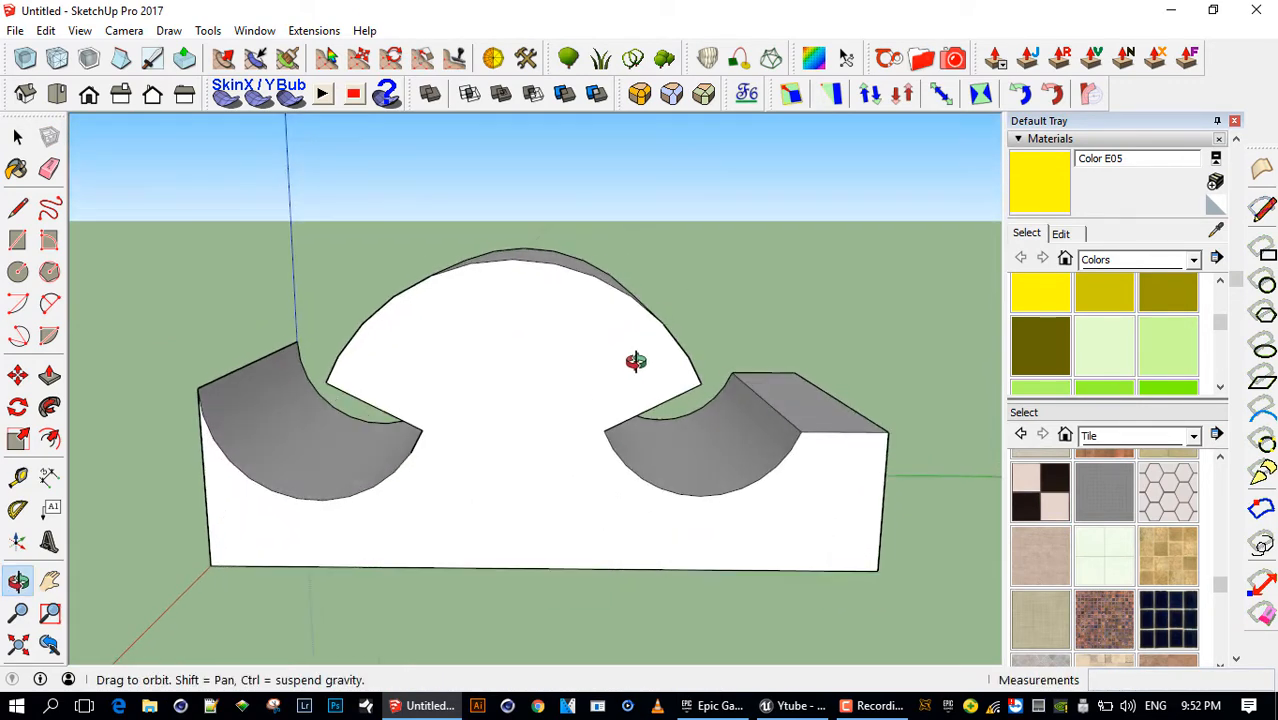
Try pulling the curved trough beside the flat strip about 0.34 m with Joint Push Pull, and undo back to the plain wave
middle_drag(591, 399, 428, 559)
click(650, 491)
drag(650, 491, 665, 419)
drag(650, 465, 653, 446)
key(ctrl+z)
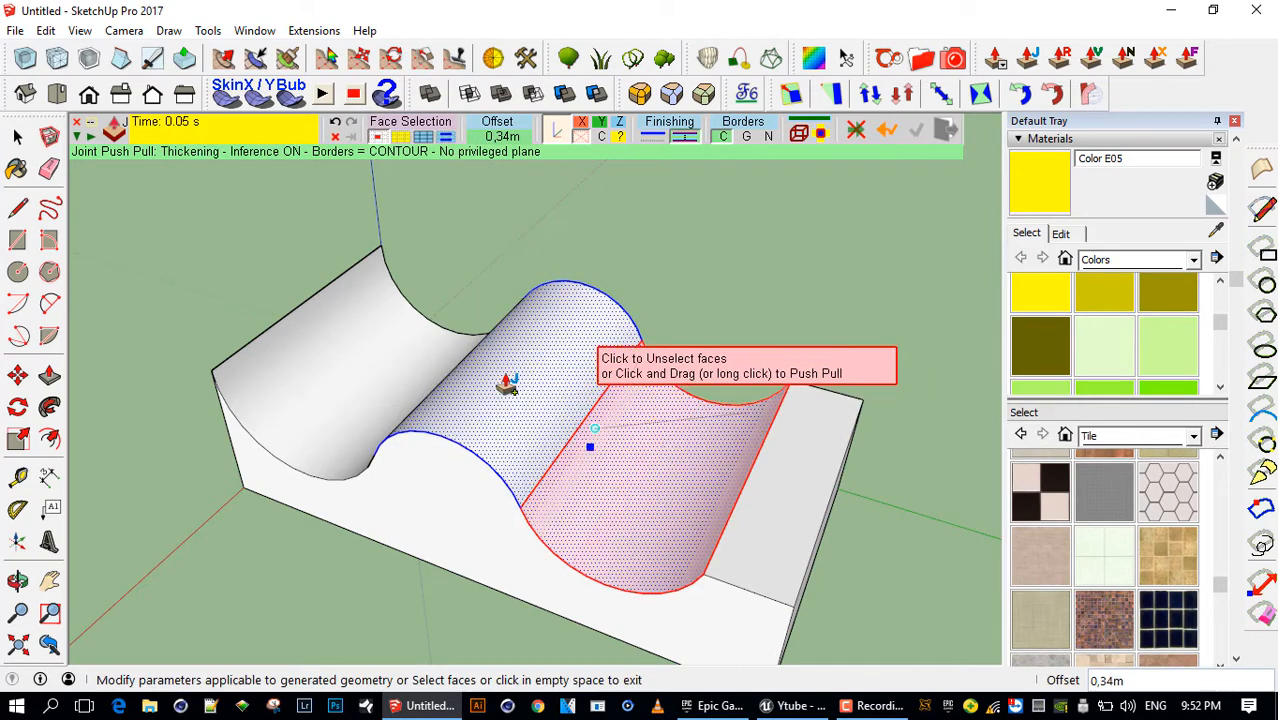
Select the trough surface beside the flat strip and thicken it about 0.19 m with Joint Push Pull
click(779, 285)
click(660, 445)
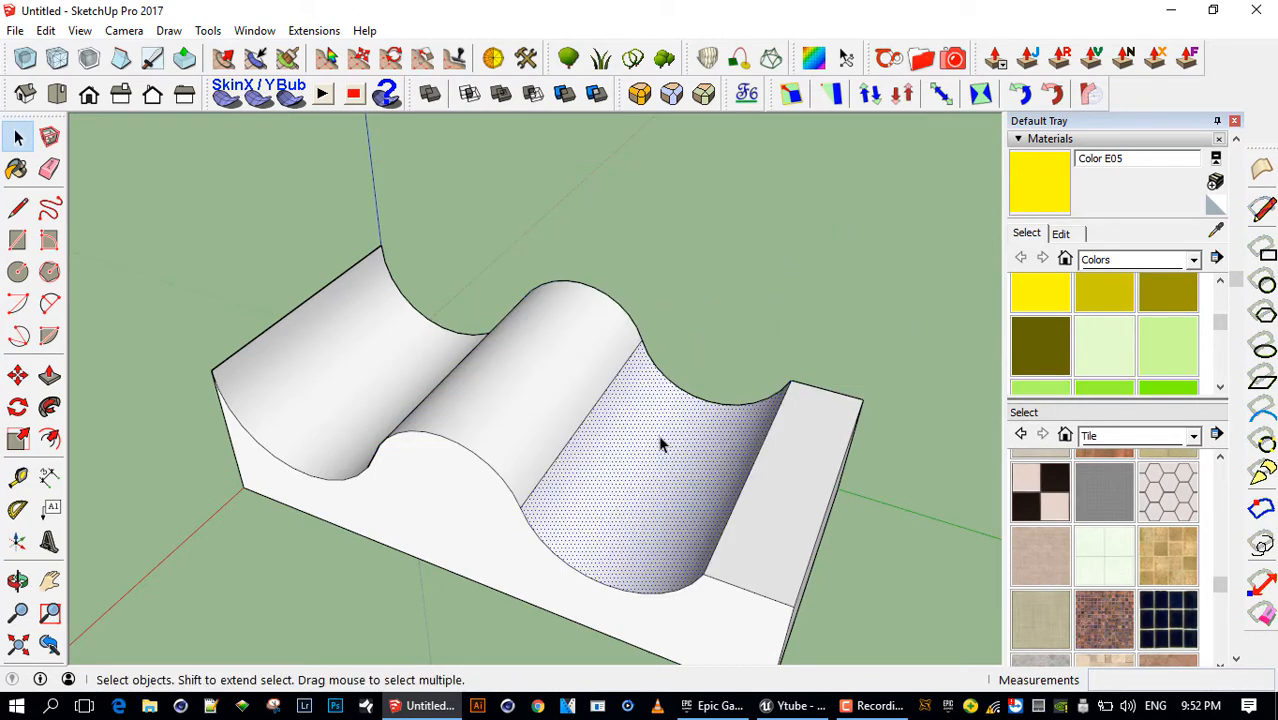
click(1027, 58)
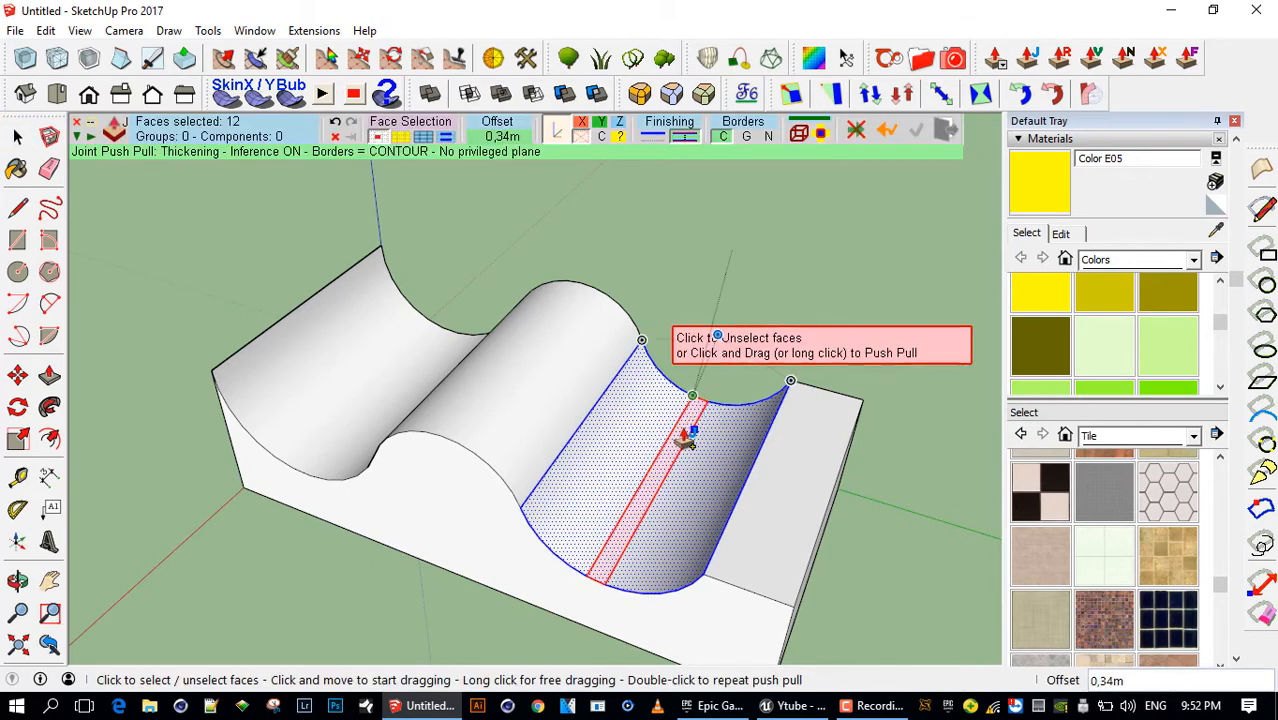
mouse_move(685, 434)
mouse_down()
mouse_move(697, 398)
mouse_move(685, 422)
mouse_up()
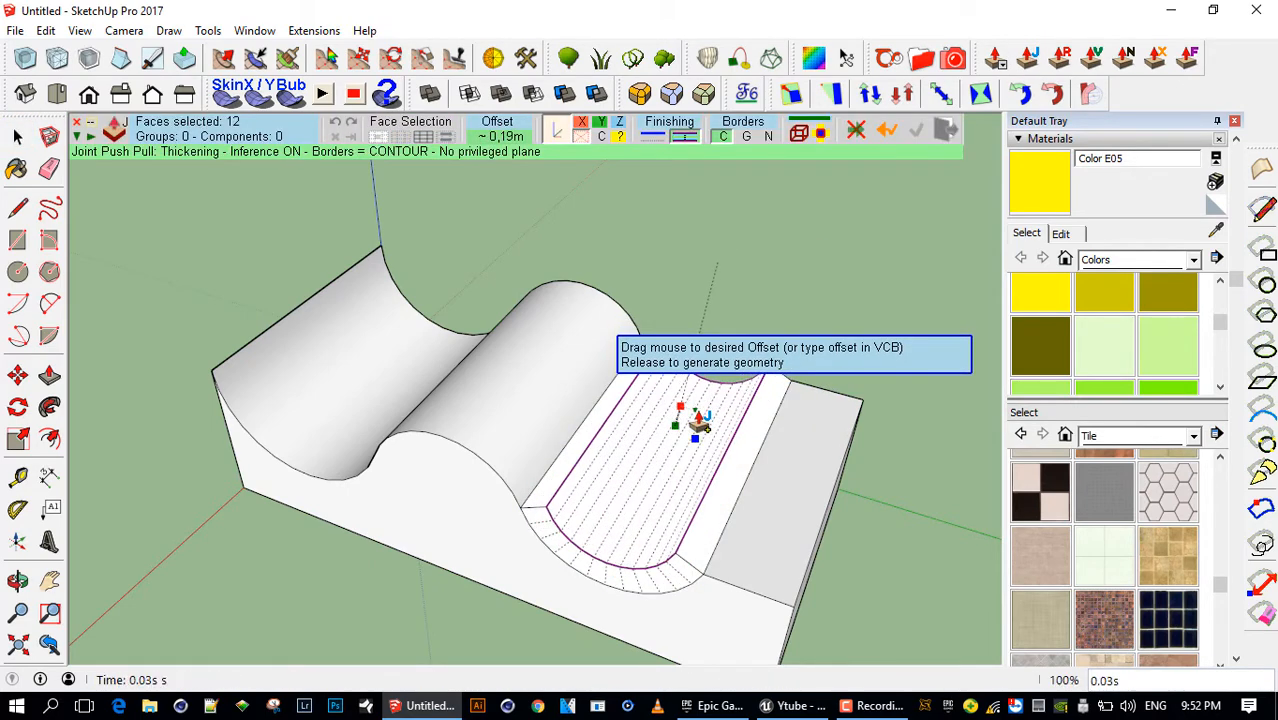
middle_drag(685, 434, 769, 328)
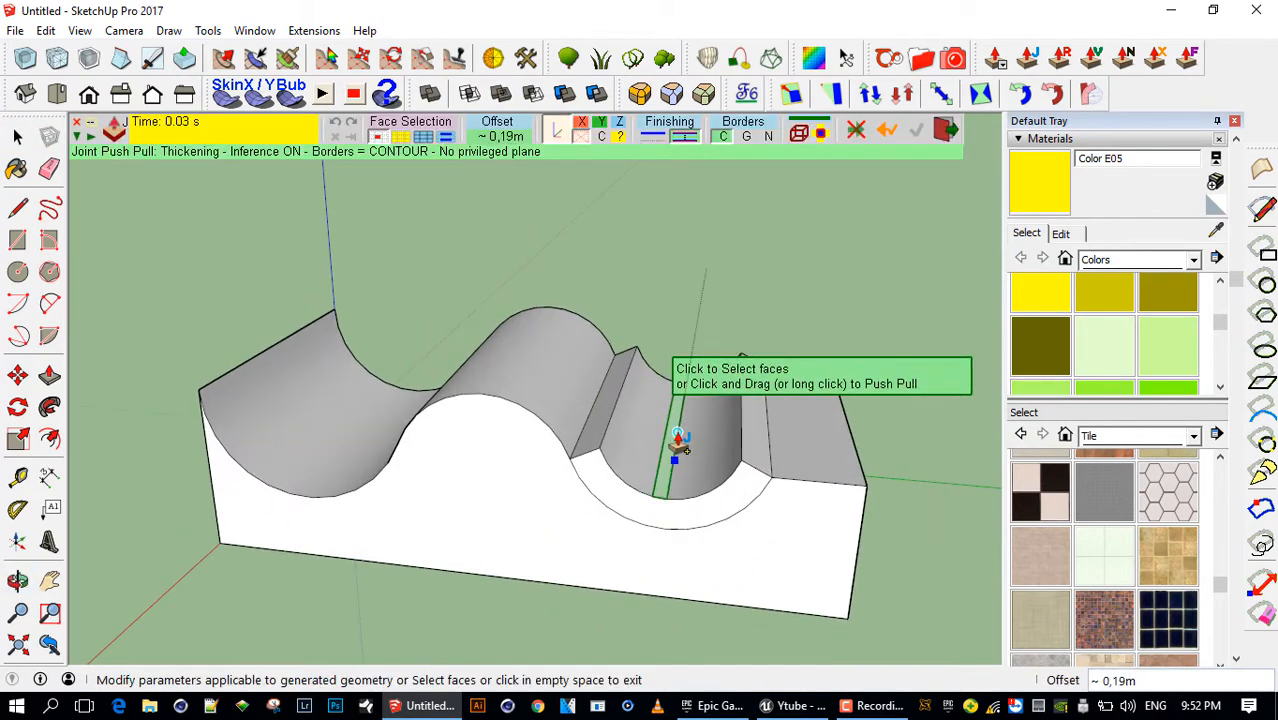
Try pulling one narrow strip of the thickened trough about 0.67 m, and undo back to the uncut box with the wavy line
click(674, 442)
drag(680, 435, 690, 333)
middle_drag(799, 280, 622, 267)
key(ctrl+z)
key(ctrl+z)
key(ctrl+z)
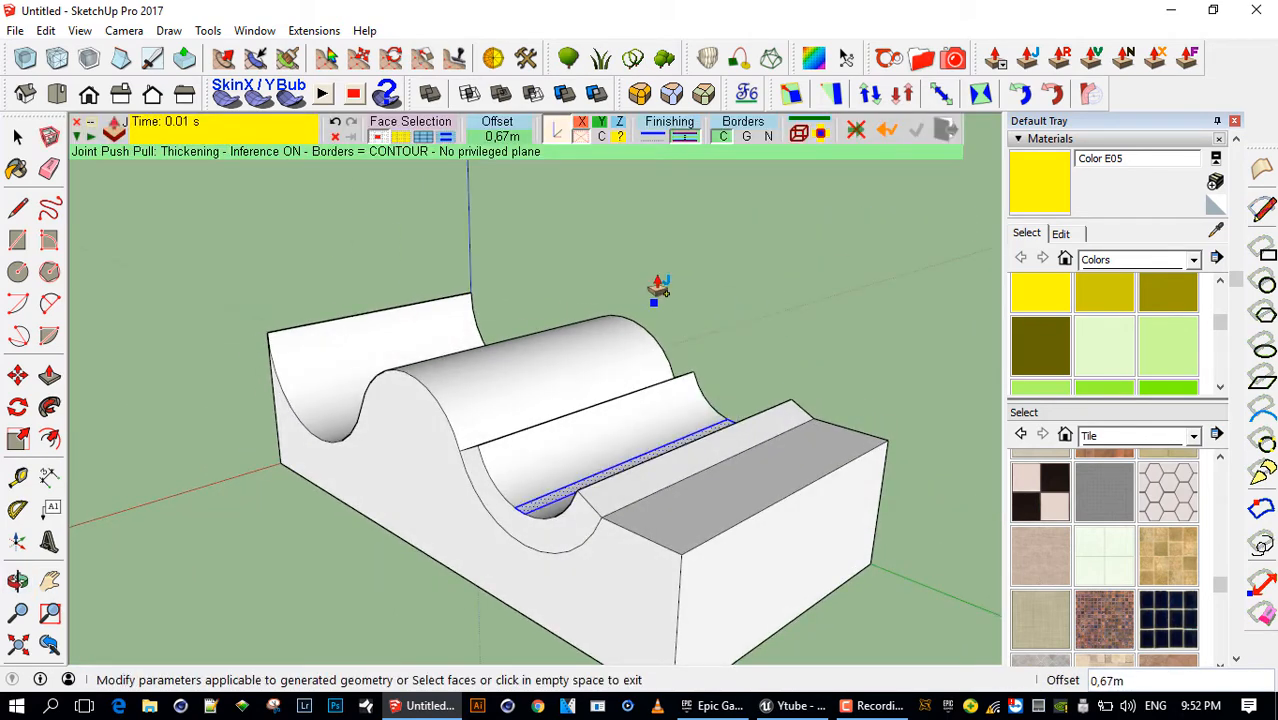
drag(518, 460, 820, 372)
click(117, 291)
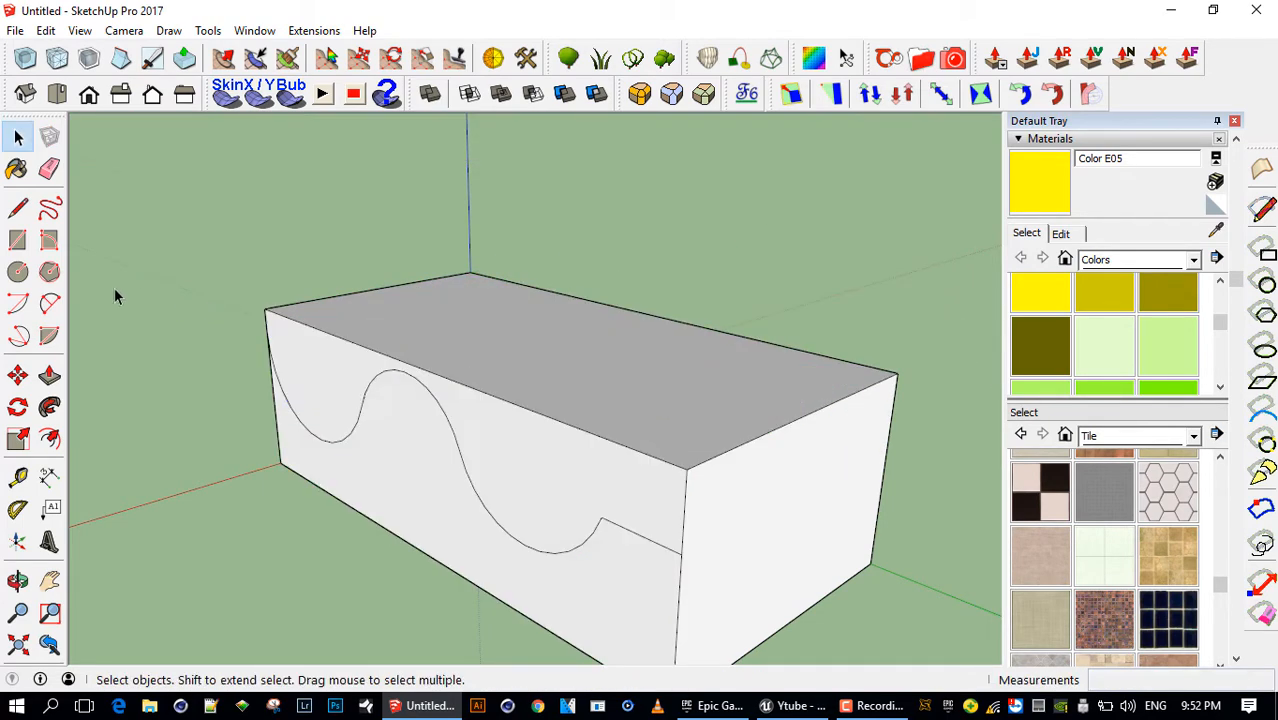
Push the side area above the wavy line 1.93 m through the box to cut away its upper part
click(49, 375)
drag(551, 471, 904, 382)
middle_drag(448, 508, 750, 480)
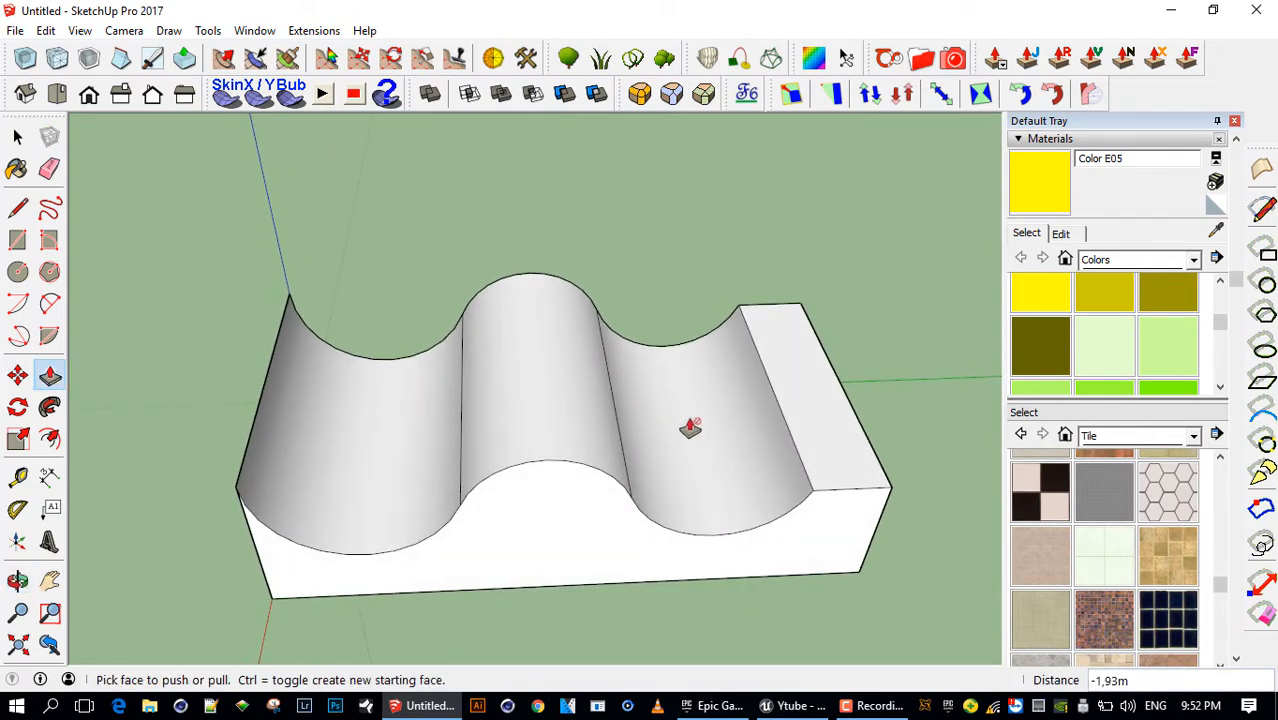
middle_drag(722, 379, 695, 312)
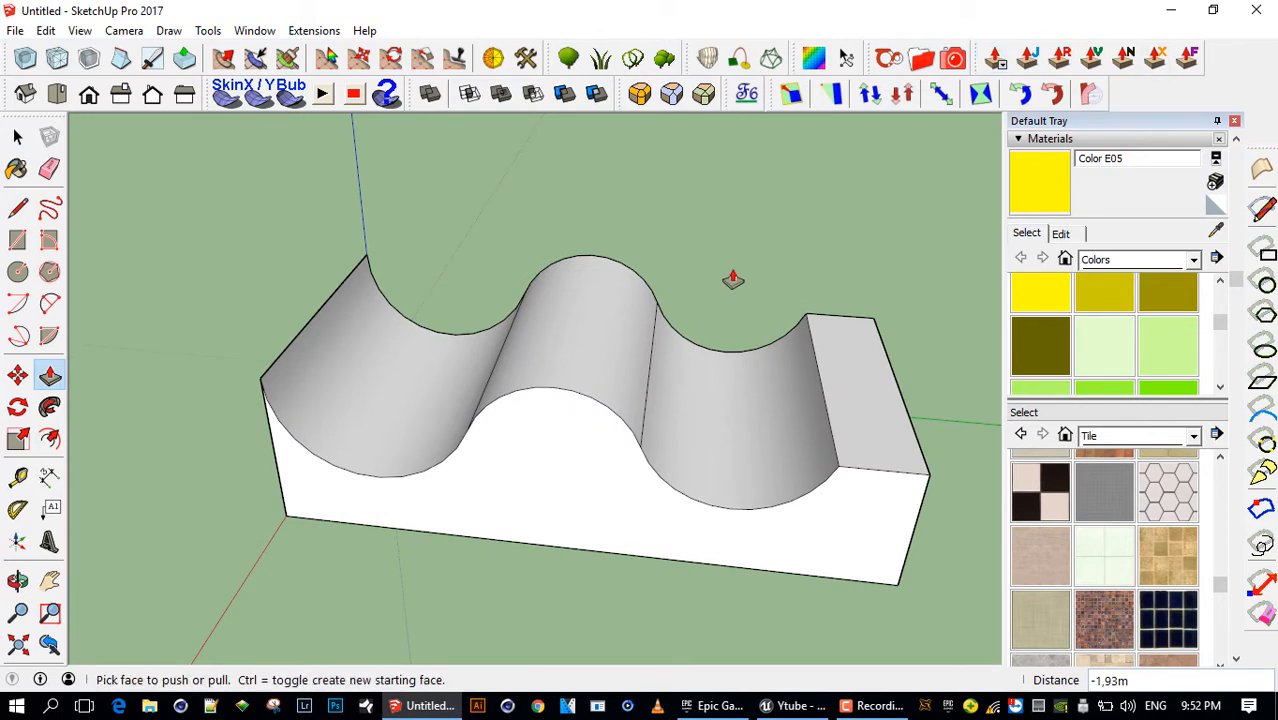
Start ThruPaint from the Fredo Tools list, look over its UV painting and selection options, and exit it
click(722, 93)
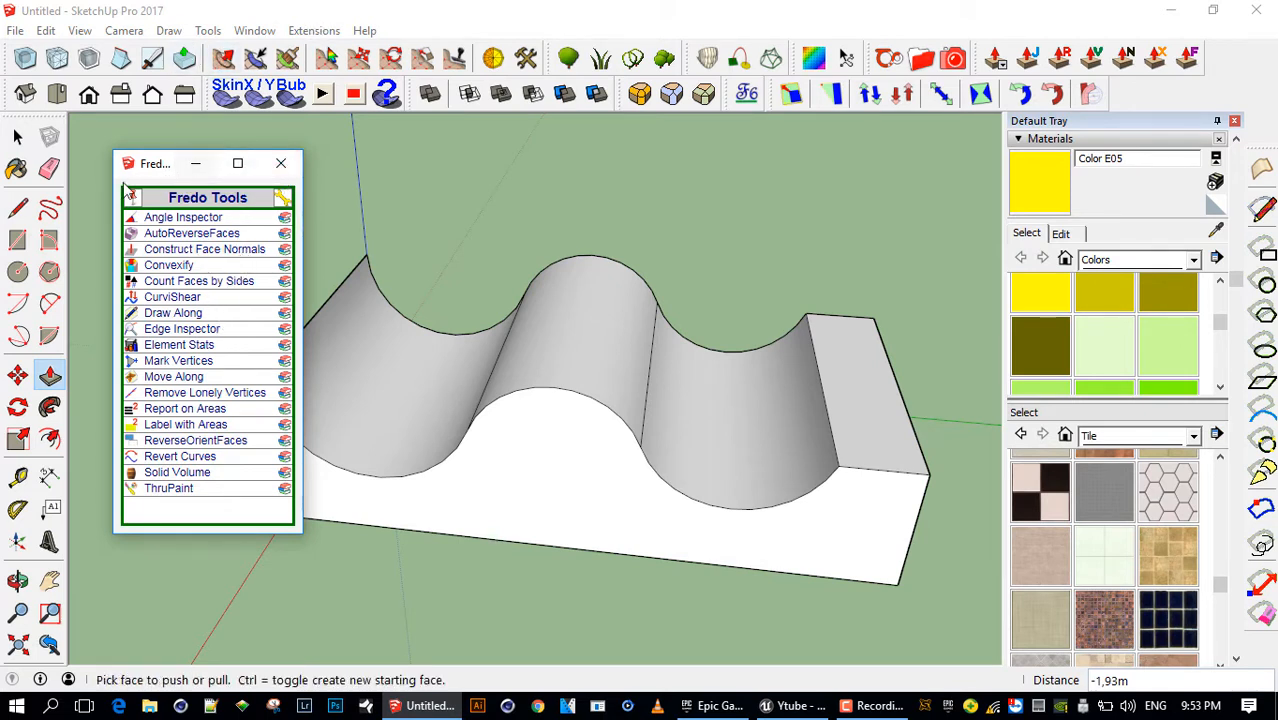
drag(110, 186, 100, 184)
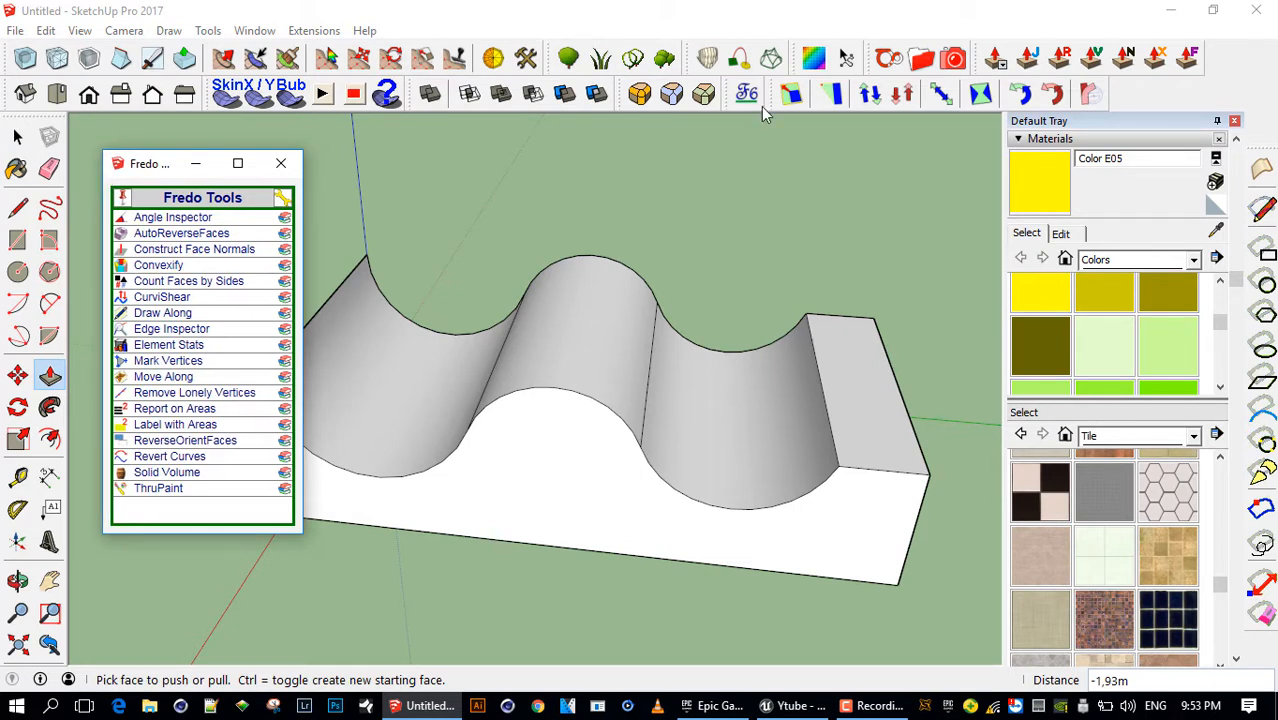
click(160, 488)
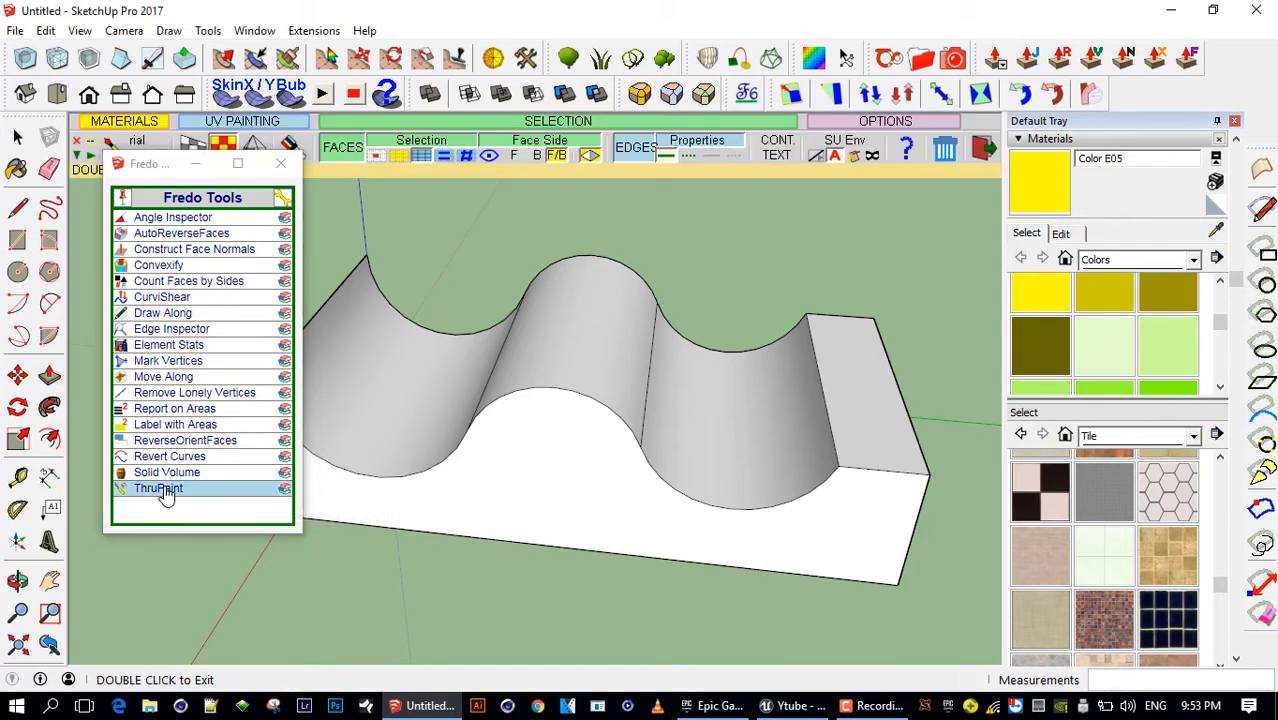
click(281, 165)
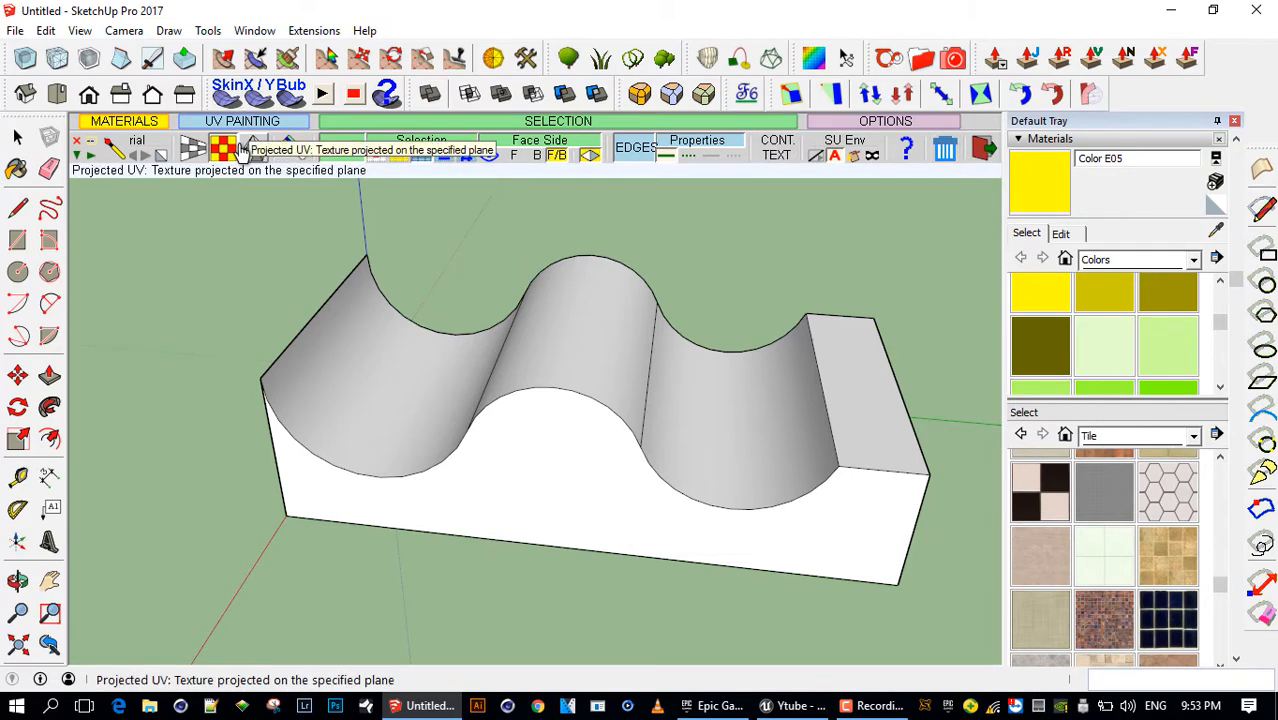
click(125, 160)
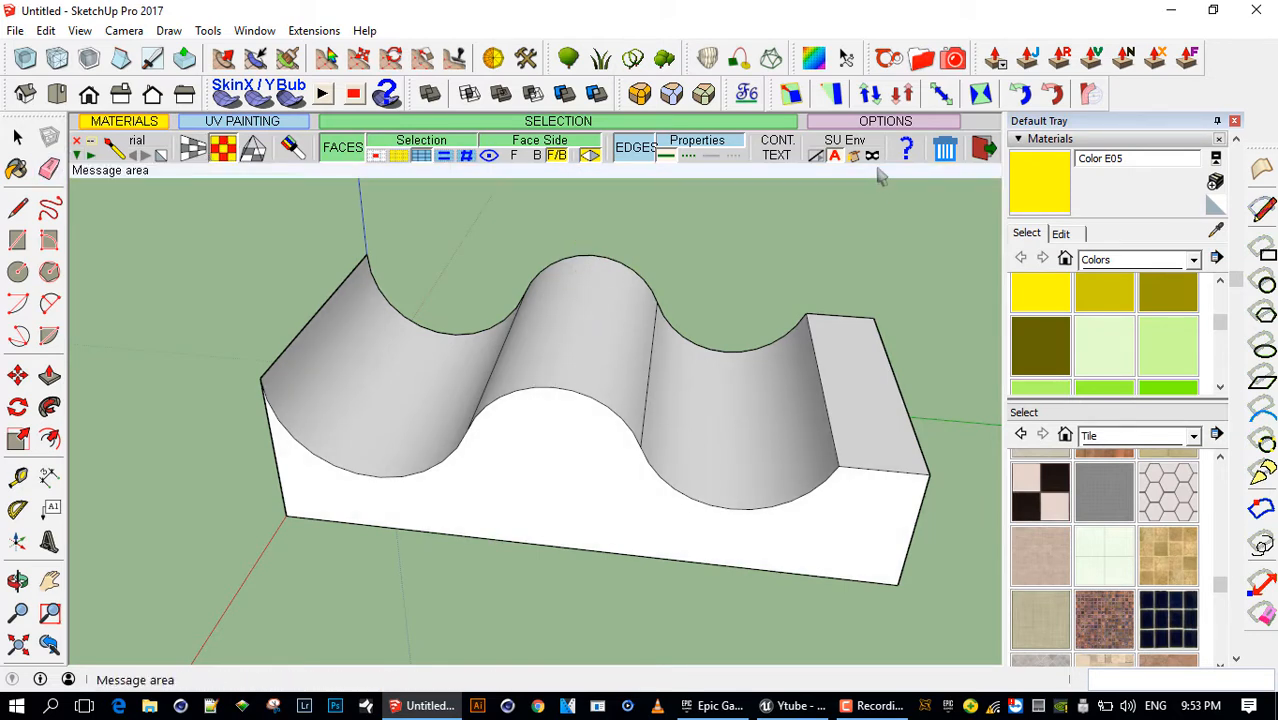
click(984, 146)
Select the whole wavy block and make it a group
middle_drag(681, 298, 619, 289)
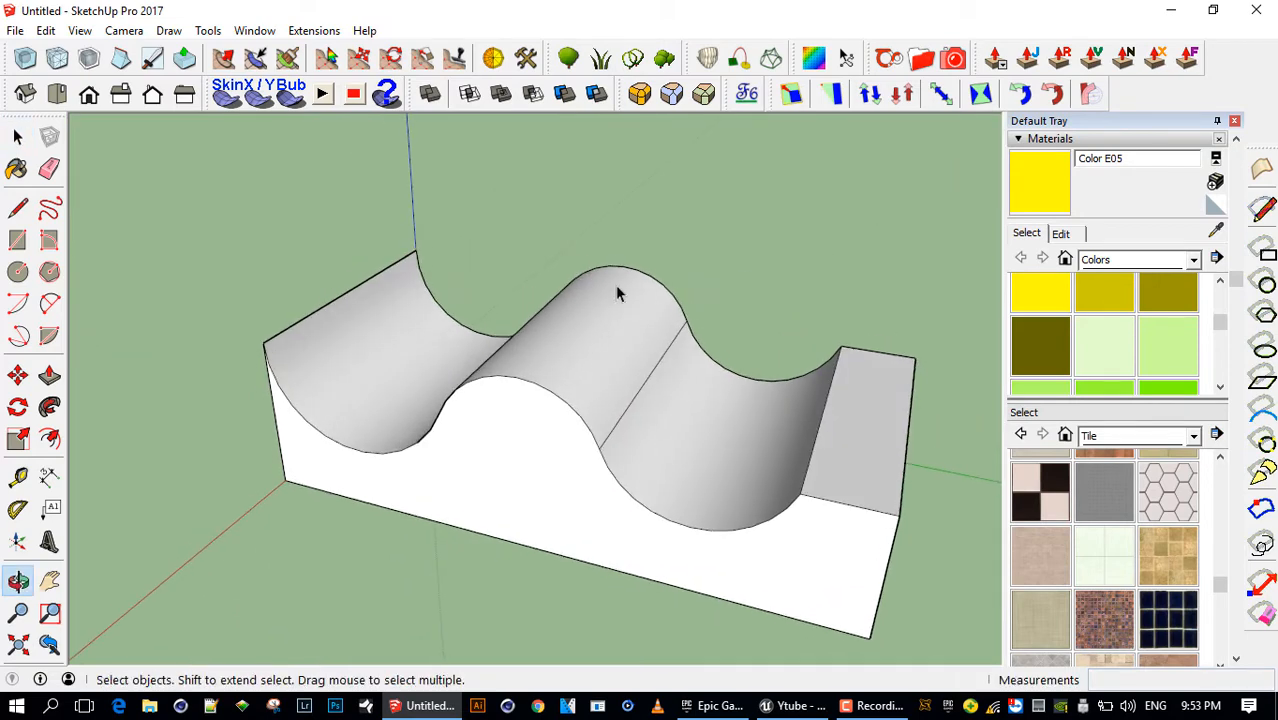
triple_click(542, 343)
key(ctrl+g)
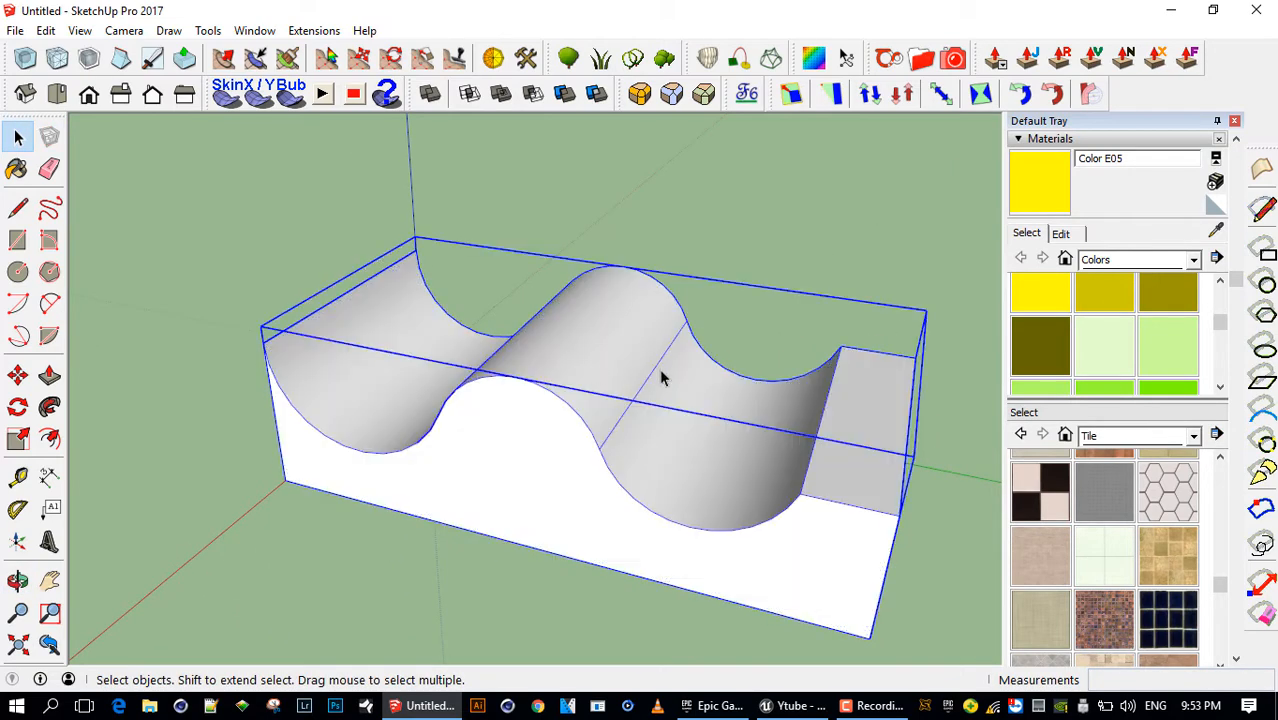
mouse_move(662, 371)
middle_down()
mouse_move(579, 314)
mouse_move(638, 457)
mouse_move(700, 470)
middle_up()
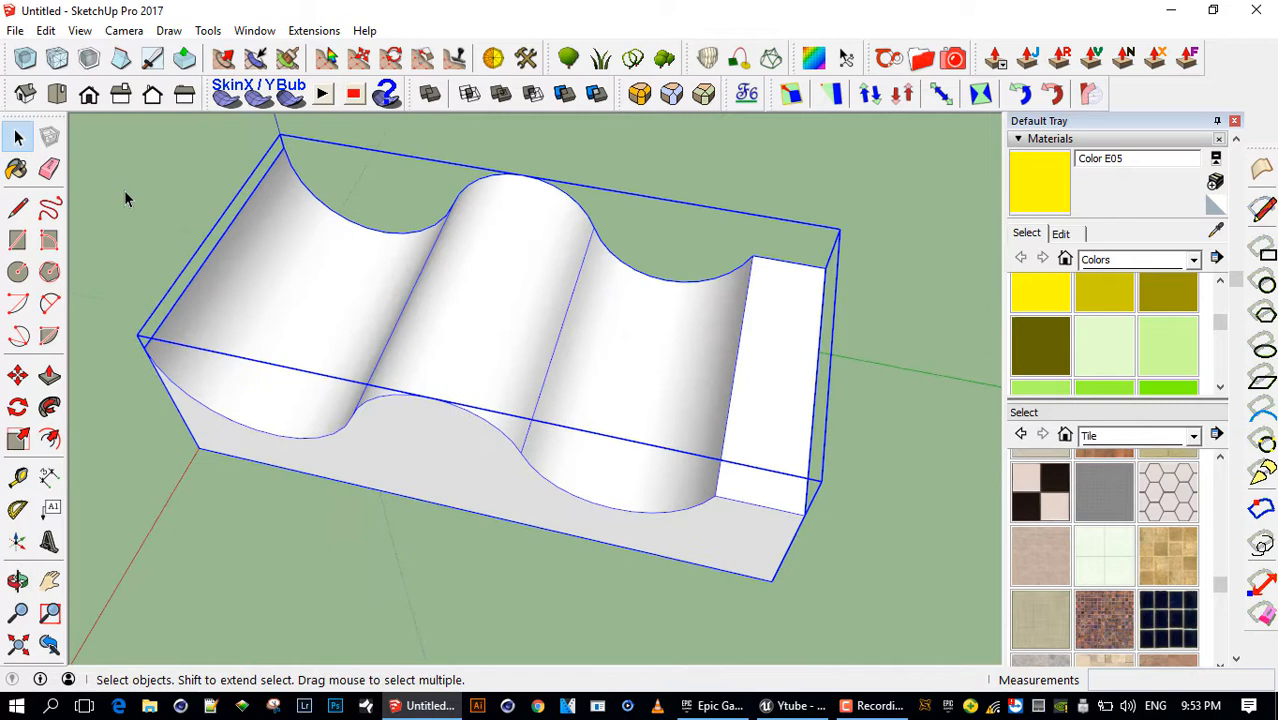
Paint the grouped block with the Tile Checker BW material
click(17, 169)
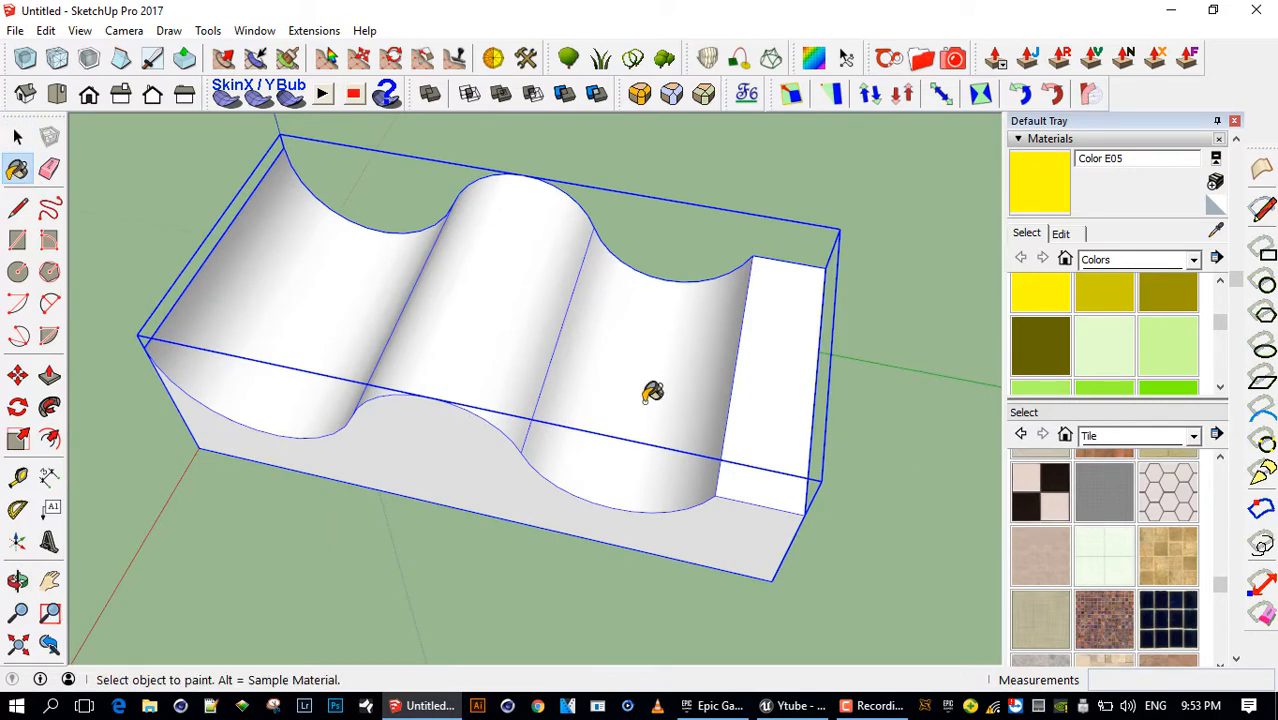
click(1045, 498)
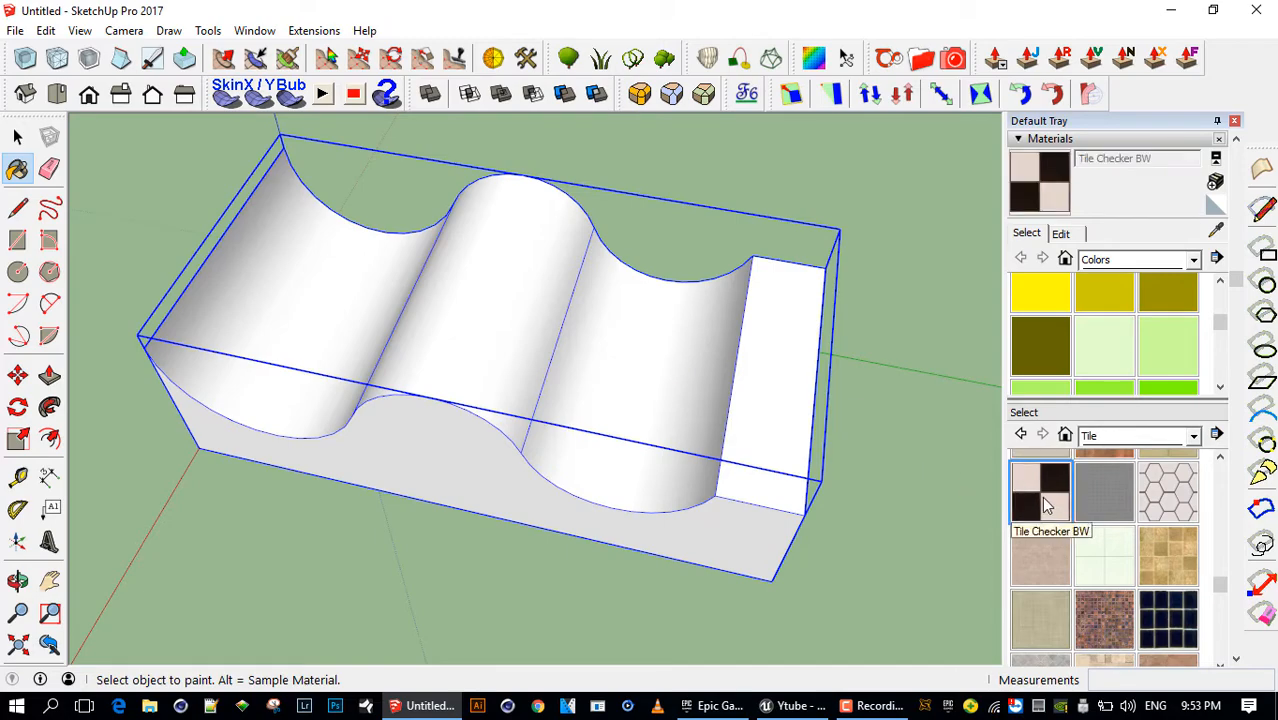
click(484, 288)
Examine from several sides how the checker texture runs across the wave's curves and the flat end strip
mouse_move(527, 375)
middle_down()
mouse_move(645, 154)
mouse_move(668, 338)
mouse_move(228, 242)
mouse_move(950, 362)
mouse_move(820, 360)
mouse_move(693, 379)
mouse_move(776, 386)
middle_up()
middle_drag(450, 400, 763, 564)
middle_drag(545, 420, 570, 702)
mouse_move(540, 553)
middle_down()
mouse_move(822, 388)
mouse_move(707, 385)
mouse_move(690, 402)
mouse_move(505, 425)
mouse_move(491, 422)
mouse_move(516, 422)
mouse_move(307, 400)
middle_up()
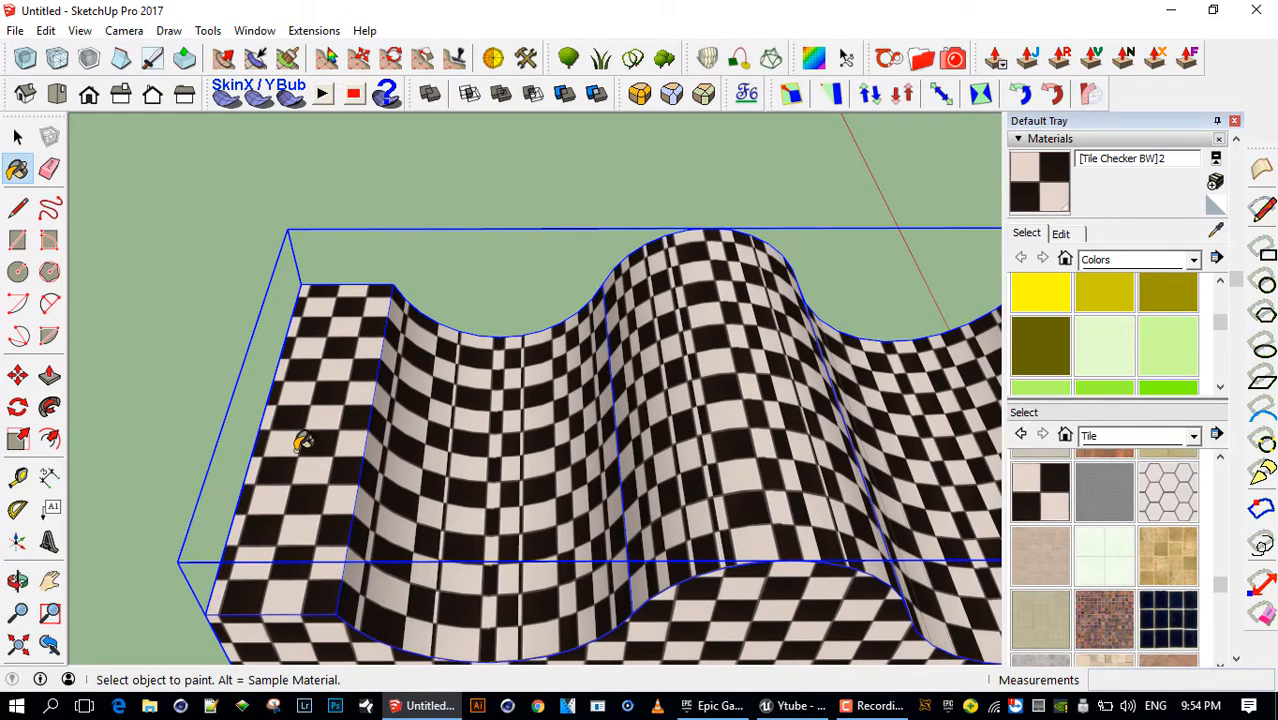
mouse_move(373, 444)
middle_down()
mouse_move(345, 434)
mouse_move(397, 424)
middle_up()
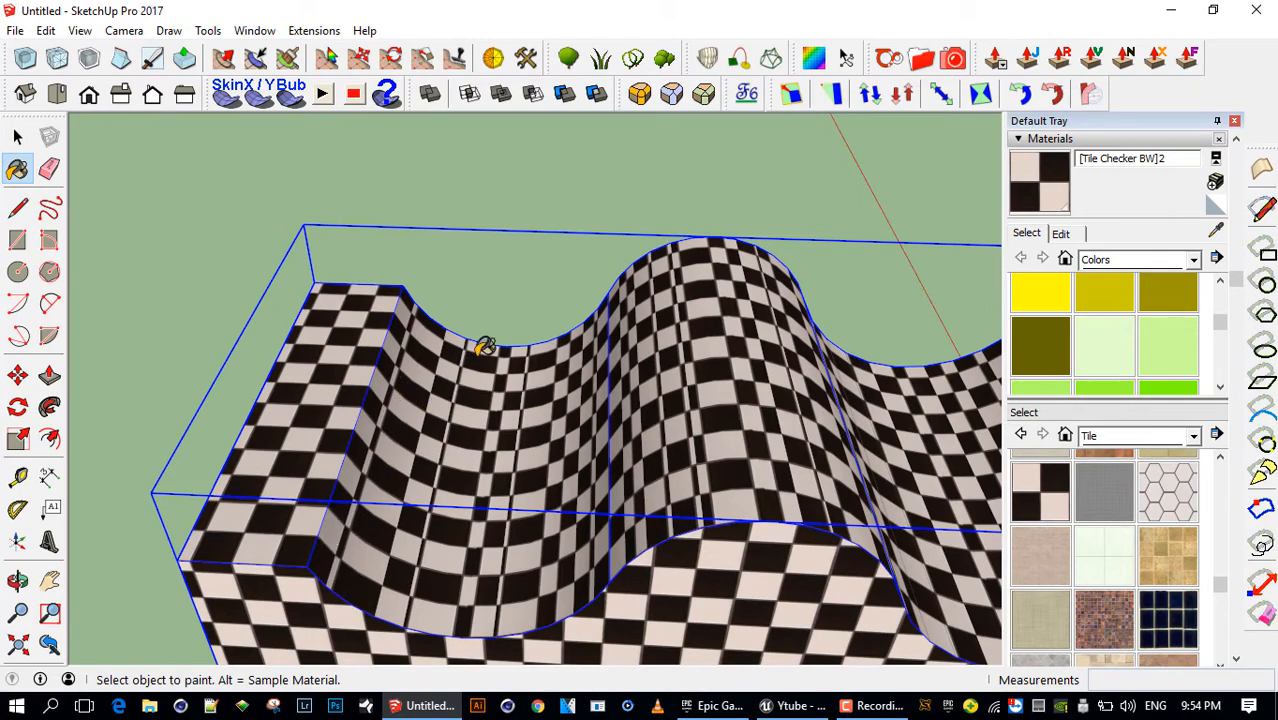
mouse_move(457, 412)
middle_down()
mouse_move(450, 512)
mouse_move(536, 548)
mouse_move(592, 447)
middle_up()
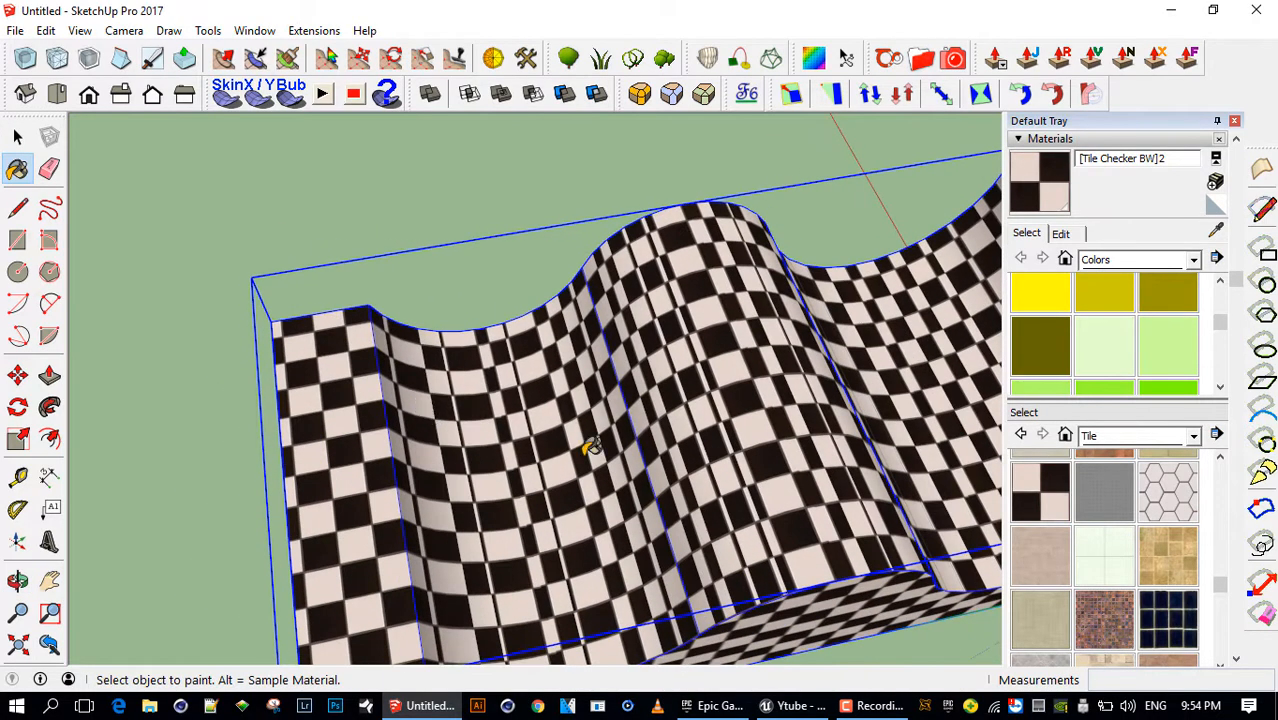
mouse_move(757, 375)
middle_down()
mouse_move(485, 322)
mouse_move(508, 291)
middle_up()
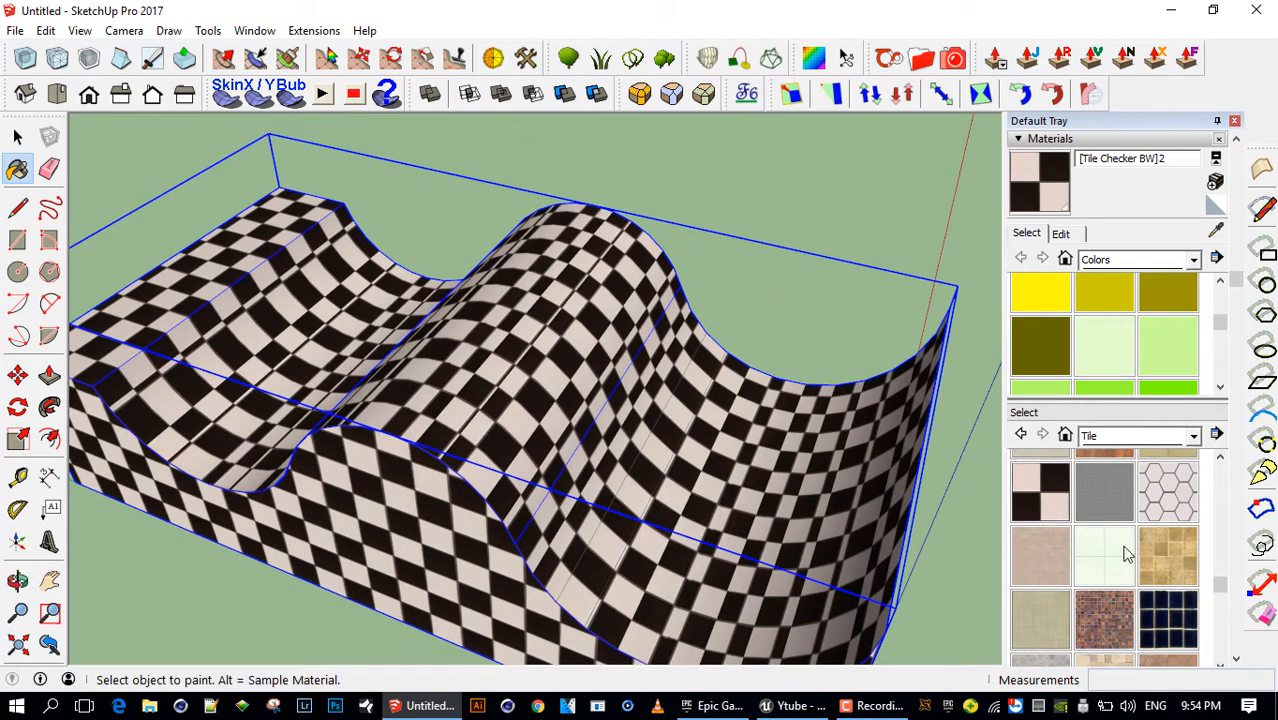
Paint the grouped block with the Tile Limestone Multi material and inspect the tile pattern on the curves up close
click(1176, 556)
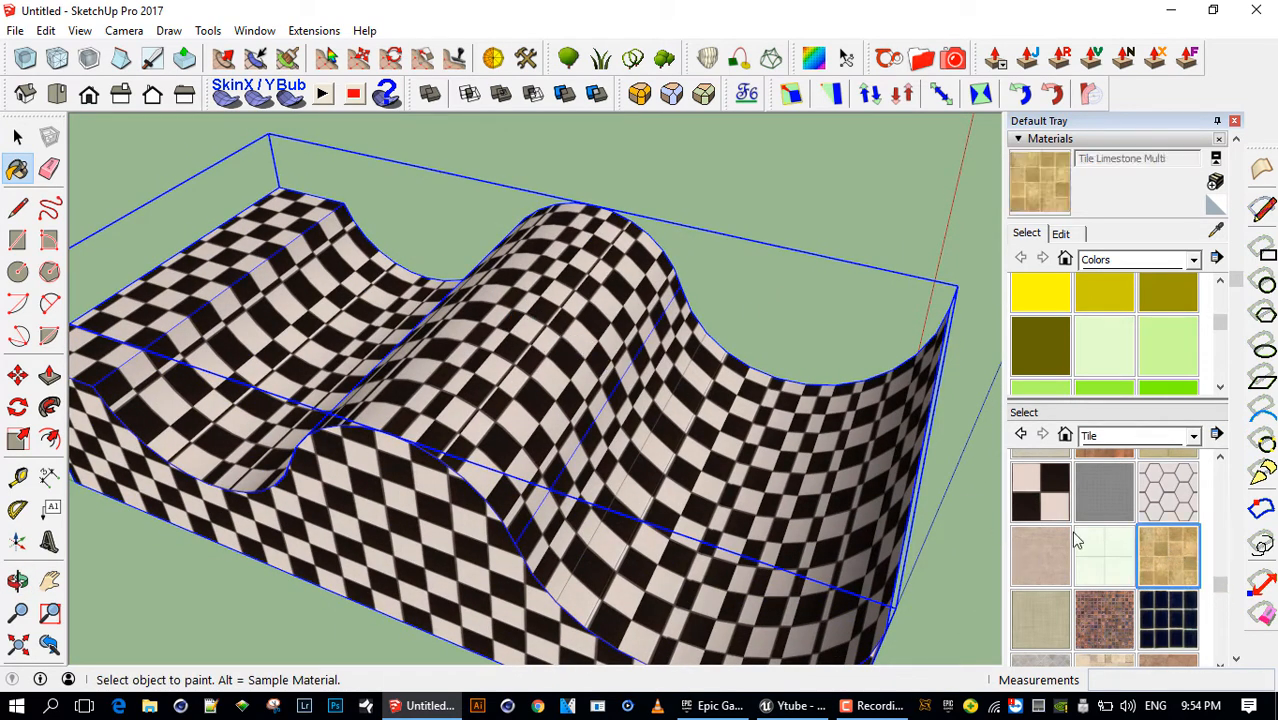
click(503, 352)
mouse_move(503, 352)
middle_down()
mouse_move(476, 371)
mouse_move(542, 422)
mouse_move(865, 403)
middle_up()
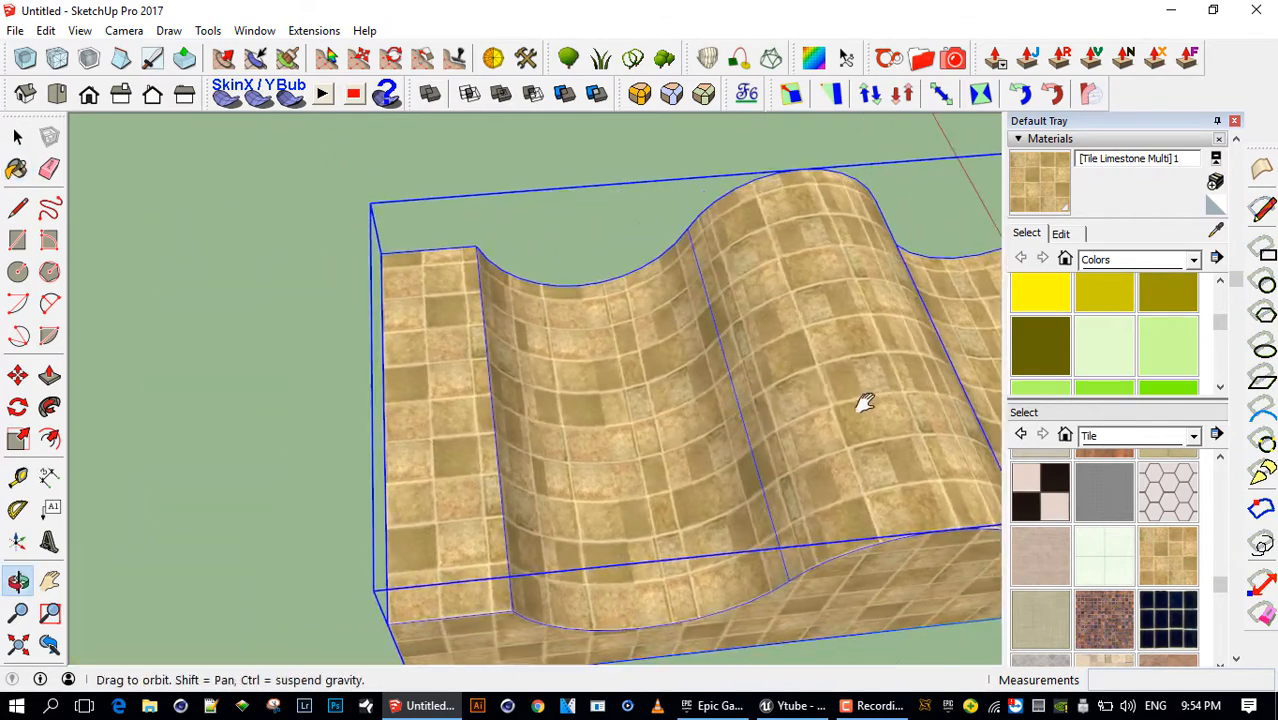
scroll(768, 411, up, 3)
middle_drag(762, 411, 711, 387)
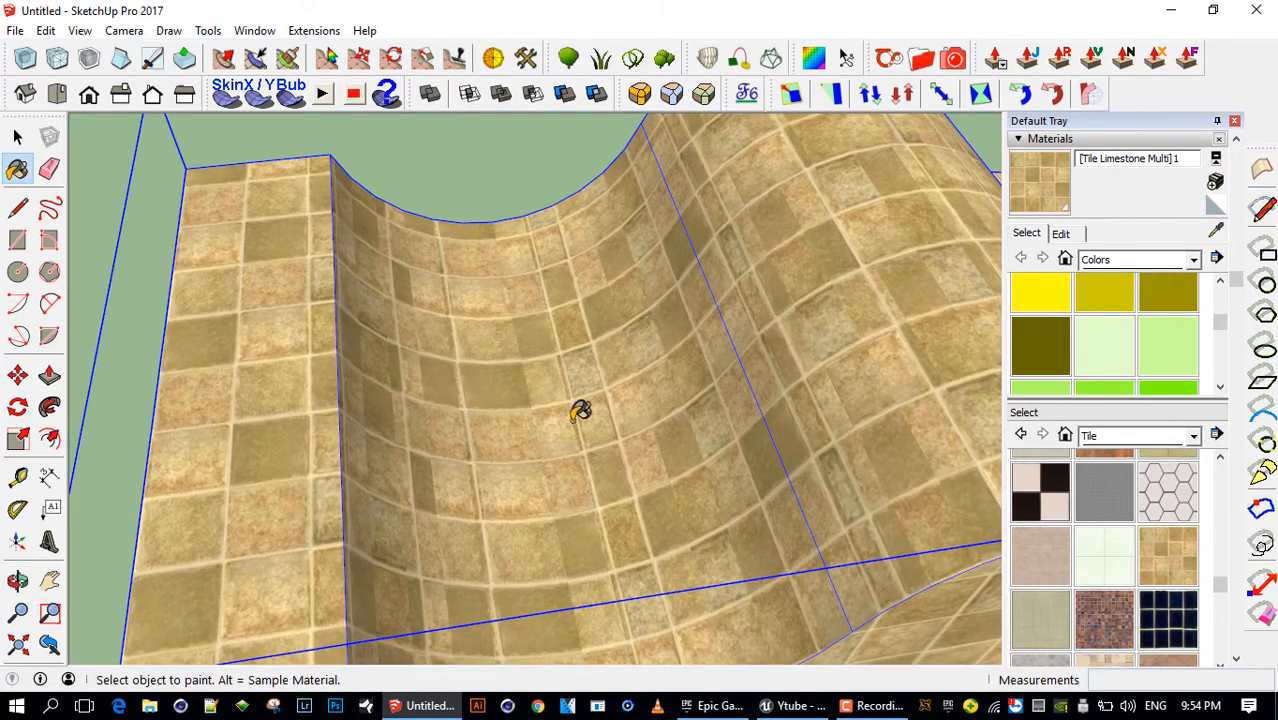
Open the block's group, check the commands offered for its front face, and close the group again
scroll(790, 395, down, 3)
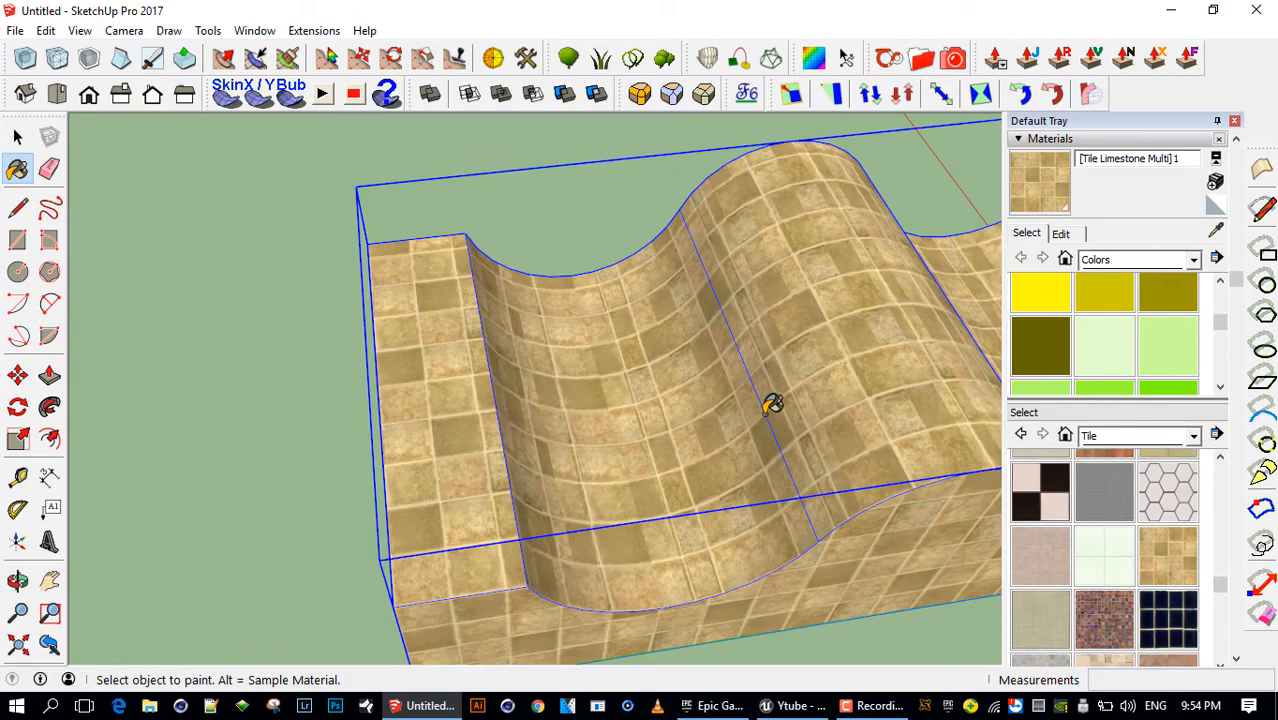
mouse_move(770, 402)
middle_down()
mouse_move(627, 391)
mouse_move(792, 373)
mouse_move(765, 331)
mouse_move(722, 388)
mouse_move(665, 343)
mouse_move(665, 308)
mouse_move(645, 282)
mouse_move(625, 297)
mouse_move(691, 402)
middle_up()
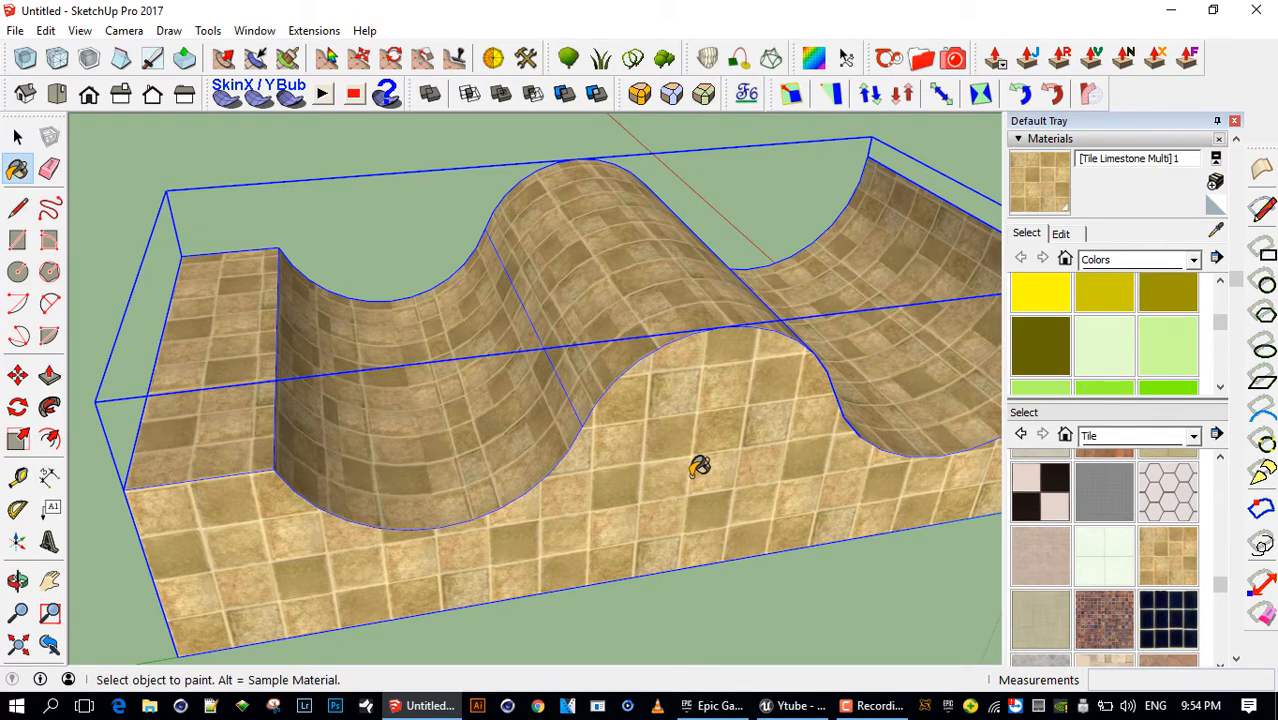
right_click(673, 412)
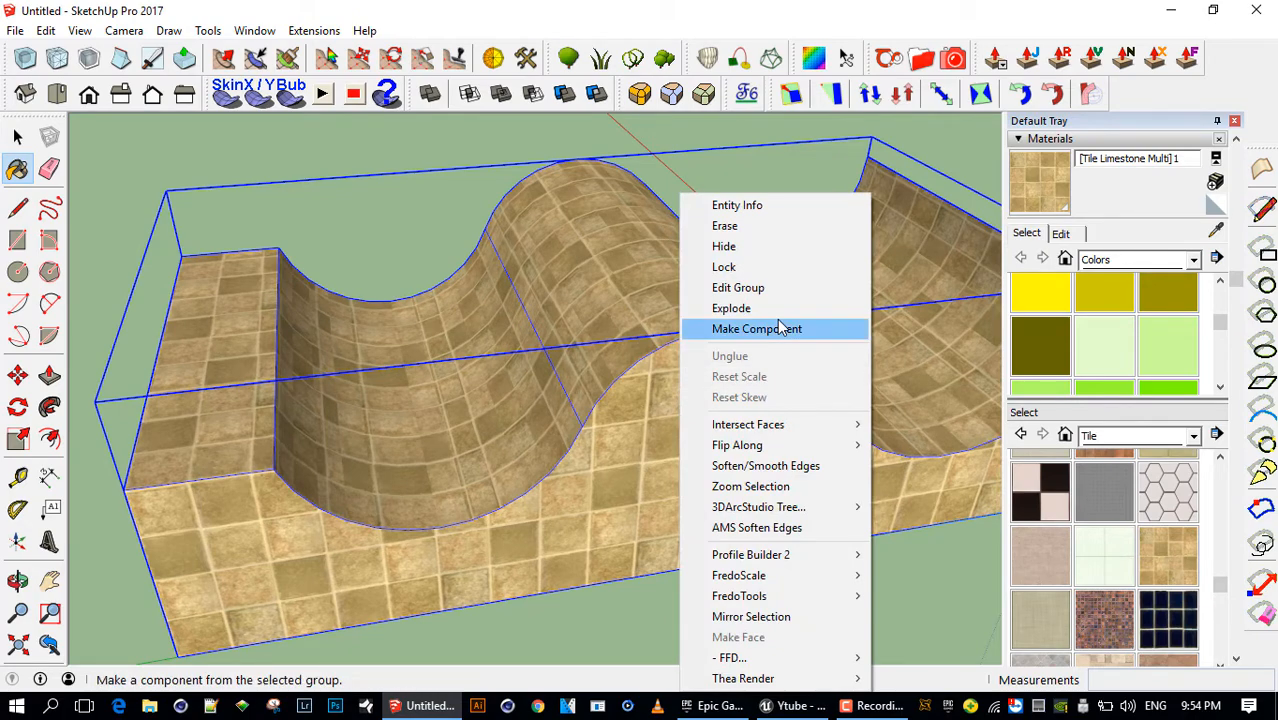
key(Escape)
click(17, 137)
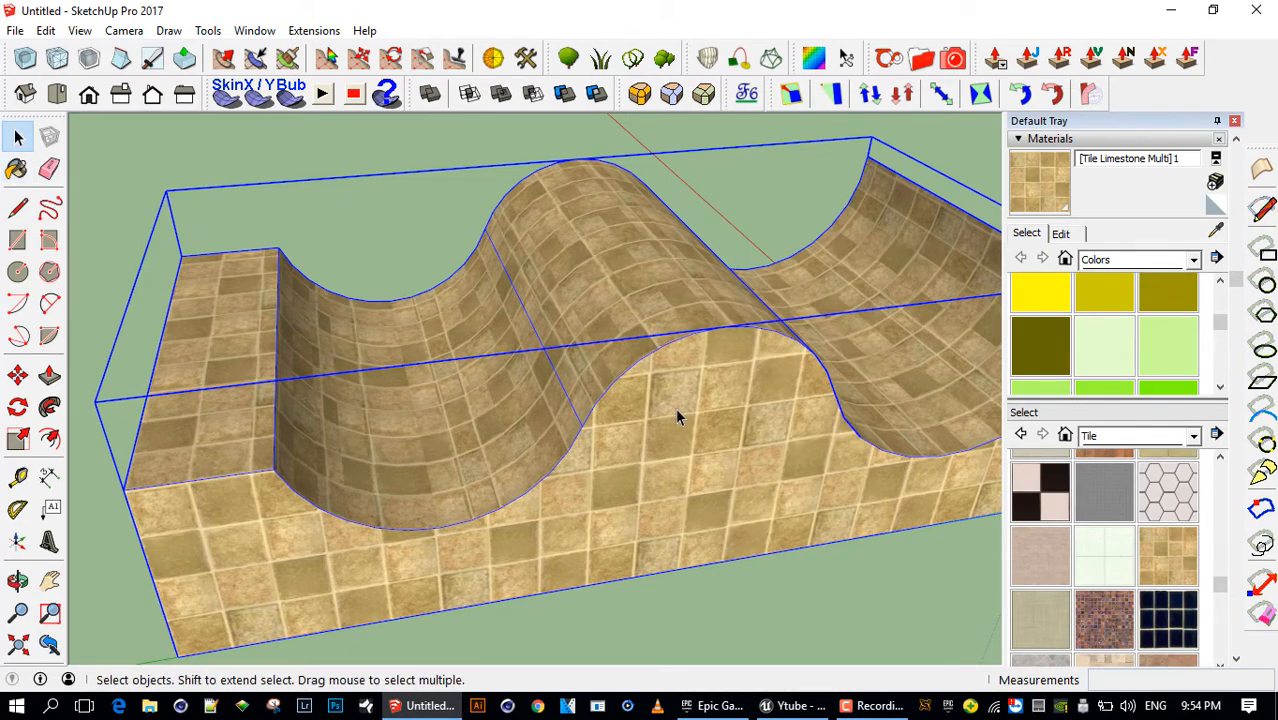
triple_click(676, 409)
click(717, 431)
right_click(715, 427)
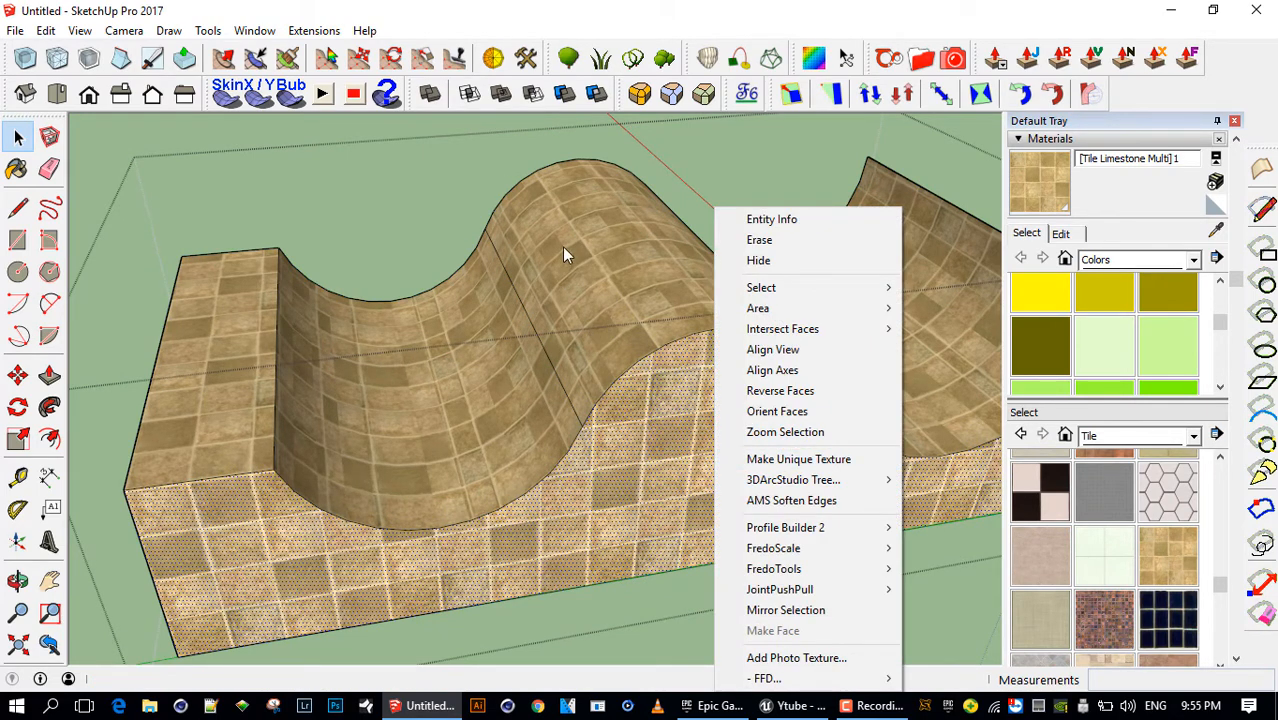
click(646, 412)
click(784, 614)
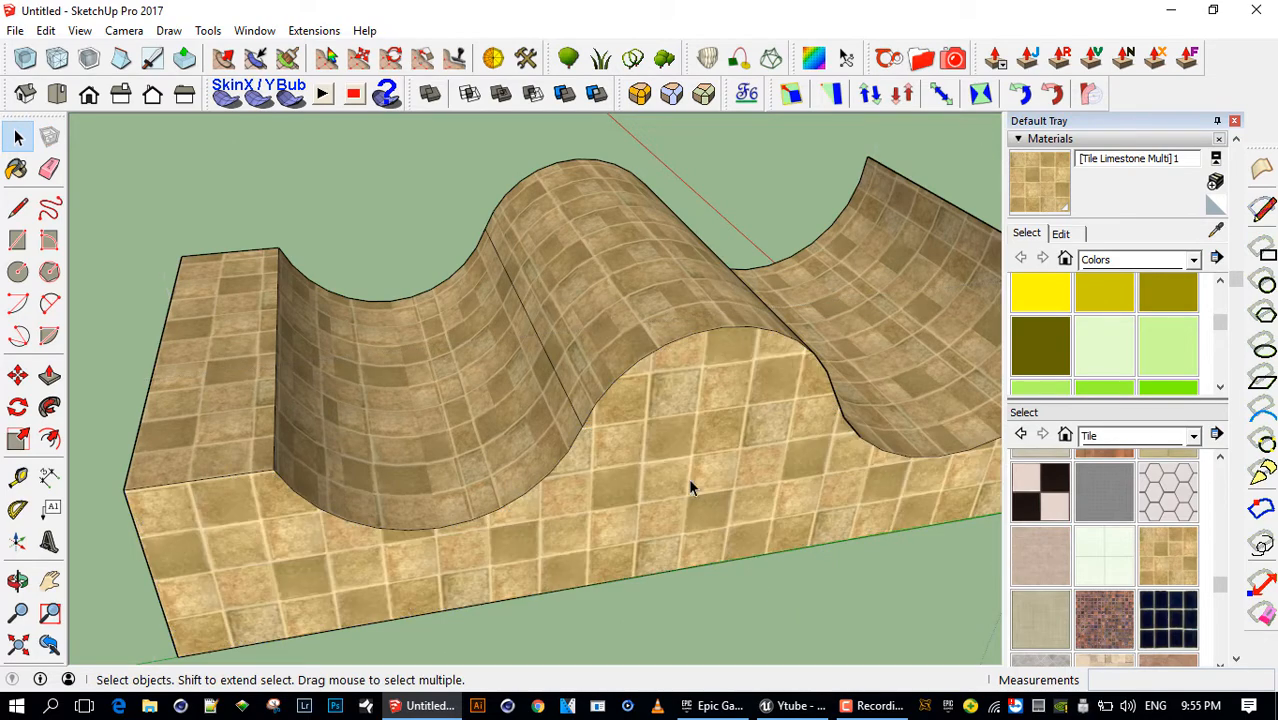
Paint the grouped block with the Tile Checker BW material and inspect the pattern on the curves from several sides
middle_drag(688, 478, 613, 585)
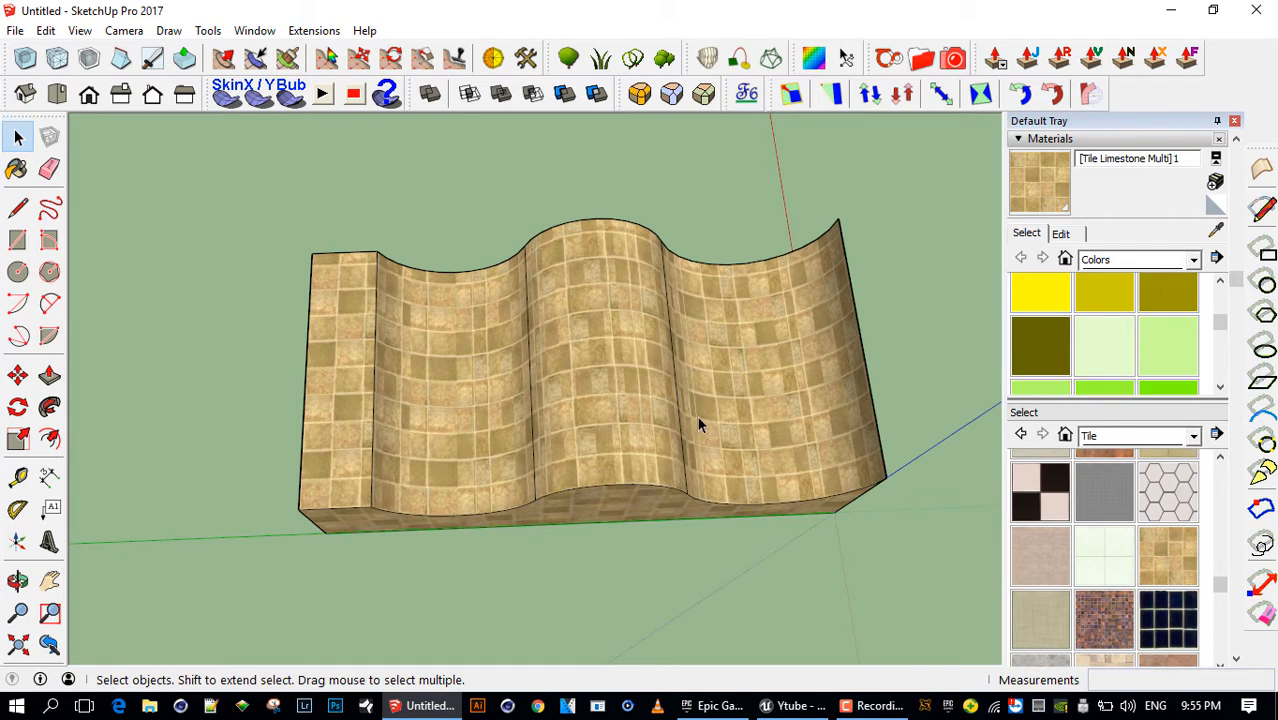
scroll(695, 420, down, 3)
middle_drag(669, 414, 405, 229)
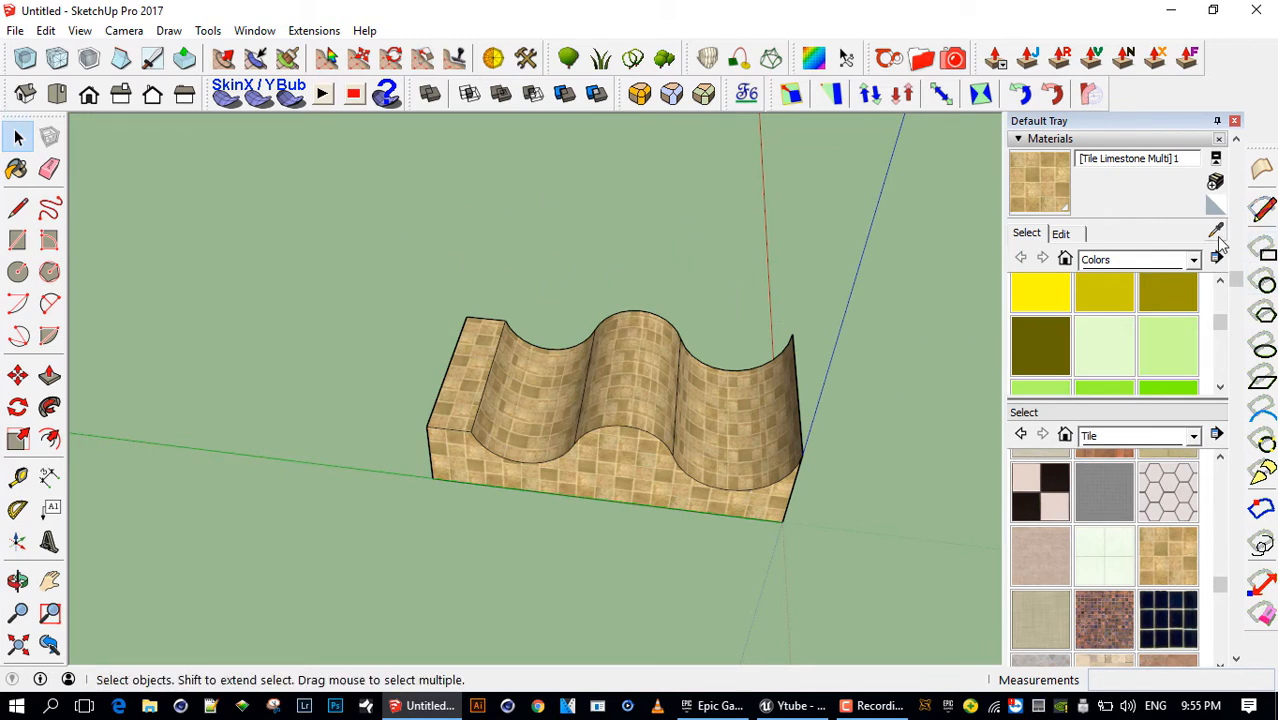
middle_drag(733, 399, 538, 355)
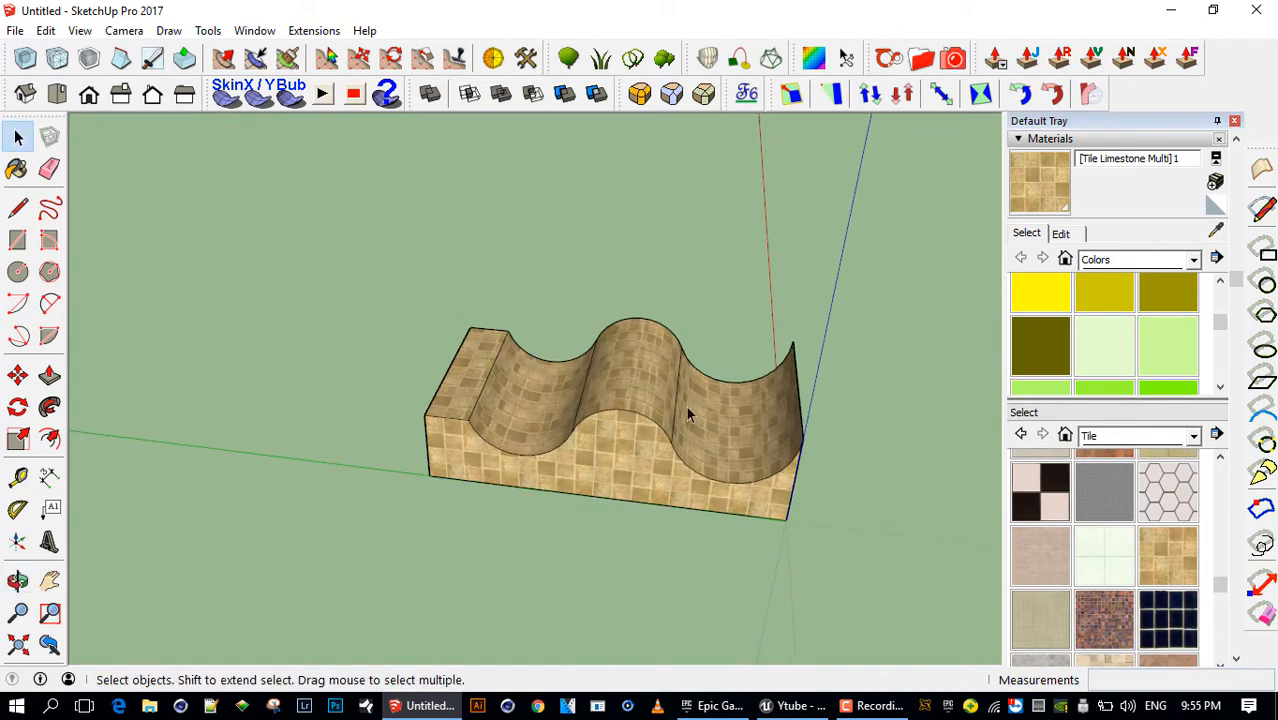
scroll(592, 418, up, 3)
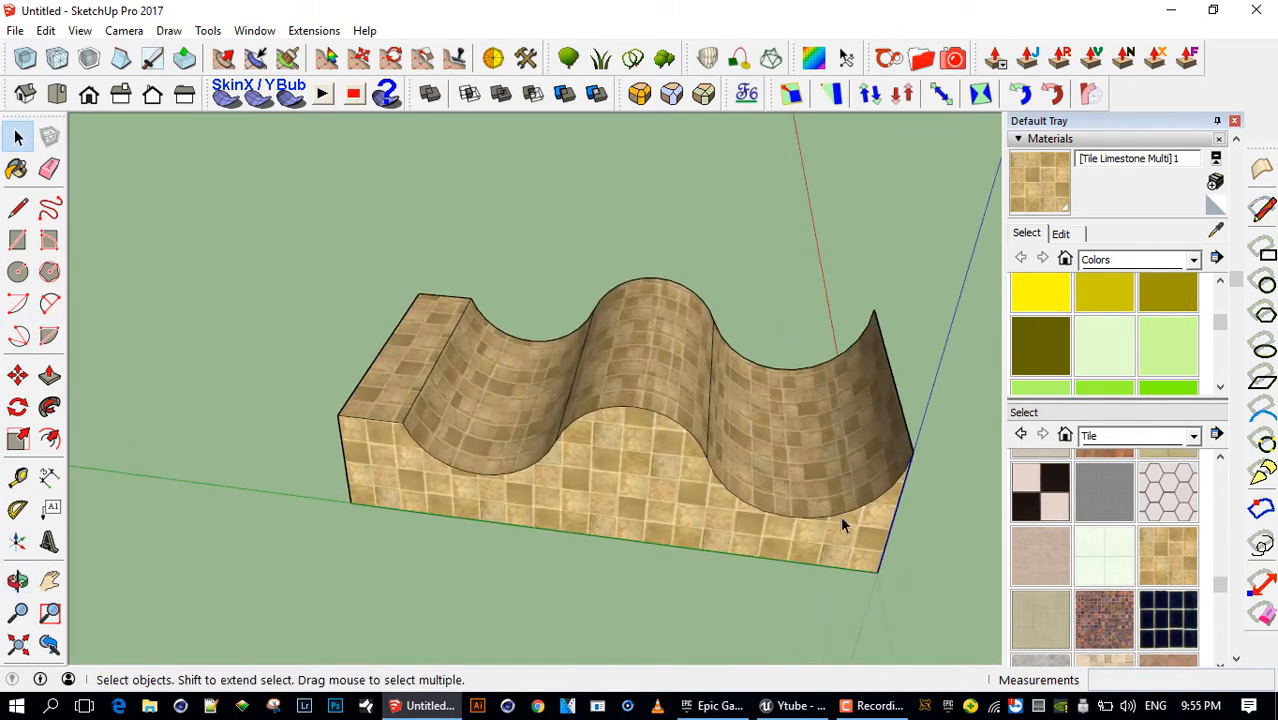
click(1046, 498)
click(742, 442)
mouse_move(742, 442)
middle_down()
mouse_move(727, 548)
mouse_move(825, 638)
middle_up()
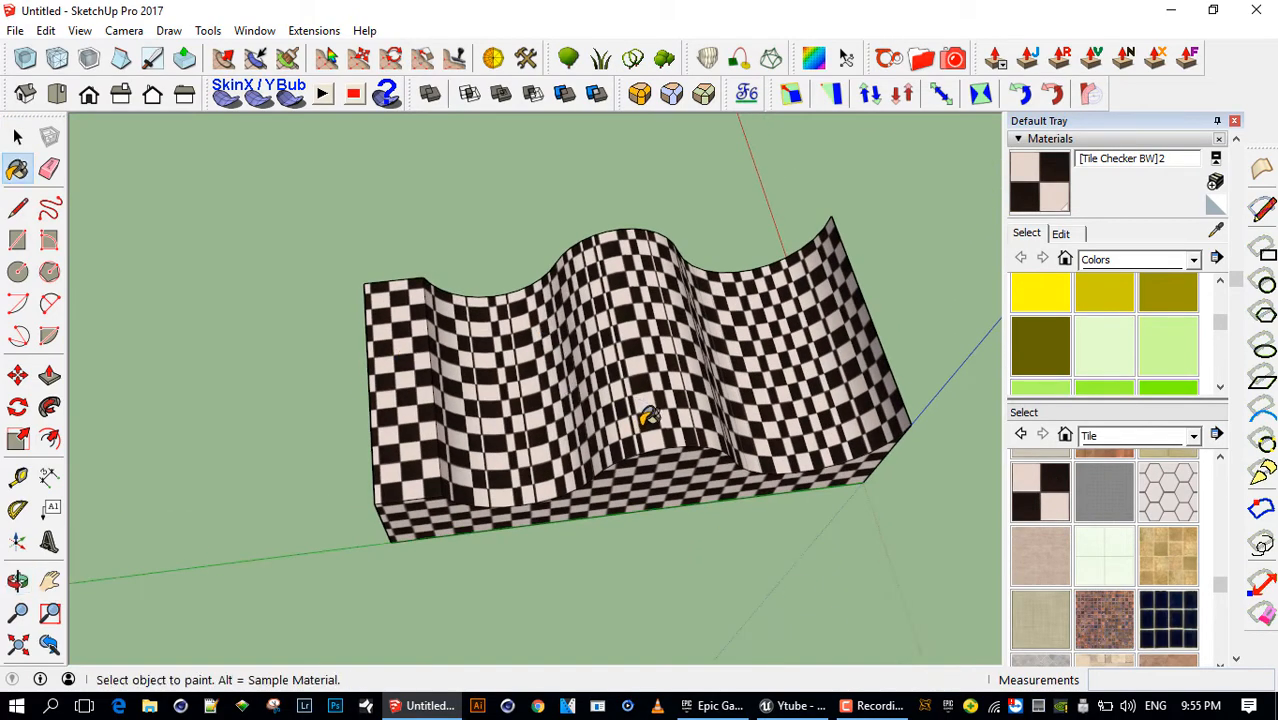
mouse_move(648, 418)
middle_down()
mouse_move(612, 428)
mouse_move(171, 400)
mouse_move(558, 517)
mouse_move(462, 466)
mouse_move(602, 471)
mouse_move(733, 459)
mouse_move(478, 472)
mouse_move(770, 448)
mouse_move(650, 337)
mouse_move(665, 334)
mouse_move(690, 395)
middle_up()
scroll(665, 334, up, 2)
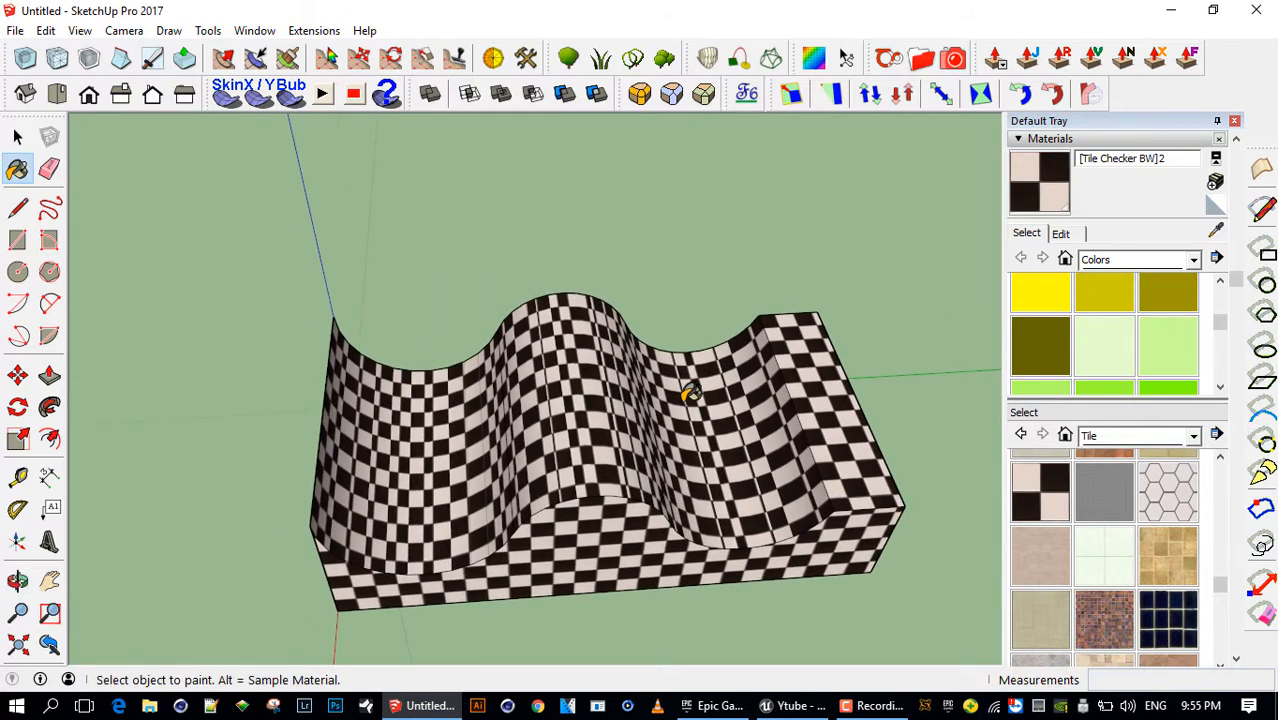
Launch ThruPaint from Fredo Tools and set it to activate automatically with SketchUp's native Paint tool
click(749, 94)
click(160, 488)
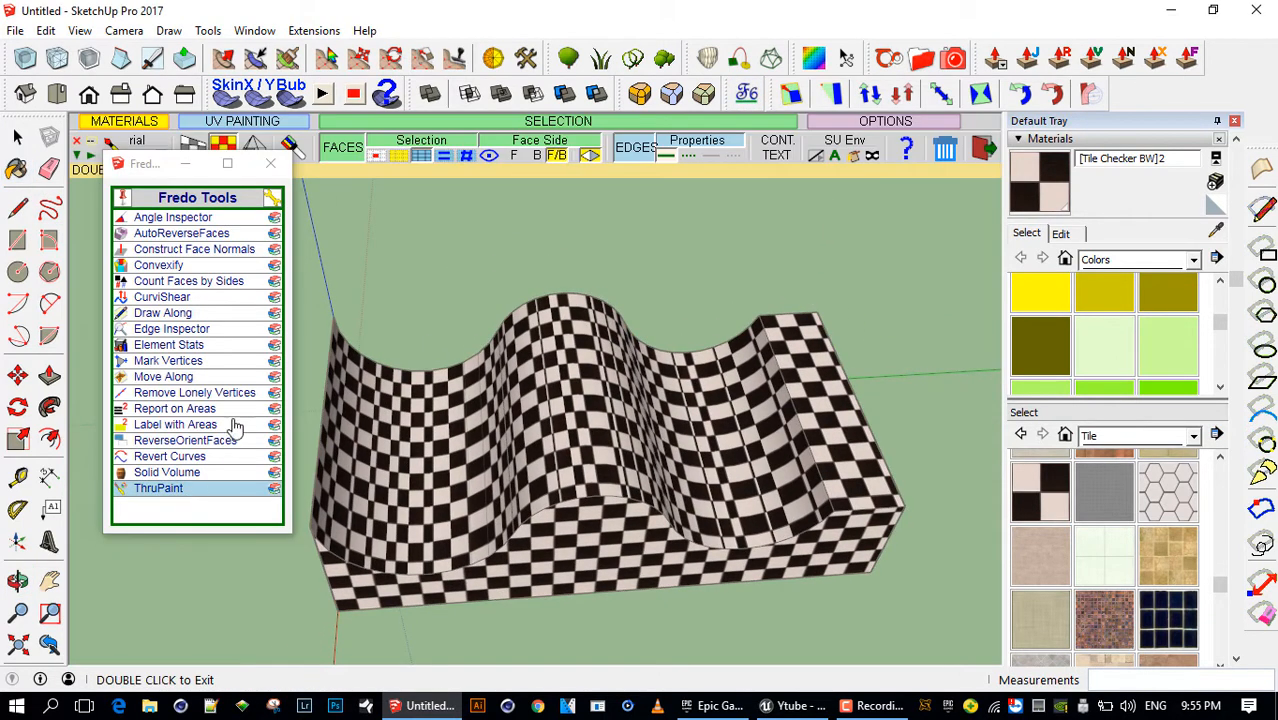
click(280, 168)
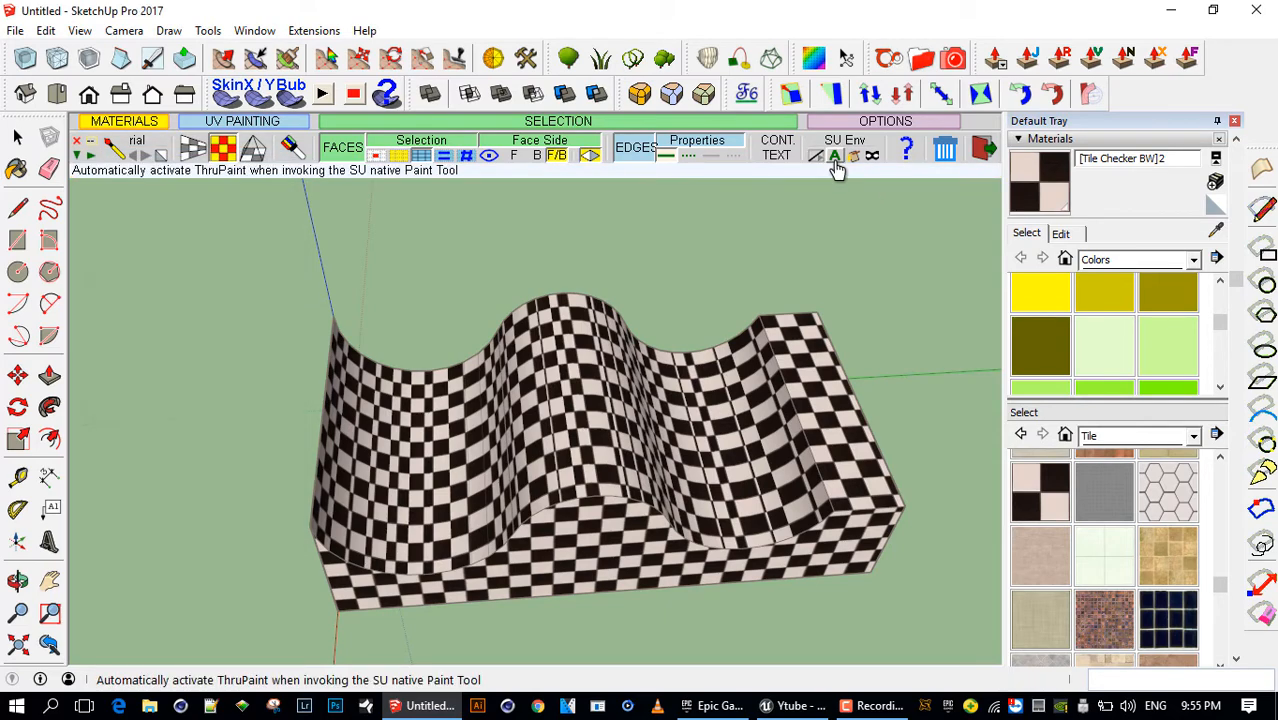
mouse_move(735, 340)
middle_down()
mouse_move(628, 265)
mouse_move(670, 308)
mouse_move(705, 400)
middle_up()
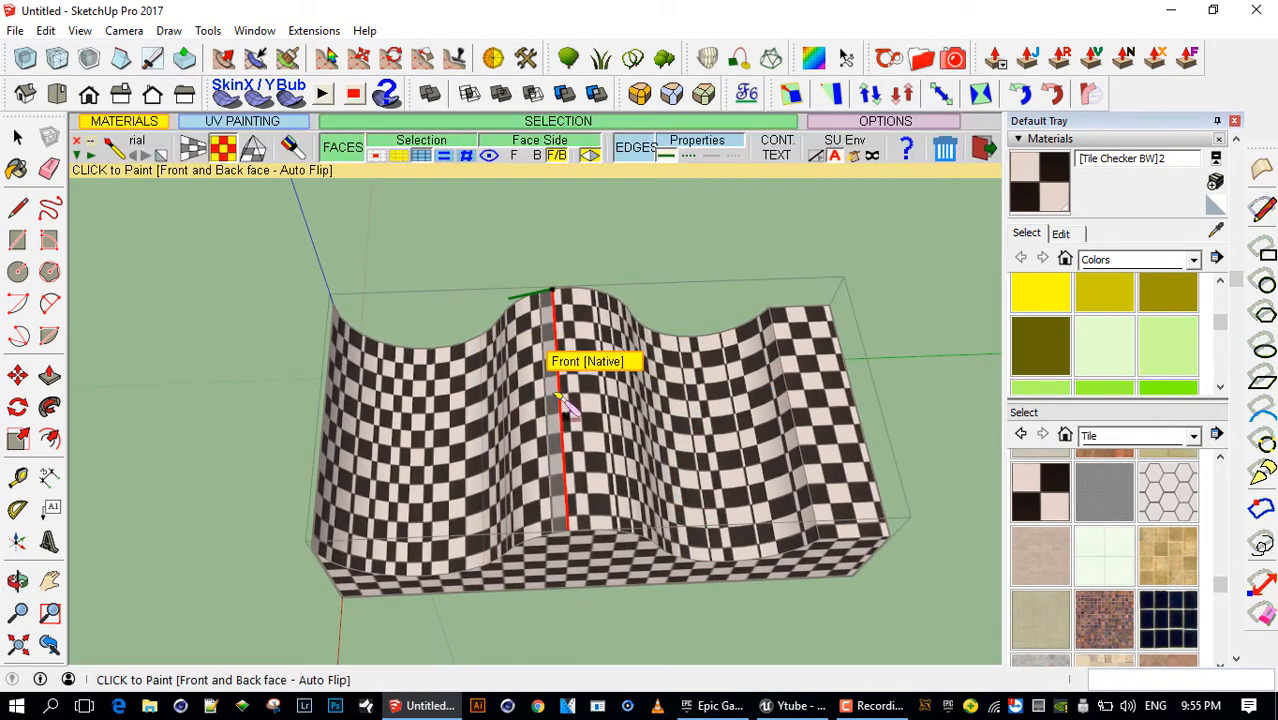
click(707, 385)
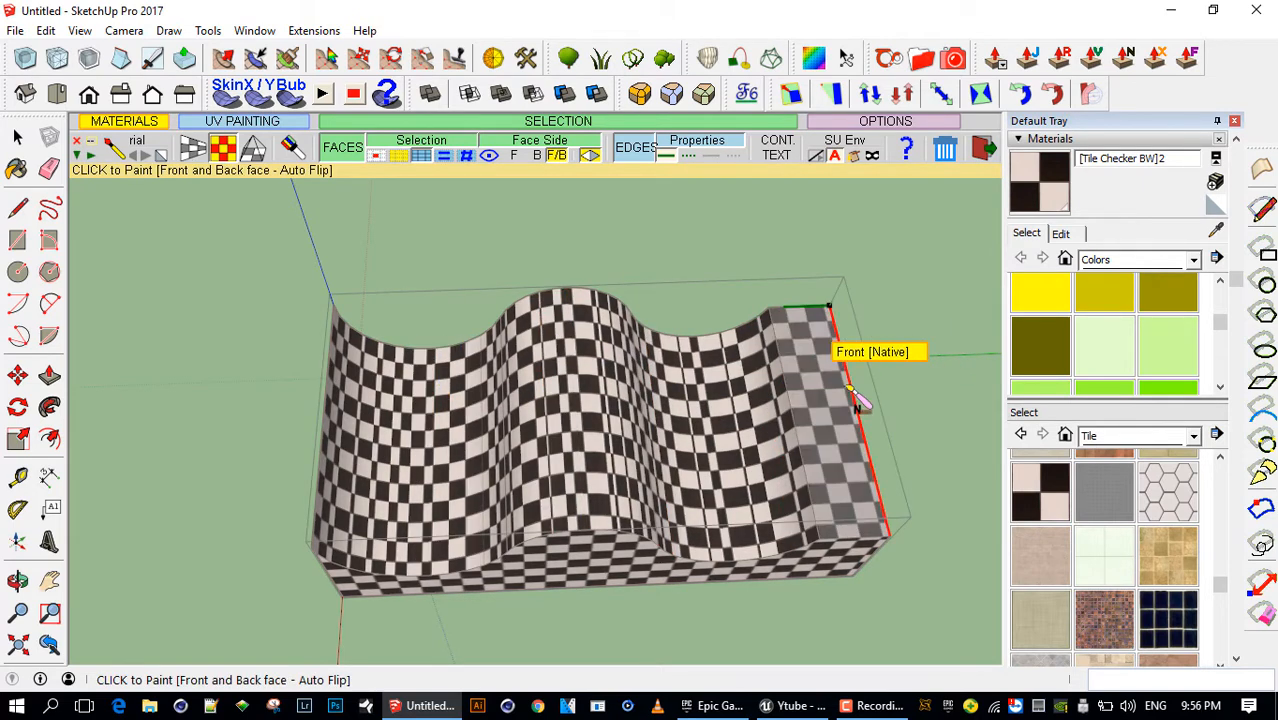
mouse_move(685, 362)
middle_down()
mouse_move(655, 360)
mouse_move(730, 372)
middle_up()
Paint the wavy surface with Tile Checker BW in QuadMesh UV mode and inspect how the texture follows the curves
click(1057, 498)
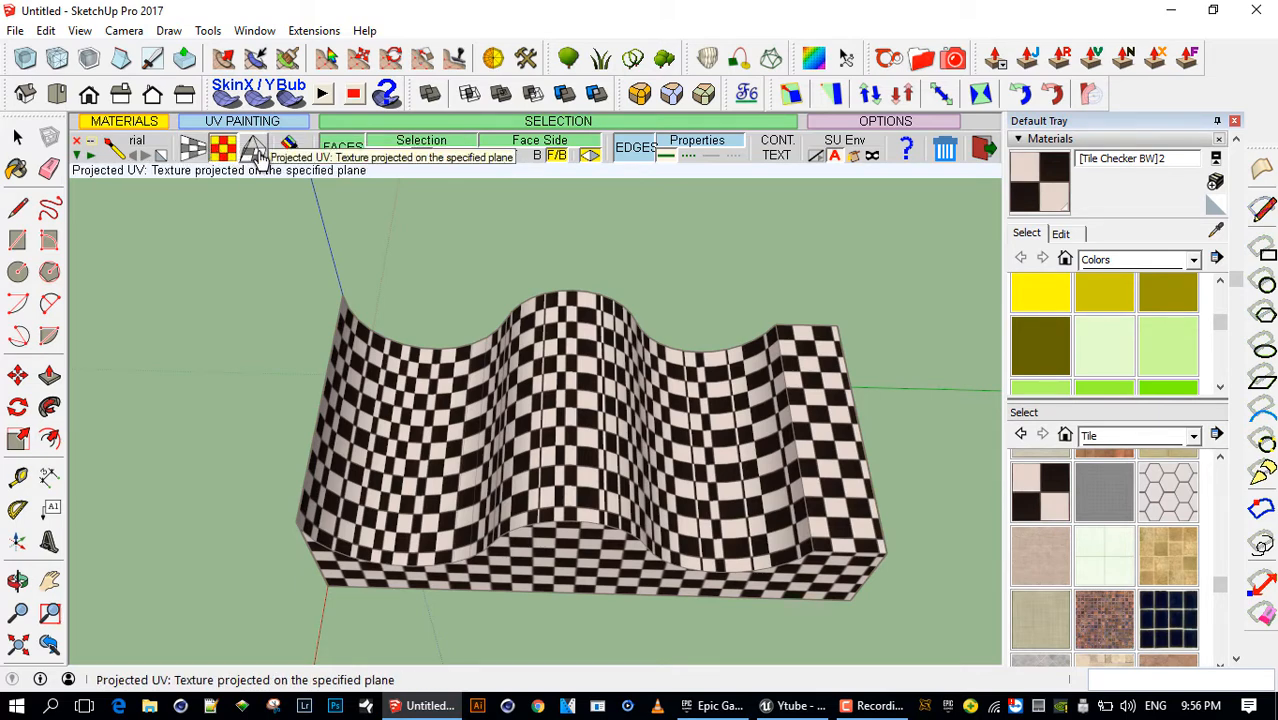
click(193, 147)
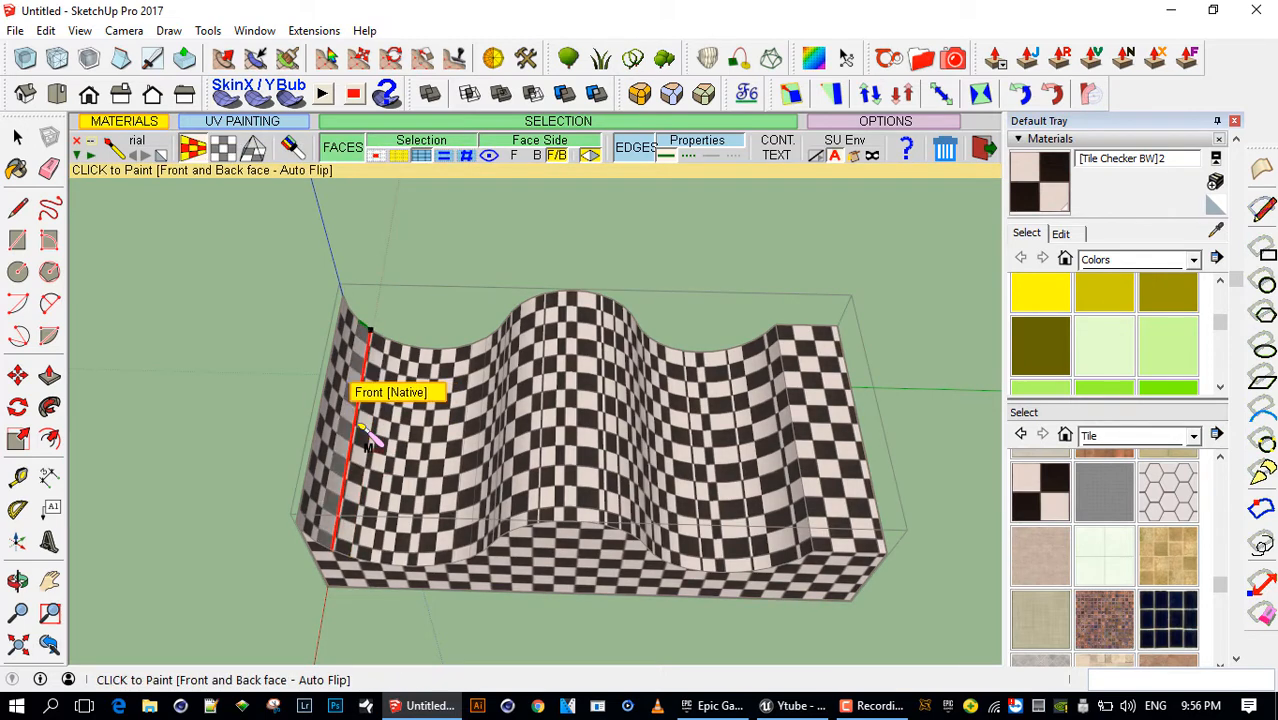
click(362, 432)
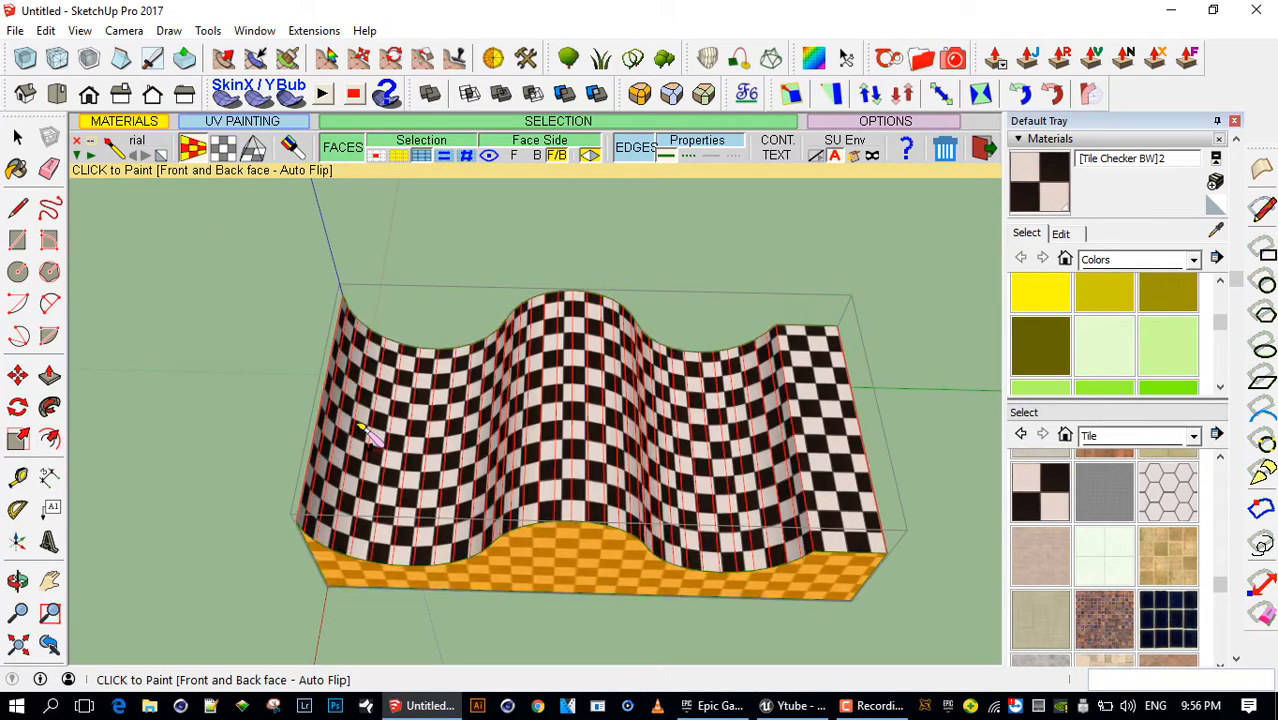
mouse_move(725, 575)
middle_down()
mouse_move(817, 497)
mouse_move(907, 448)
mouse_move(972, 432)
mouse_move(900, 555)
mouse_move(418, 445)
middle_up()
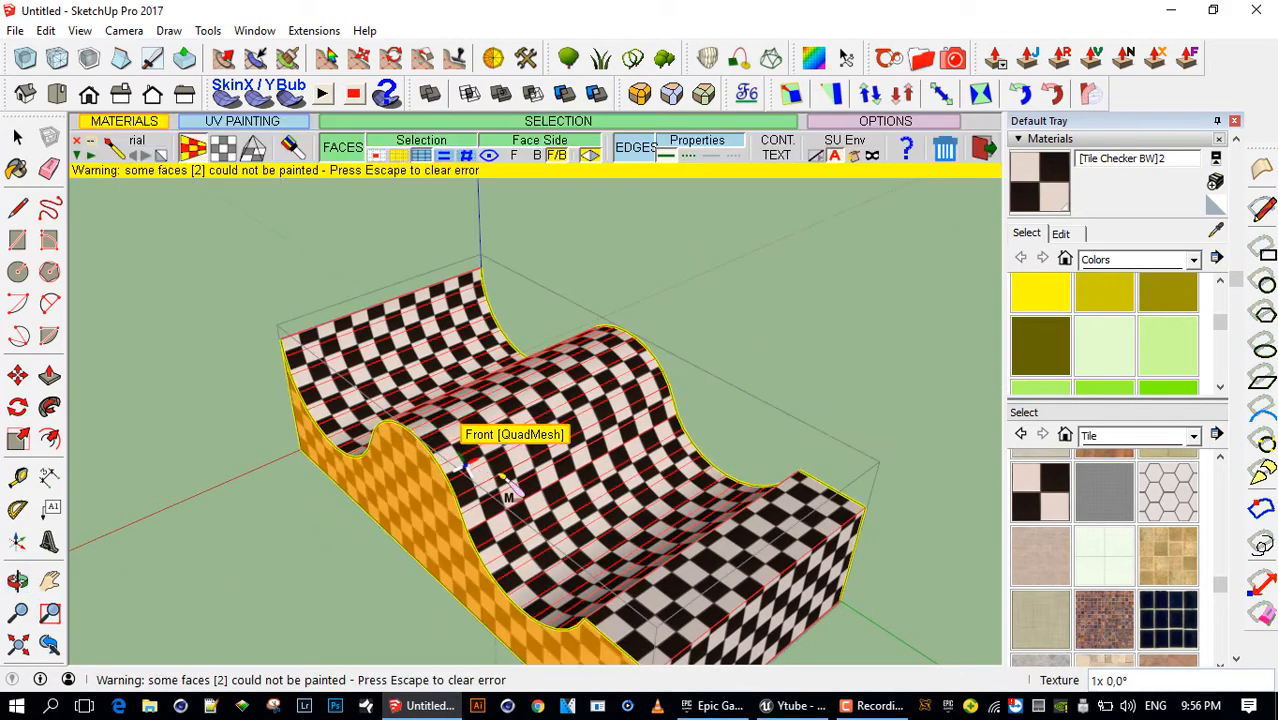
scroll(512, 482, up, 3)
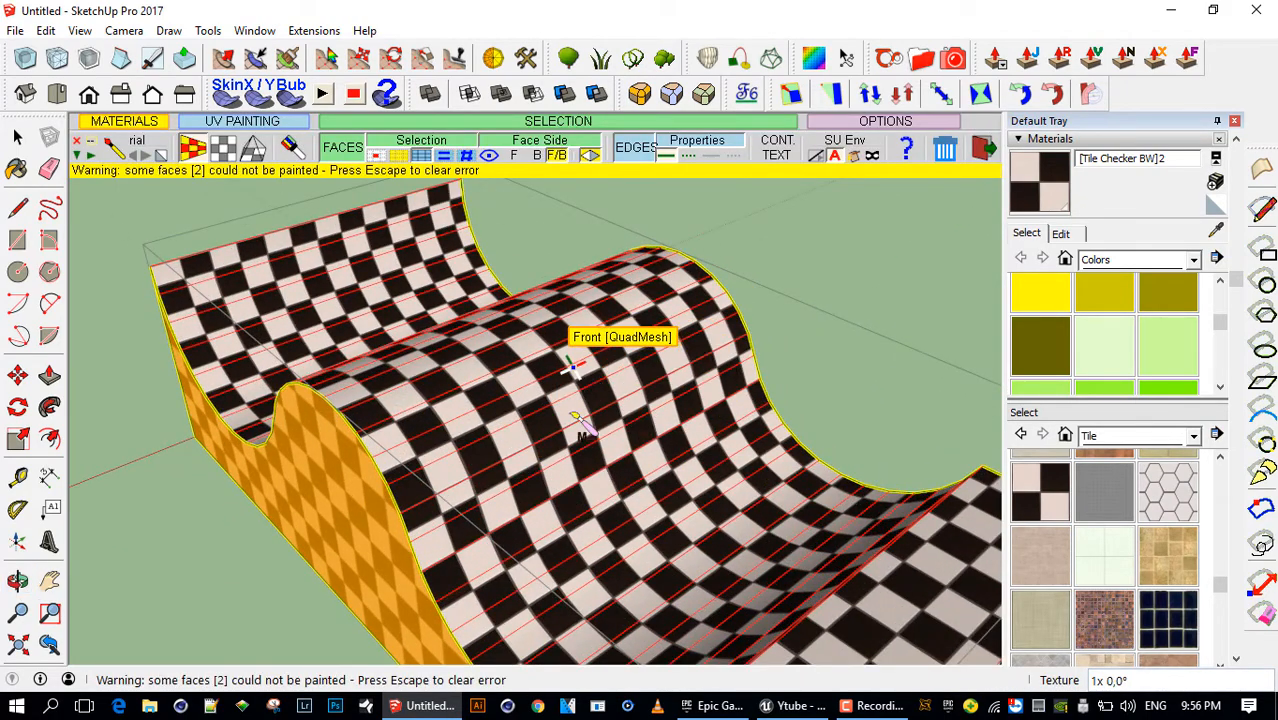
mouse_move(605, 500)
middle_down()
mouse_move(632, 452)
mouse_move(660, 440)
mouse_move(560, 420)
mouse_move(470, 380)
mouse_move(400, 318)
middle_up()
click(398, 315)
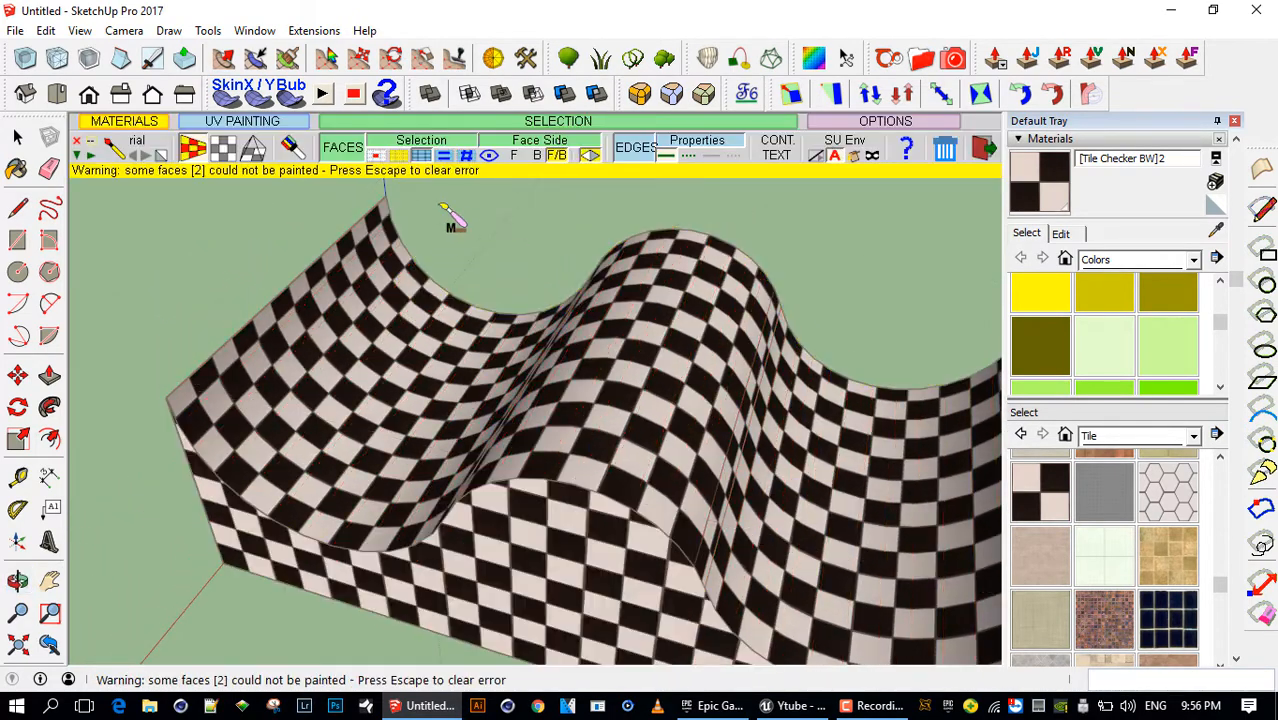
Change ThruPaint's face selection mode and try QuadMesh UV painting on the wavy top again
click(398, 158)
mouse_move(512, 243)
middle_down()
mouse_move(499, 251)
mouse_move(560, 290)
middle_up()
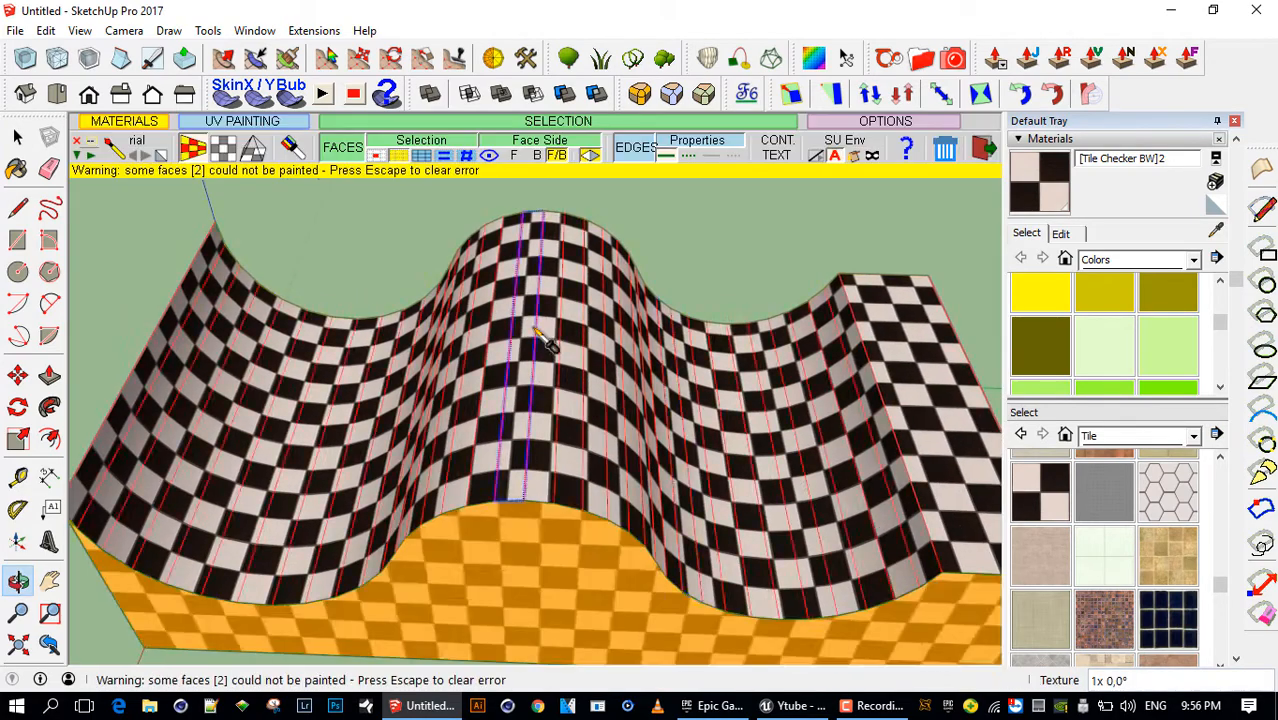
middle_drag(548, 343, 545, 533)
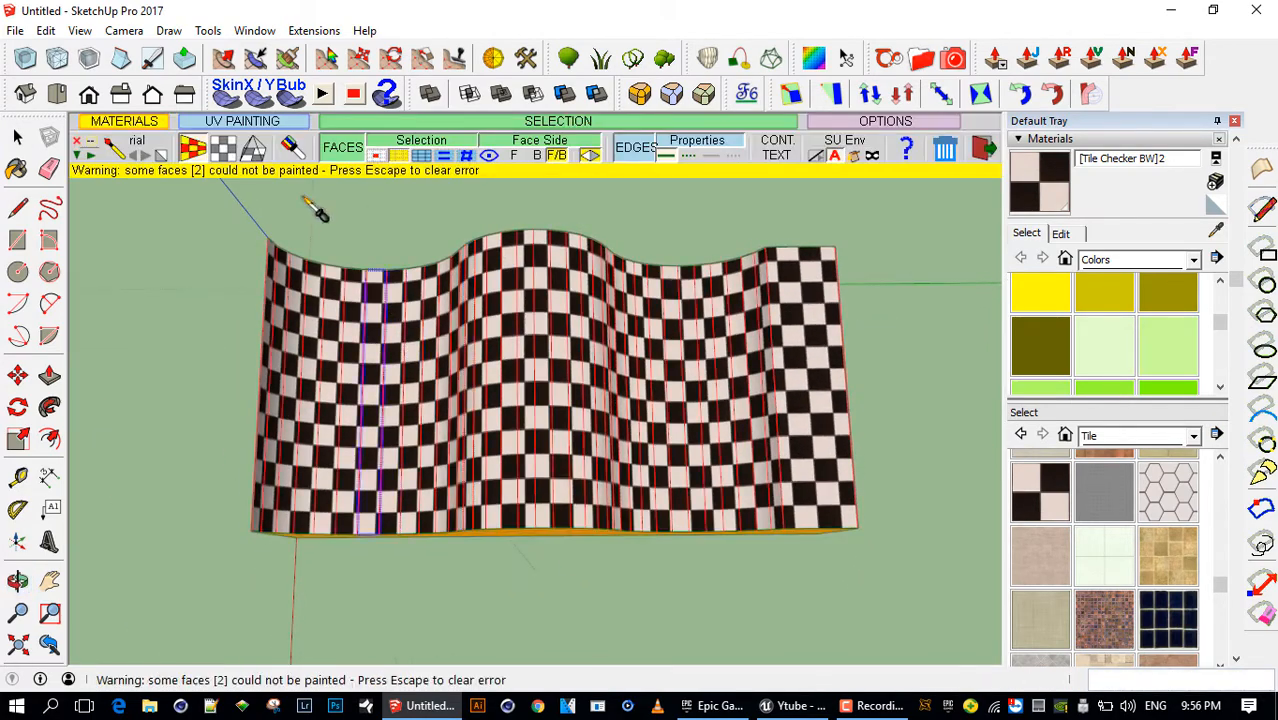
click(191, 148)
click(330, 388)
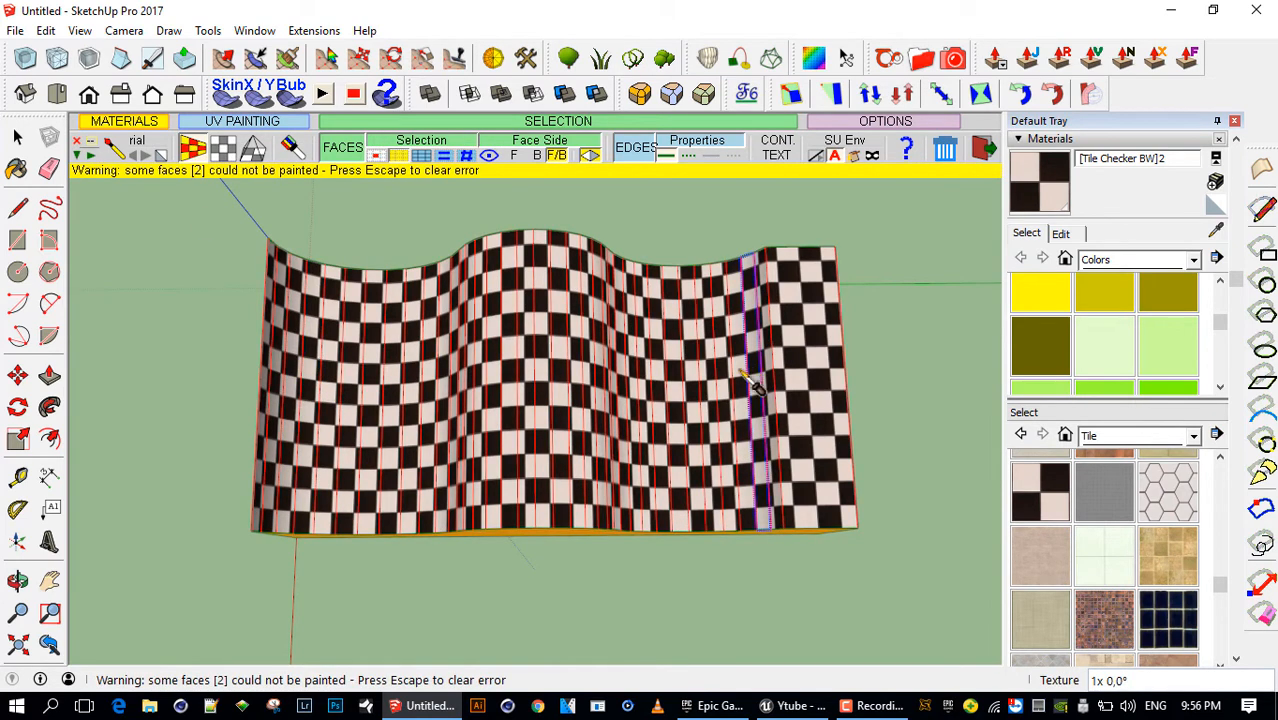
key(Escape)
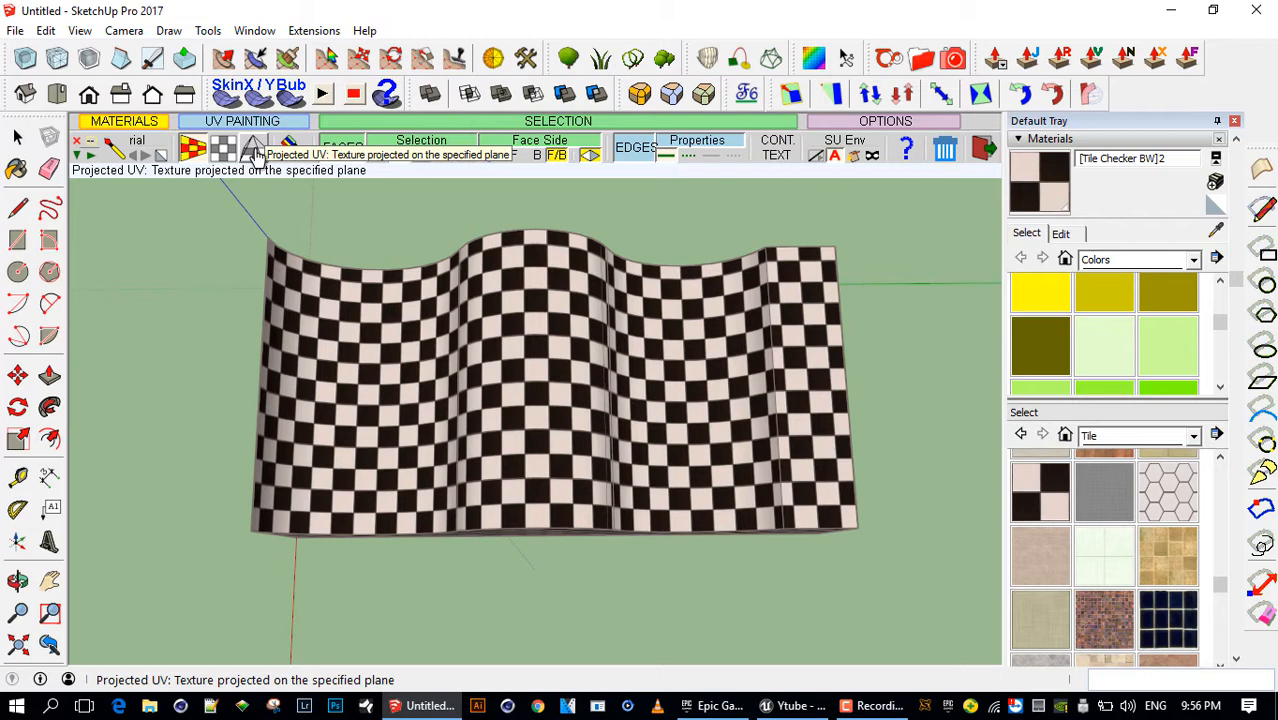
Try to switch the checker painting on the wavy top to Projected UV mode
click(255, 150)
click(340, 395)
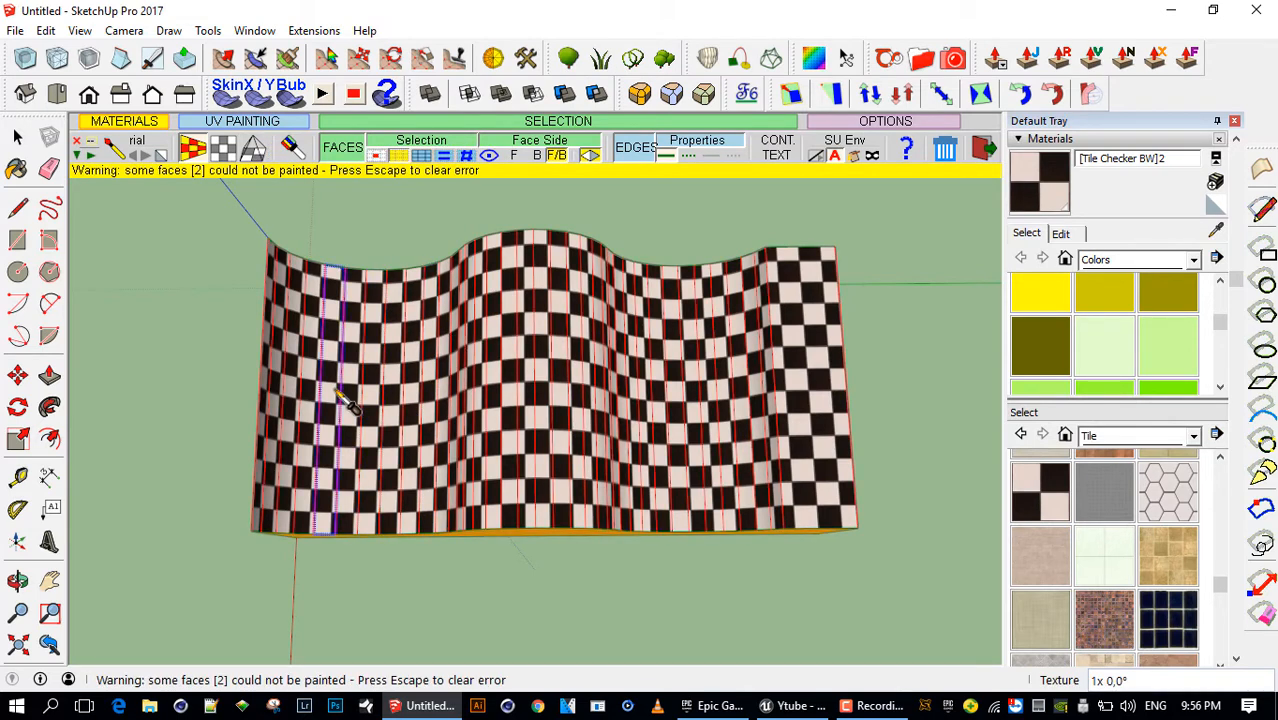
click(294, 340)
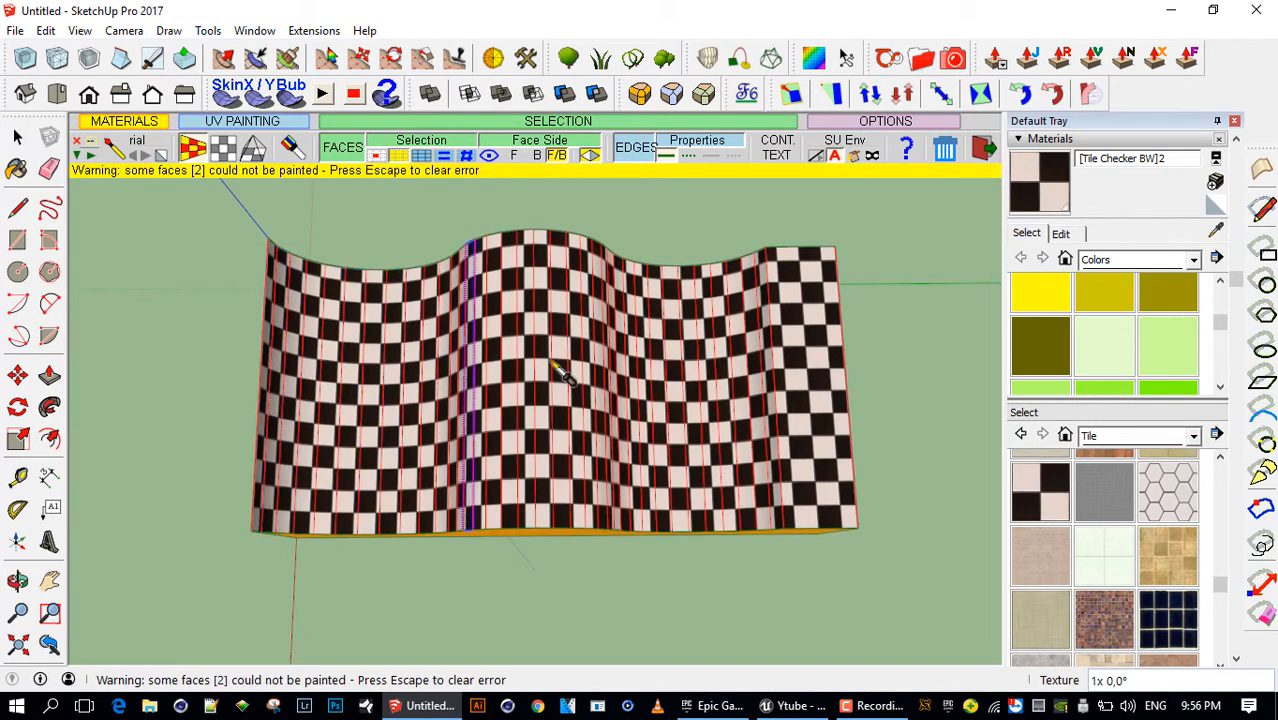
click(258, 149)
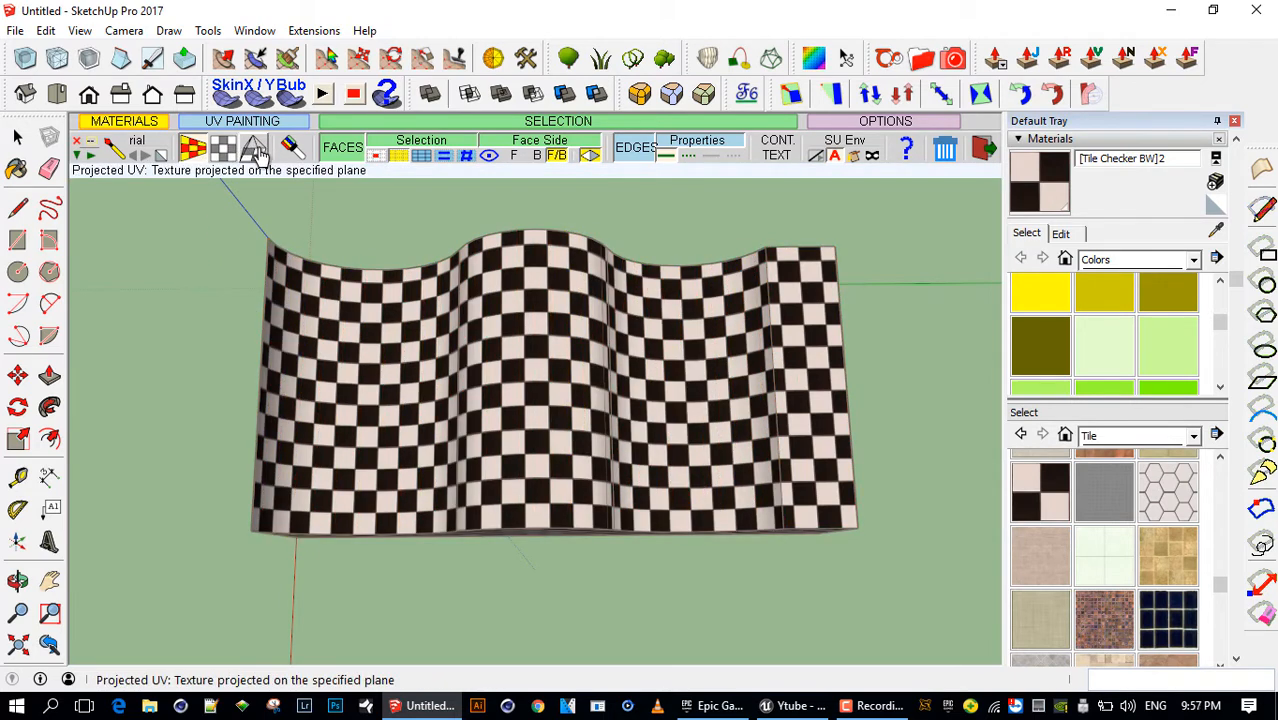
click(258, 152)
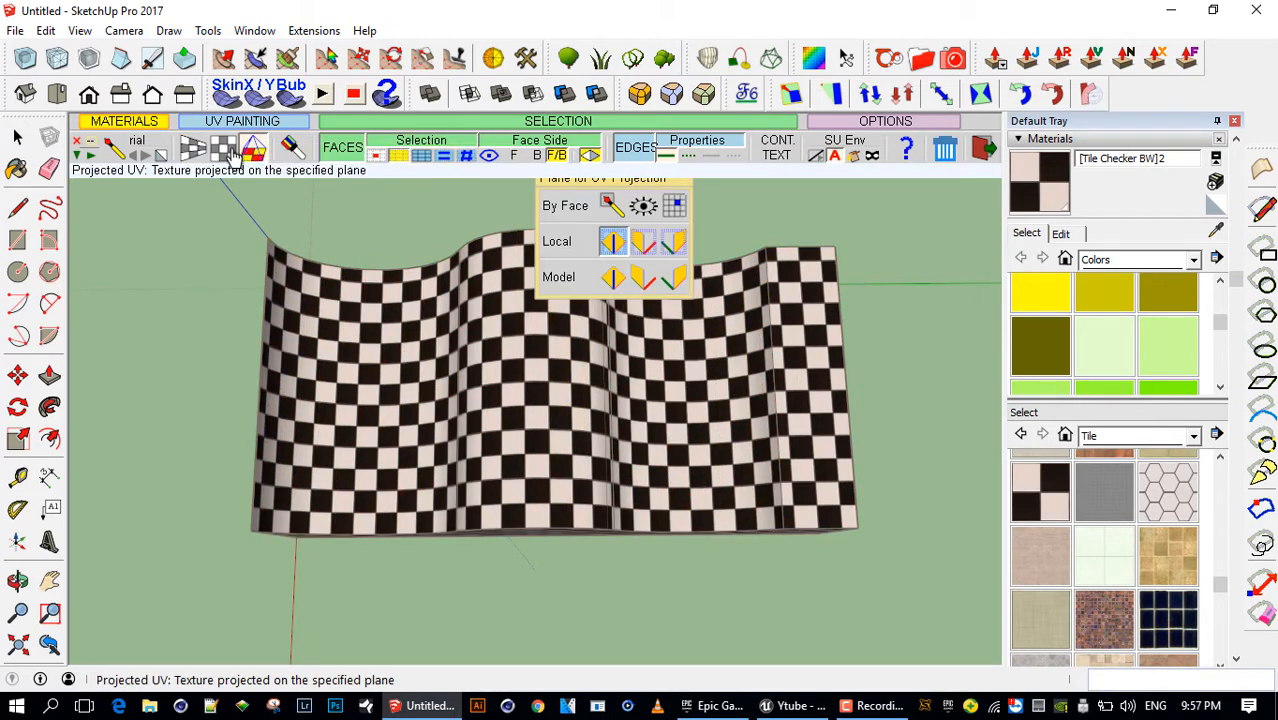
Repaint the wavy top with the checker material in QuadMesh UV mode
click(223, 155)
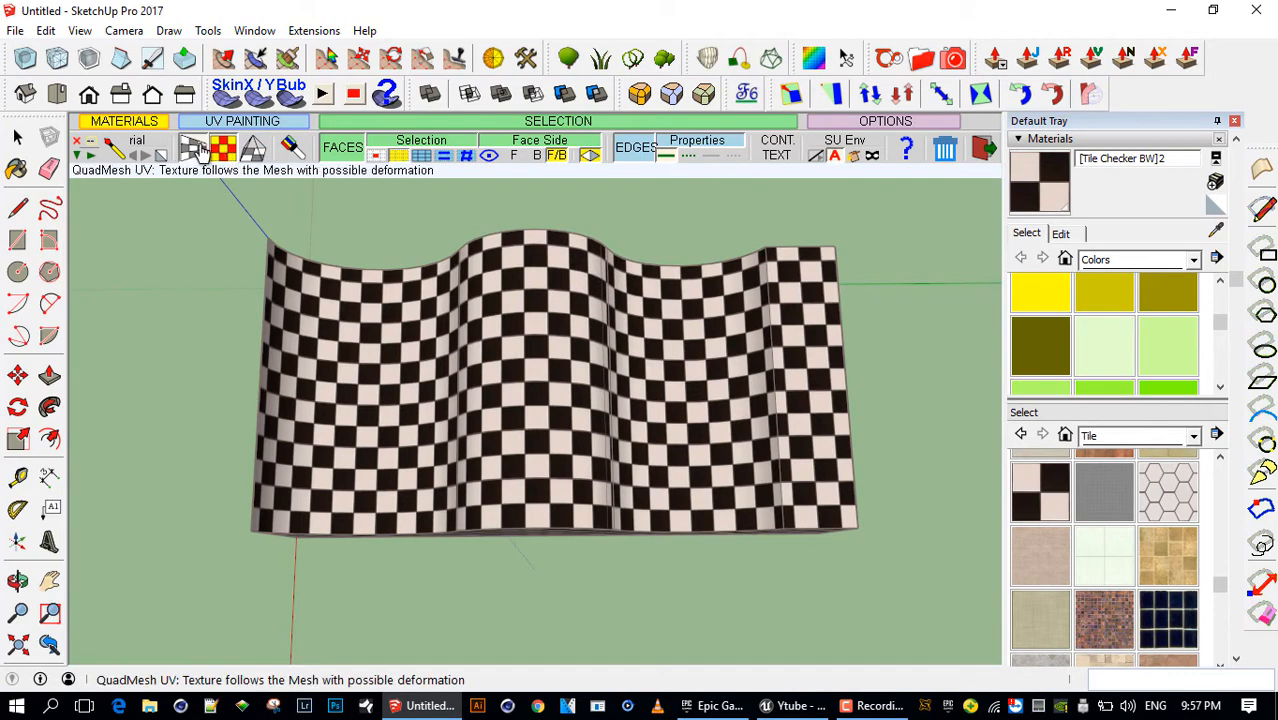
click(193, 154)
click(281, 379)
click(413, 396)
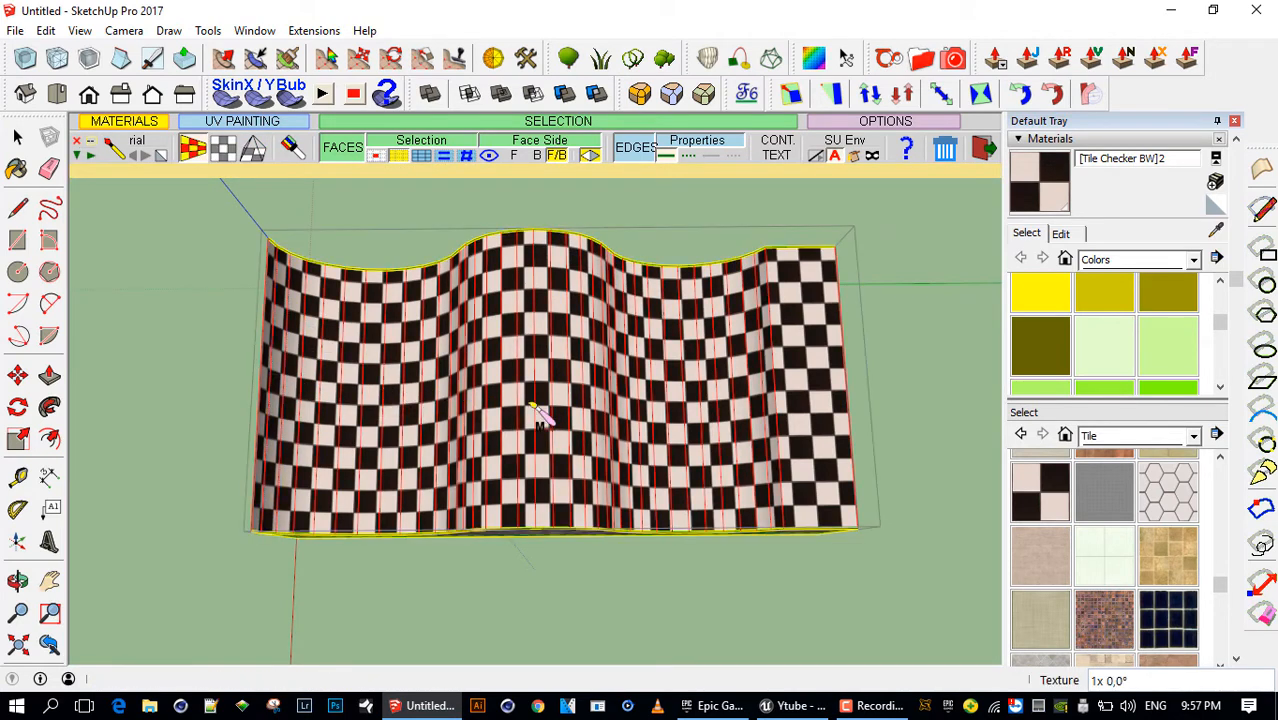
click(498, 398)
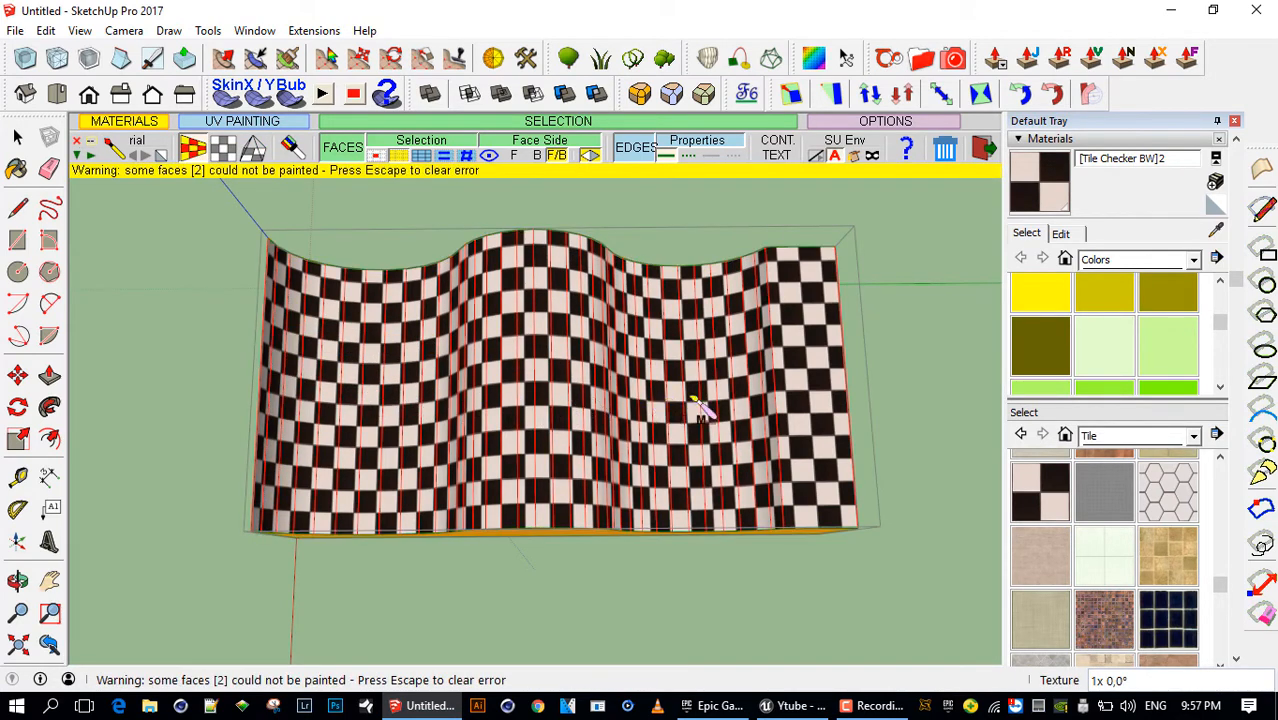
Paint the wavy top with the checker material in Projected UV mode, using the preset local projection plane
click(253, 152)
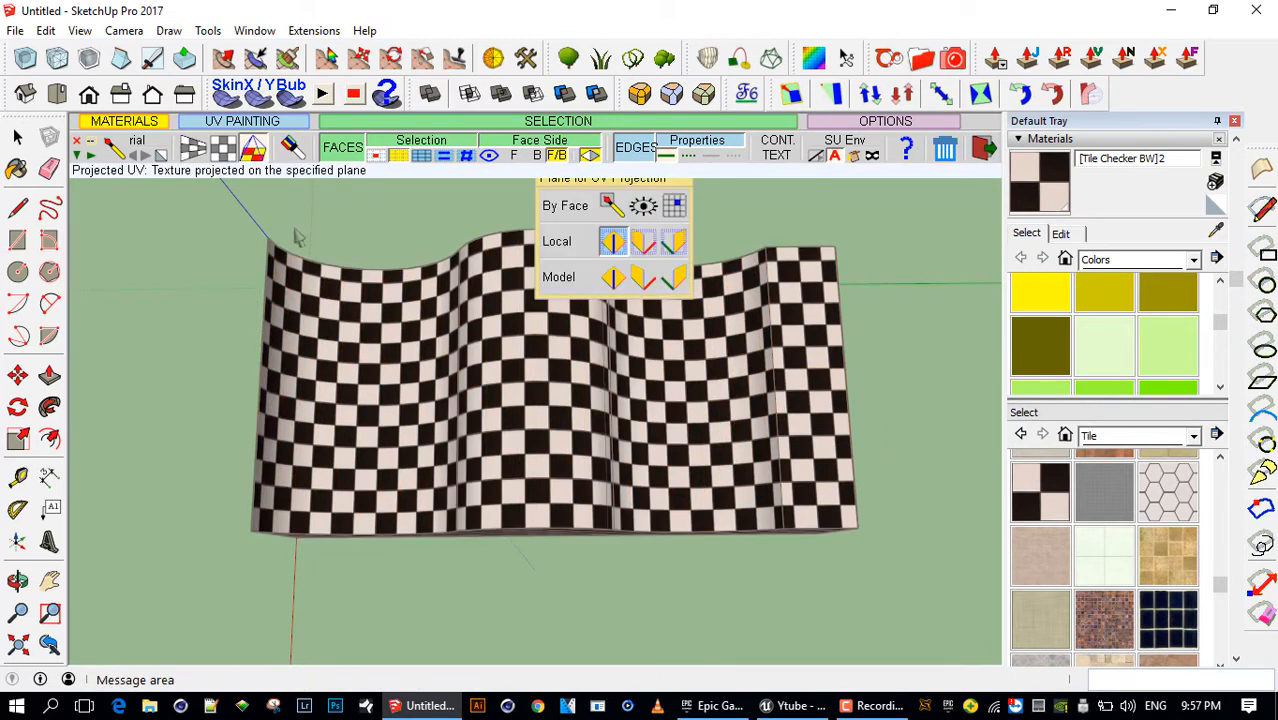
mouse_move(335, 382)
mouse_down()
mouse_move(485, 422)
mouse_move(770, 414)
mouse_move(819, 434)
mouse_up()
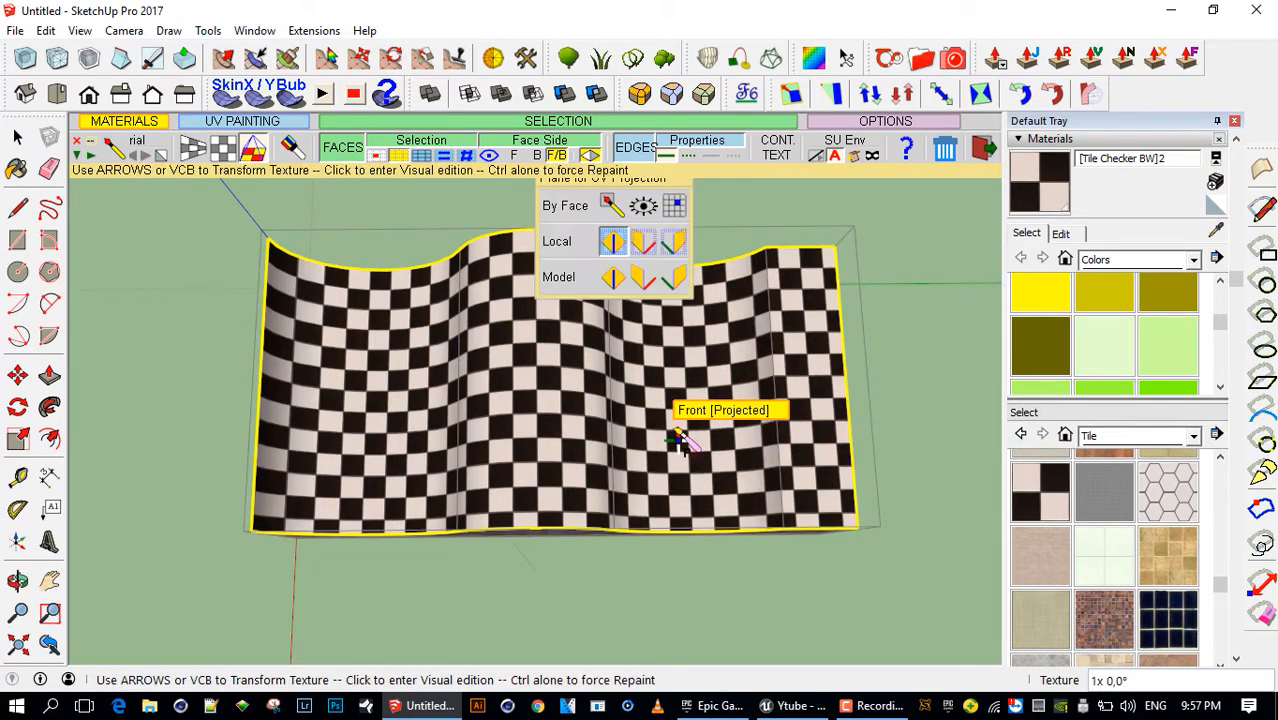
Repaint the whole wavy top, section by section, with the checker material in QuadMesh UV mode
mouse_move(685, 414)
middle_down()
mouse_move(699, 234)
mouse_move(960, 139)
middle_up()
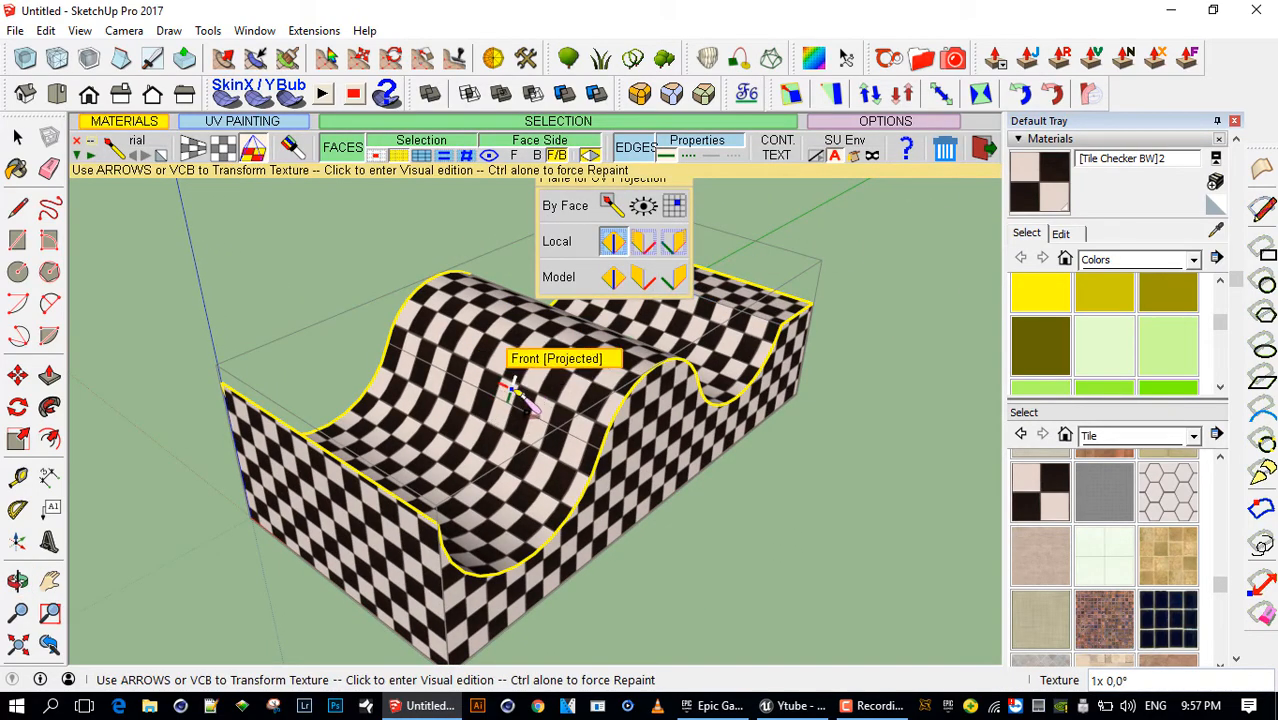
middle_drag(512, 393, 241, 616)
click(193, 148)
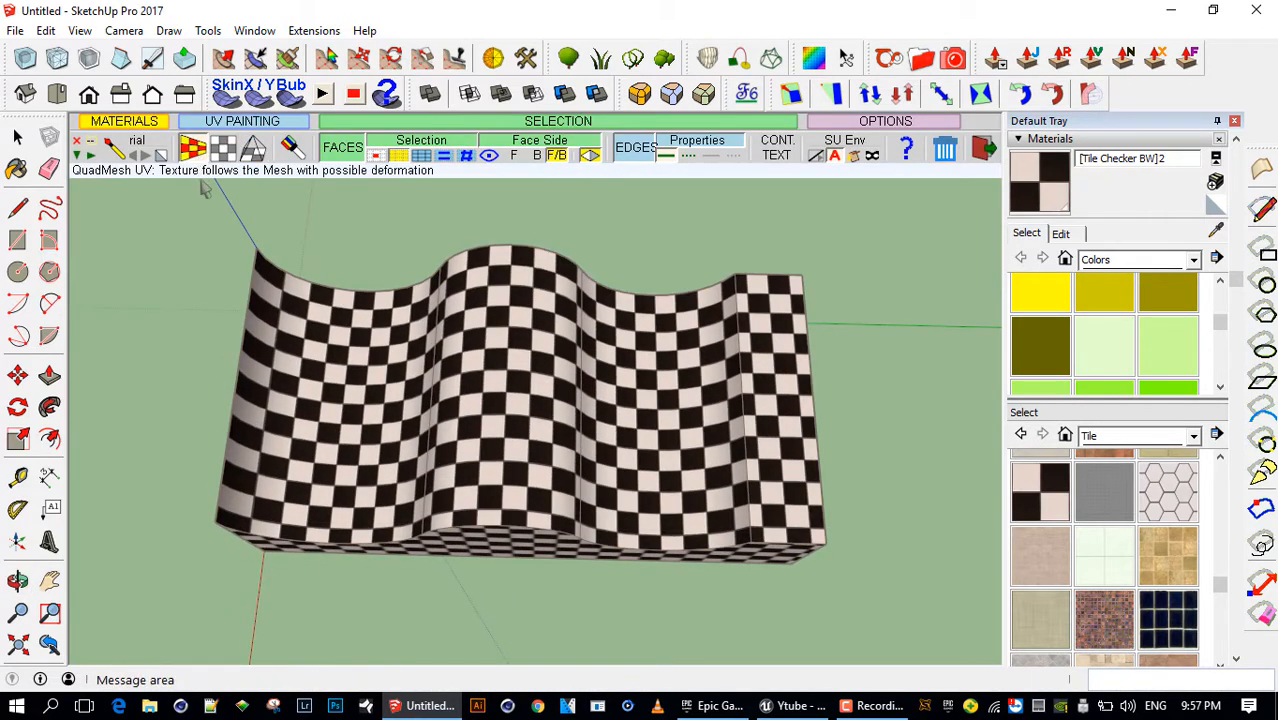
click(336, 378)
drag(334, 374, 479, 392)
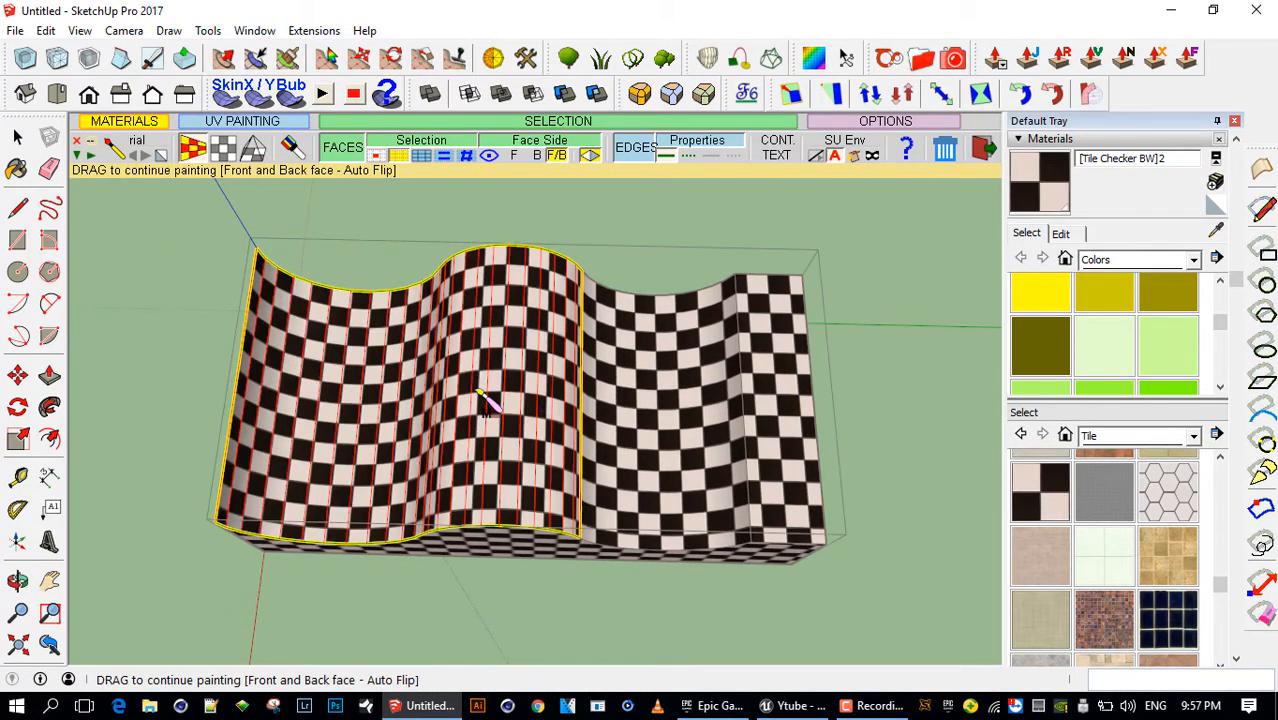
drag(590, 393, 770, 416)
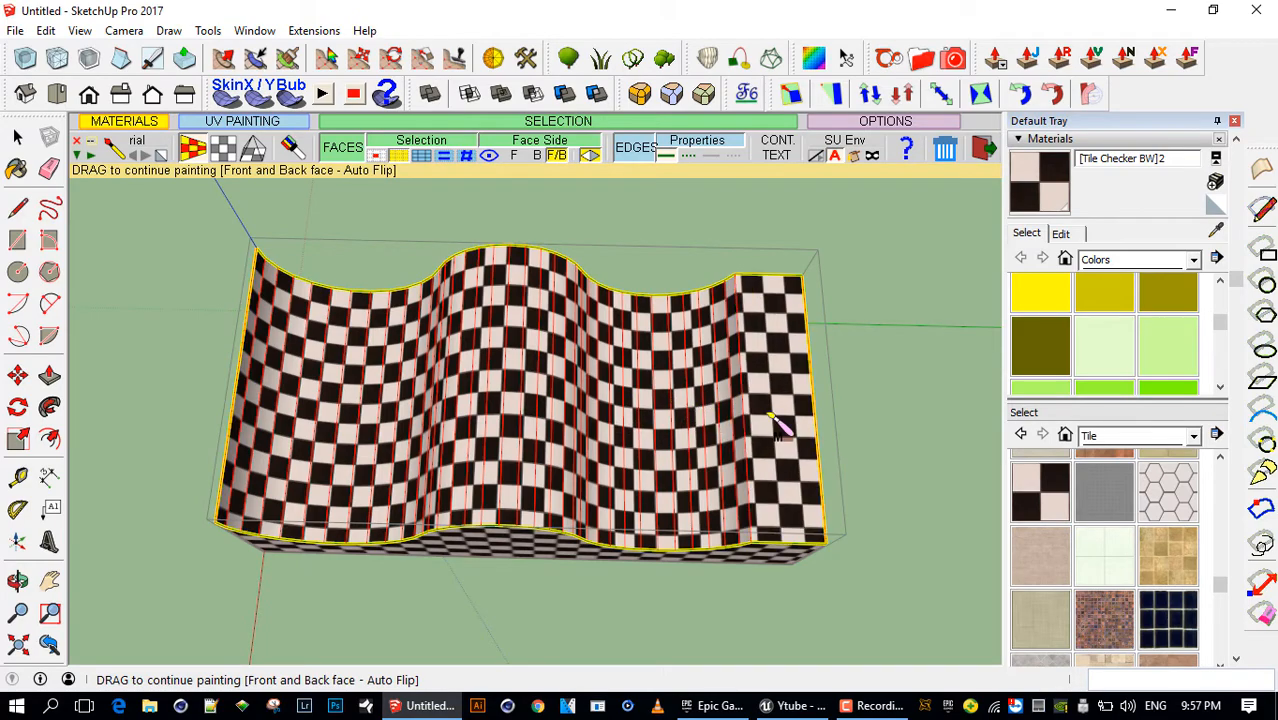
Paint the flat top strip, its adjoining end face and the neighbouring long side with the checker material in Natural UV mode
mouse_move(542, 428)
middle_down()
mouse_move(789, 257)
mouse_move(656, 308)
mouse_move(645, 360)
mouse_move(207, 545)
mouse_move(10, 436)
middle_up()
mouse_move(530, 388)
middle_down()
mouse_move(267, 507)
mouse_move(272, 546)
mouse_move(824, 571)
mouse_move(961, 513)
mouse_move(887, 379)
mouse_move(627, 268)
mouse_move(620, 415)
middle_up()
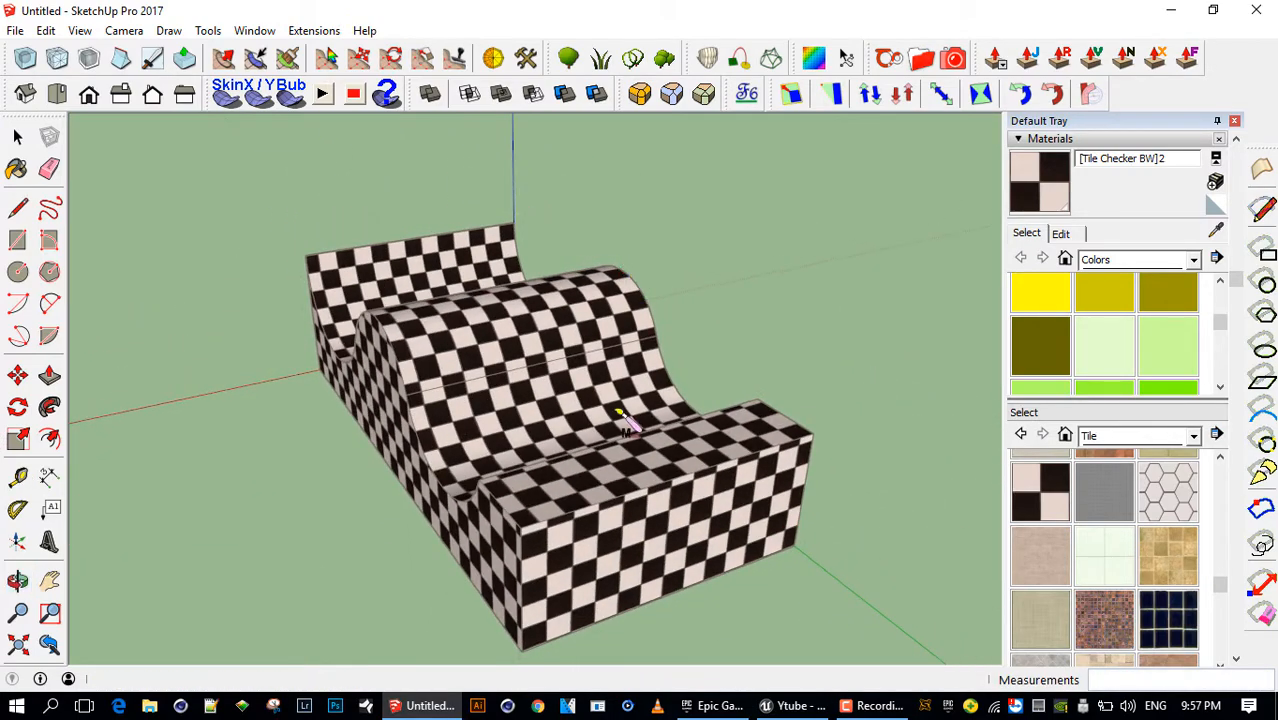
click(614, 461)
middle_drag(749, 506, 725, 472)
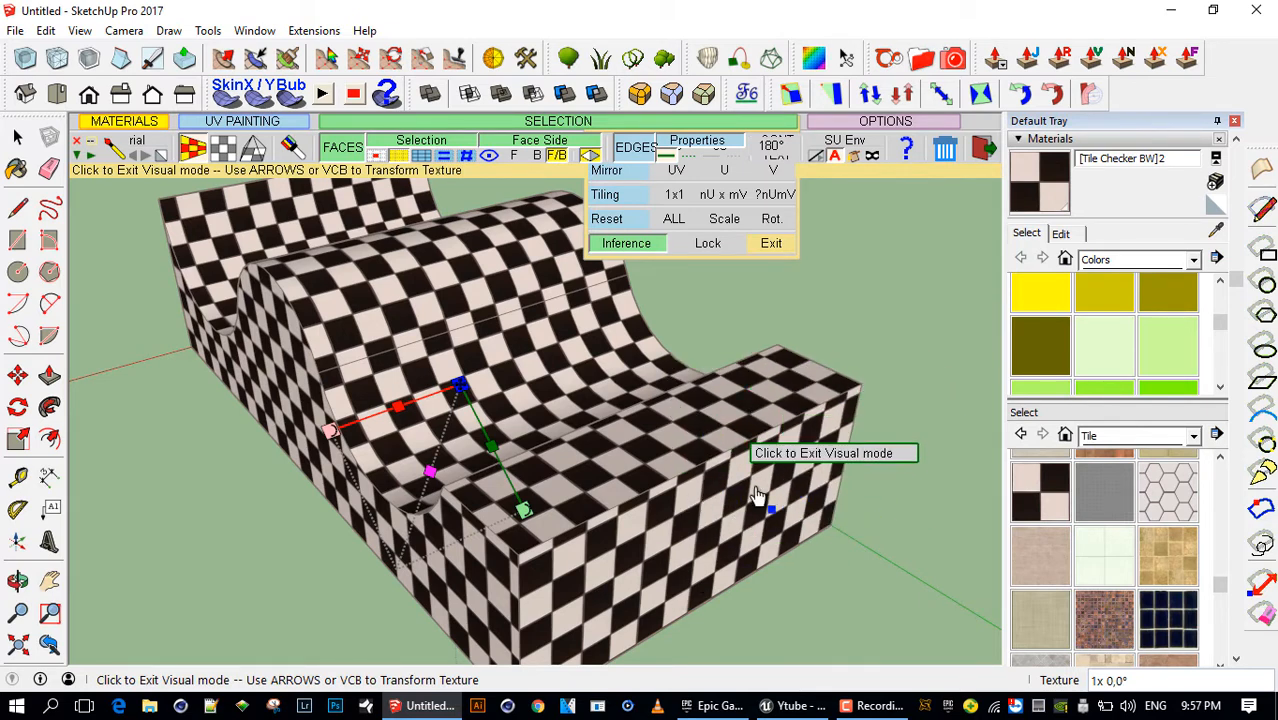
click(223, 148)
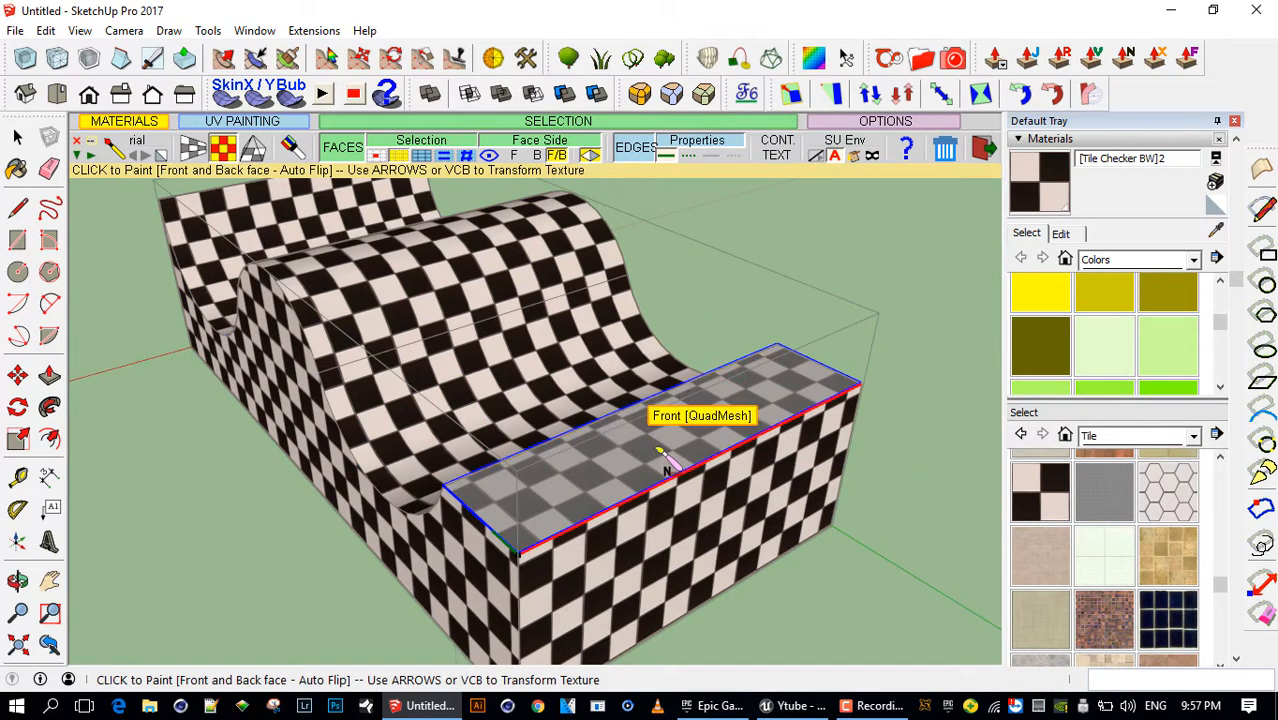
click(633, 455)
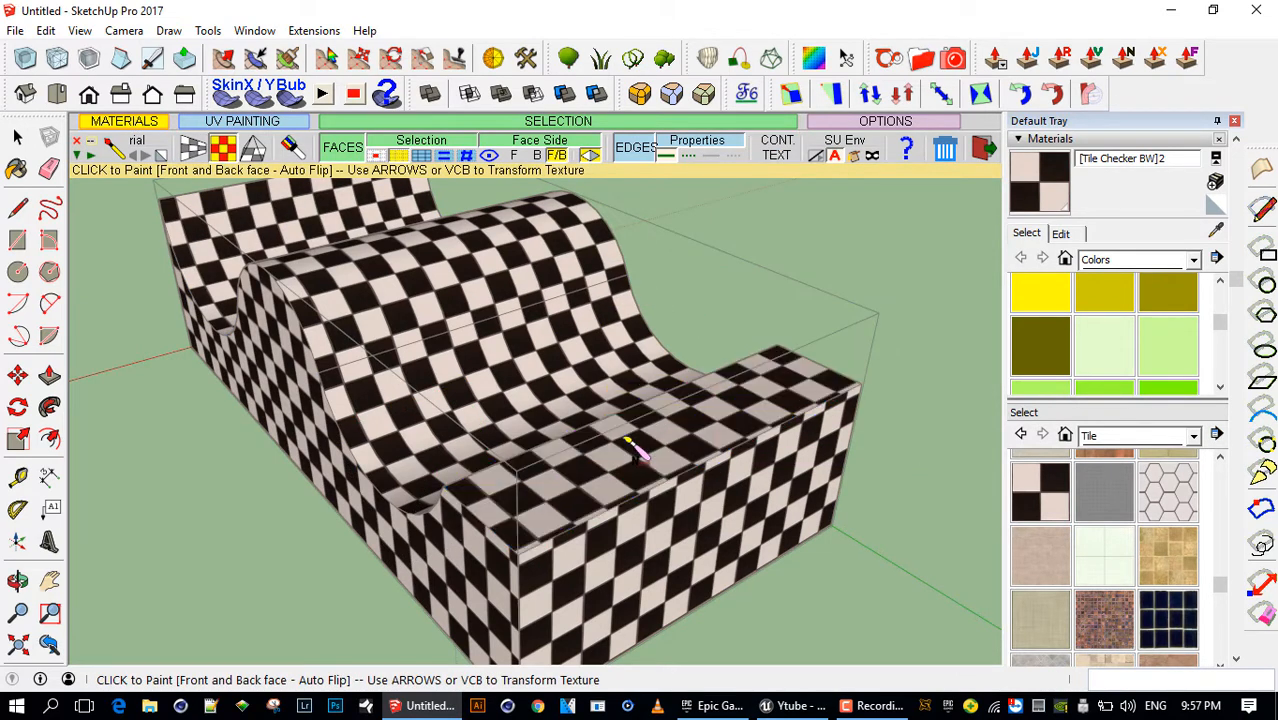
click(633, 453)
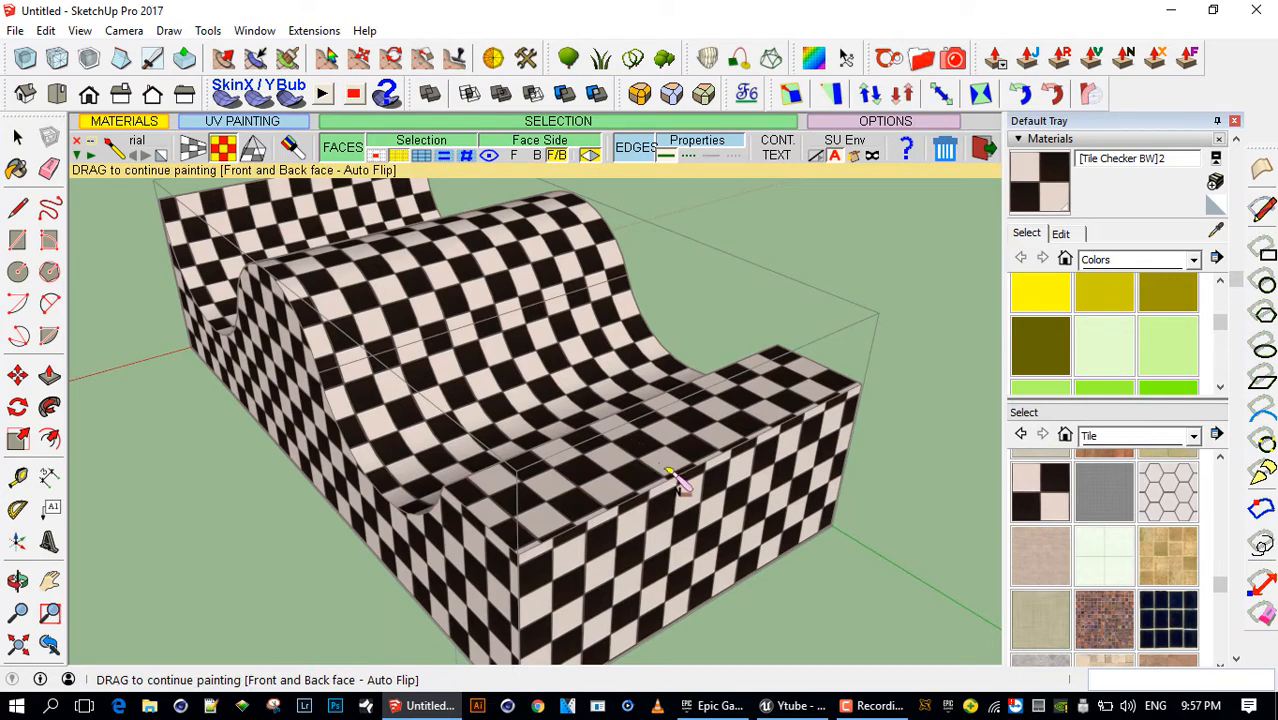
drag(668, 473, 690, 503)
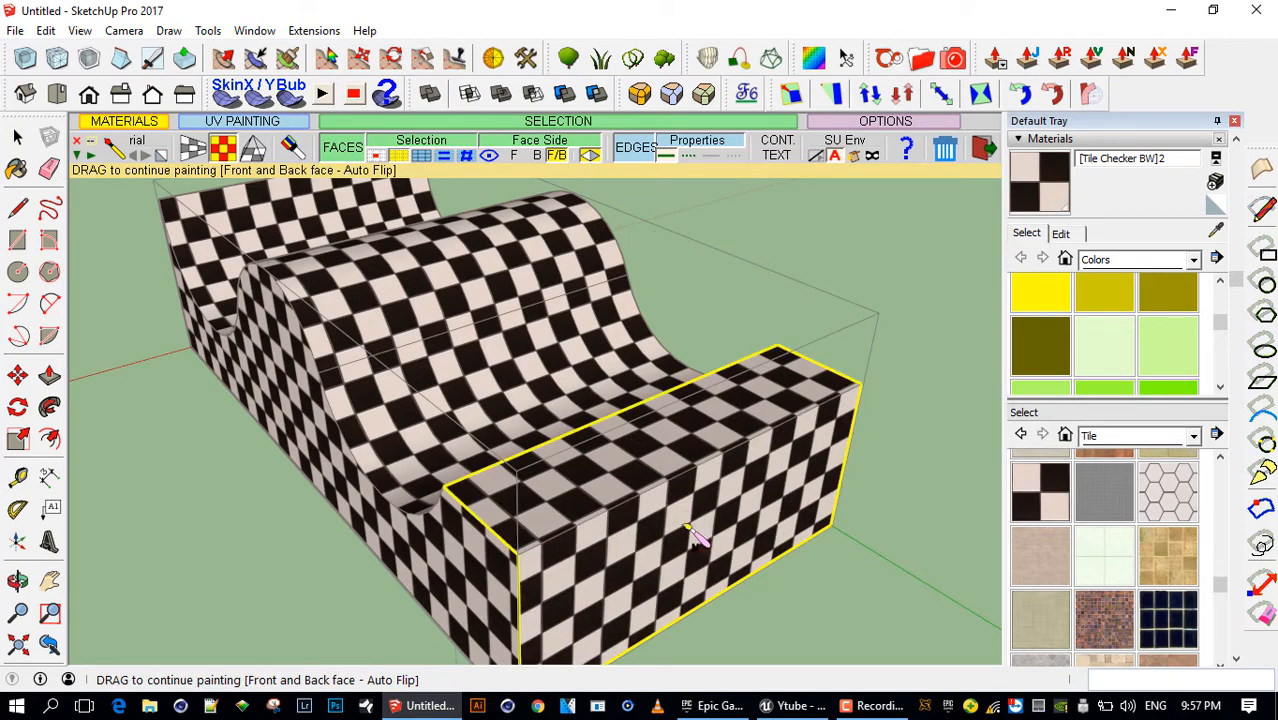
drag(549, 593, 487, 597)
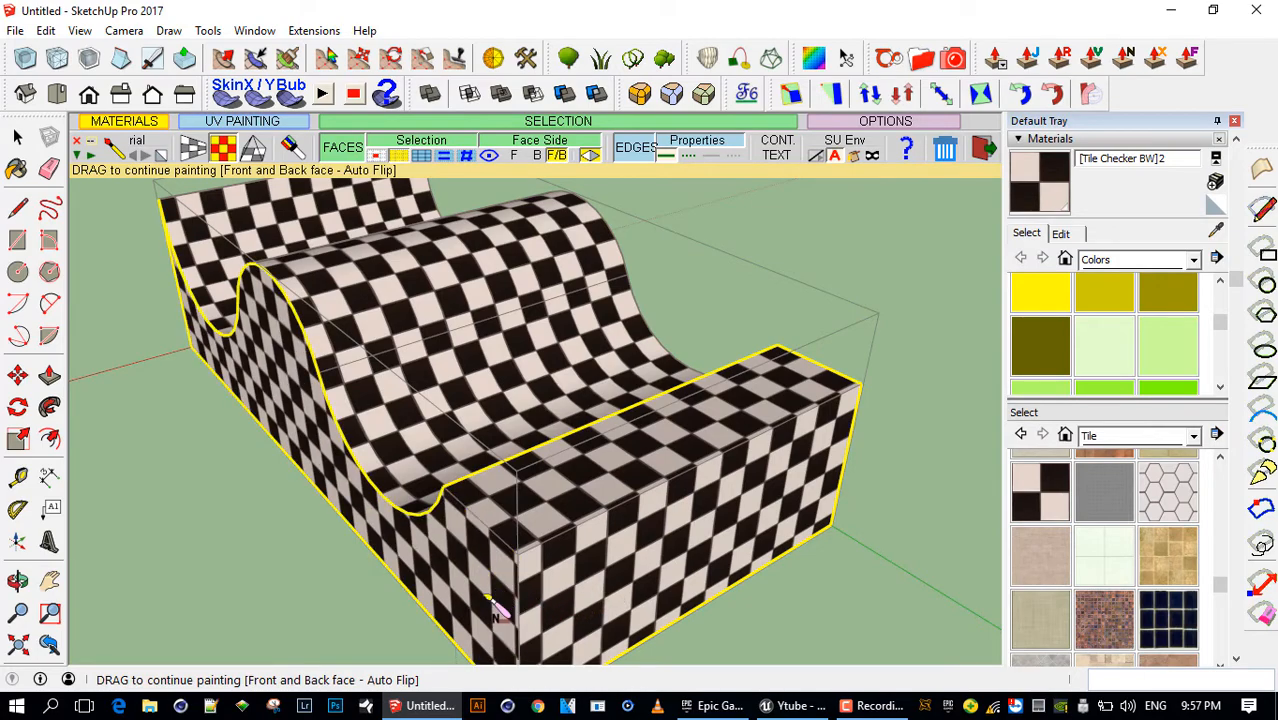
drag(365, 545, 274, 486)
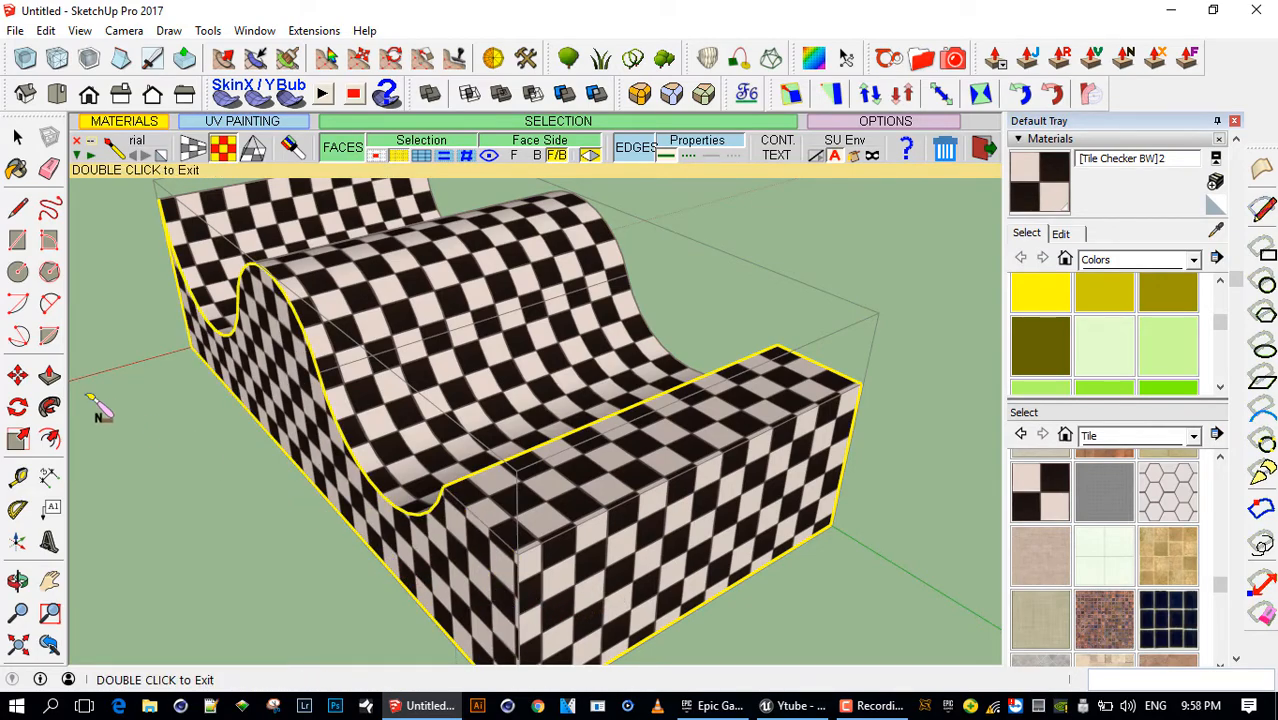
Continue the Natural UV checker painting on the opposite end face, the other long side and the underside
middle_drag(100, 404, 960, 356)
drag(969, 463, 895, 500)
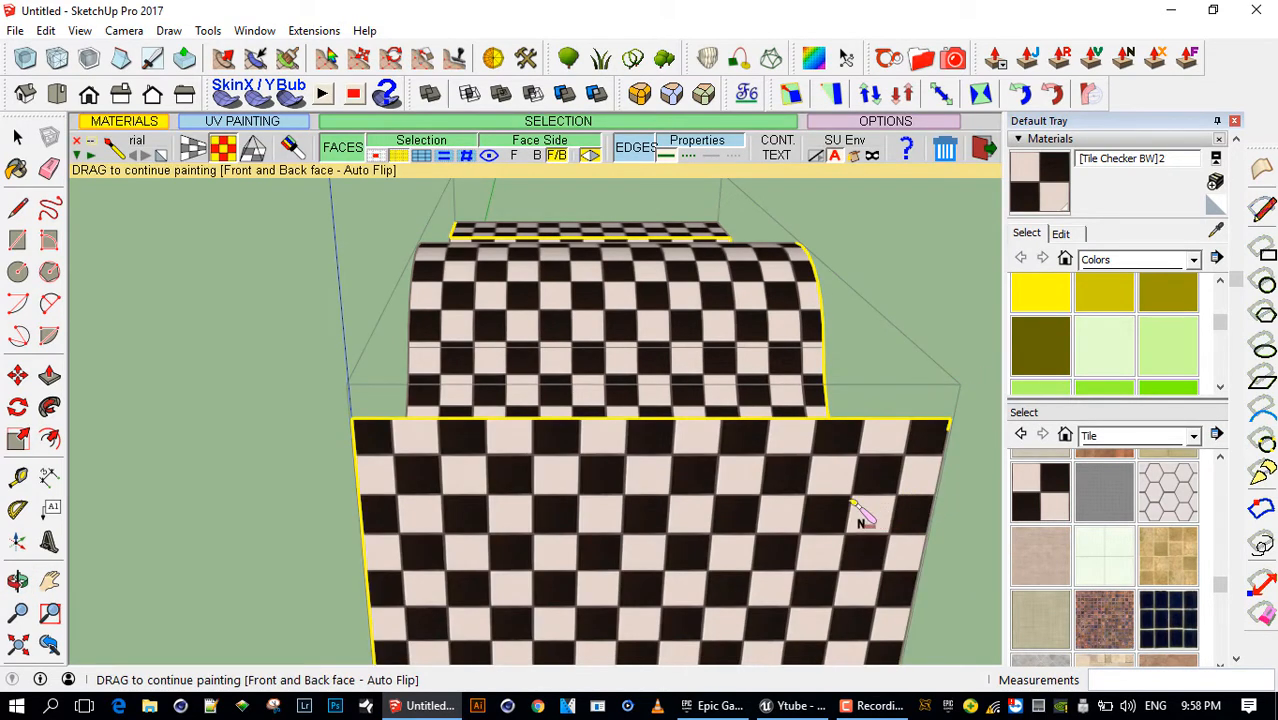
mouse_move(351, 536)
middle_down()
mouse_move(807, 419)
mouse_move(810, 434)
middle_up()
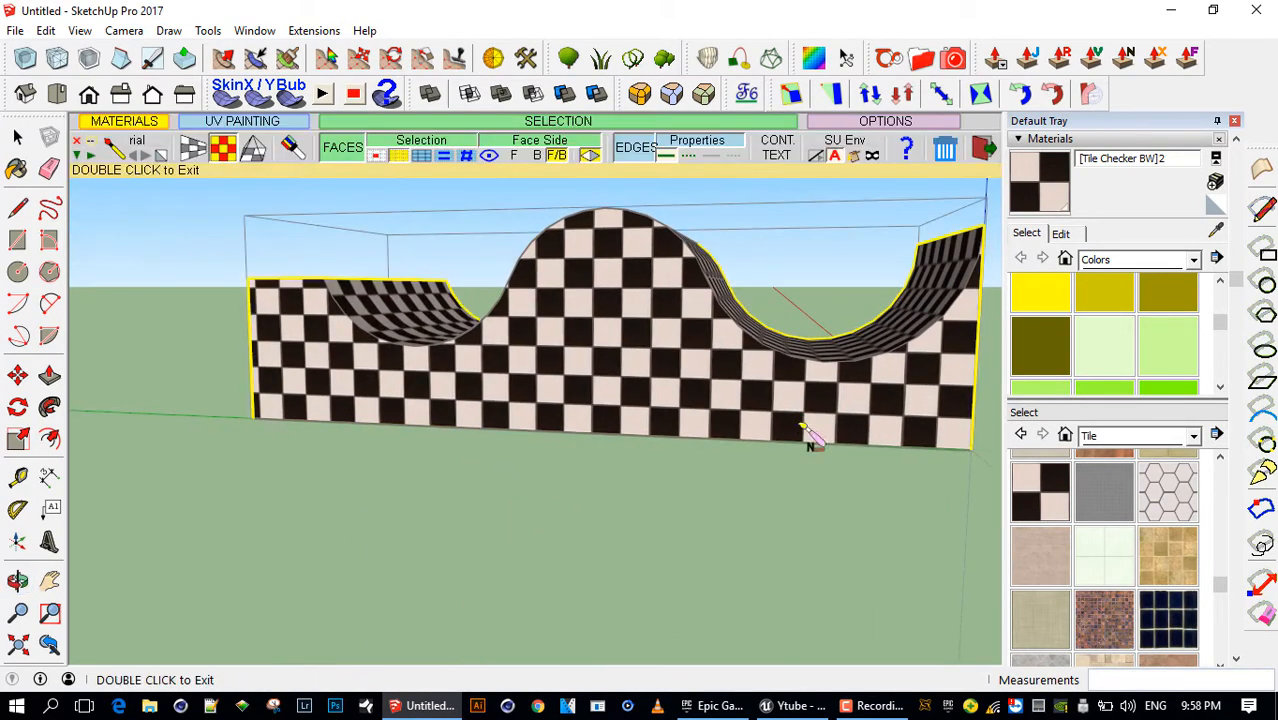
click(698, 420)
middle_drag(305, 485, 533, 338)
click(535, 407)
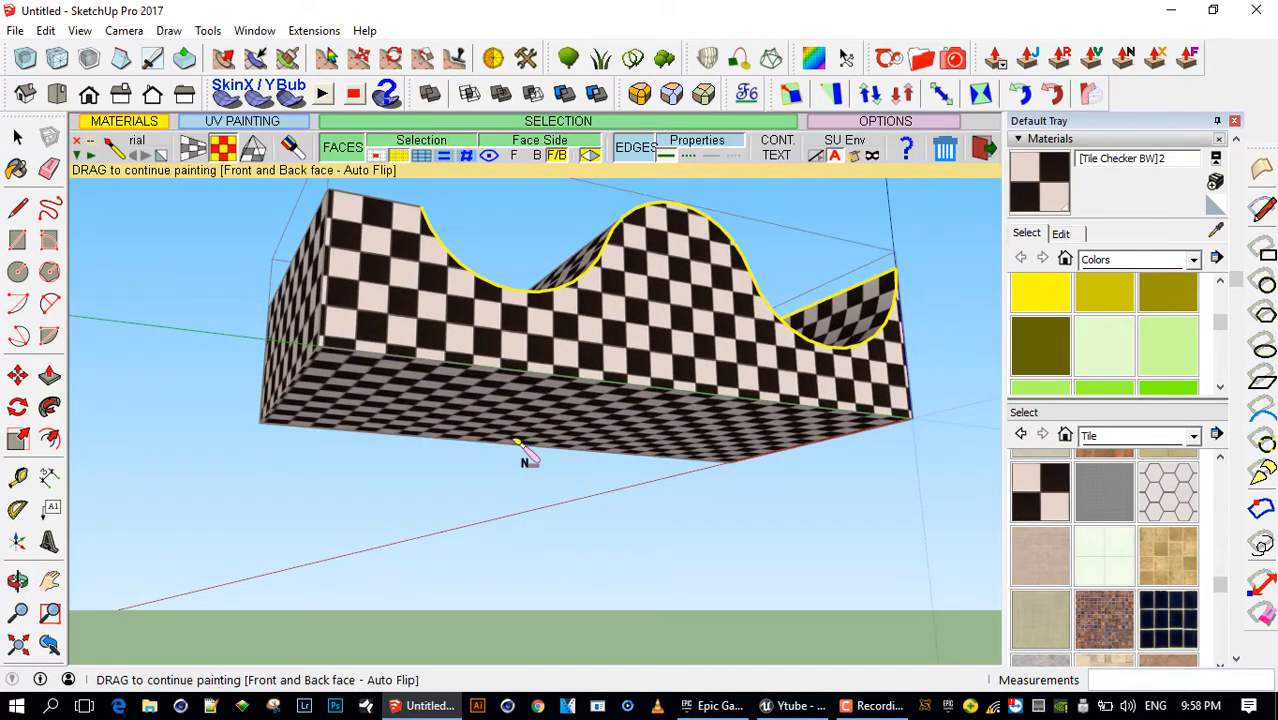
Try painting the long side in Projected UV mode with the preset local projection plane
middle_drag(318, 375, 437, 628)
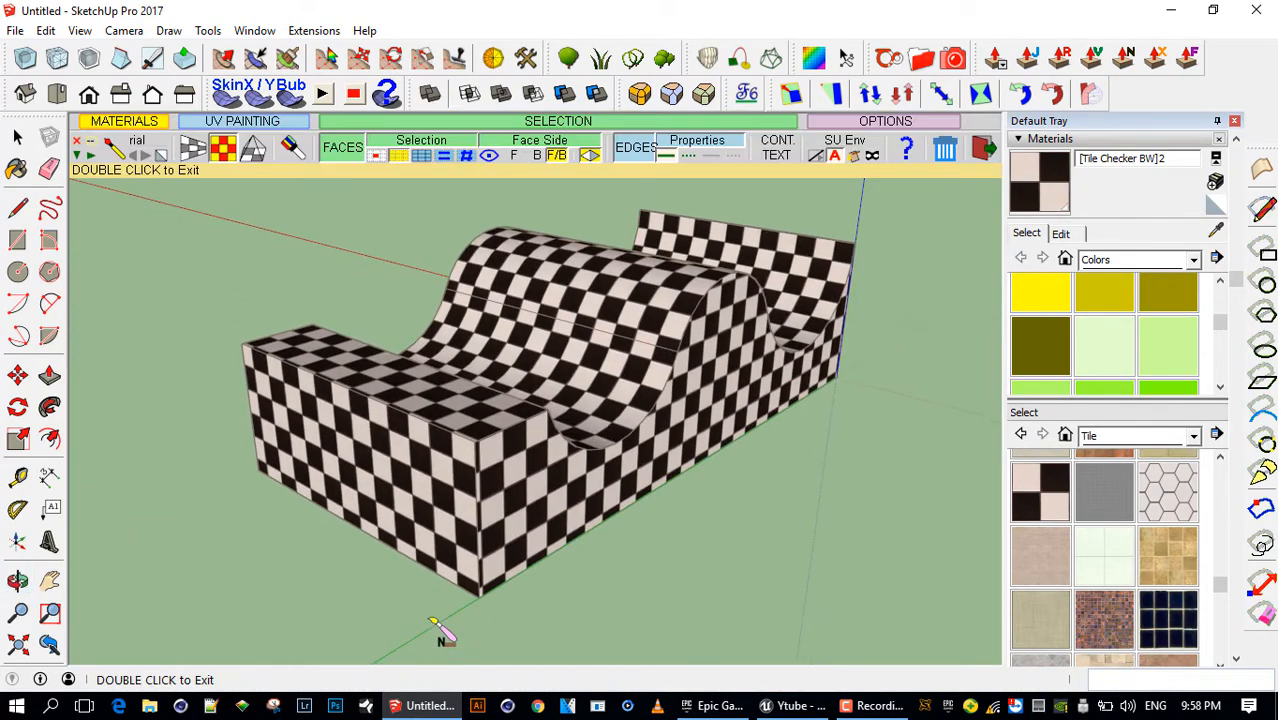
scroll(430, 585, up, 2)
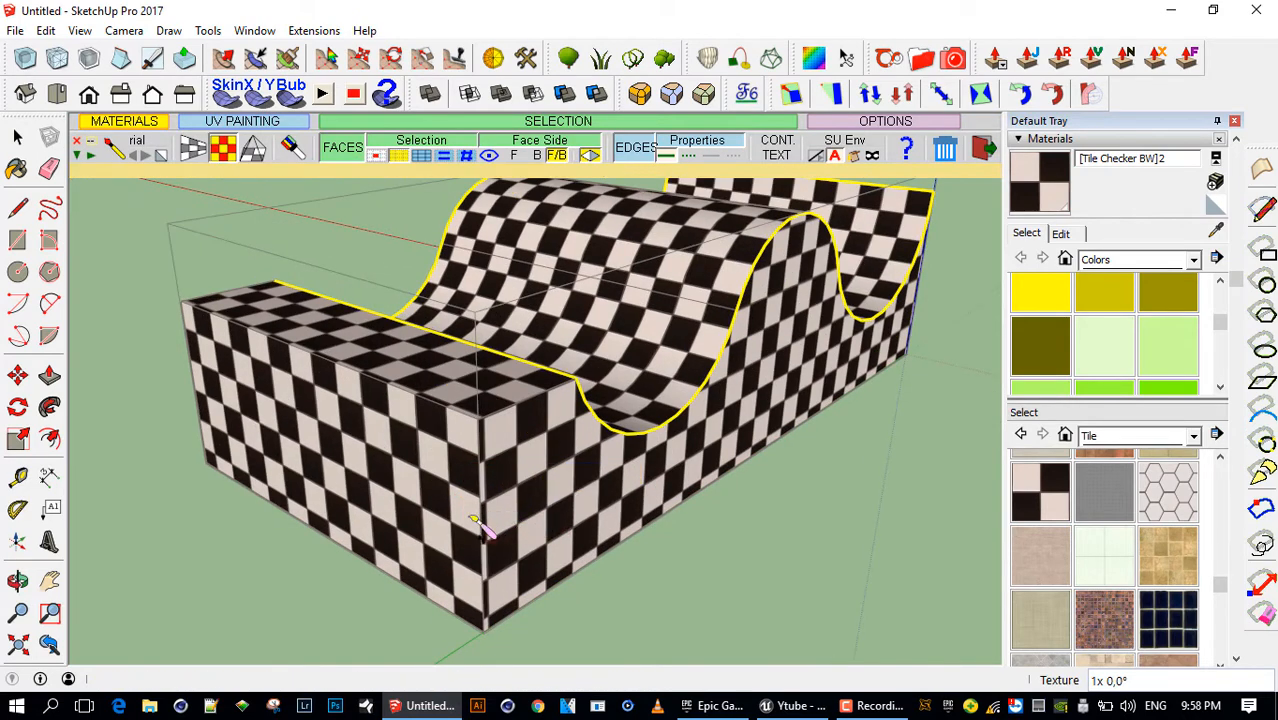
click(253, 147)
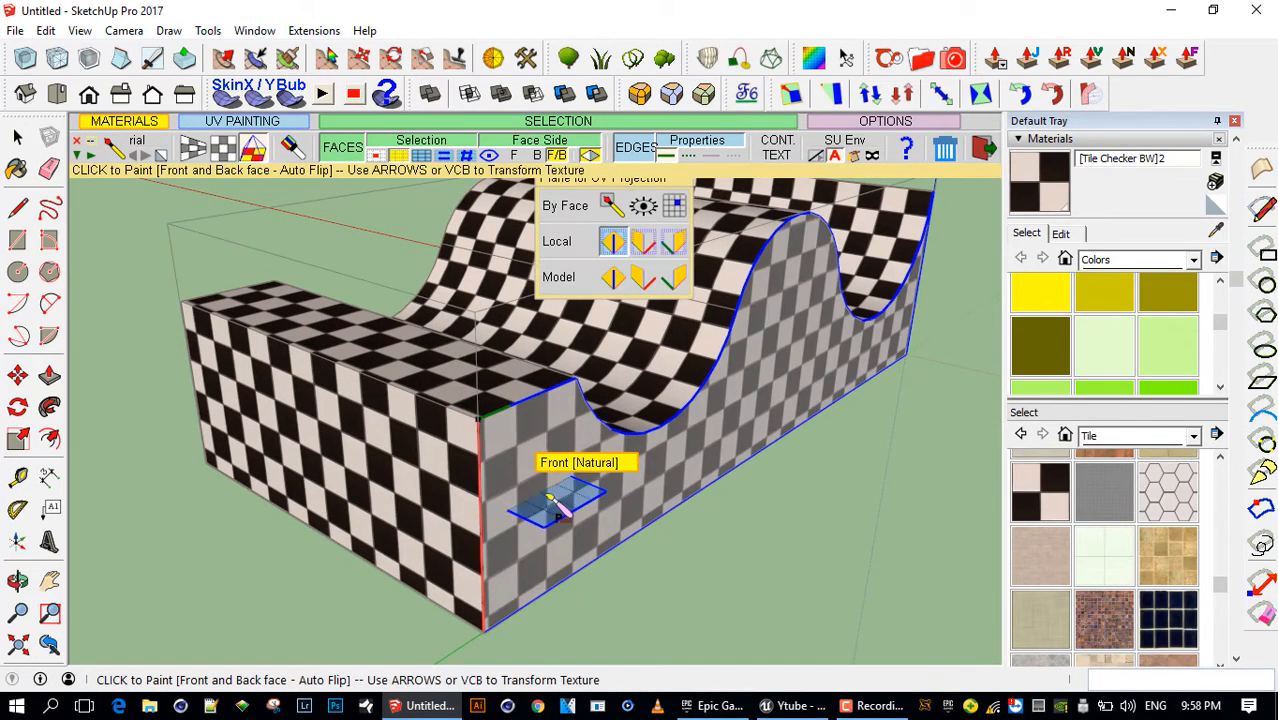
click(557, 512)
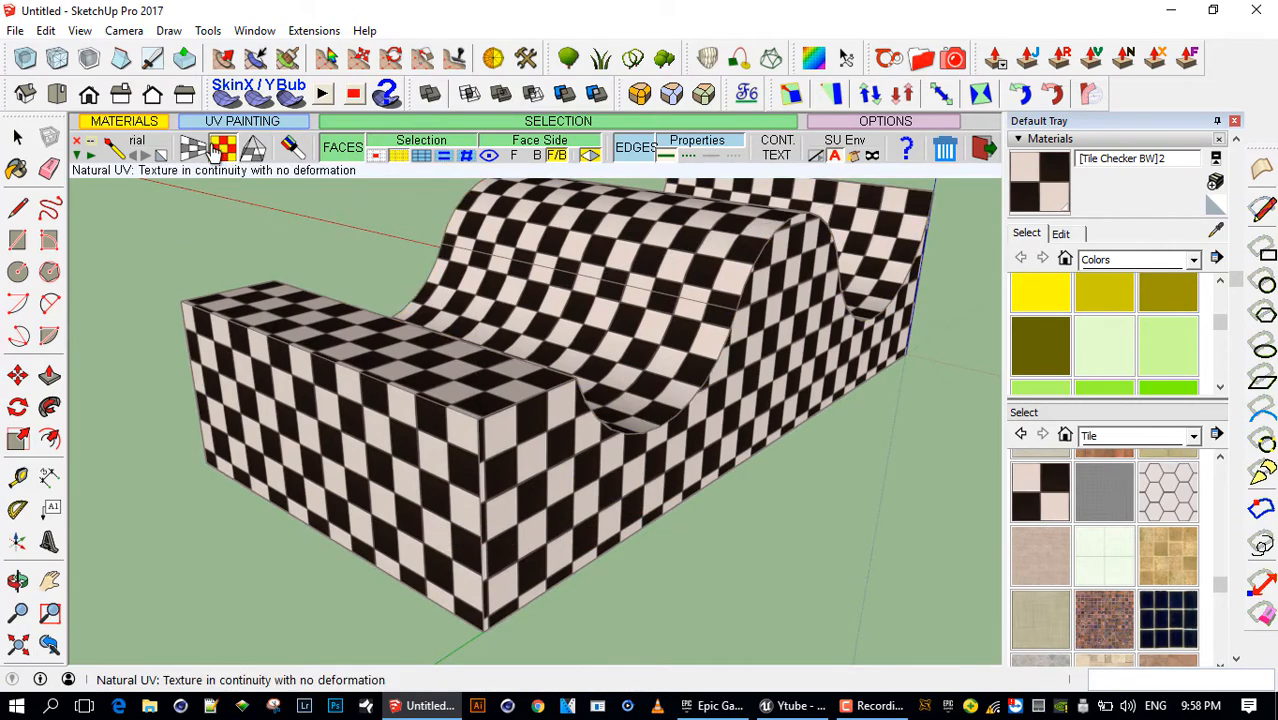
Paint the end face in QuadMesh UV mode and try the same mode on the adjacent long side
click(193, 147)
click(443, 479)
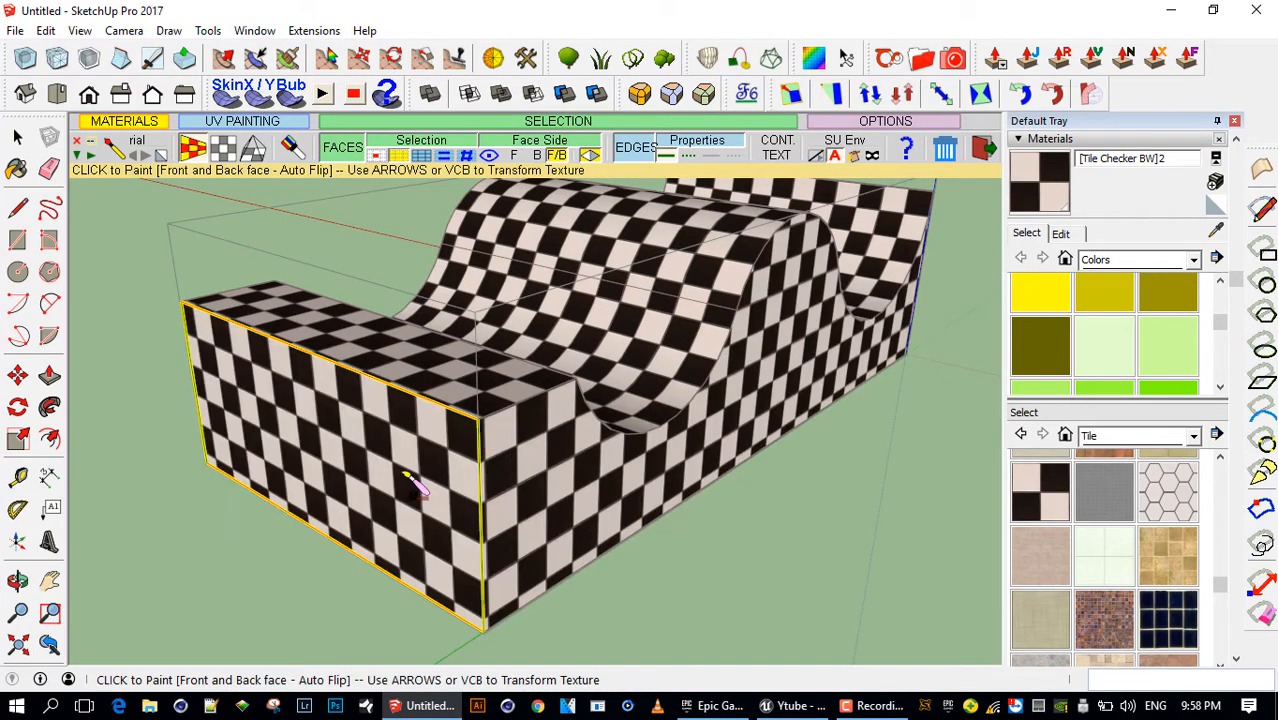
click(537, 518)
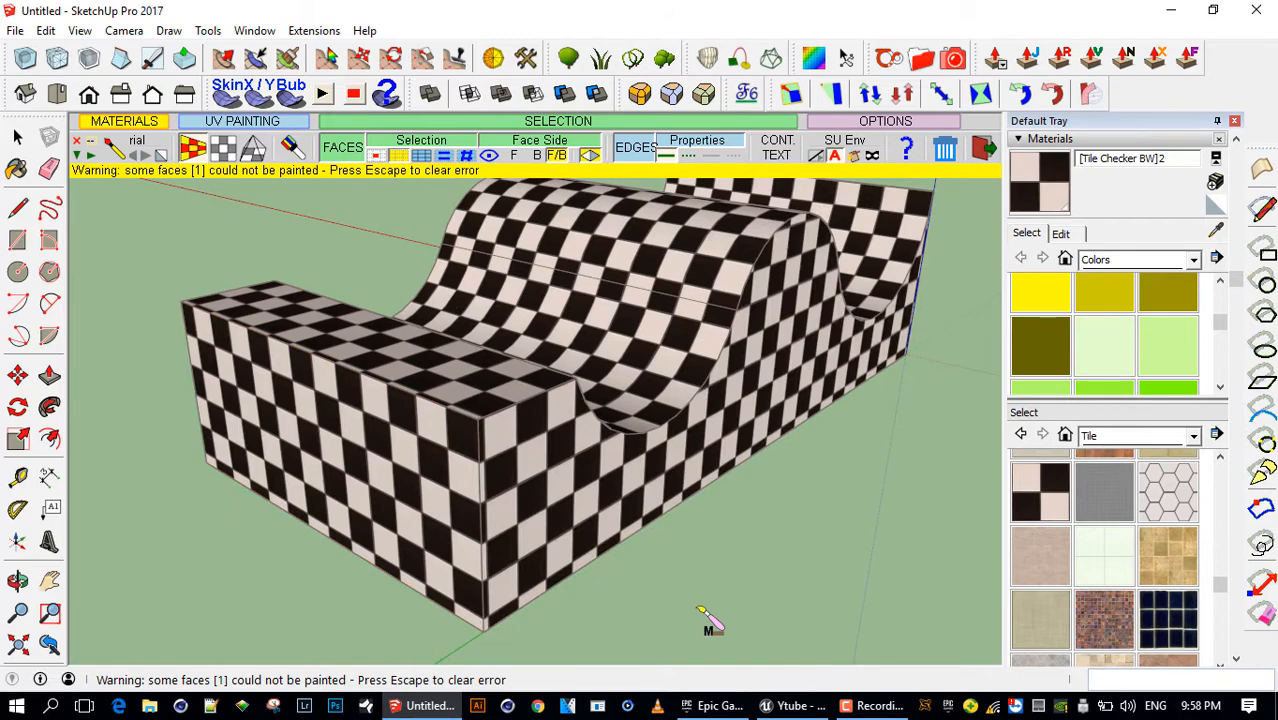
middle_drag(699, 609, 700, 548)
scroll(526, 436, up, 5)
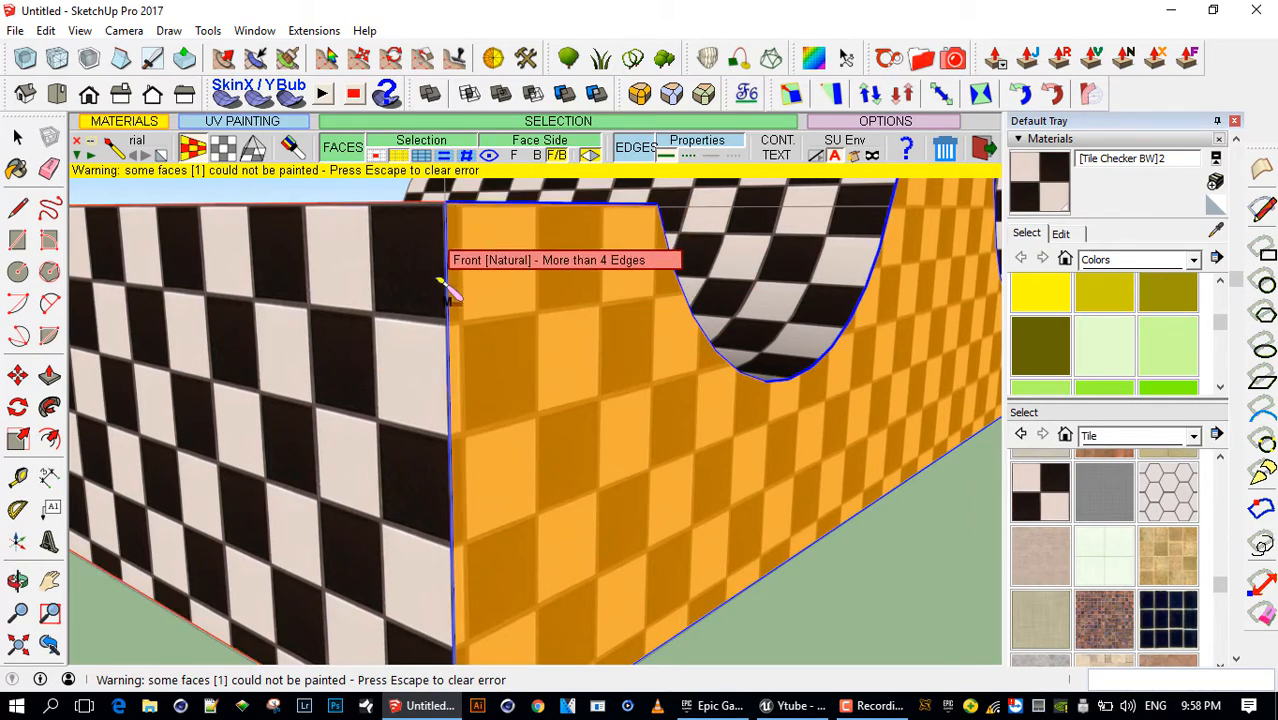
click(503, 341)
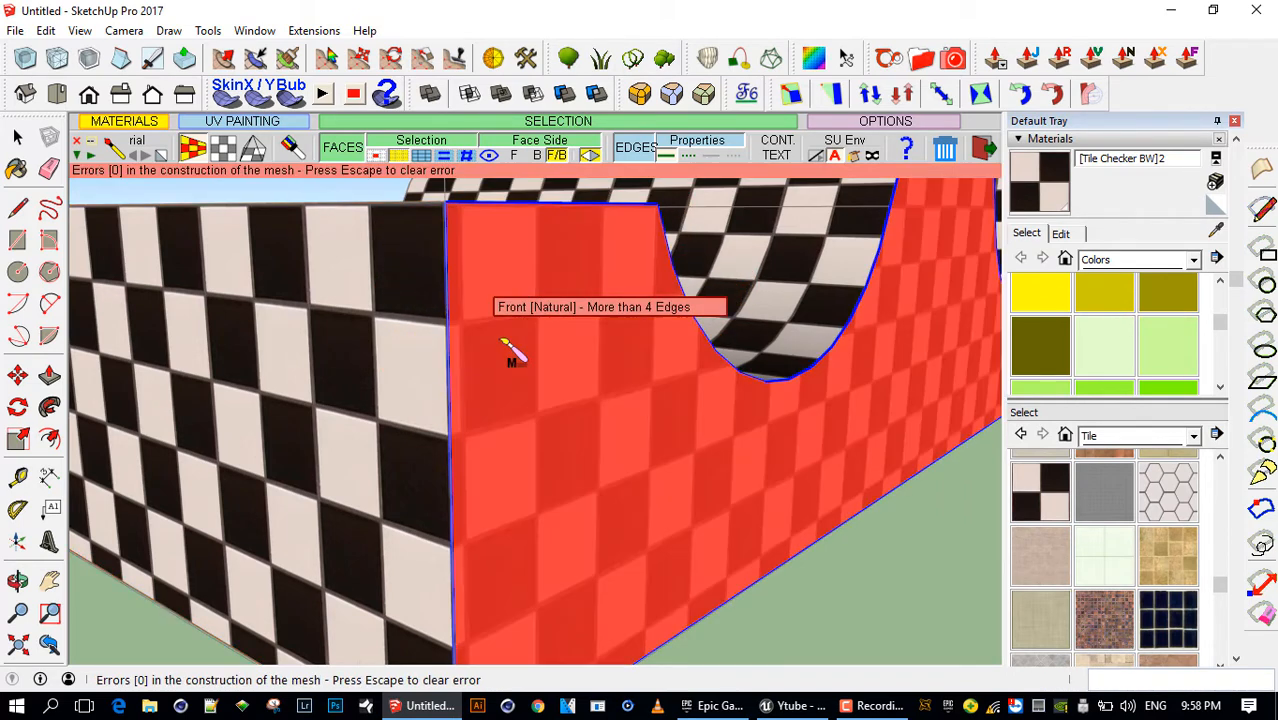
Repaint the long side in Natural UV mode and shift its texture so the checker squares line up with the end face at the corner
click(222, 147)
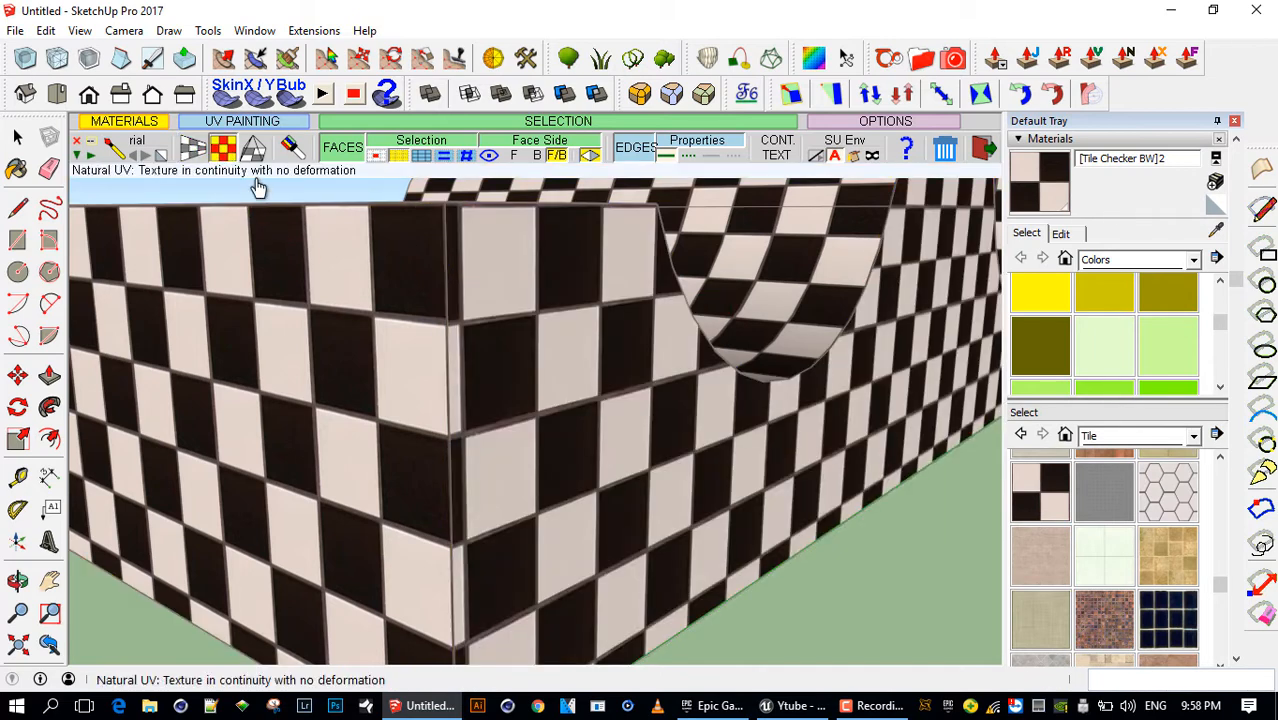
click(523, 378)
drag(523, 381, 512, 383)
drag(513, 377, 513, 381)
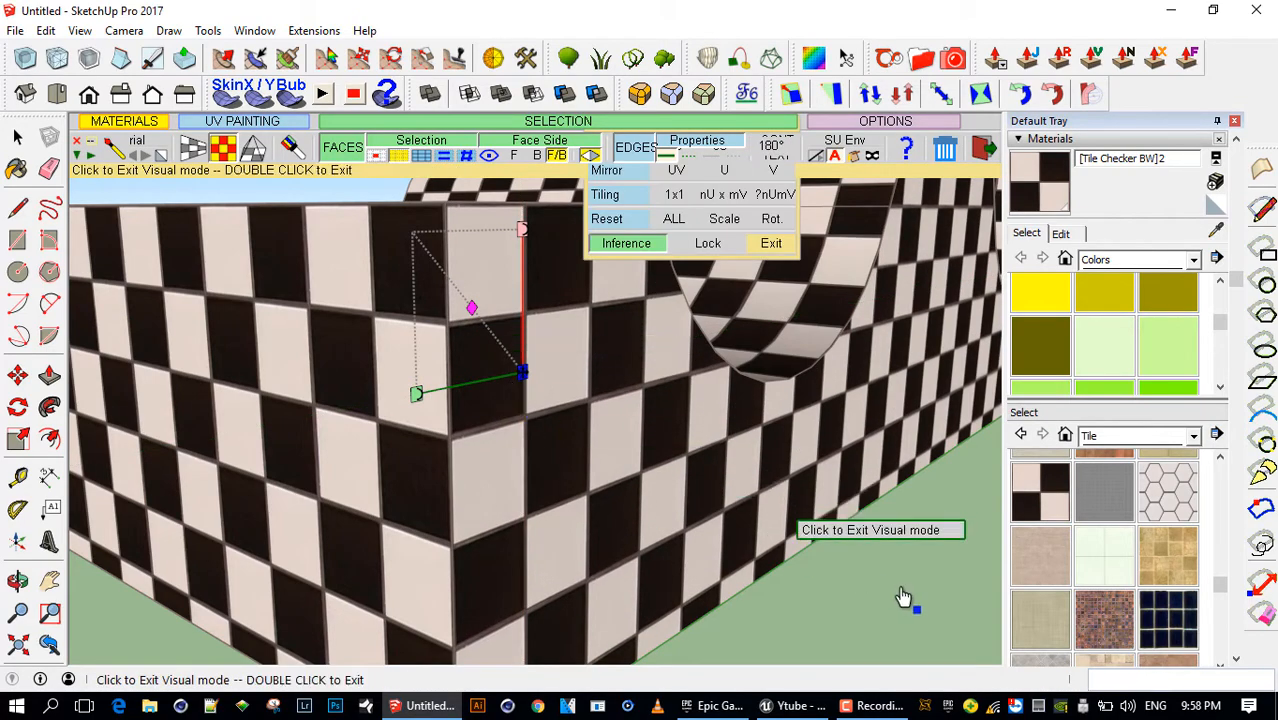
key(space)
Examine the checker texture across the block's wavy top, sides and edges from several angles
scroll(758, 500, down, 2)
middle_drag(758, 500, 371, 407)
middle_drag(608, 350, 646, 396)
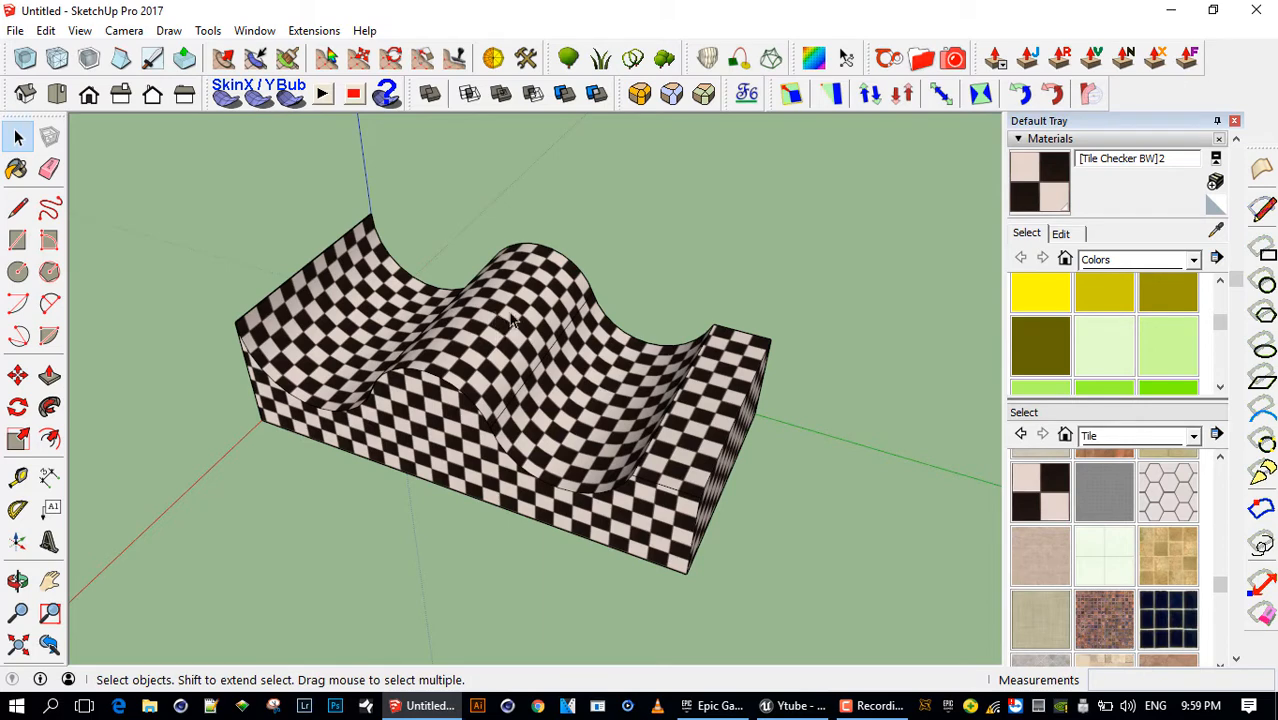
middle_drag(511, 320, 495, 363)
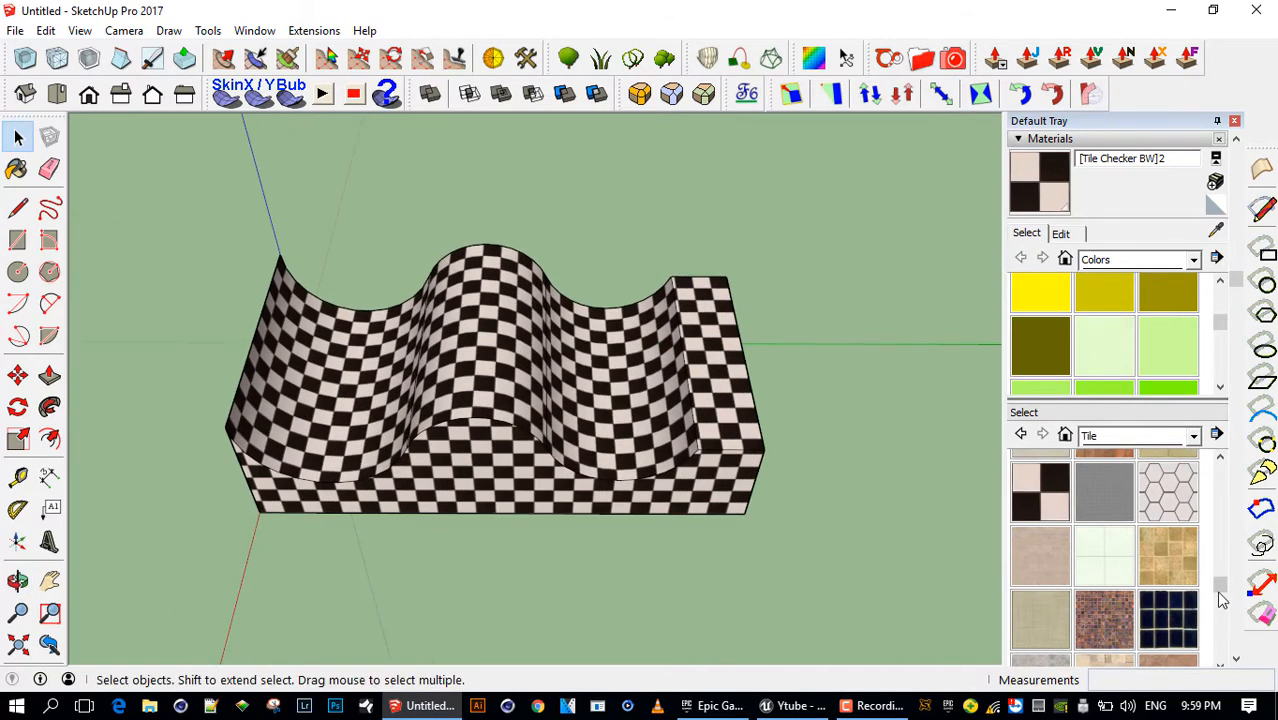
scroll(1172, 552, down, 2)
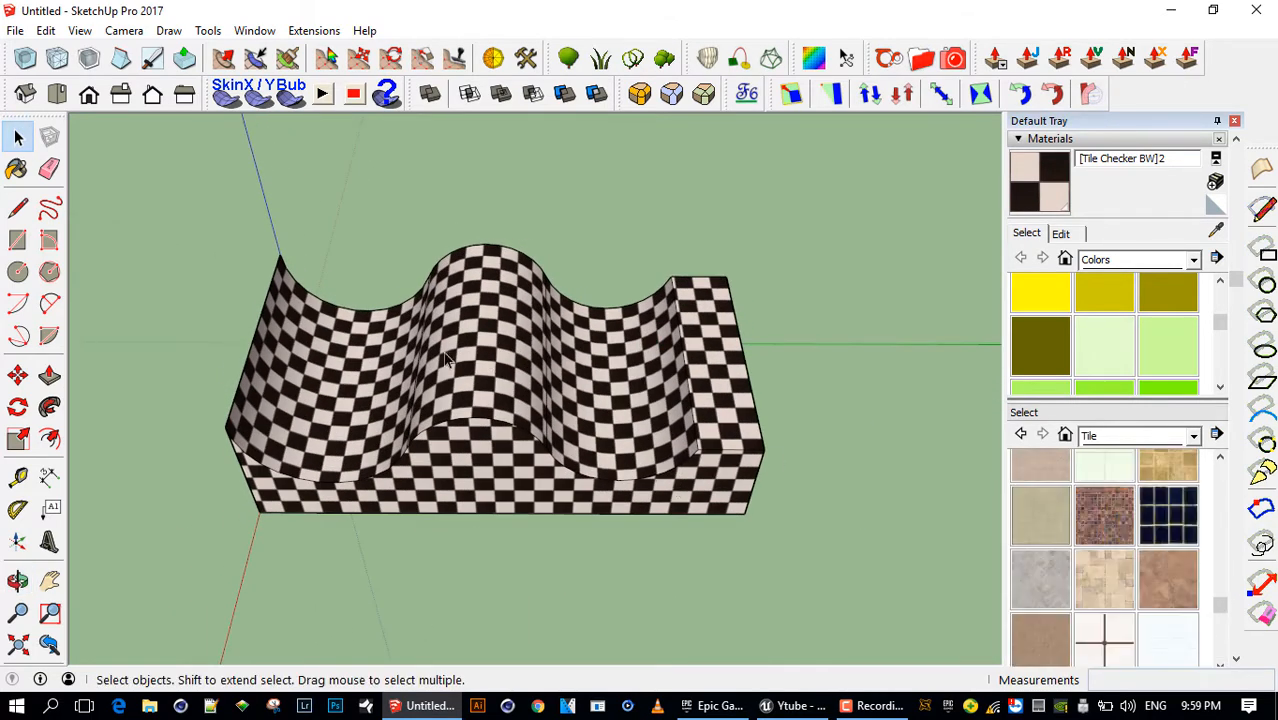
middle_drag(640, 415, 543, 396)
scroll(541, 398, up, 2)
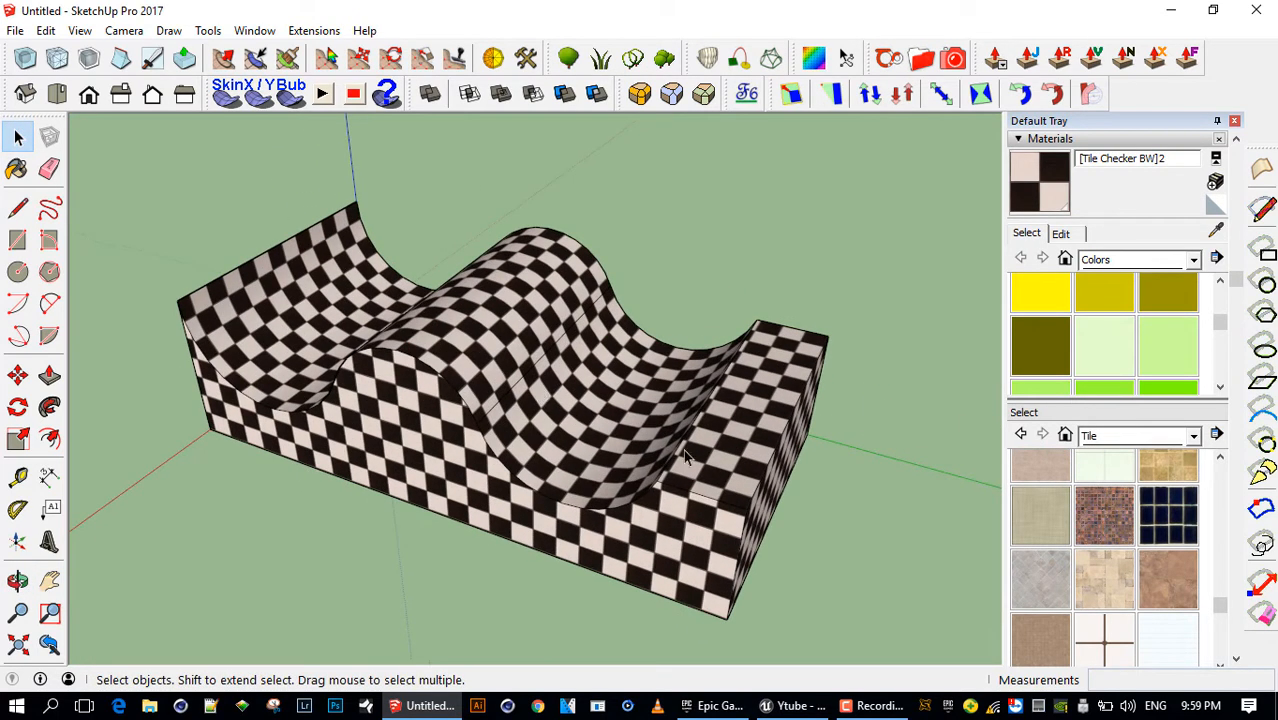
middle_drag(612, 418, 640, 430)
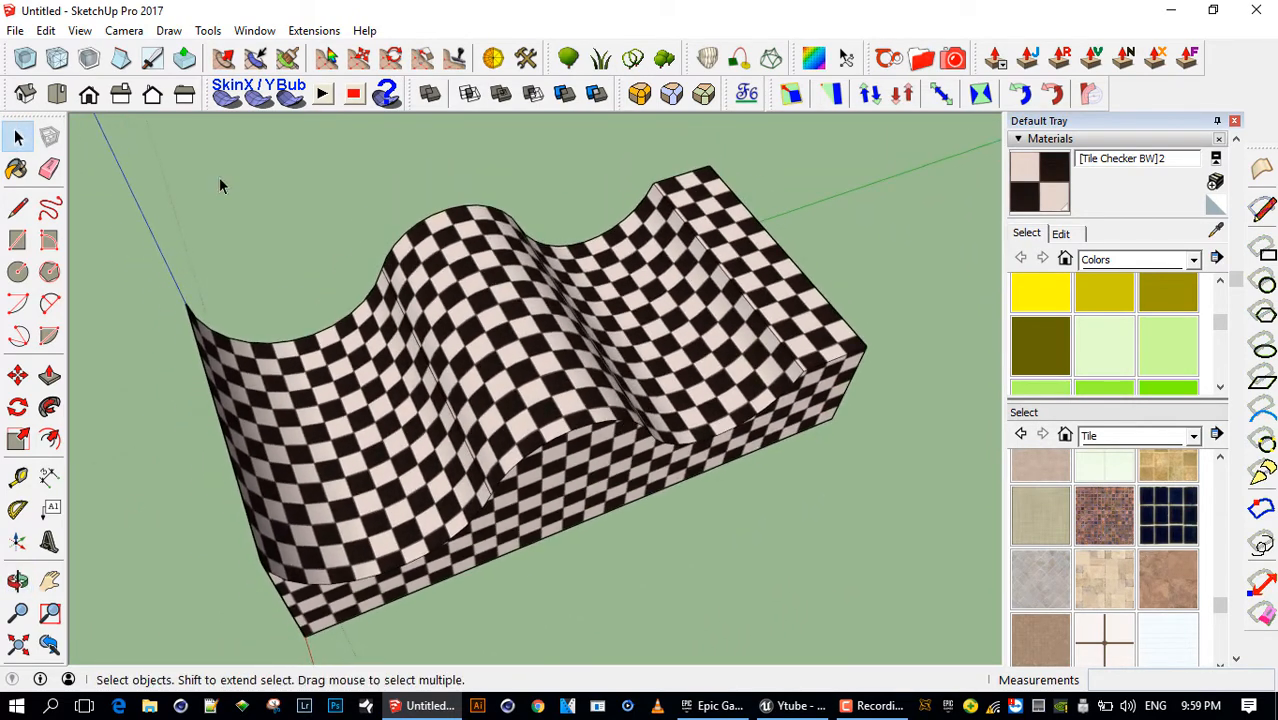
Start ThruPaint in Transfer UV mode and choose the Tile Limestone Multi material as the replacement texture
click(17, 172)
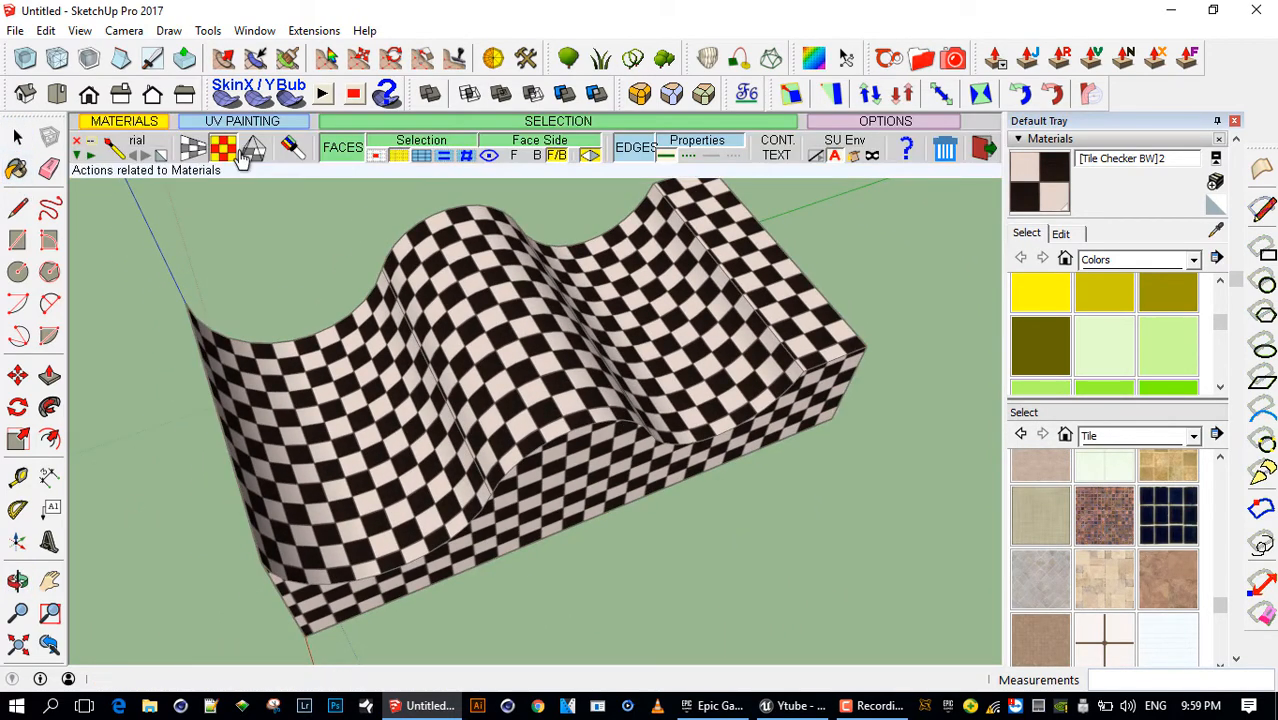
click(293, 146)
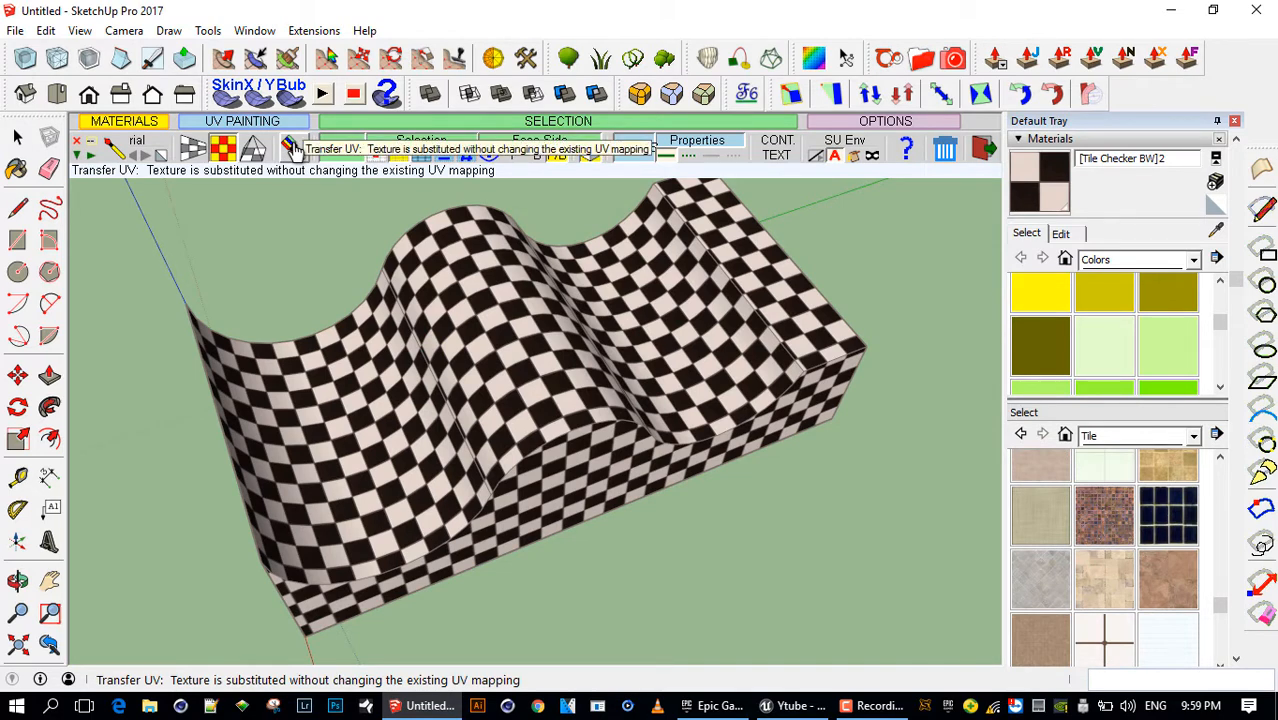
click(529, 348)
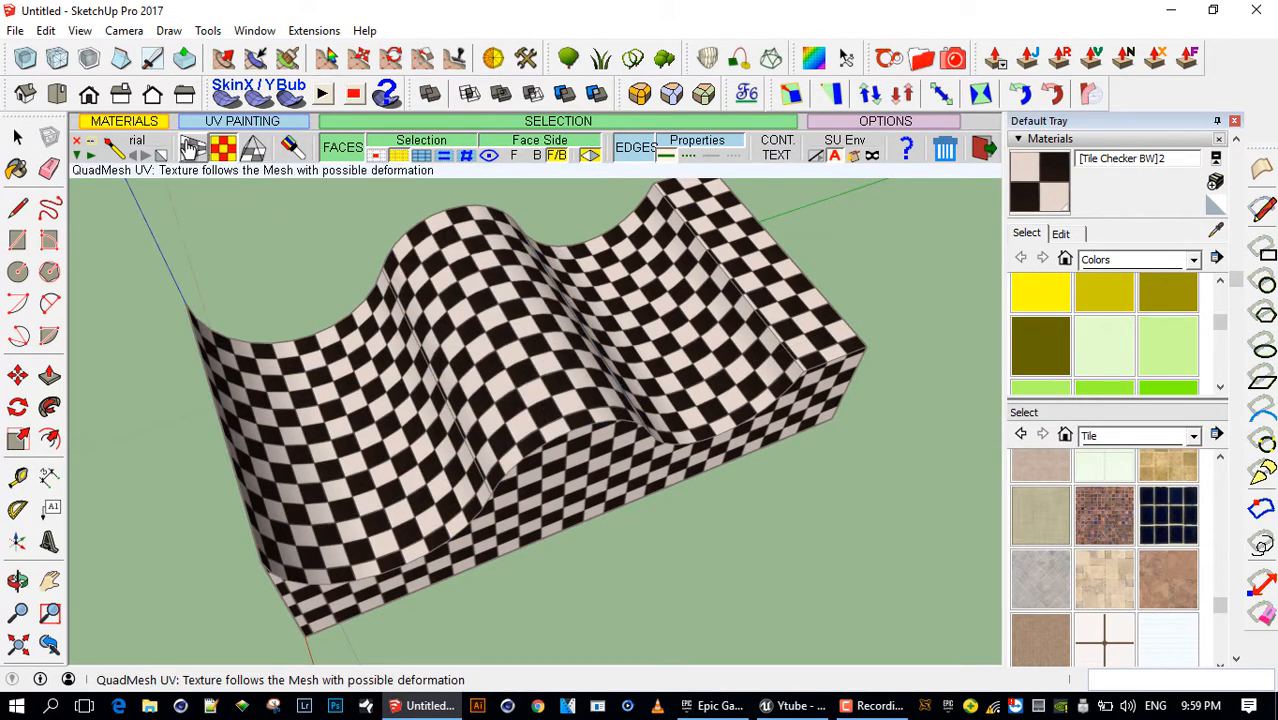
click(293, 150)
scroll(1175, 585, up, 2)
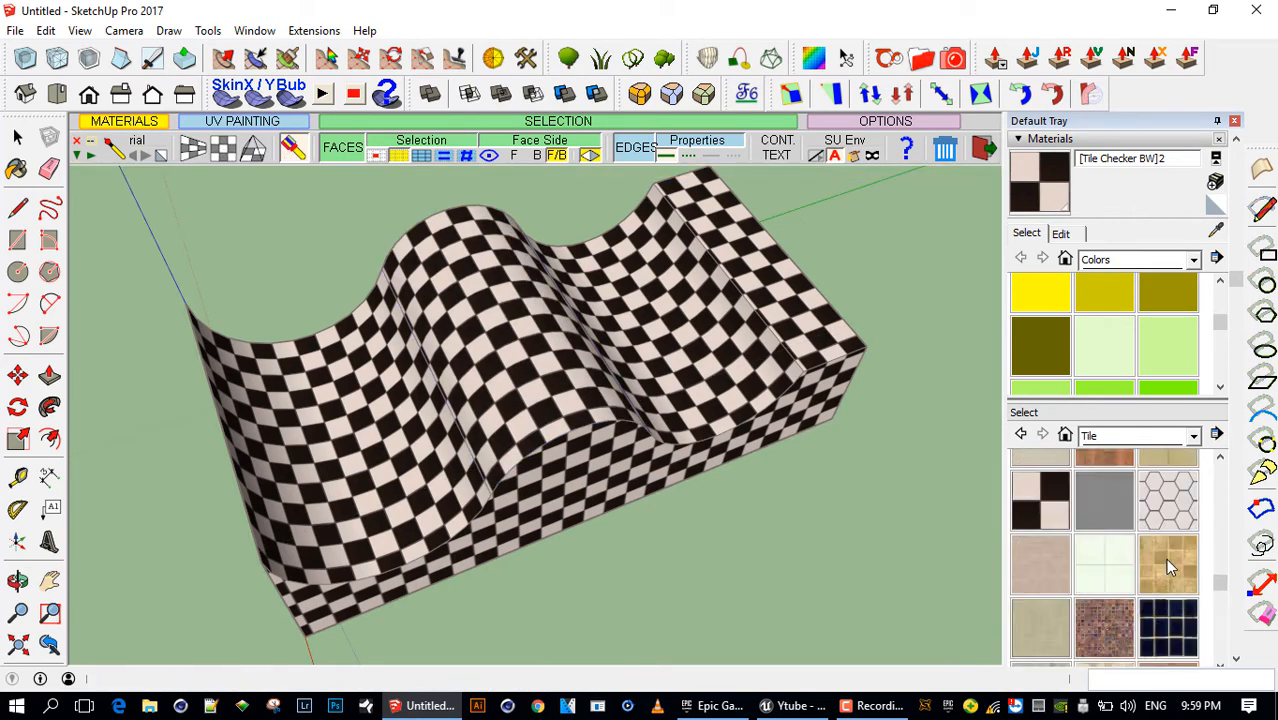
click(1166, 566)
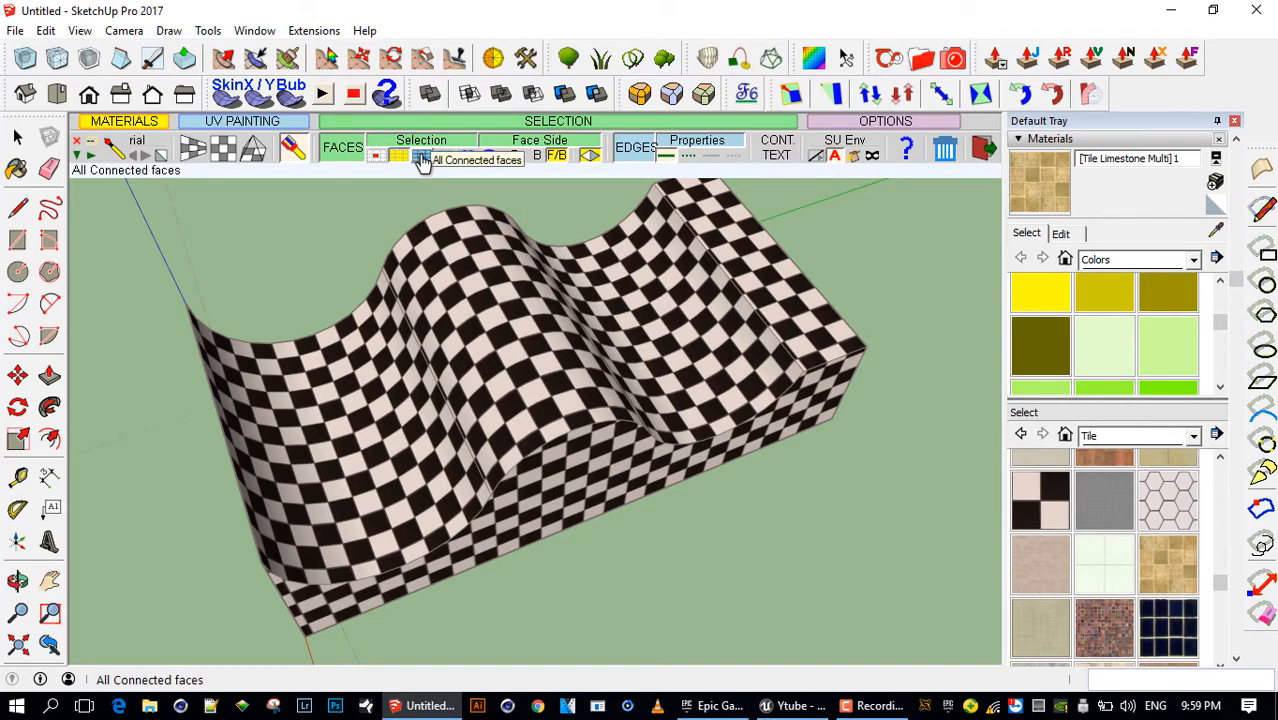
Transfer the Tile Limestone Multi texture onto the central wave crest and extend it to all connected faces of the block
click(422, 157)
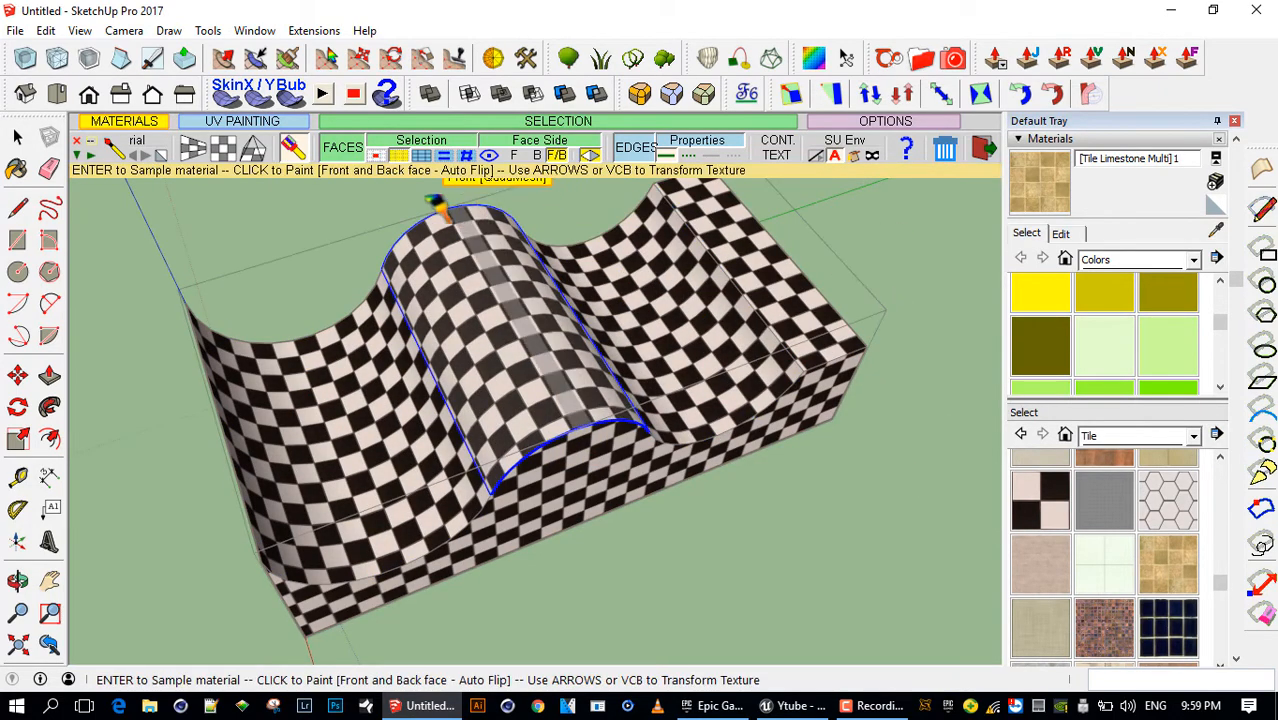
click(510, 335)
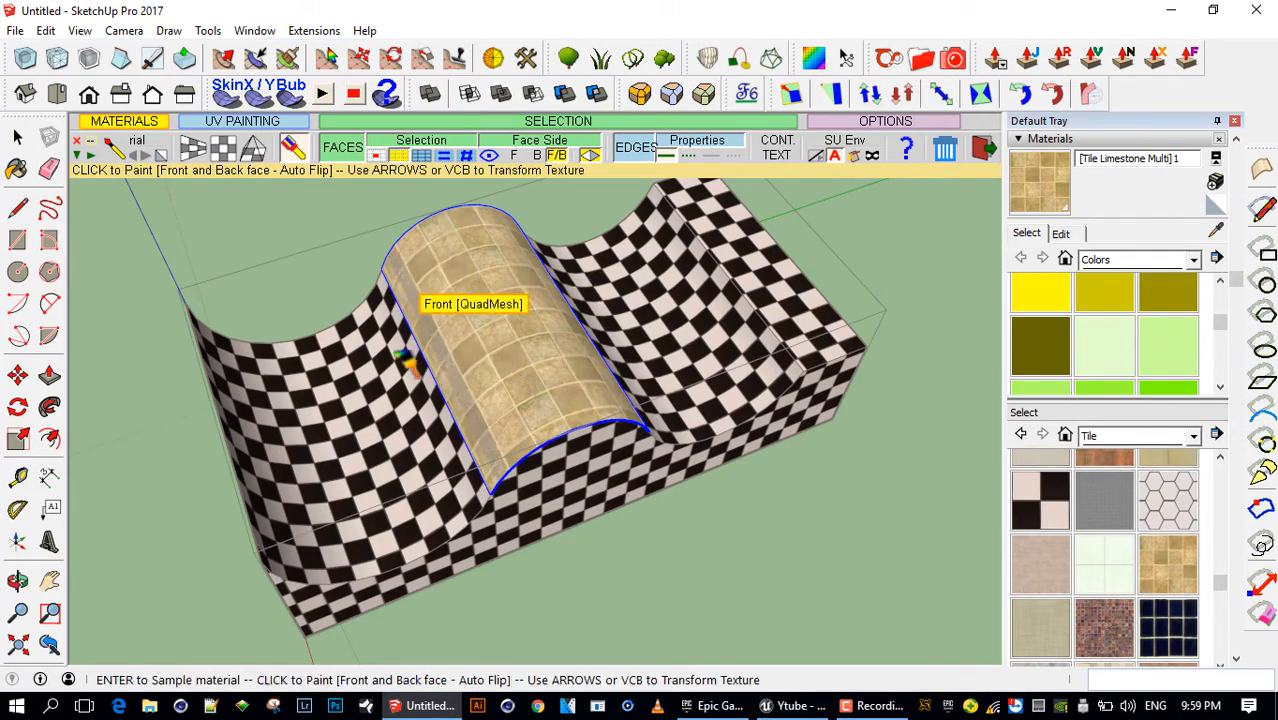
click(425, 167)
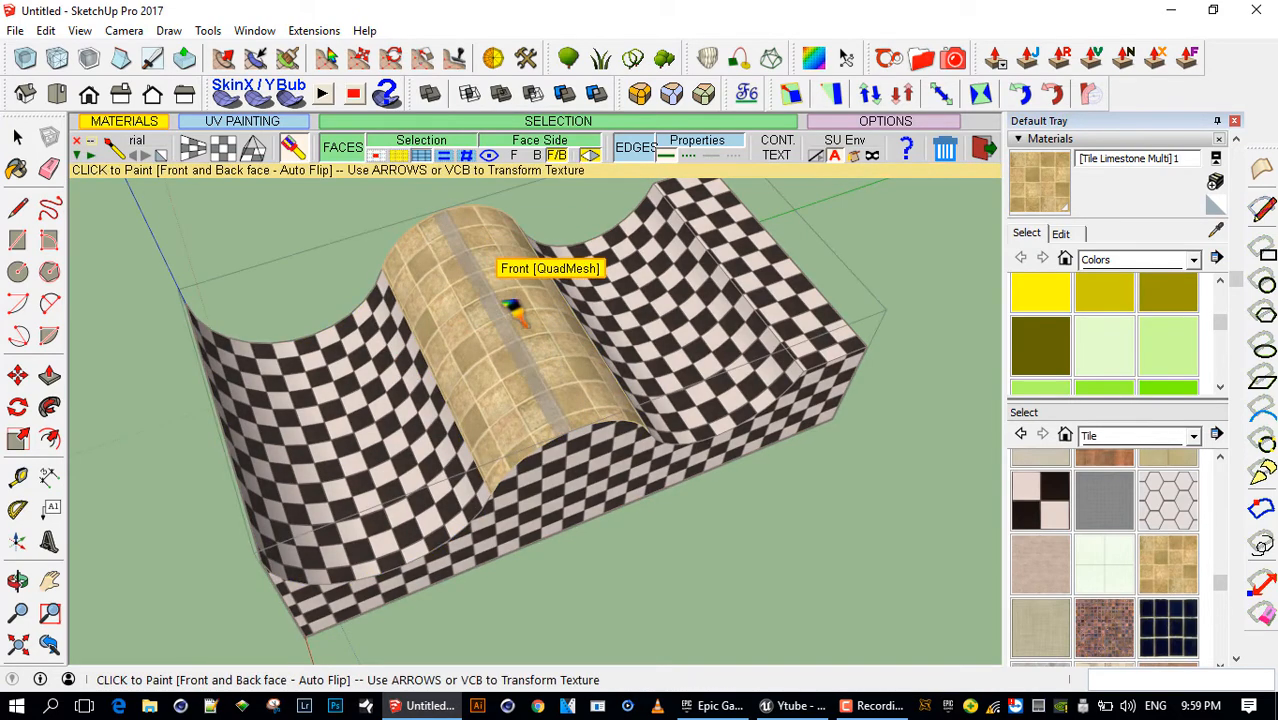
click(513, 275)
Sample the end face's texture and carry it onto the adjoining long side in Natural UV mode so the tiles wrap around the corner
middle_drag(656, 522, 455, 315)
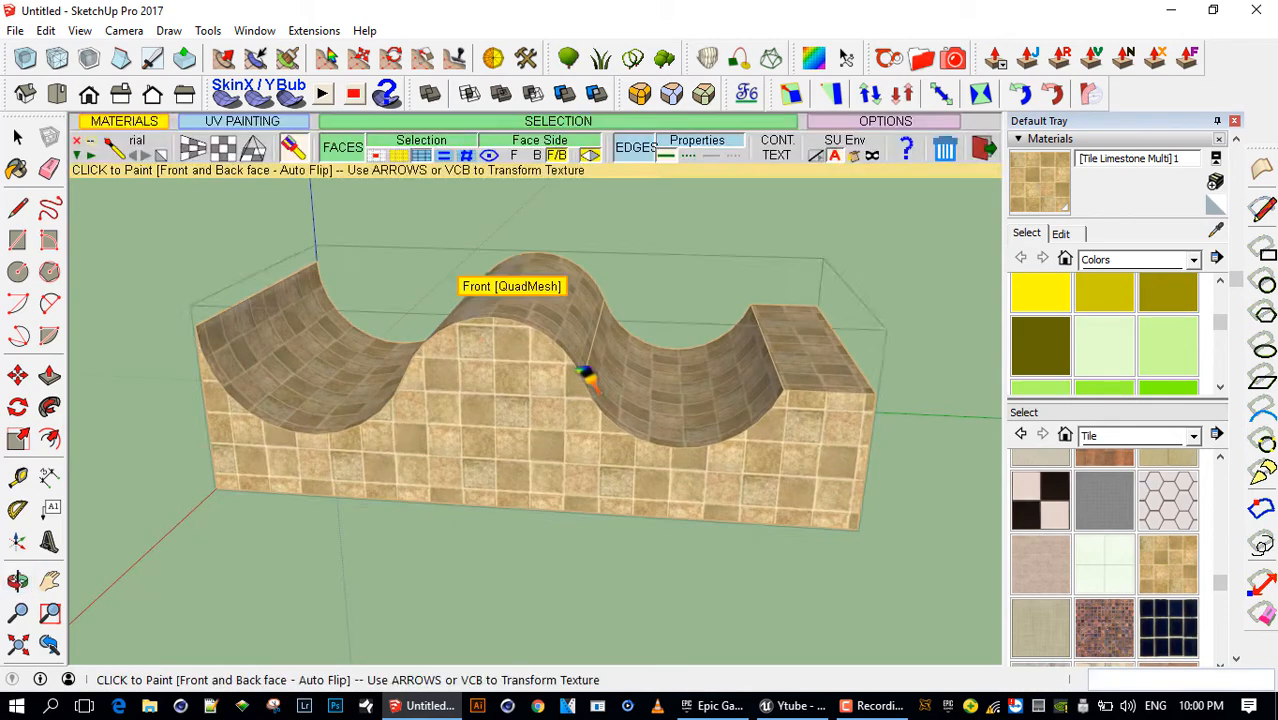
middle_drag(585, 365, 315, 390)
scroll(609, 543, up, 5)
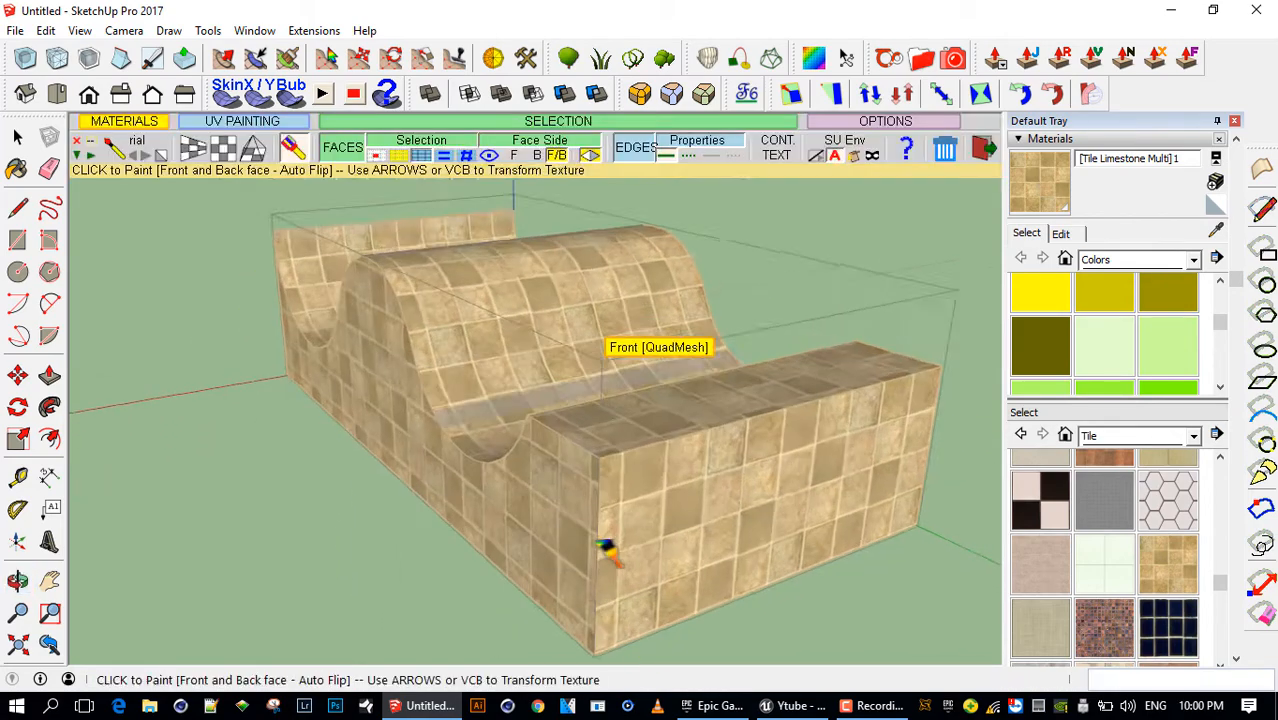
middle_drag(609, 510, 655, 355)
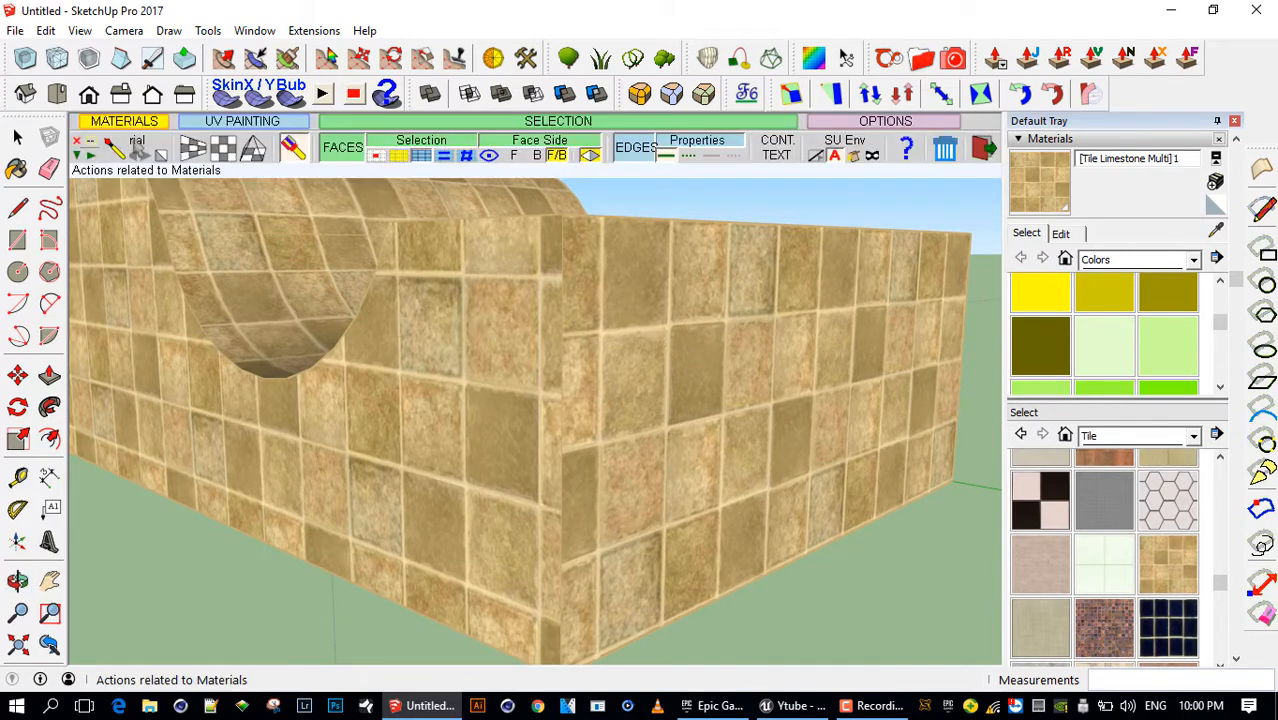
click(225, 150)
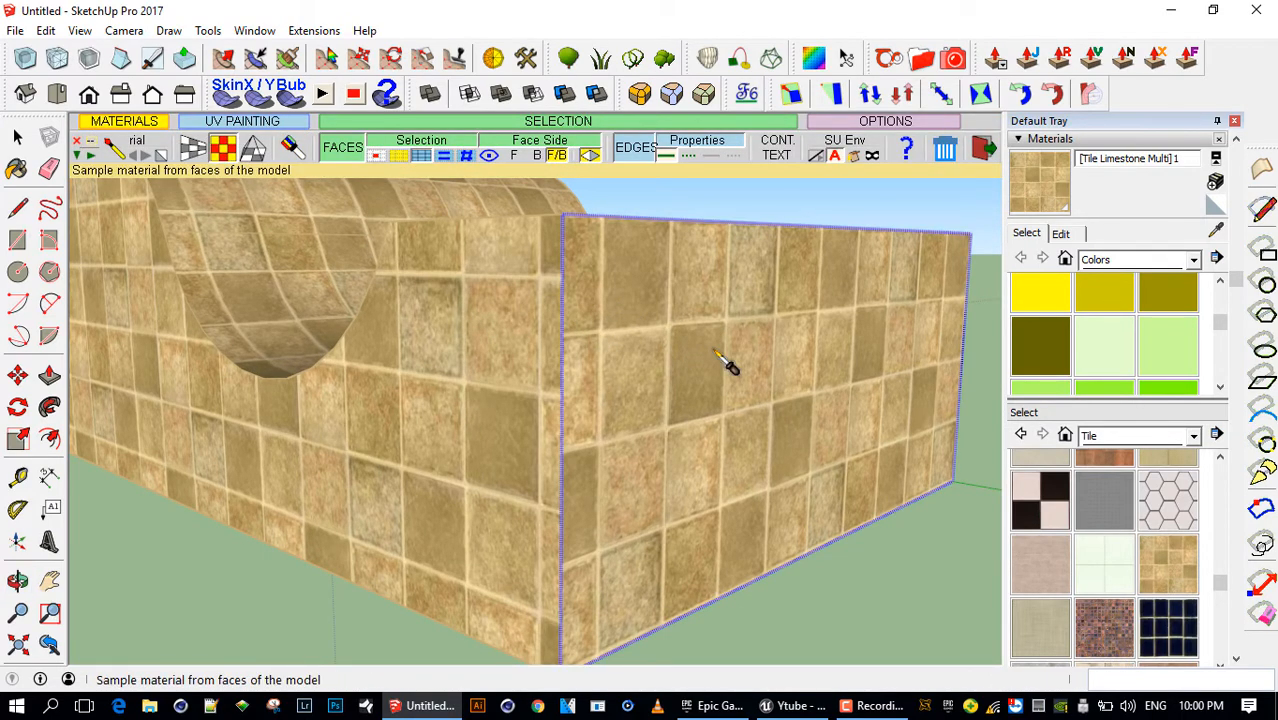
click(664, 350)
drag(658, 353, 510, 352)
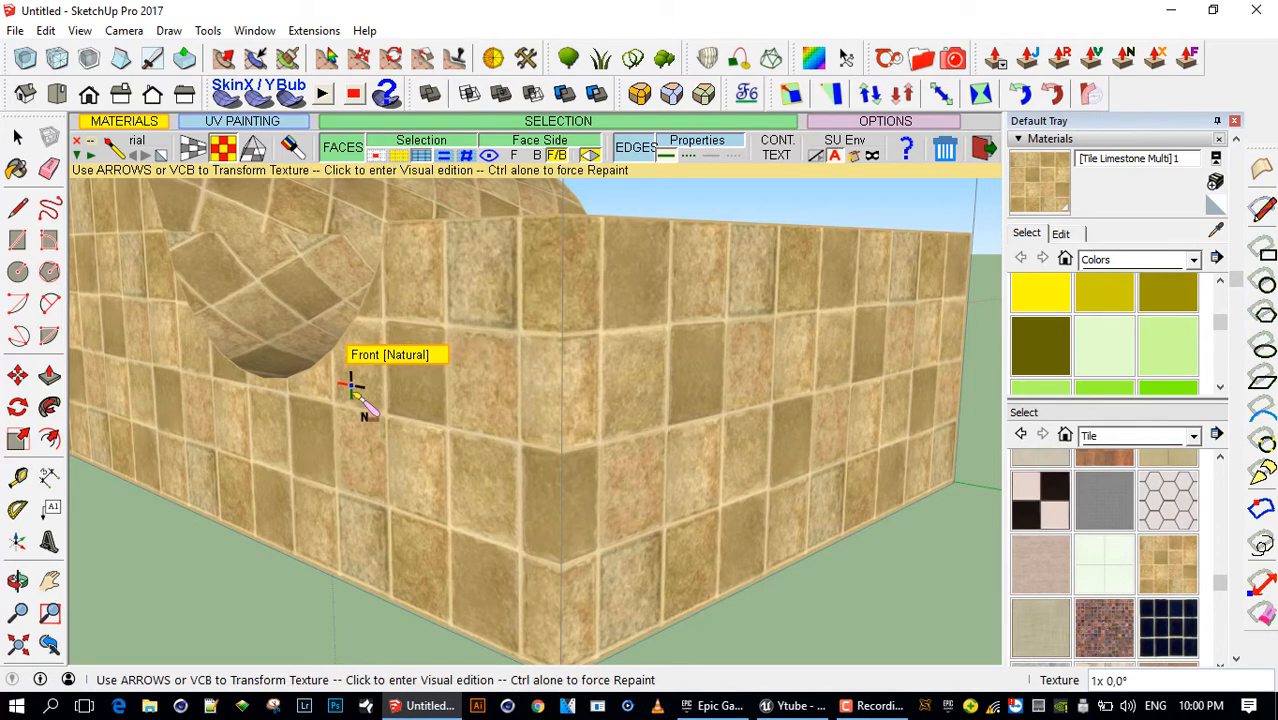
Shift the long side's tile texture at the opposite end of the block to line it up around that corner
middle_drag(360, 399, 597, 445)
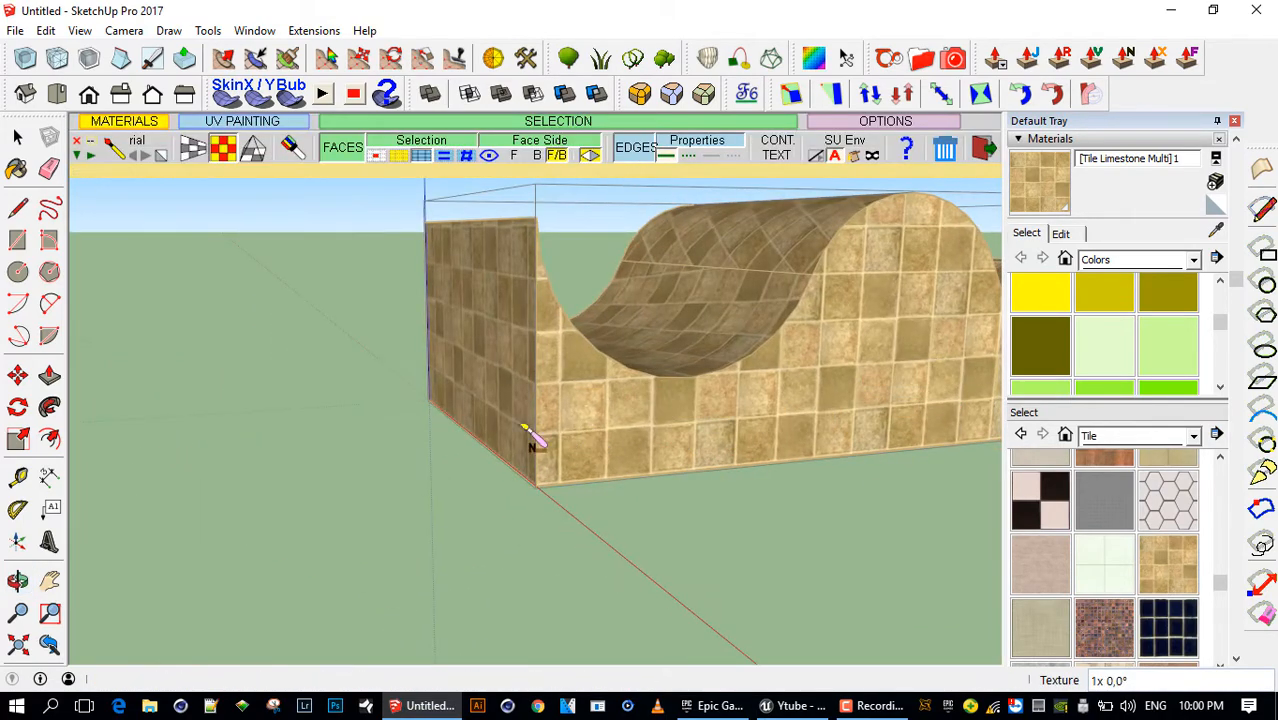
middle_drag(493, 412, 812, 405)
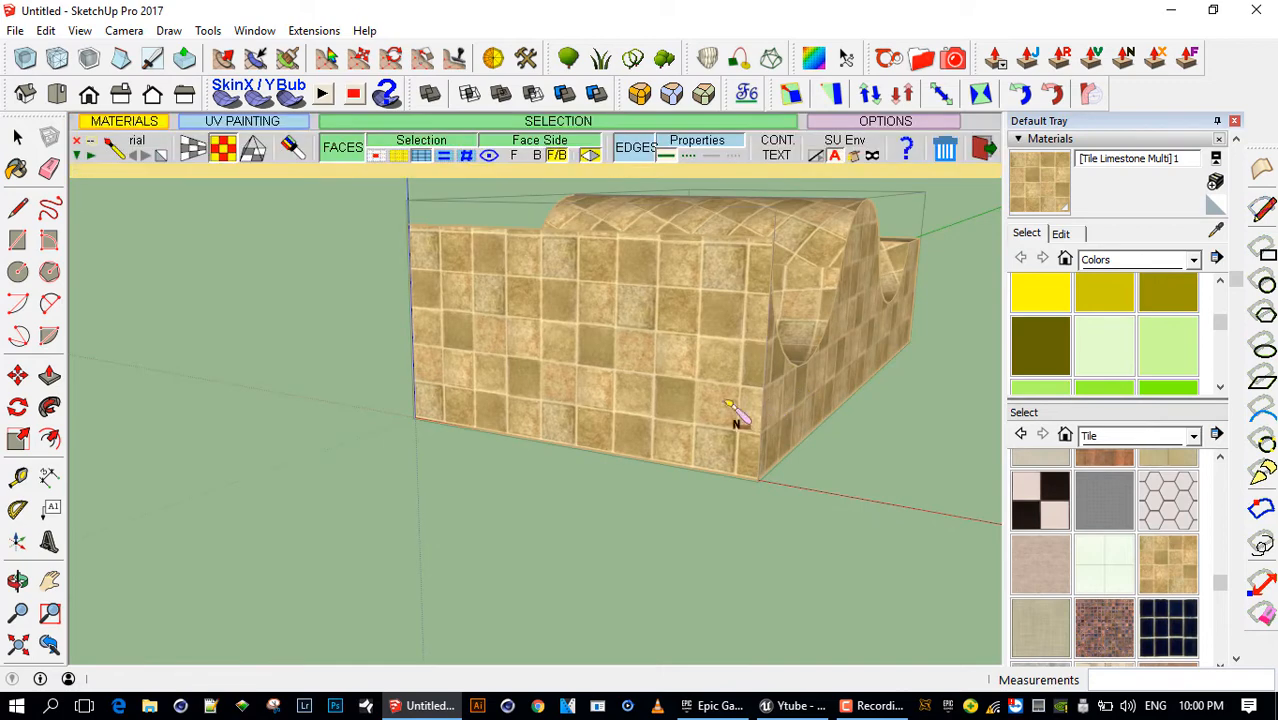
middle_drag(724, 397, 619, 385)
scroll(600, 435, up, 3)
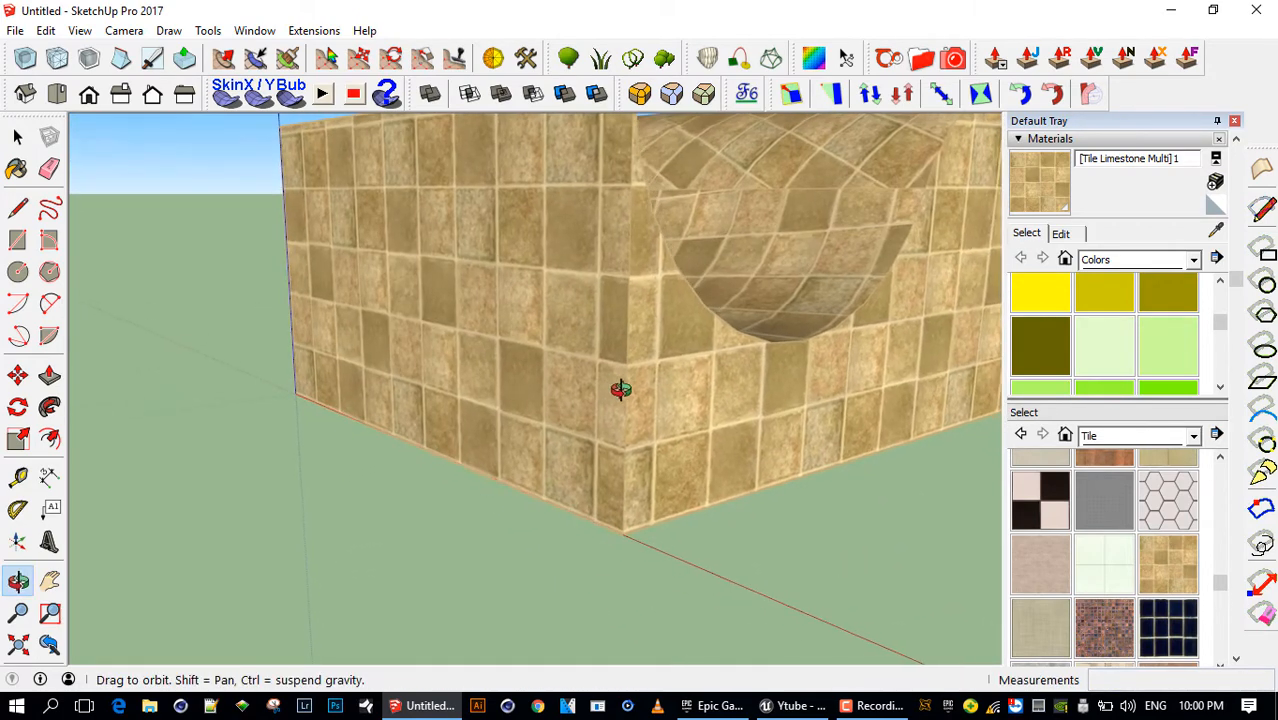
click(670, 418)
drag(668, 422, 636, 424)
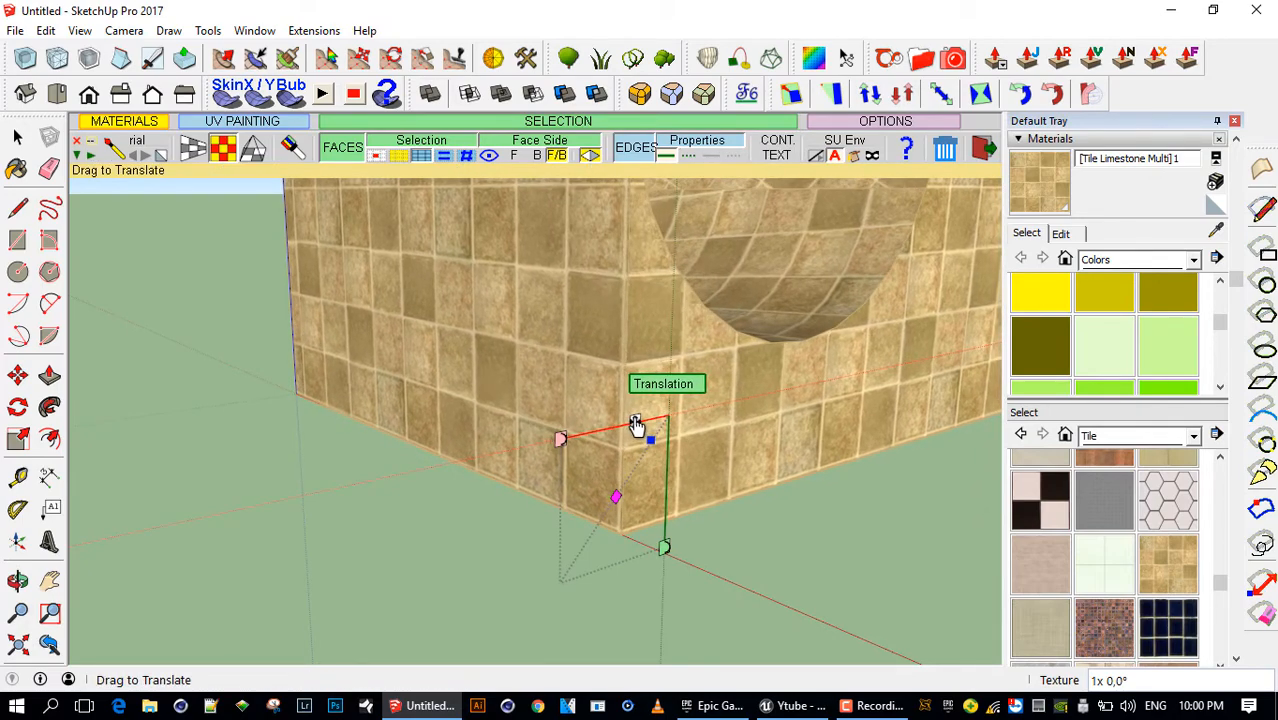
Restart ThruPaint on the block and repaint the wavy top surfaces in QuadMesh UV mode
scroll(636, 424, down, 2)
key(space)
mouse_move(636, 425)
middle_down()
mouse_move(706, 551)
mouse_move(826, 444)
mouse_move(633, 491)
mouse_move(528, 566)
mouse_move(639, 460)
mouse_move(553, 478)
mouse_move(659, 406)
mouse_move(730, 425)
mouse_move(537, 364)
mouse_move(565, 265)
mouse_move(602, 208)
mouse_move(430, 150)
middle_up()
click(491, 343)
click(13, 175)
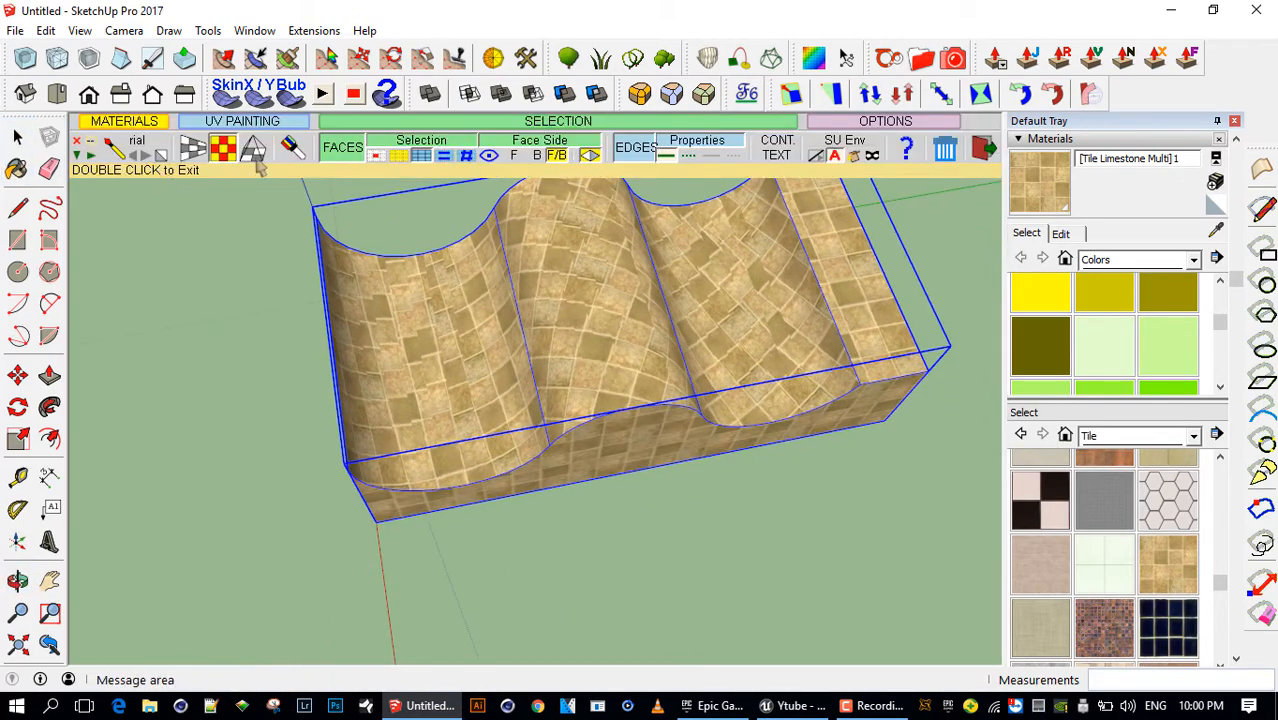
click(593, 488)
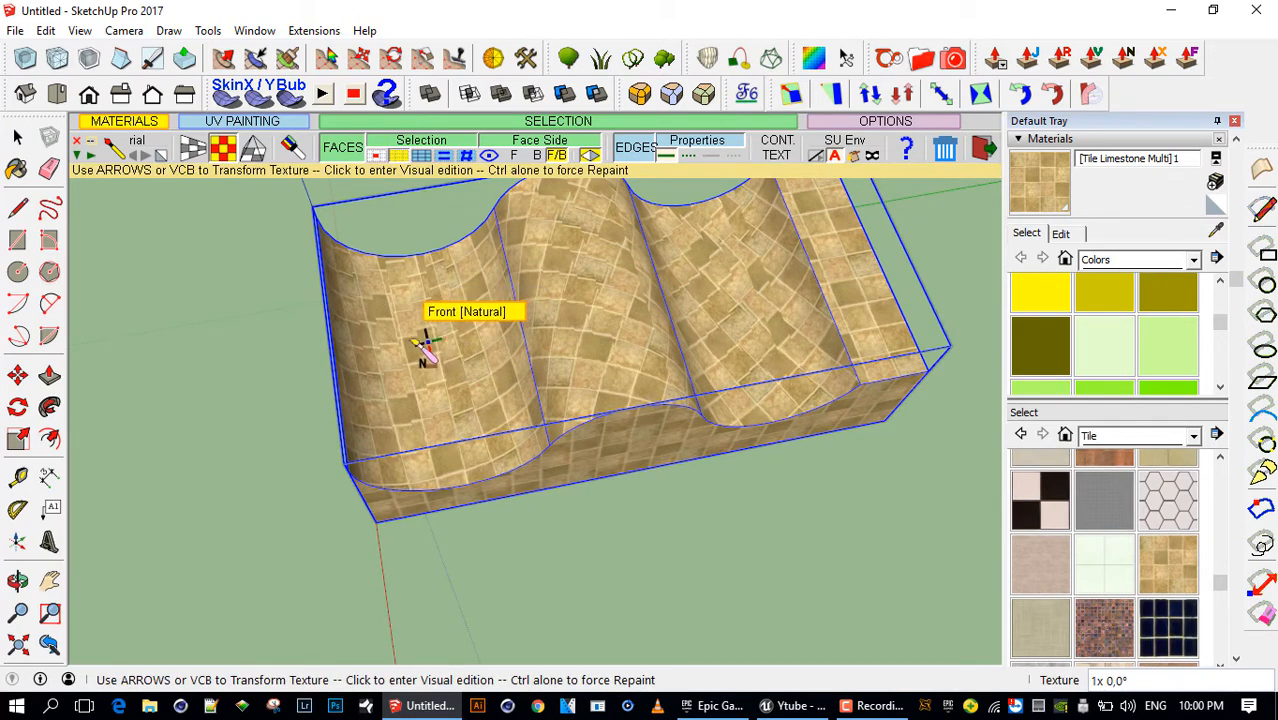
click(192, 148)
click(362, 332)
drag(545, 312, 828, 272)
Examine the limestone tiling across the block's wavy top, sides and corners from several angles, leaving ThruPaint and clearing the selection
mouse_move(570, 465)
middle_down()
mouse_move(523, 547)
mouse_move(422, 563)
mouse_move(876, 471)
mouse_move(799, 480)
mouse_move(585, 215)
mouse_move(571, 171)
mouse_move(420, 450)
mouse_move(442, 579)
mouse_move(705, 273)
mouse_move(599, 448)
middle_up()
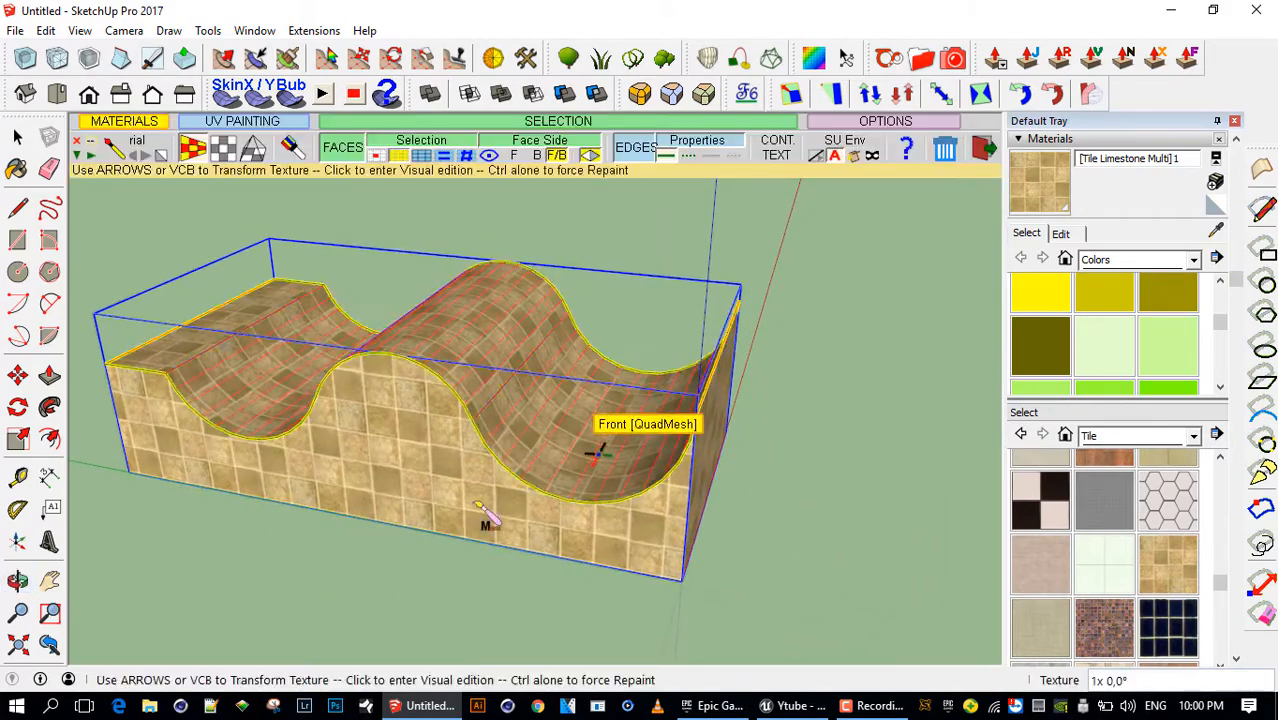
middle_drag(491, 523, 409, 390)
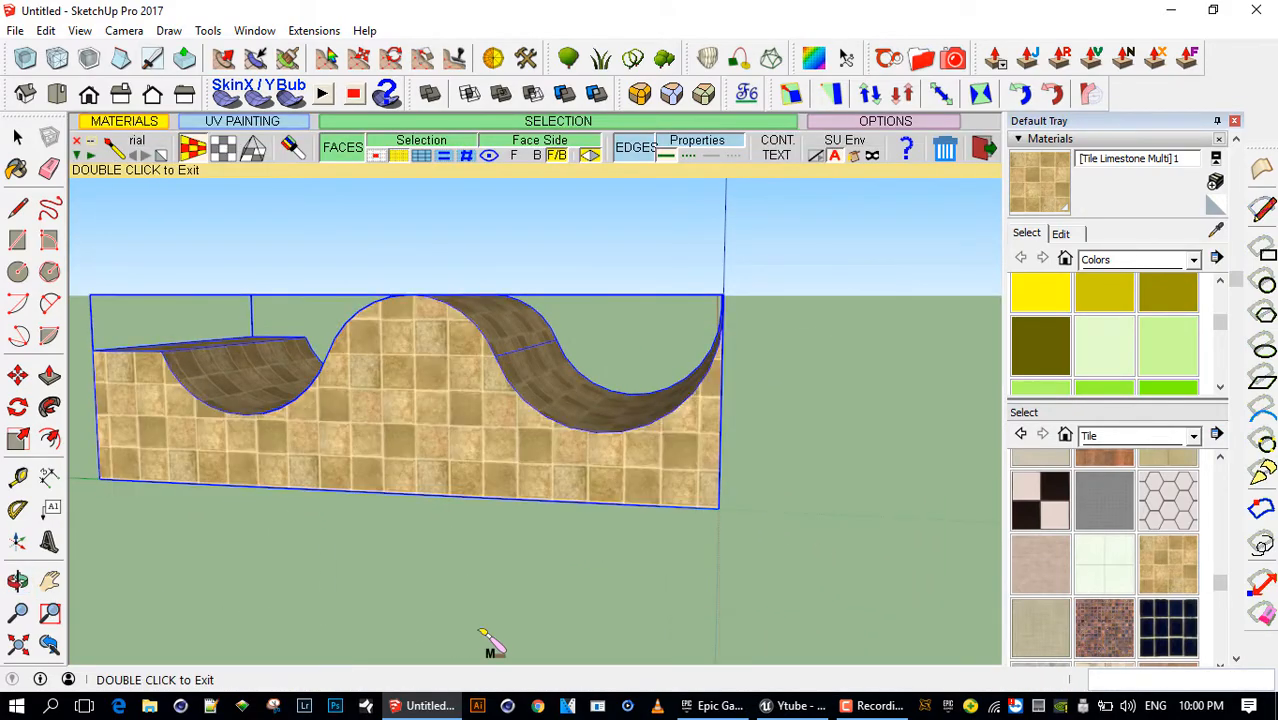
middle_drag(482, 632, 297, 408)
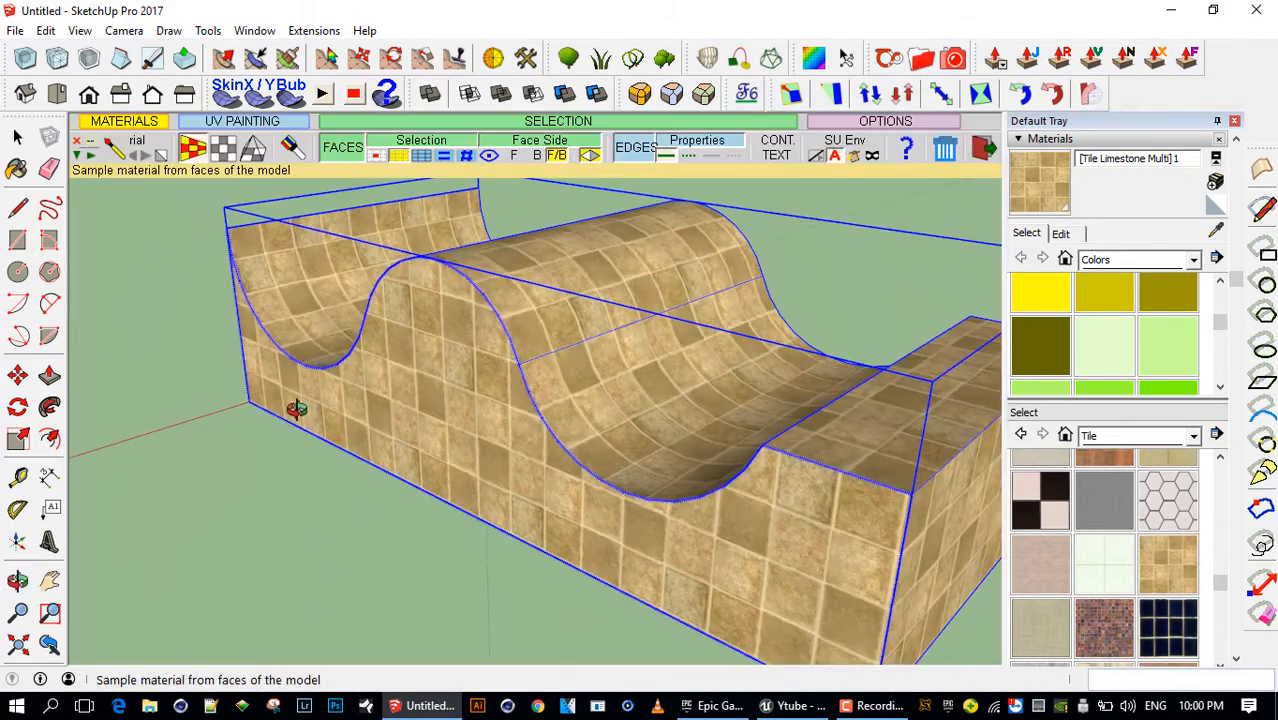
key(space)
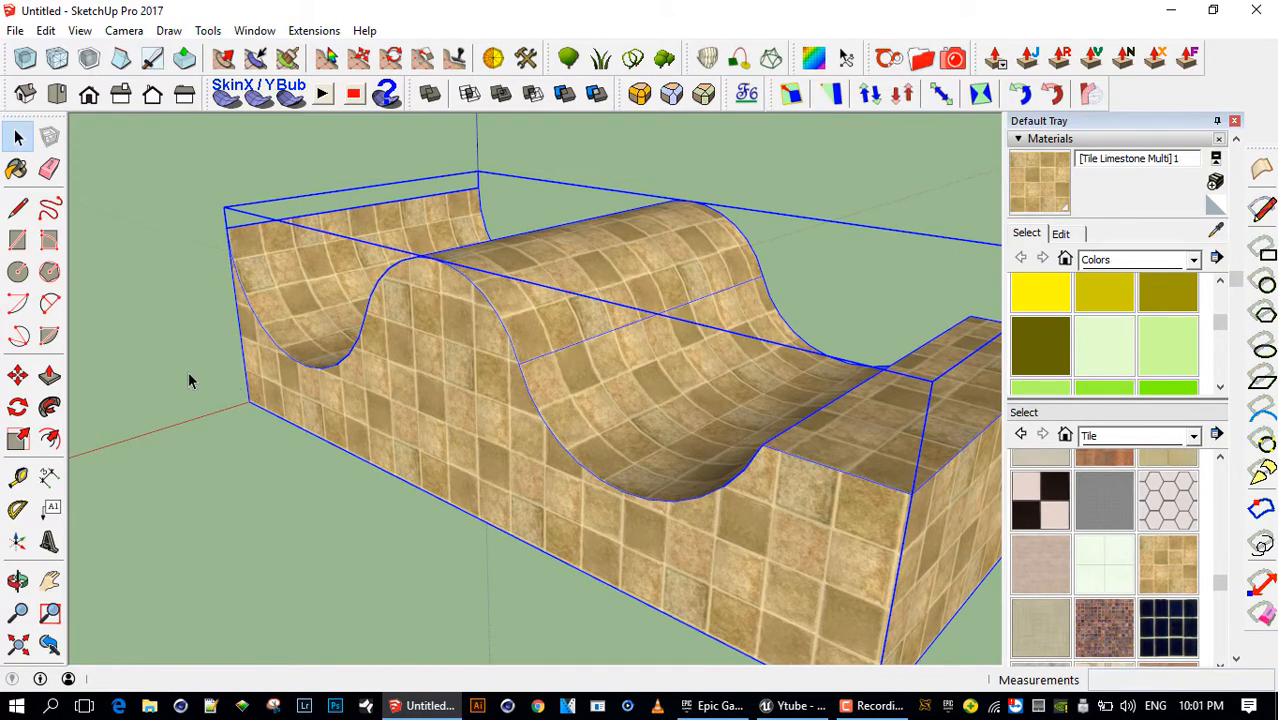
middle_drag(463, 432, 676, 430)
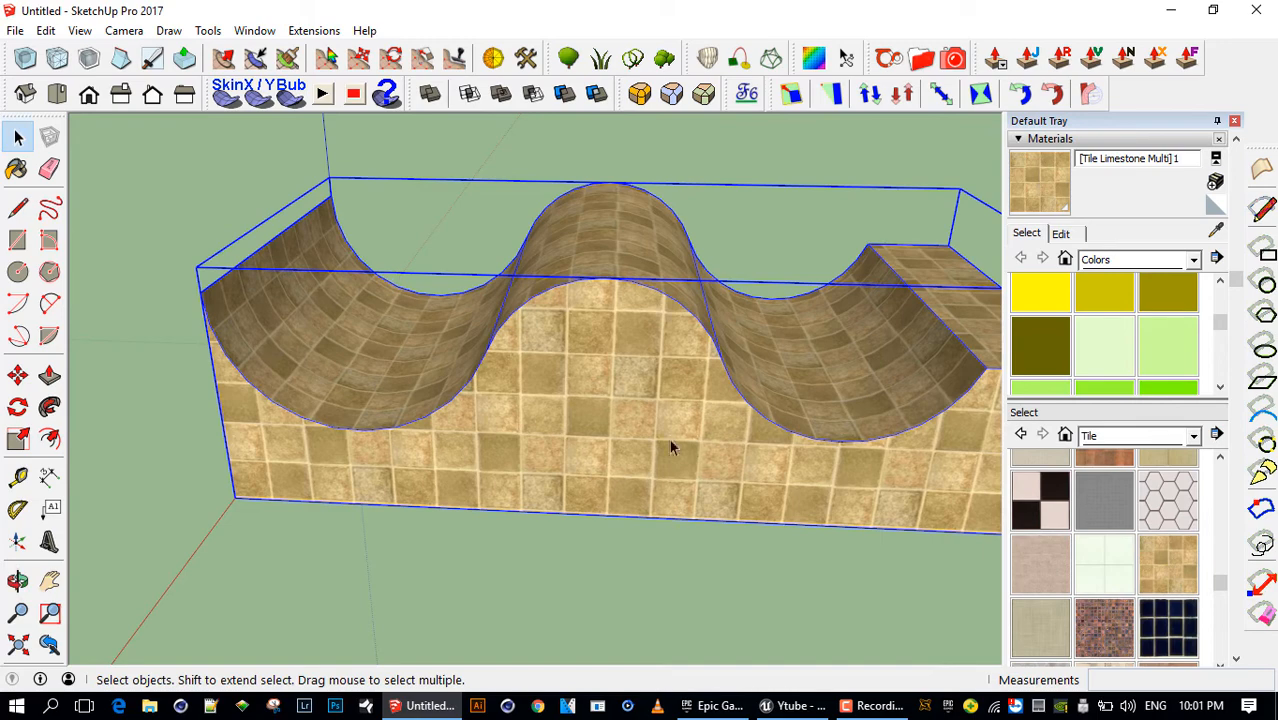
middle_drag(693, 369, 575, 463)
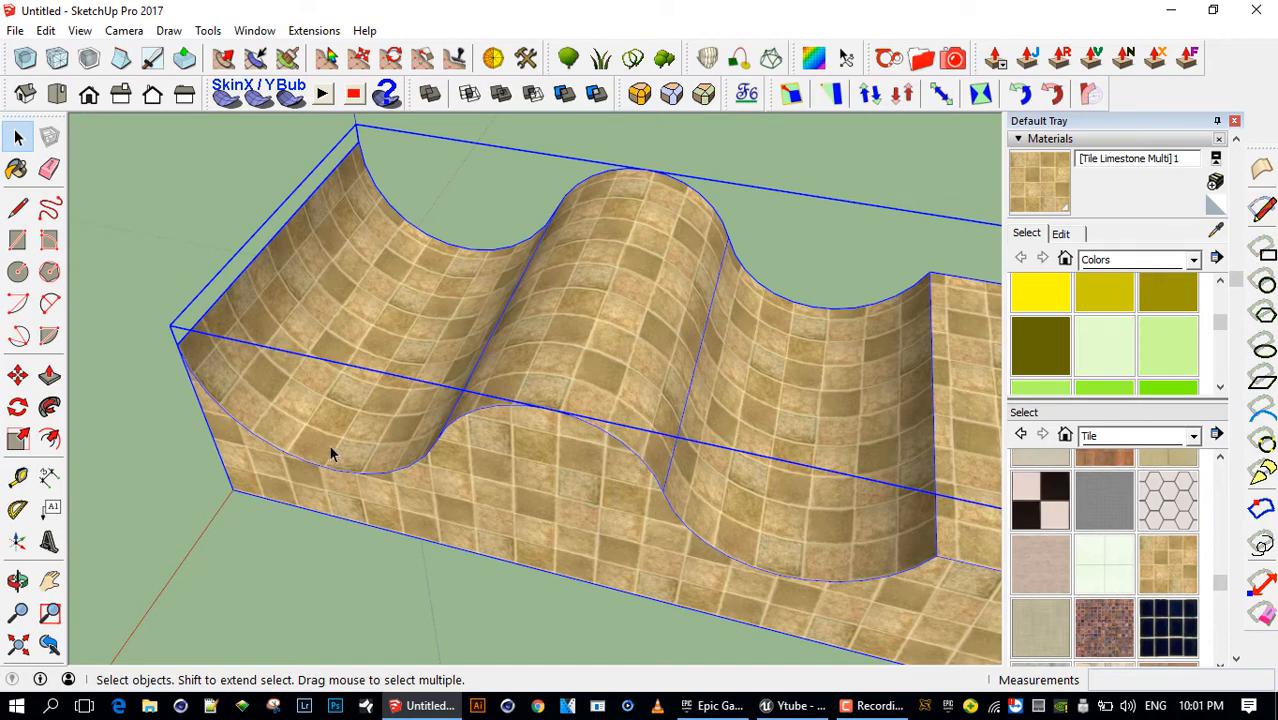
scroll(697, 505, down, 3)
middle_drag(697, 505, 250, 345)
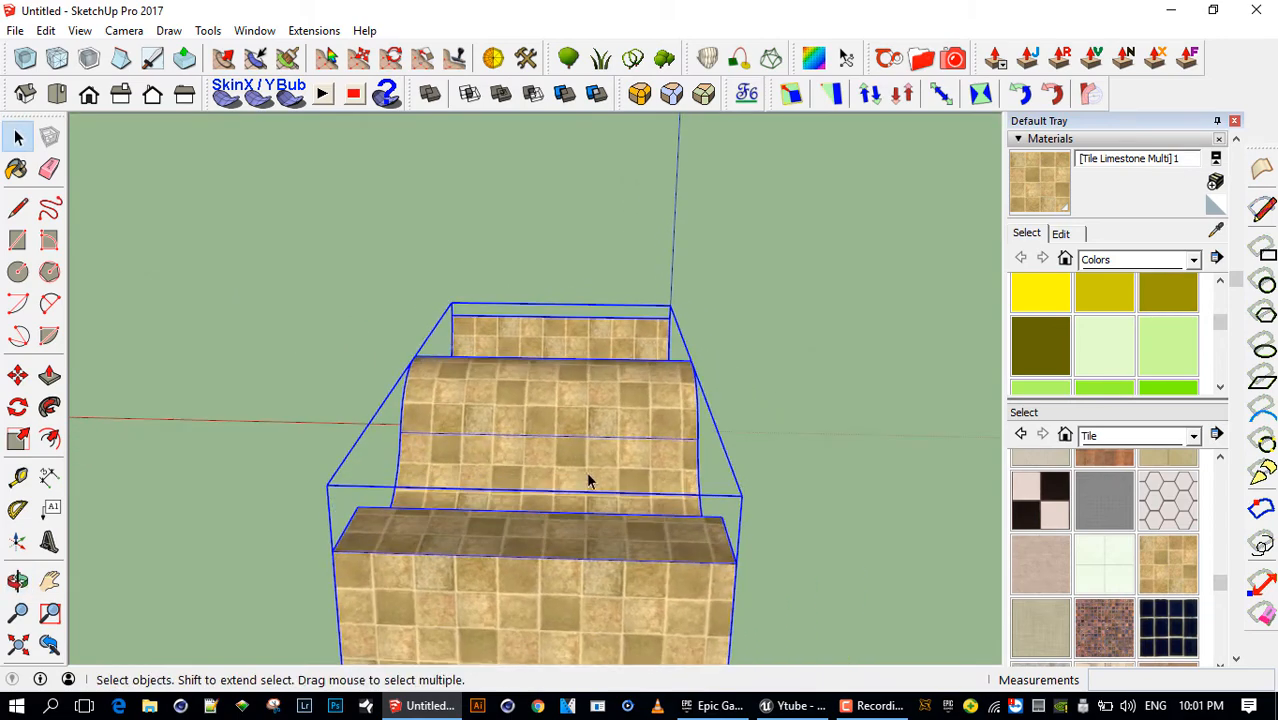
middle_drag(590, 479, 698, 598)
click(701, 578)
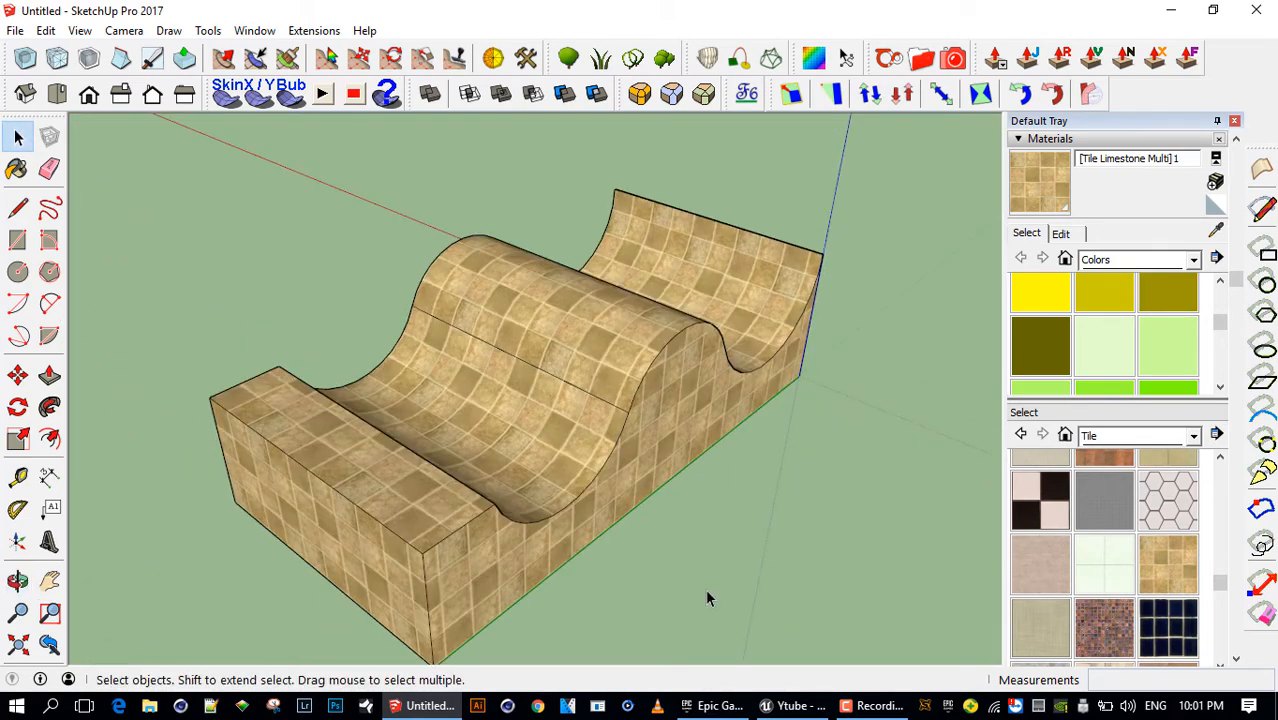
scroll(593, 505, down, 1)
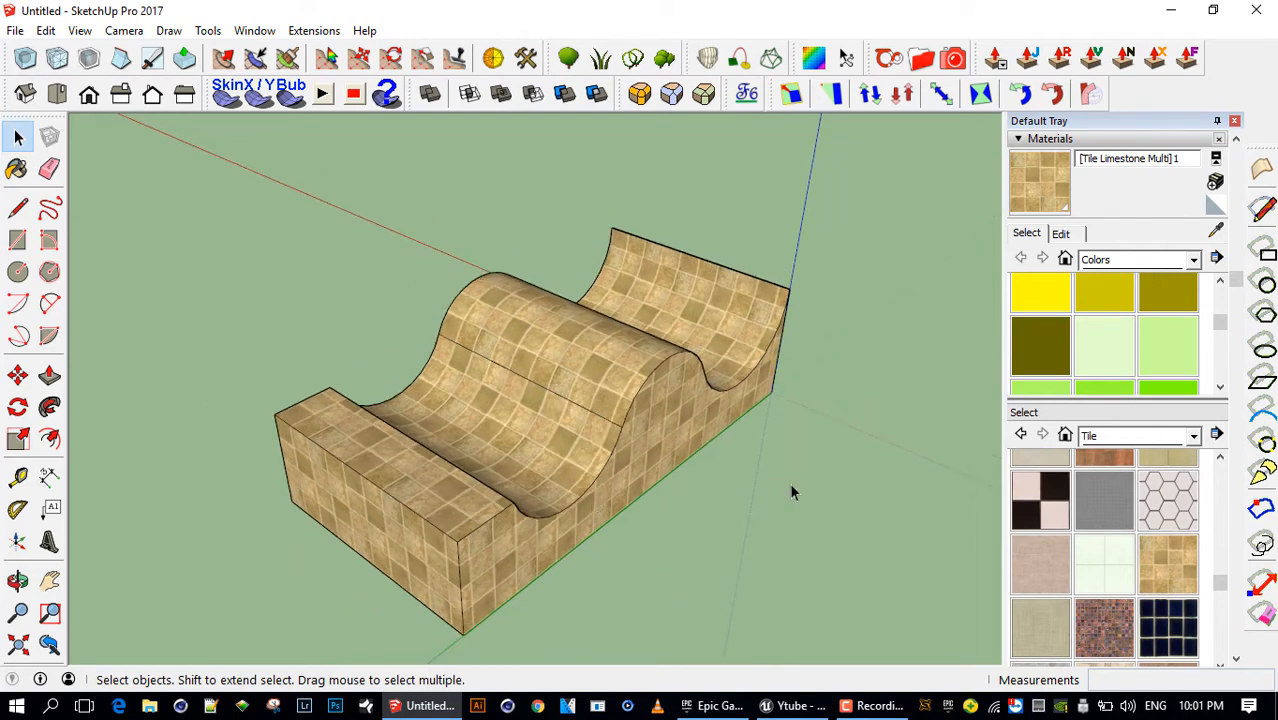
middle_drag(789, 483, 720, 385)
Select the whole block, review the OBJ export options and export it as Shape.obj to the 1.Tester folder
drag(168, 238, 943, 614)
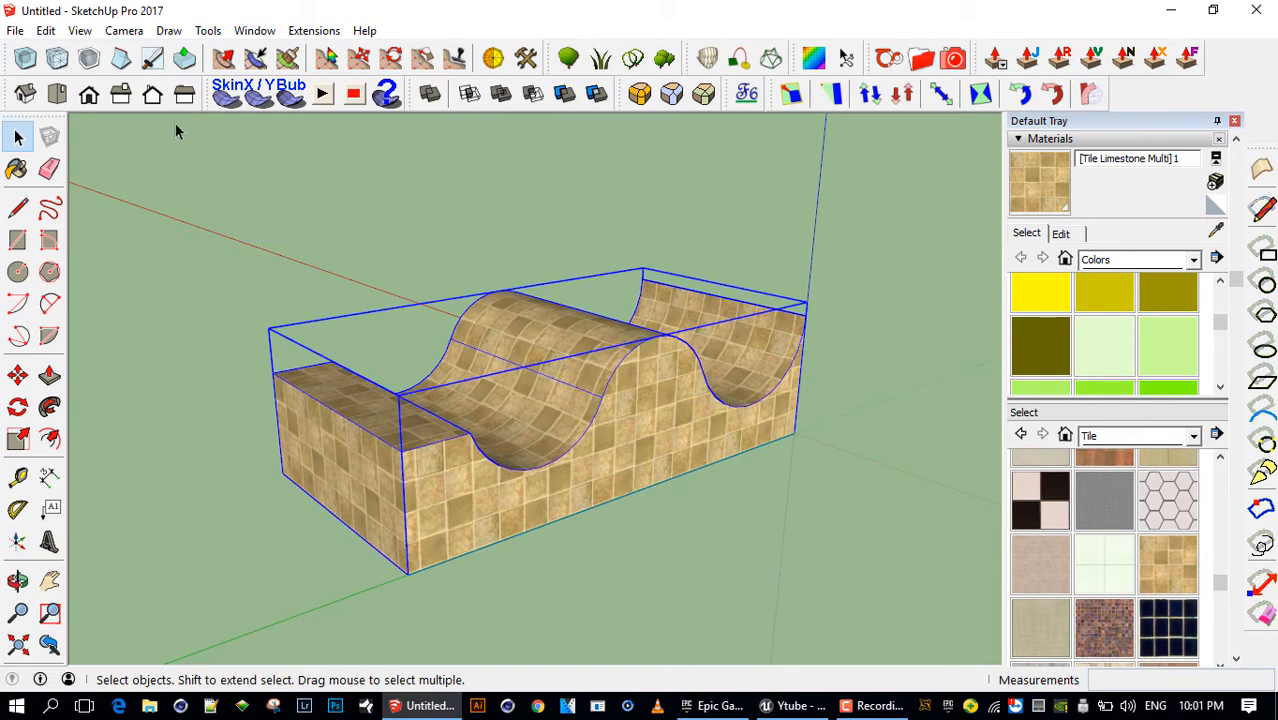
click(16, 31)
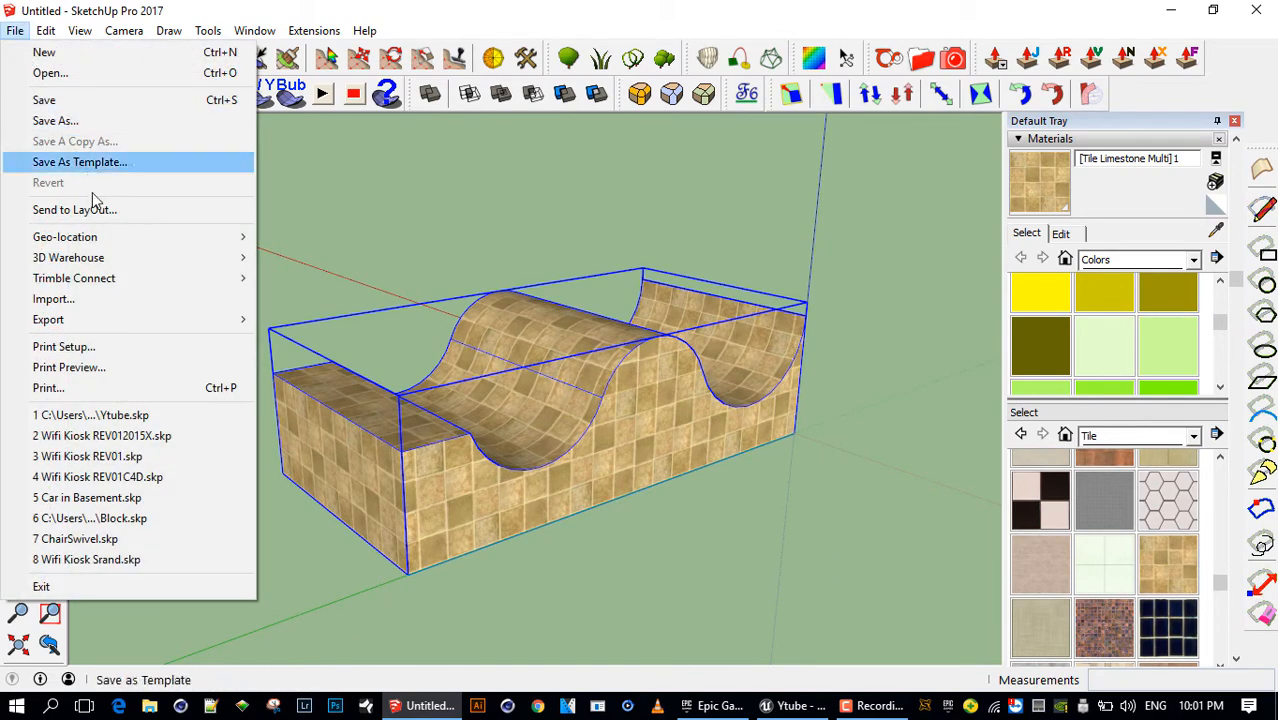
mouse_move(125, 319)
click(288, 318)
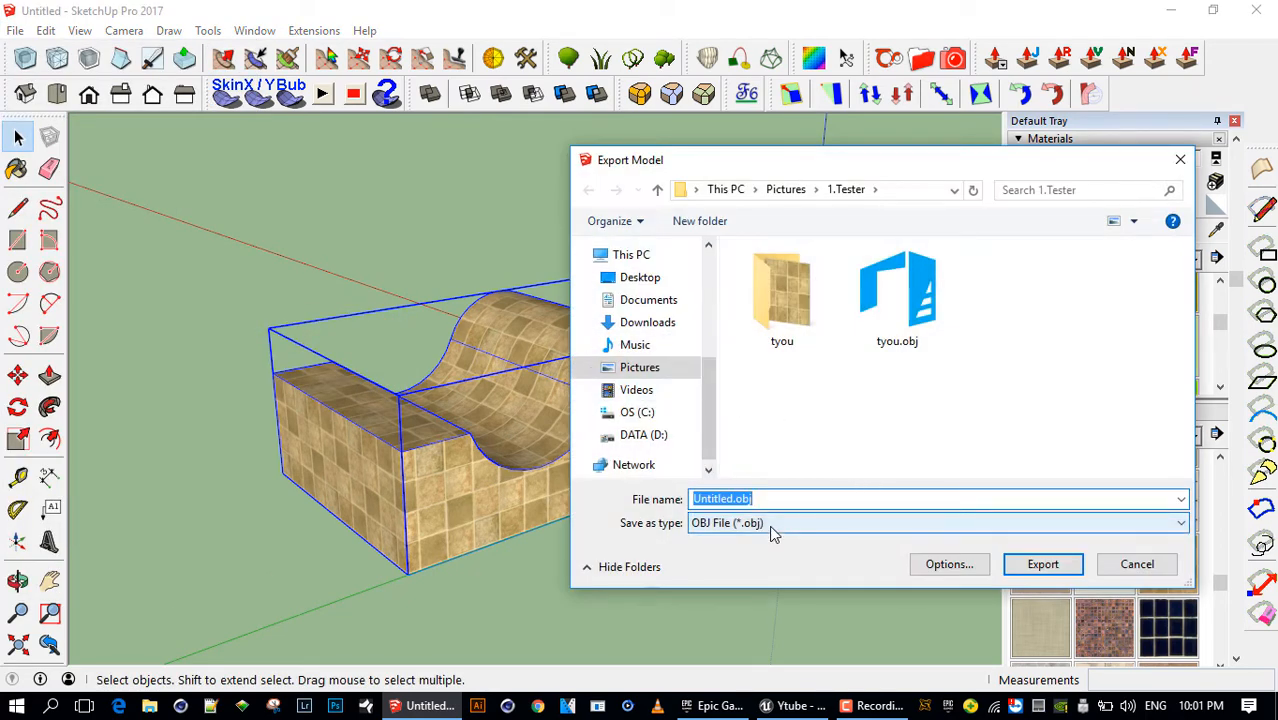
click(949, 565)
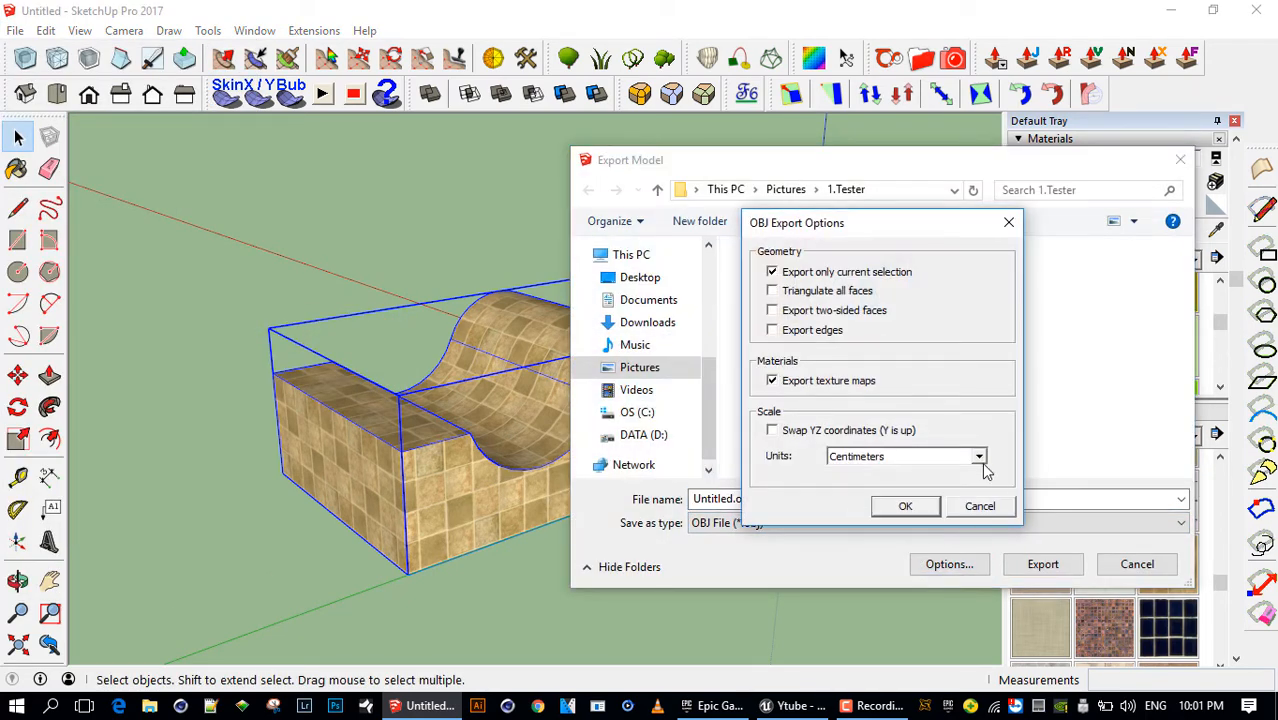
click(982, 508)
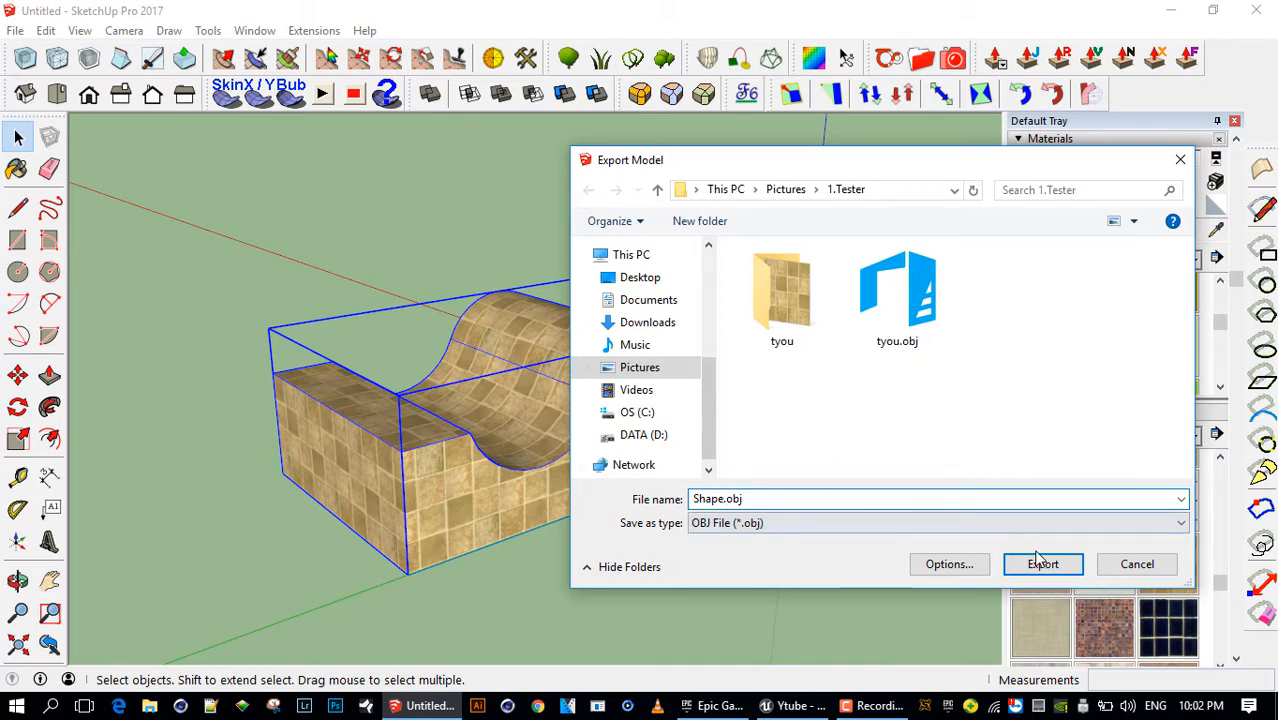
drag(684, 167, 621, 163)
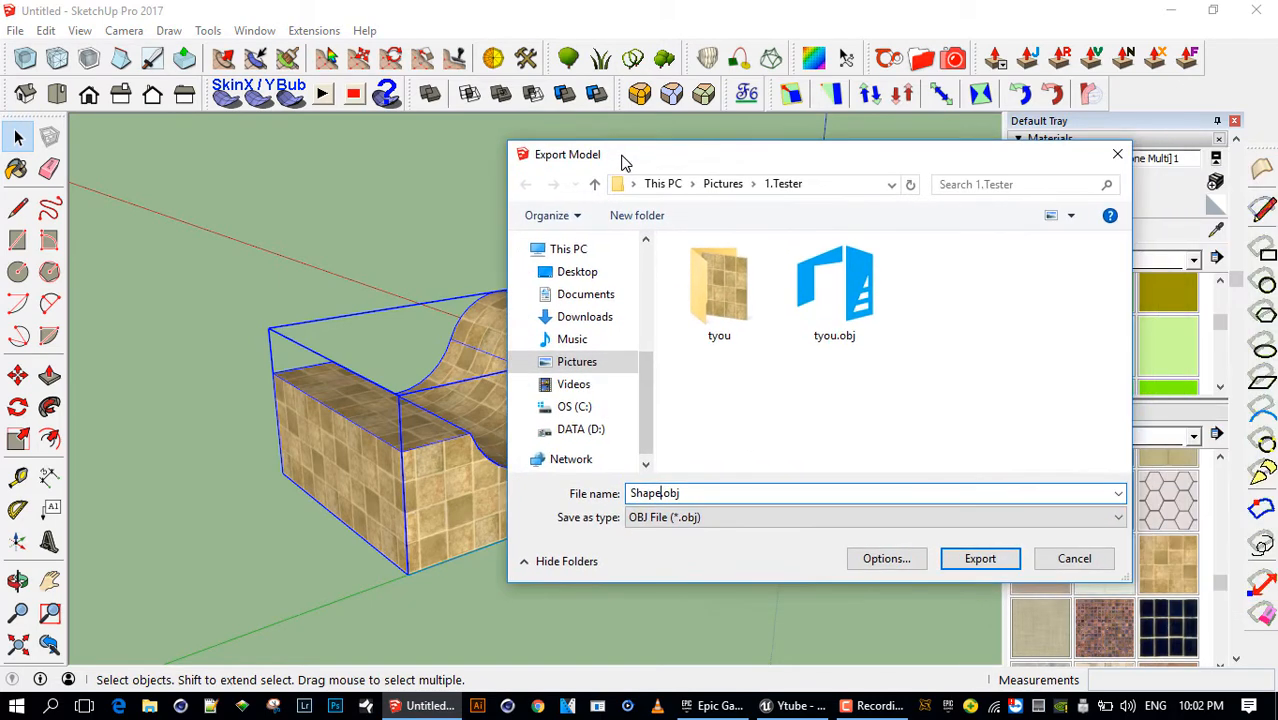
click(970, 558)
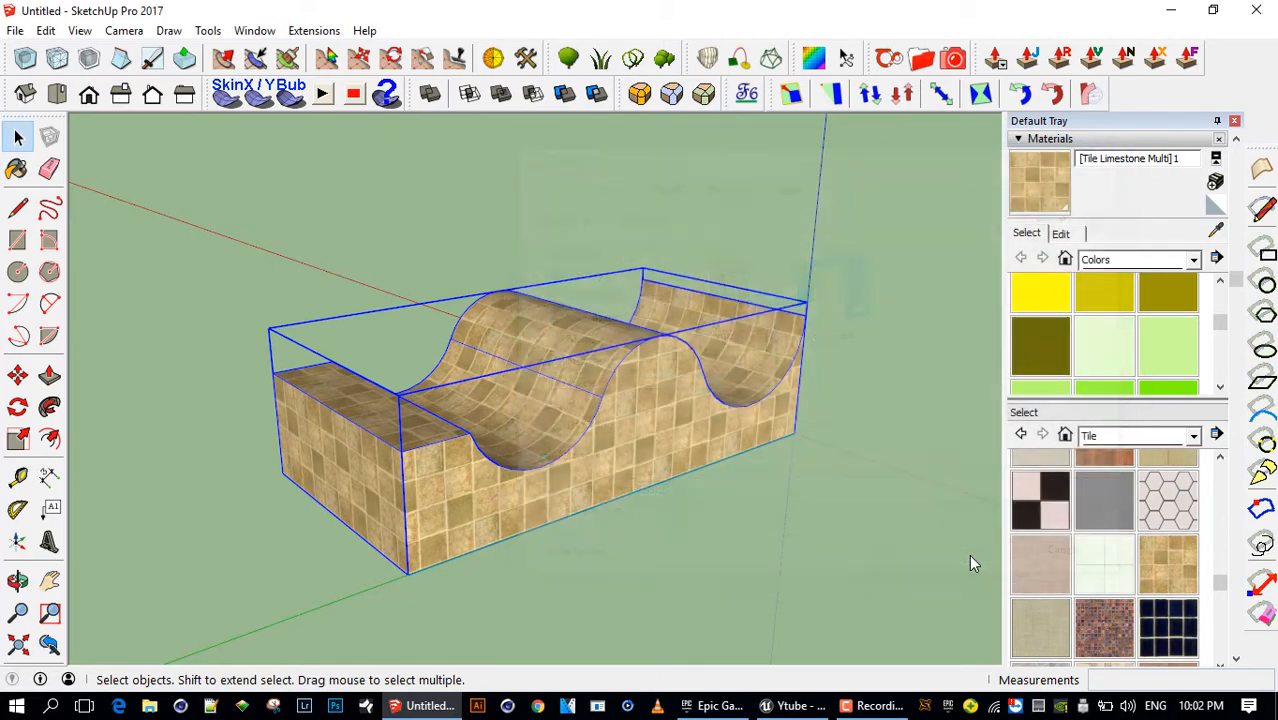
Switch to Unreal Engine and choose Shape.obj from the 1.Tester folder for import into the Ytube content folder
click(755, 499)
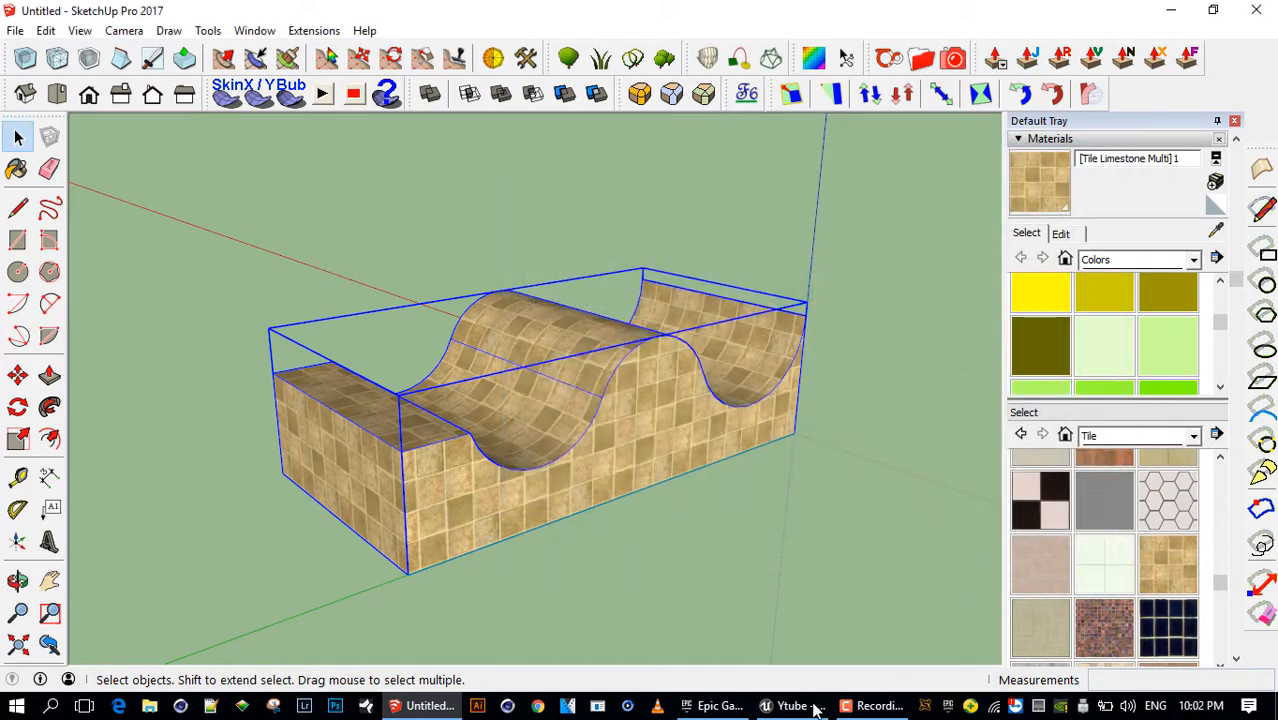
click(795, 706)
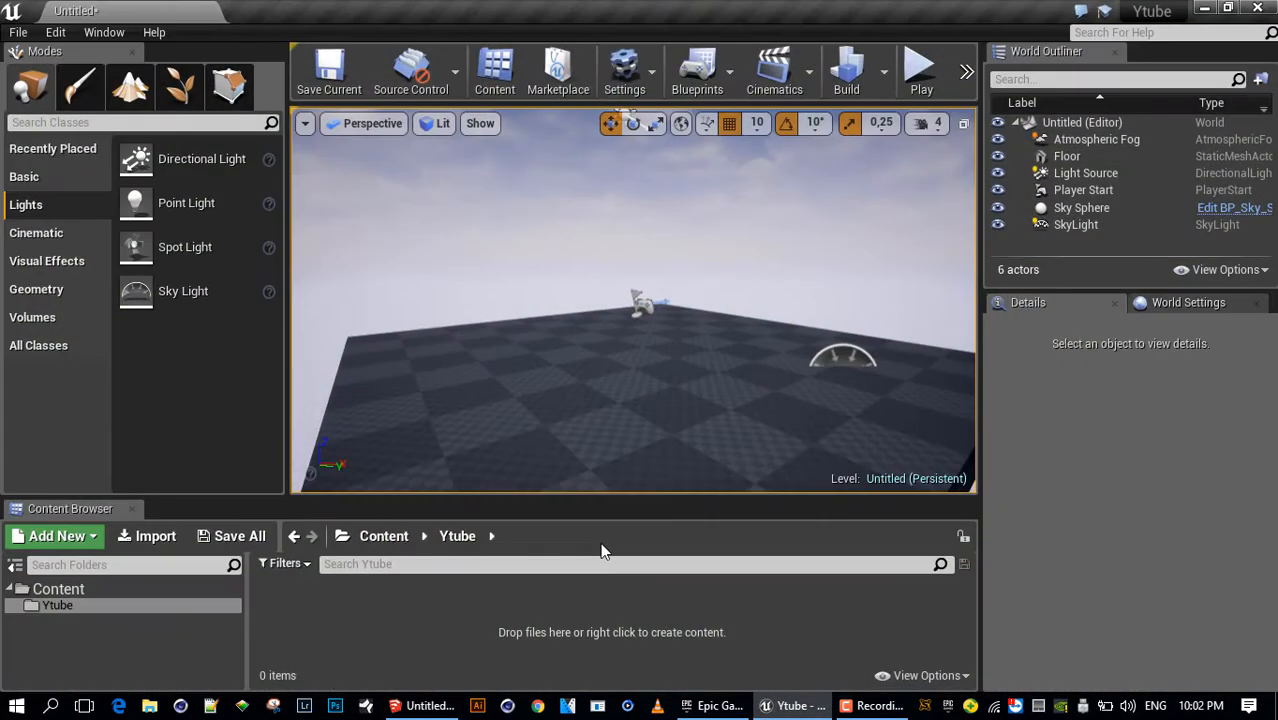
click(155, 543)
double_click(618, 262)
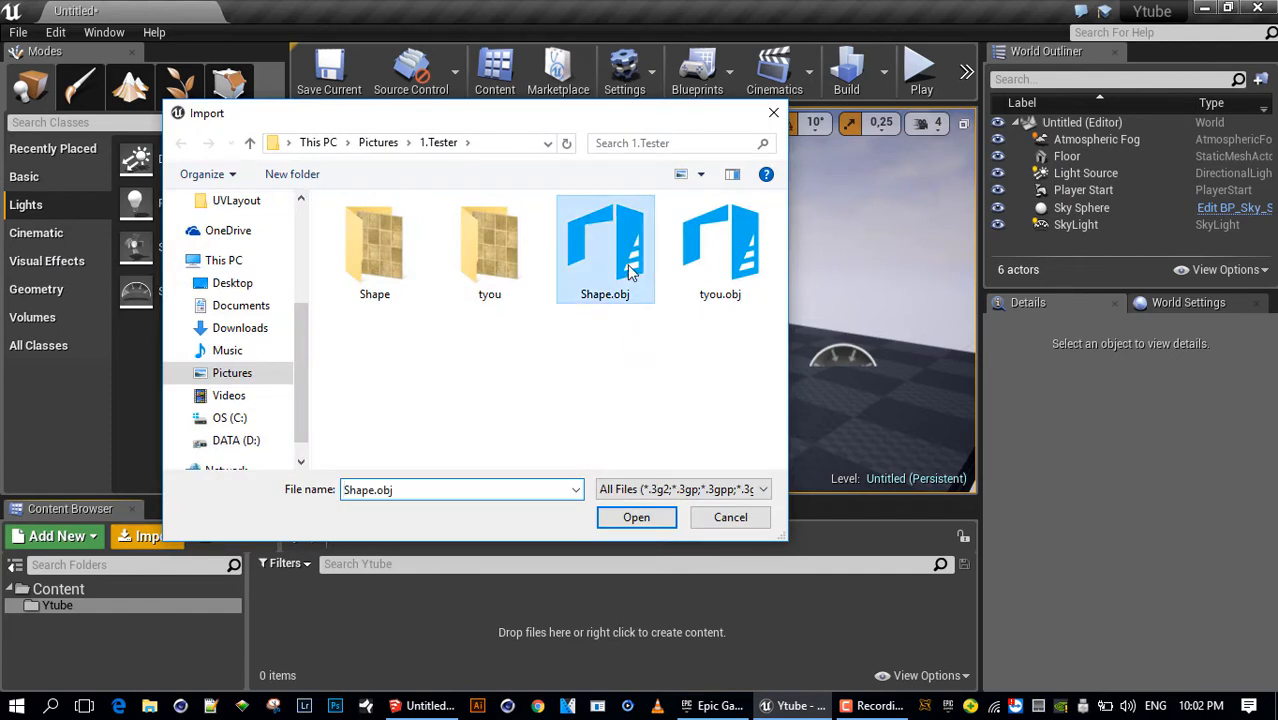
Review the advanced mesh import options, import everything from Shape with the default settings and dismiss the message log
drag(720, 181, 850, 71)
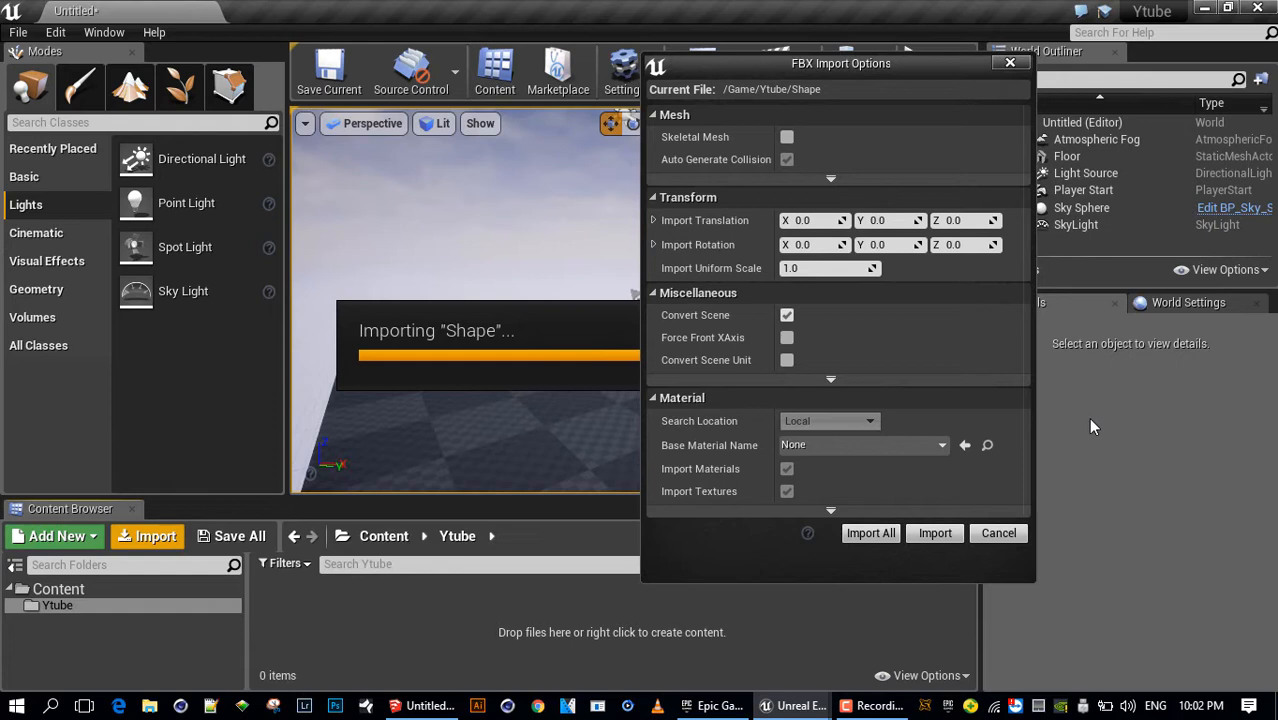
click(830, 180)
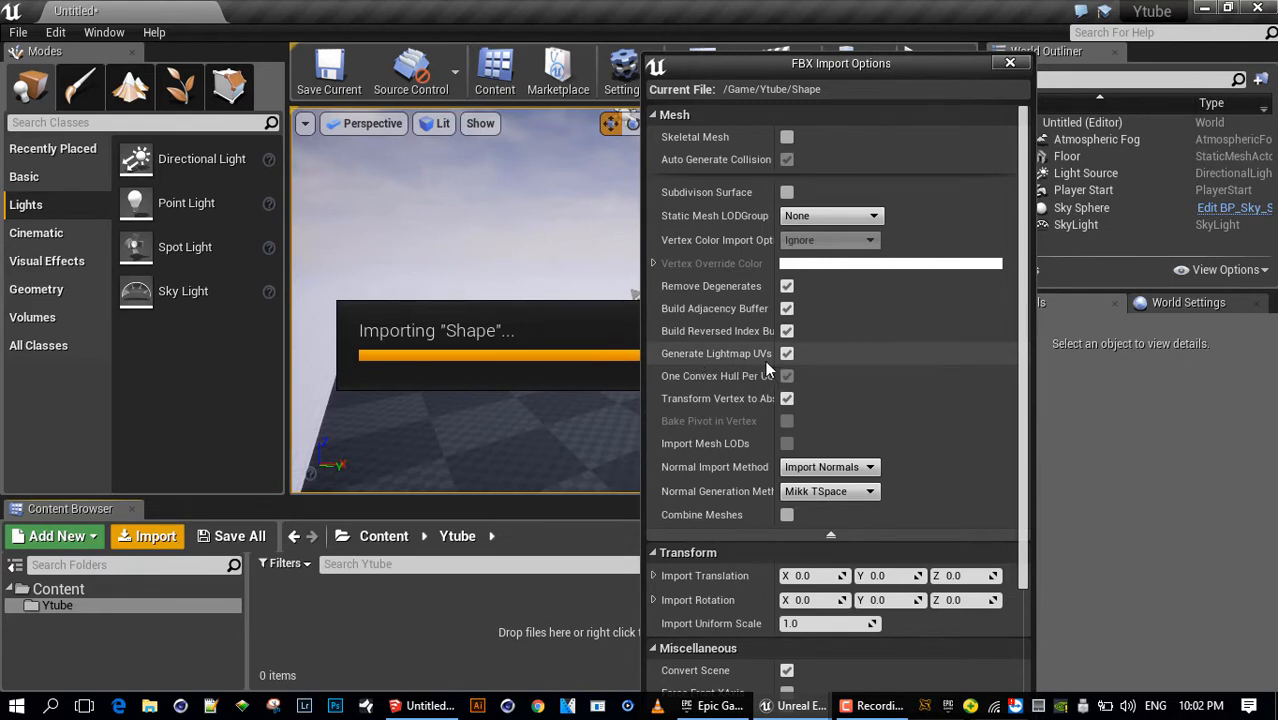
click(830, 534)
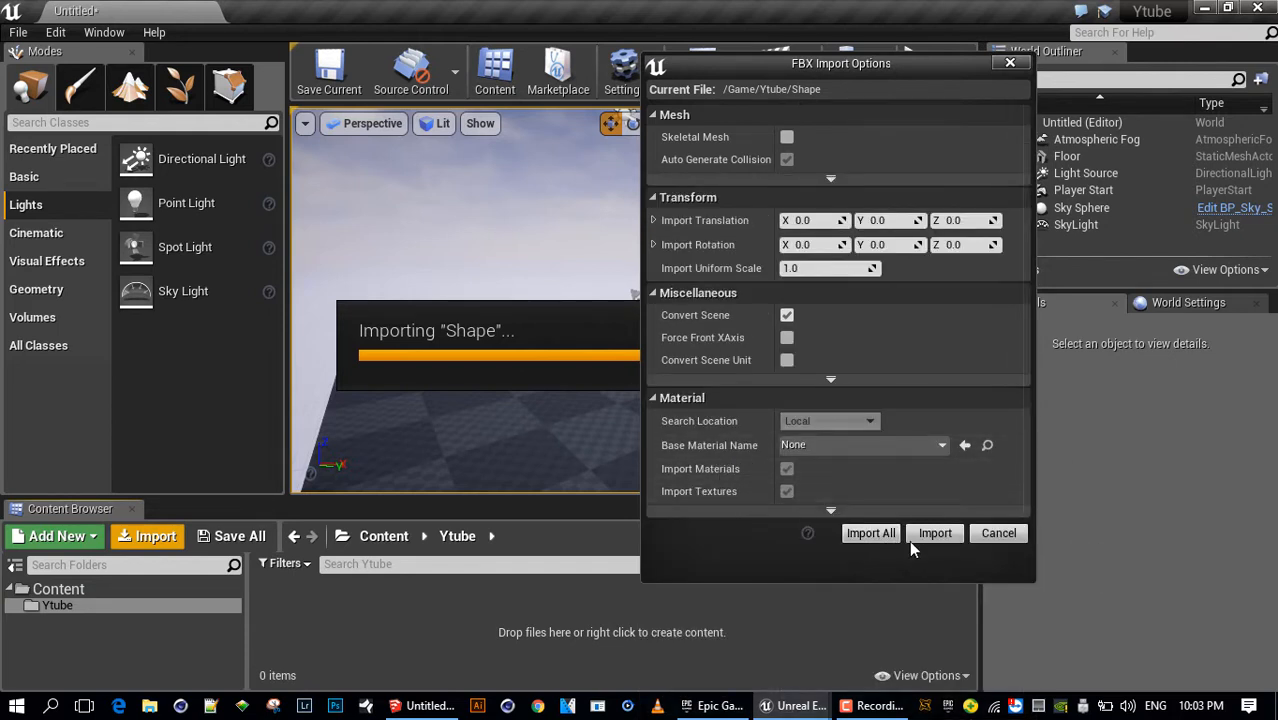
click(870, 534)
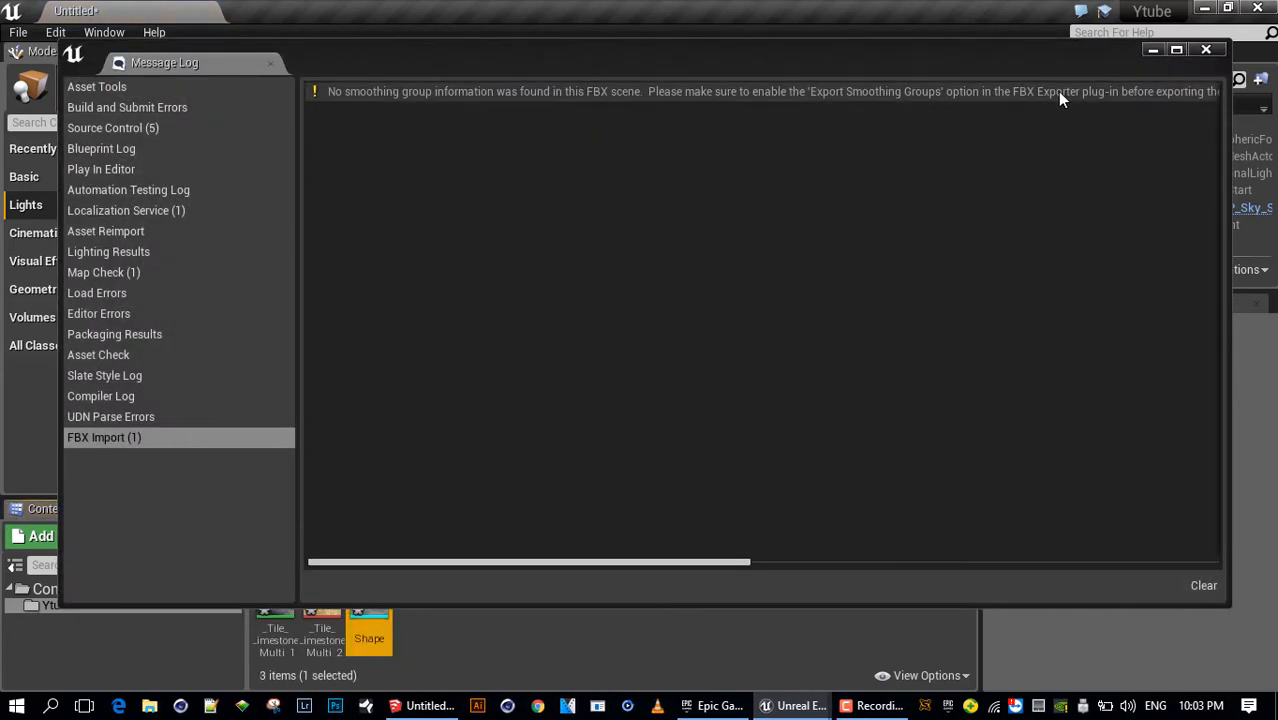
click(1207, 49)
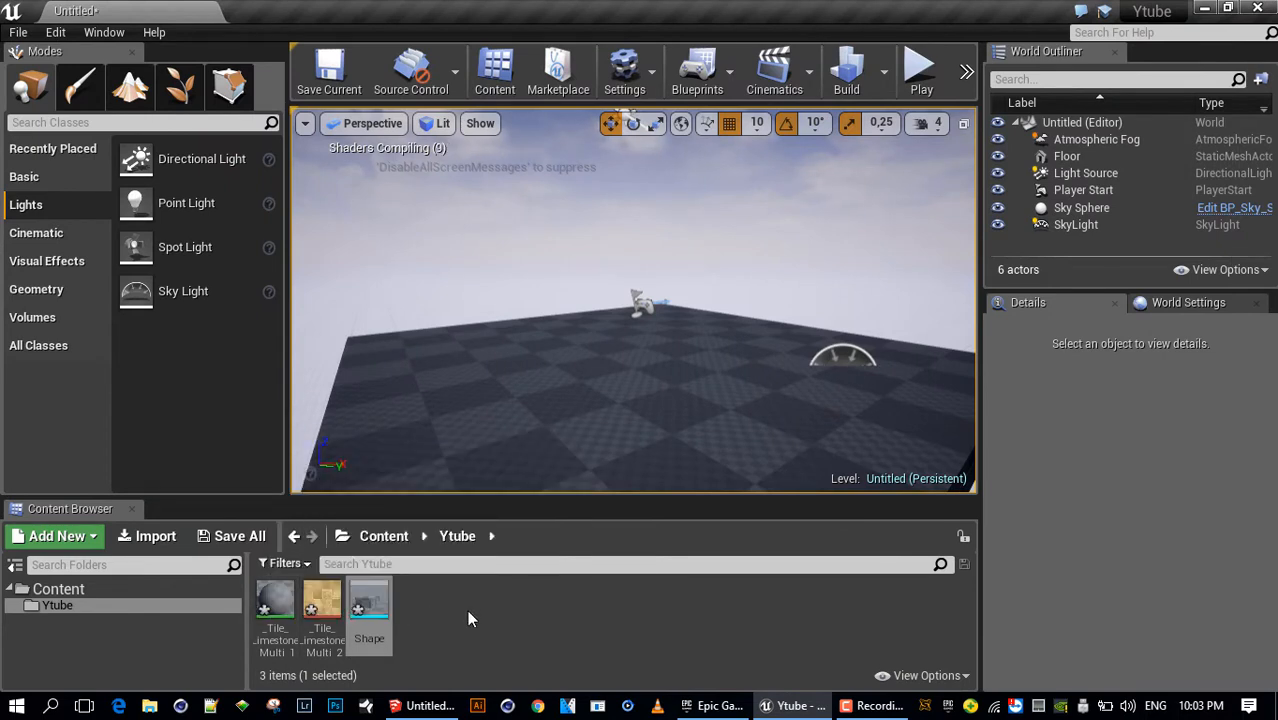
Switch to SketchUp and look over the textured source block from its short end
click(415, 706)
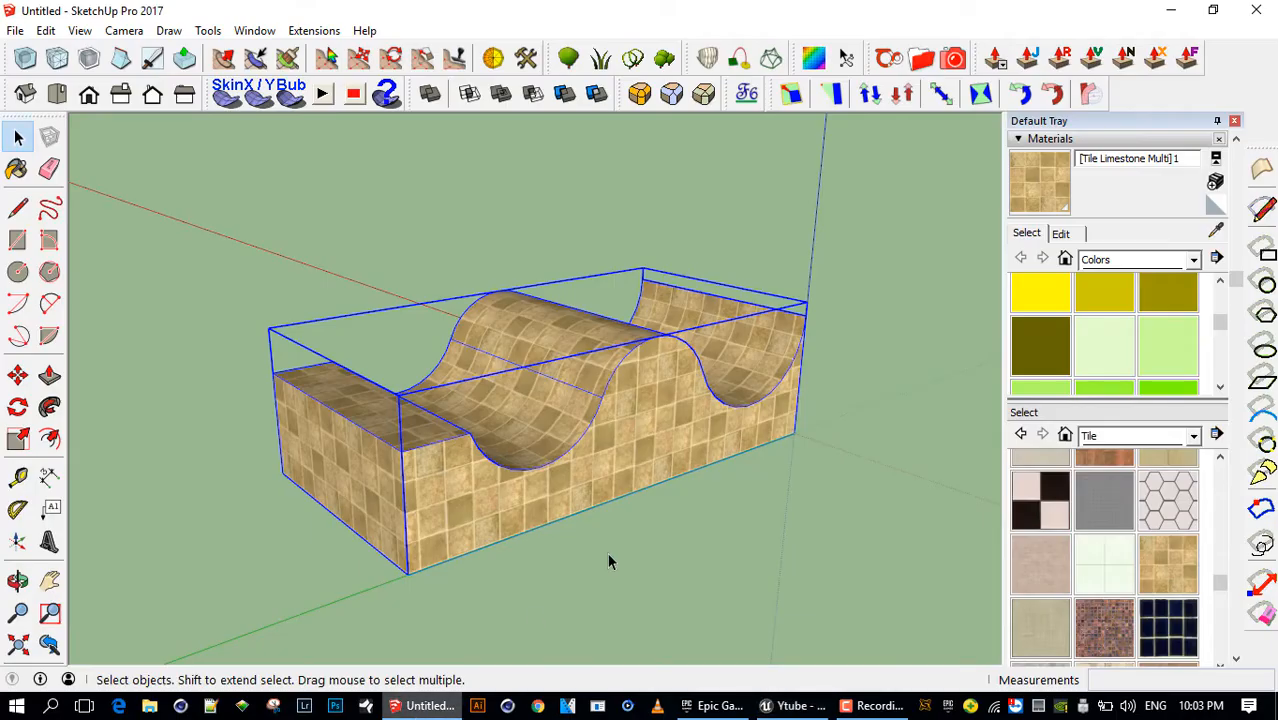
scroll(705, 497, down, 3)
mouse_move(705, 497)
middle_down()
mouse_move(884, 550)
mouse_move(690, 475)
mouse_move(662, 402)
middle_up()
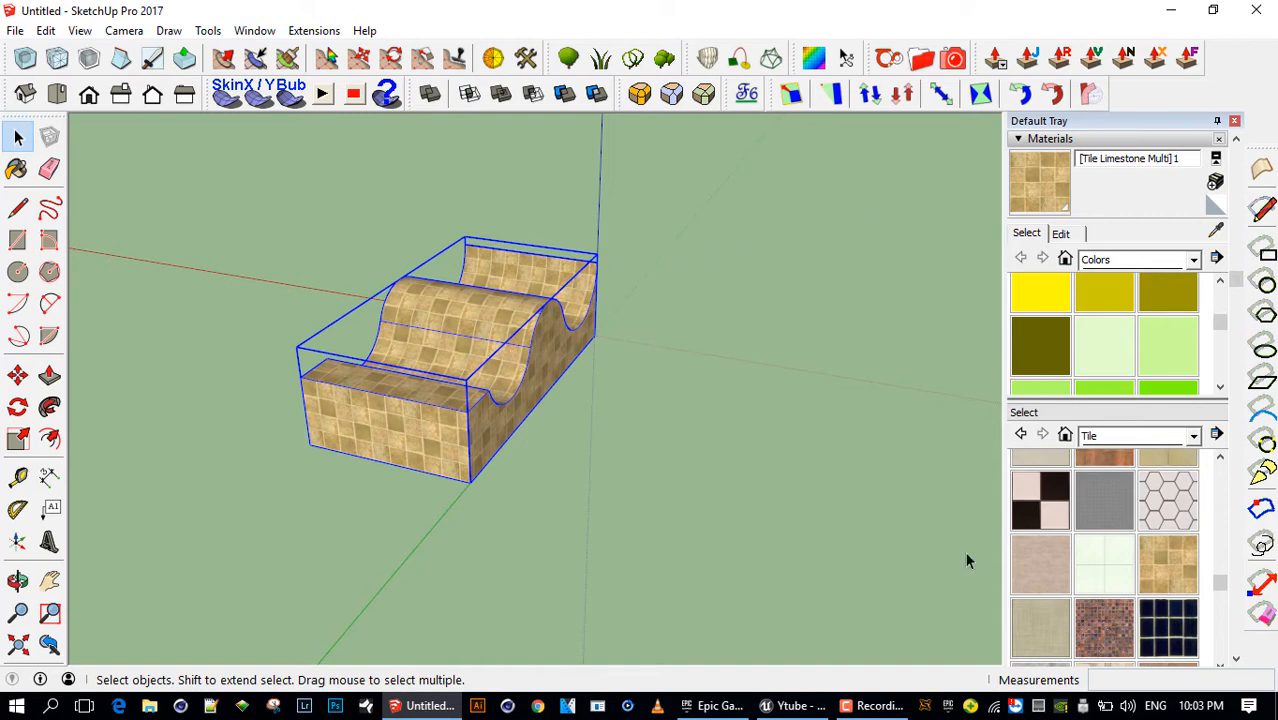
Switch to Unreal Engine and place the Shape mesh on the level's floor, framing it from its long side
click(790, 705)
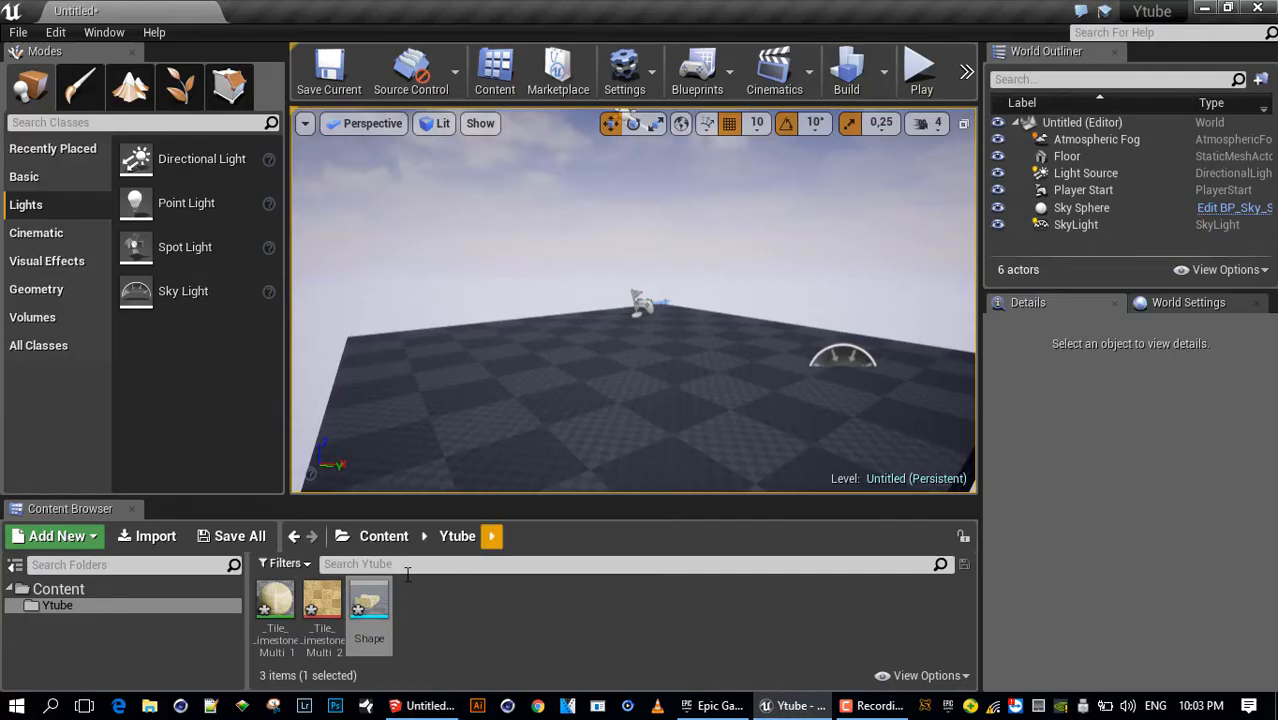
drag(369, 605, 622, 434)
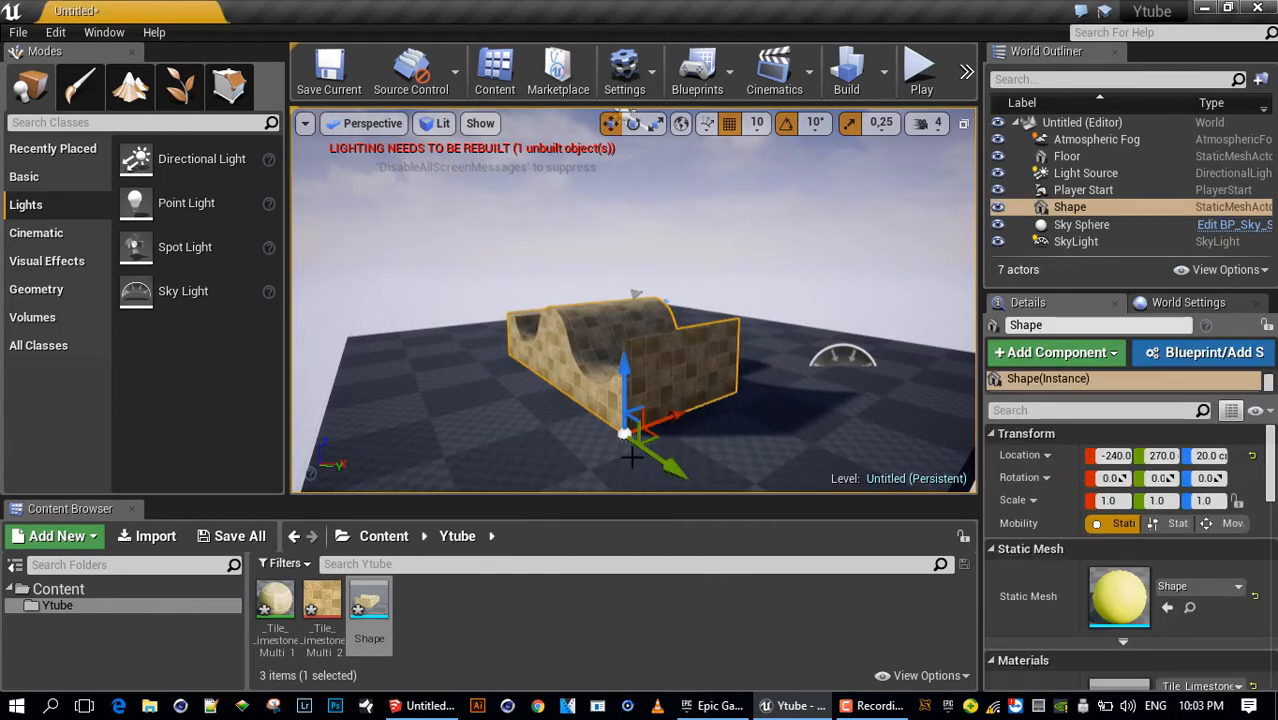
key(f)
right_drag(666, 370, 720, 368)
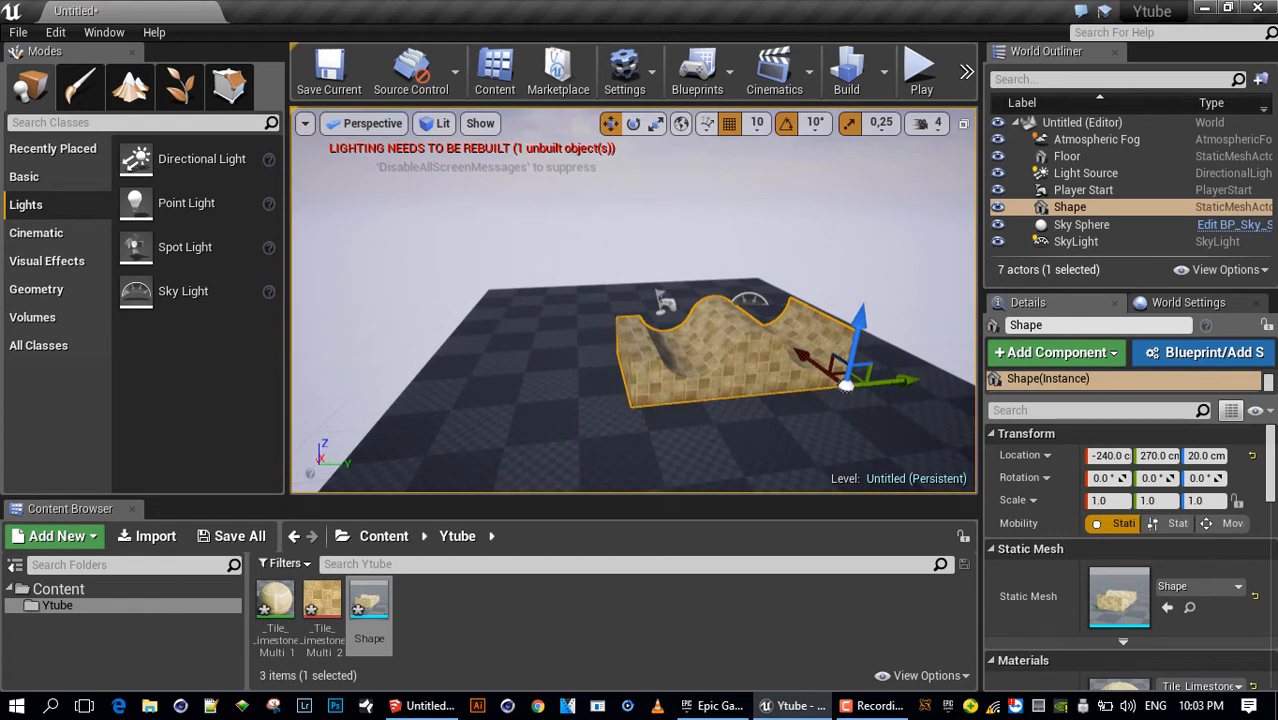
Open the placed Shape's static mesh for editing and inspect its wavy top and long side
right_click(741, 348)
click(826, 190)
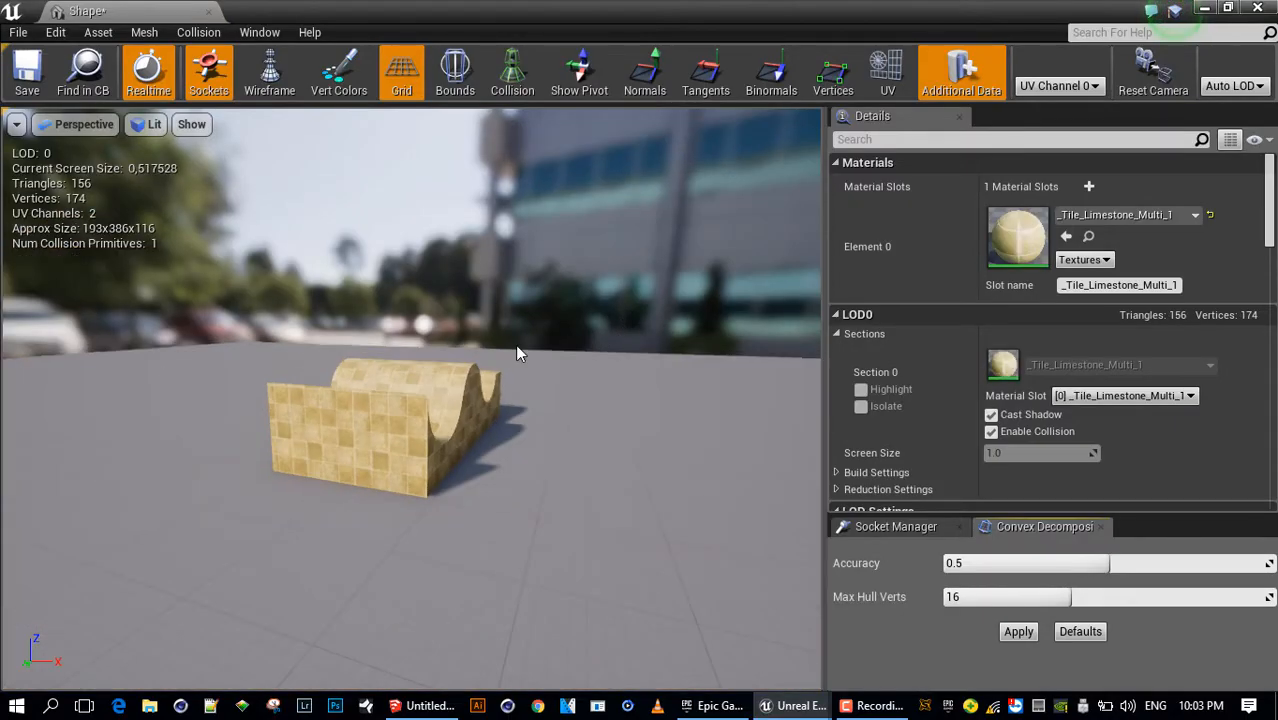
drag(516, 351, 119, 309)
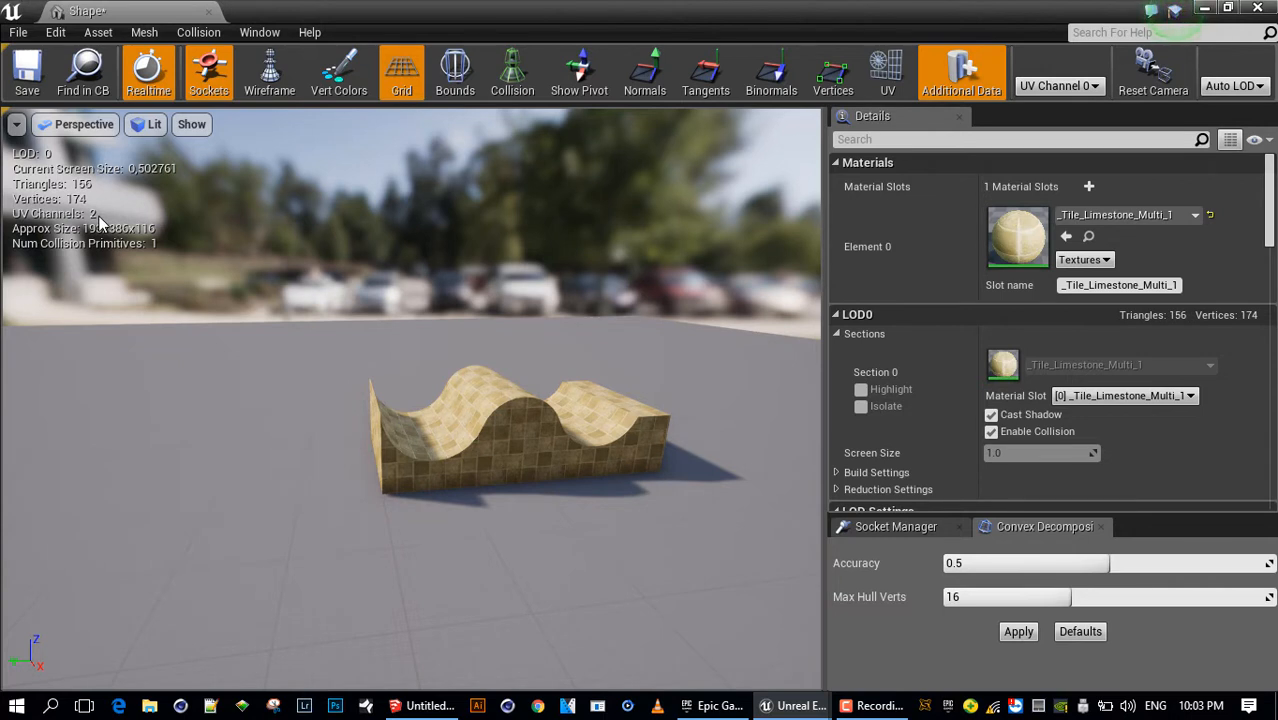
Display the mesh's UV layout for UV Channel 1, compare it with the model and close the mesh editor
click(1078, 86)
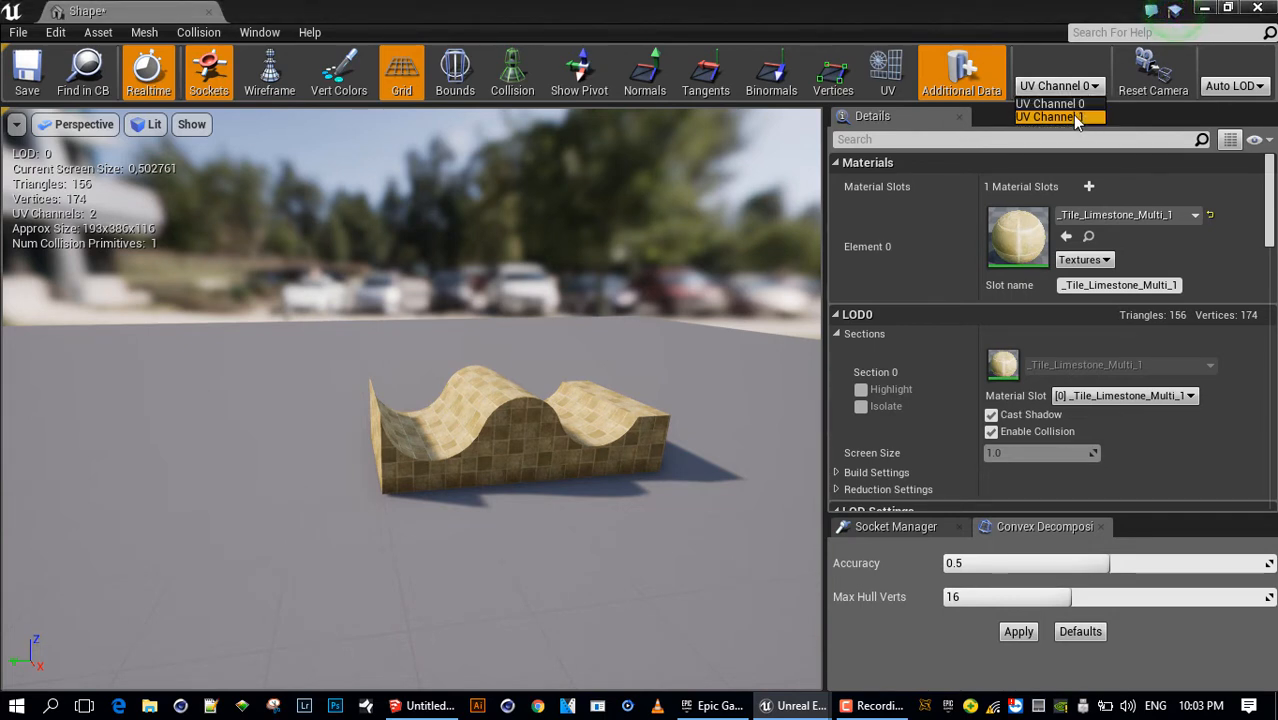
click(1076, 119)
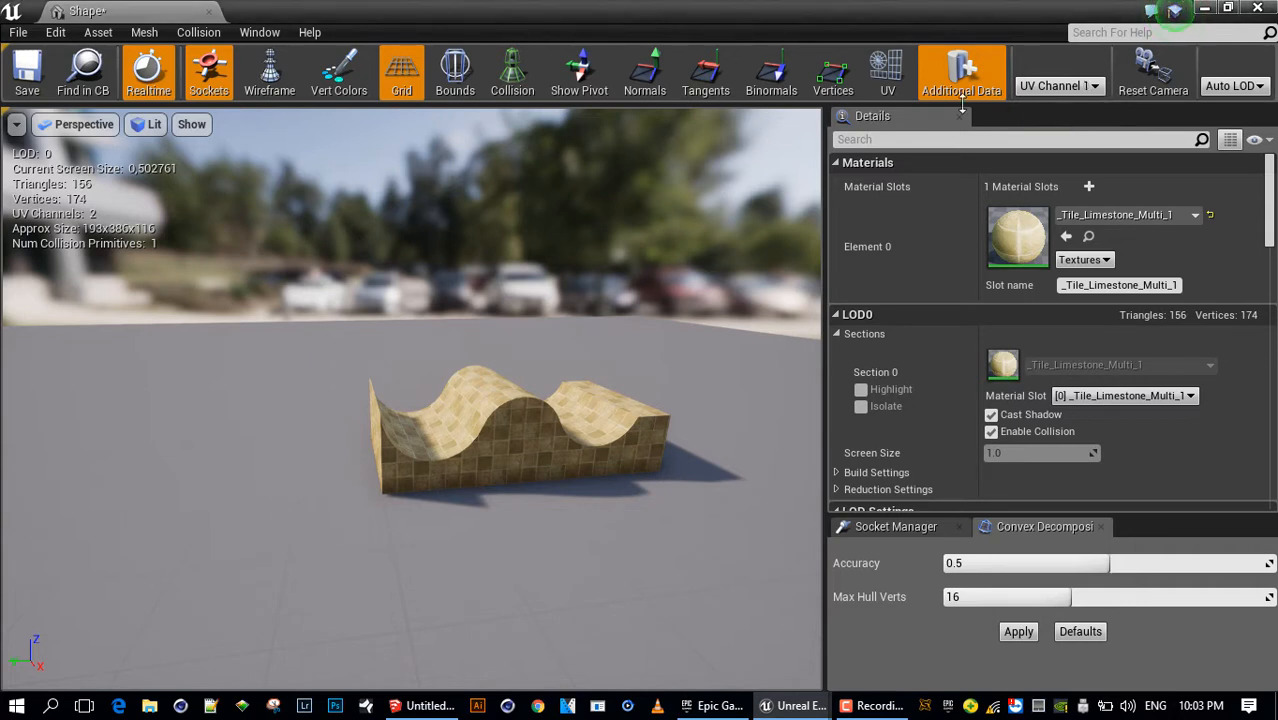
click(887, 84)
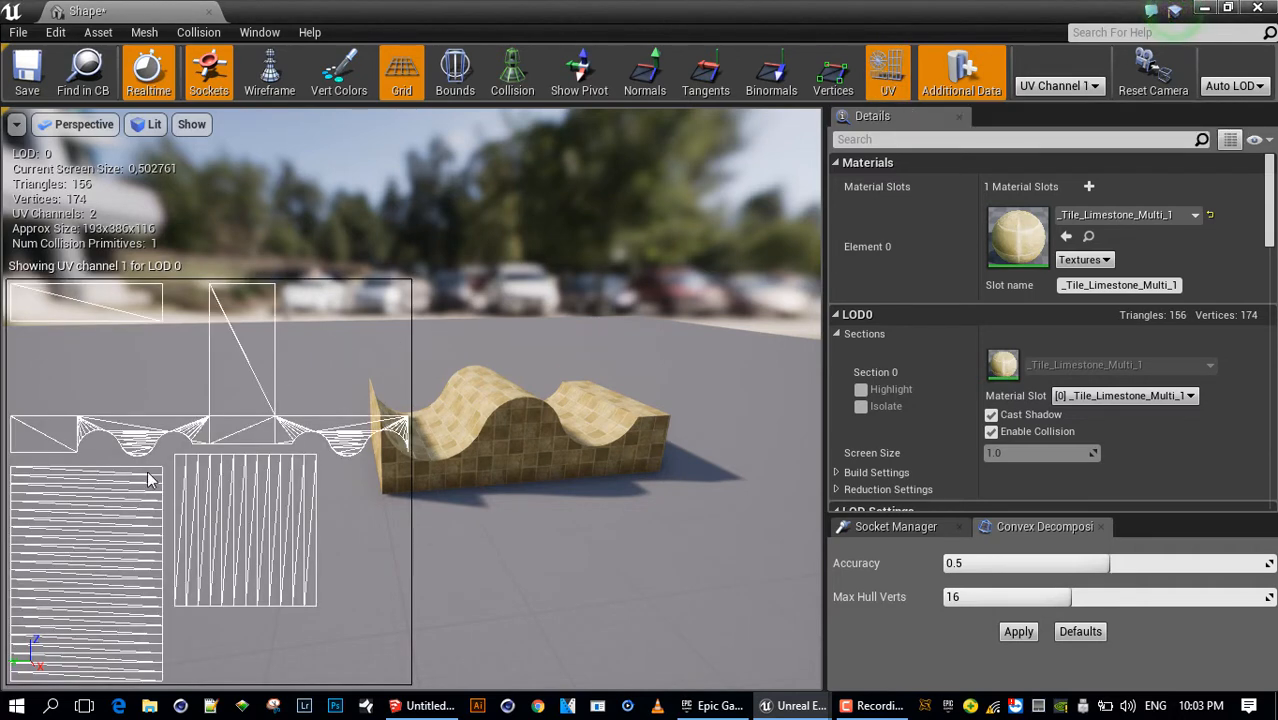
drag(503, 403, 530, 403)
middle_drag(530, 403, 475, 440)
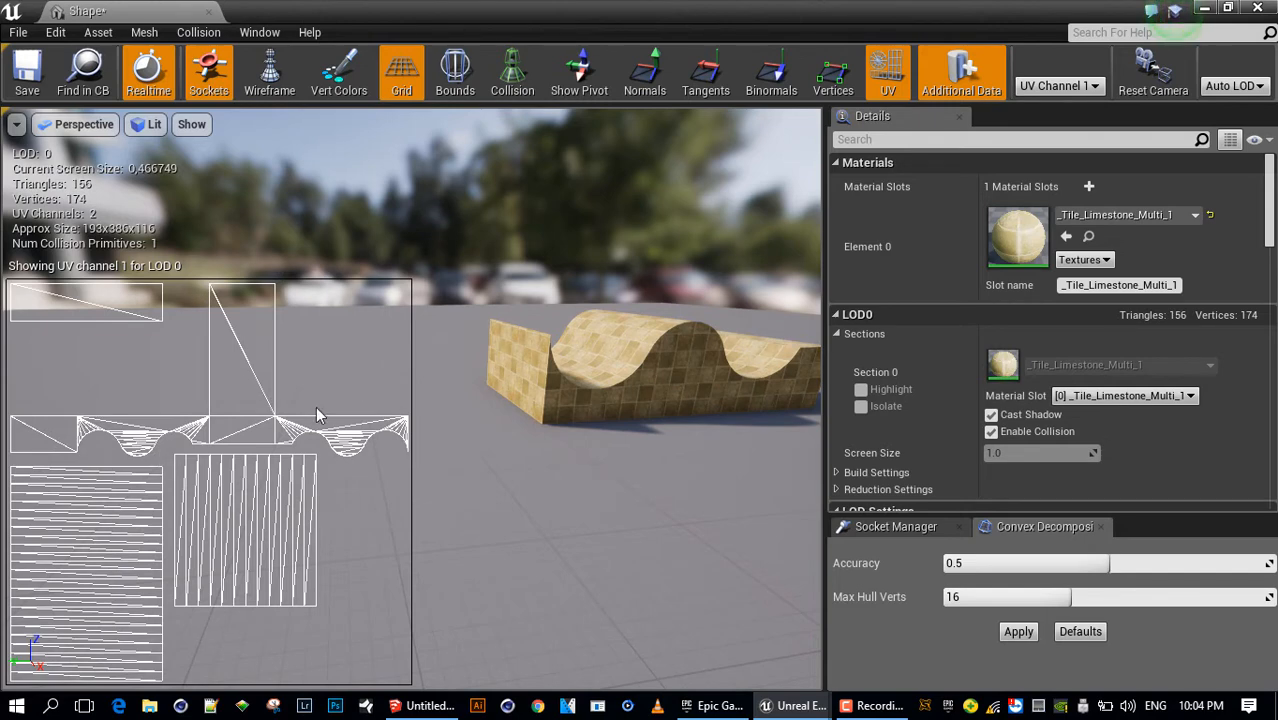
click(1257, 7)
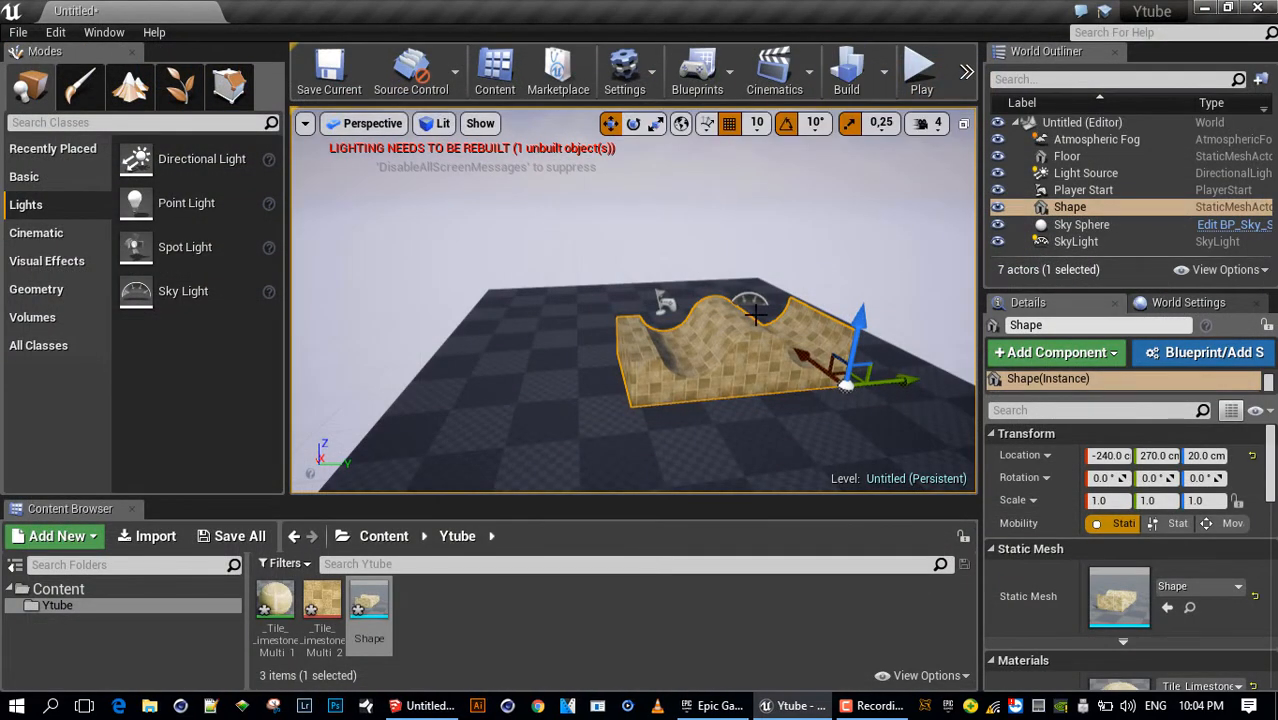
Build the level's lighting with the Shape in place and dismiss the map check log
alt+drag(742, 341, 698, 359)
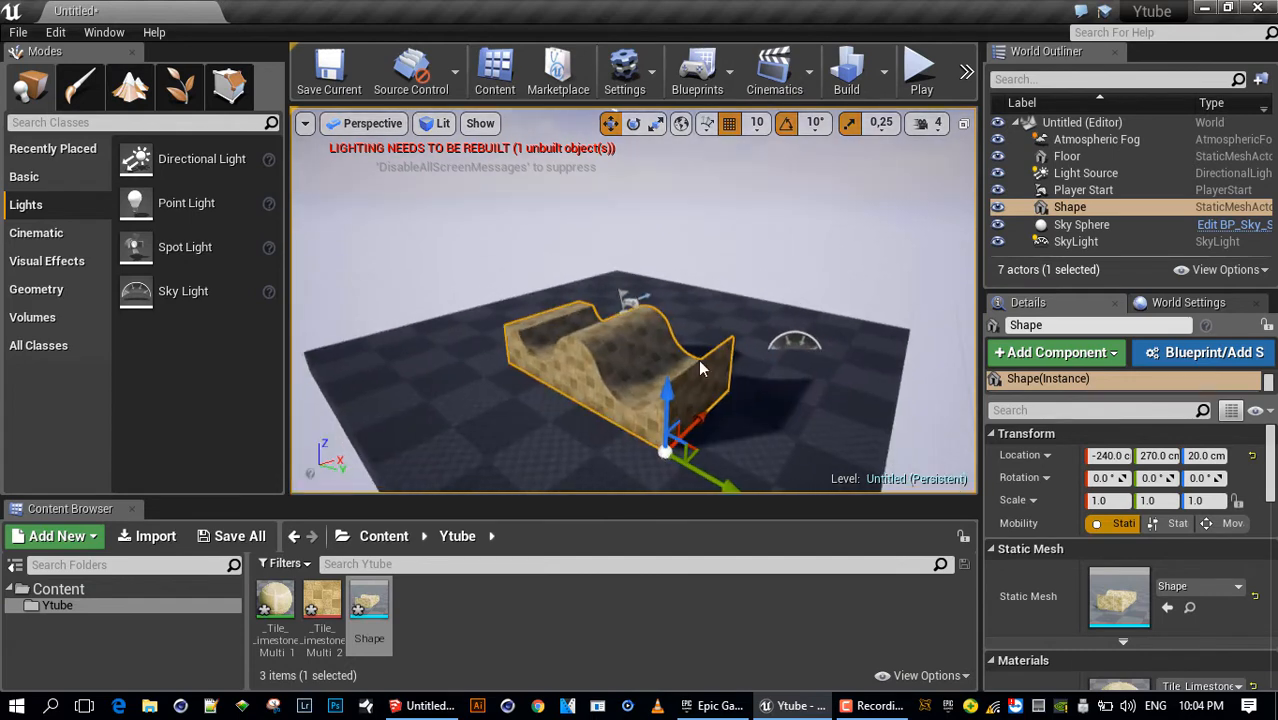
click(846, 75)
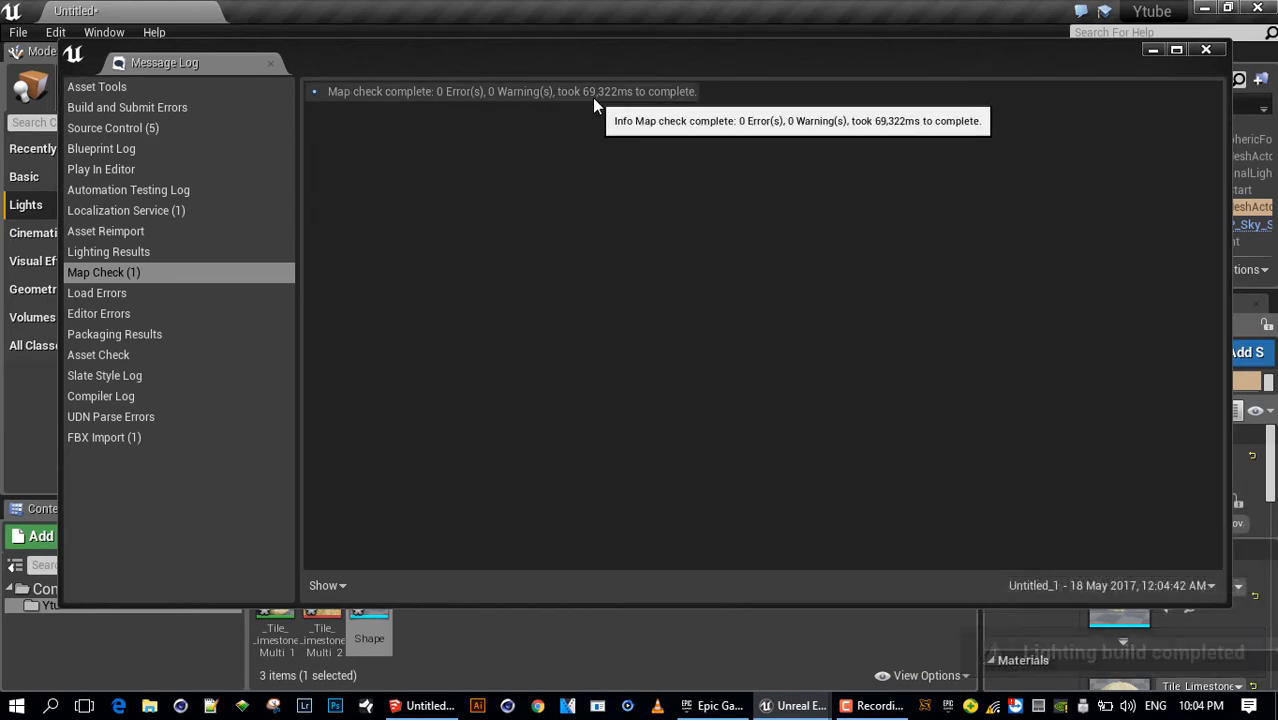
click(1207, 50)
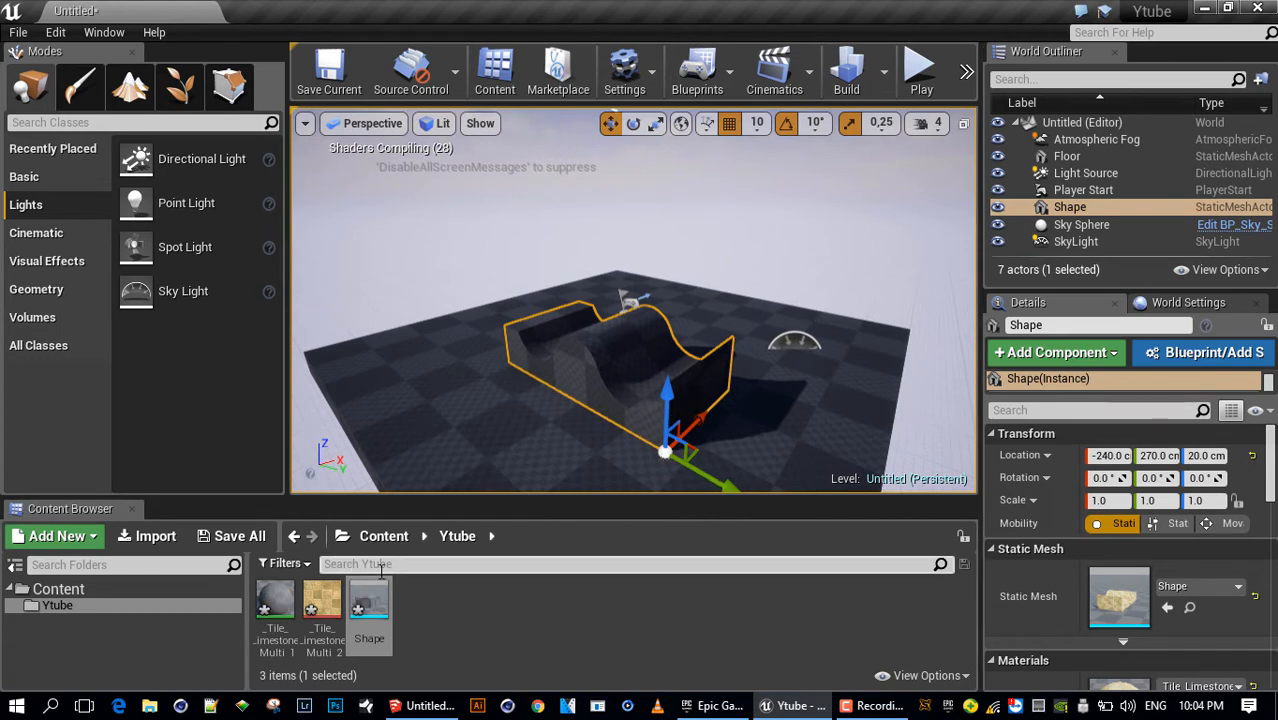
Switch to SketchUp and examine the original block's tile pattern from above for comparison
click(425, 705)
mouse_move(499, 346)
middle_down()
mouse_move(514, 262)
mouse_move(522, 322)
mouse_move(476, 335)
middle_up()
key(space)
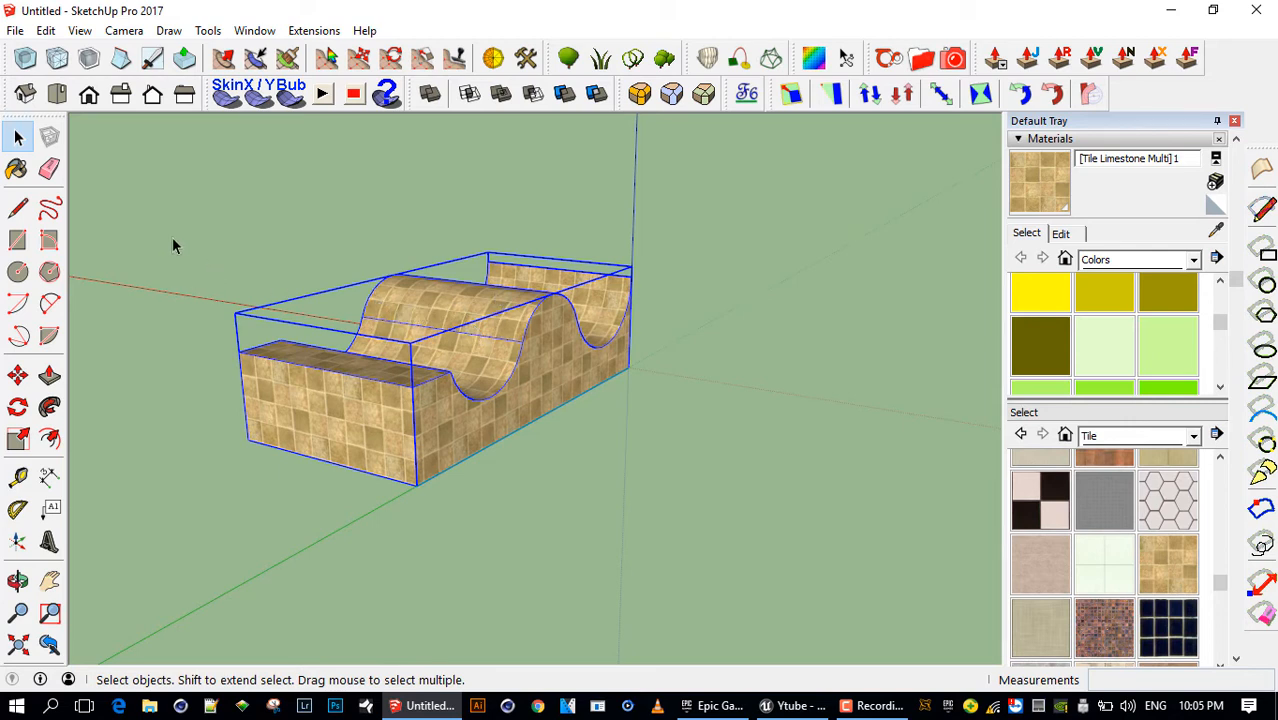
scroll(507, 307, down, 1)
middle_drag(507, 307, 505, 343)
scroll(505, 343, up, 2)
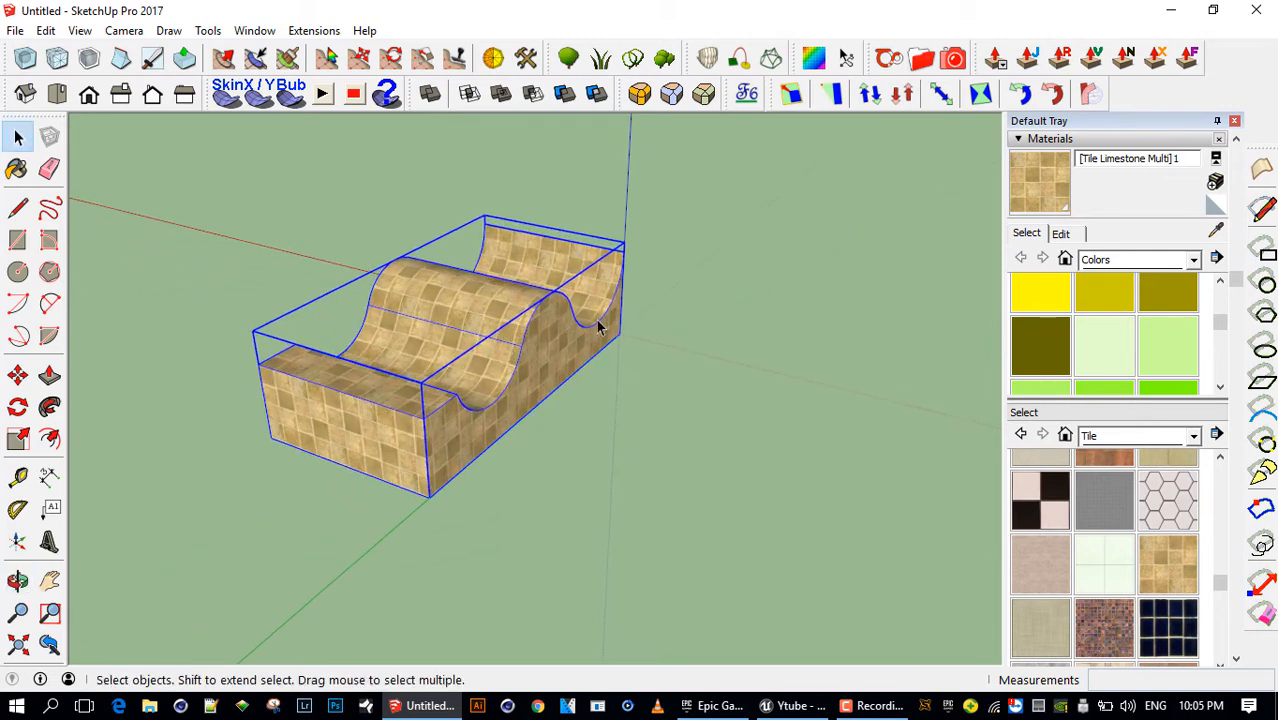
Switch to Unreal Engine and examine the lit Shape's tiling along its waves, ends and long side from several angles
click(786, 708)
alt+drag(568, 331, 520, 335)
scroll(421, 357, up, 3)
middle_drag(421, 357, 385, 374)
alt+drag(408, 379, 375, 368)
alt+drag(624, 293, 560, 274)
scroll(622, 289, up, 5)
scroll(621, 290, down, 5)
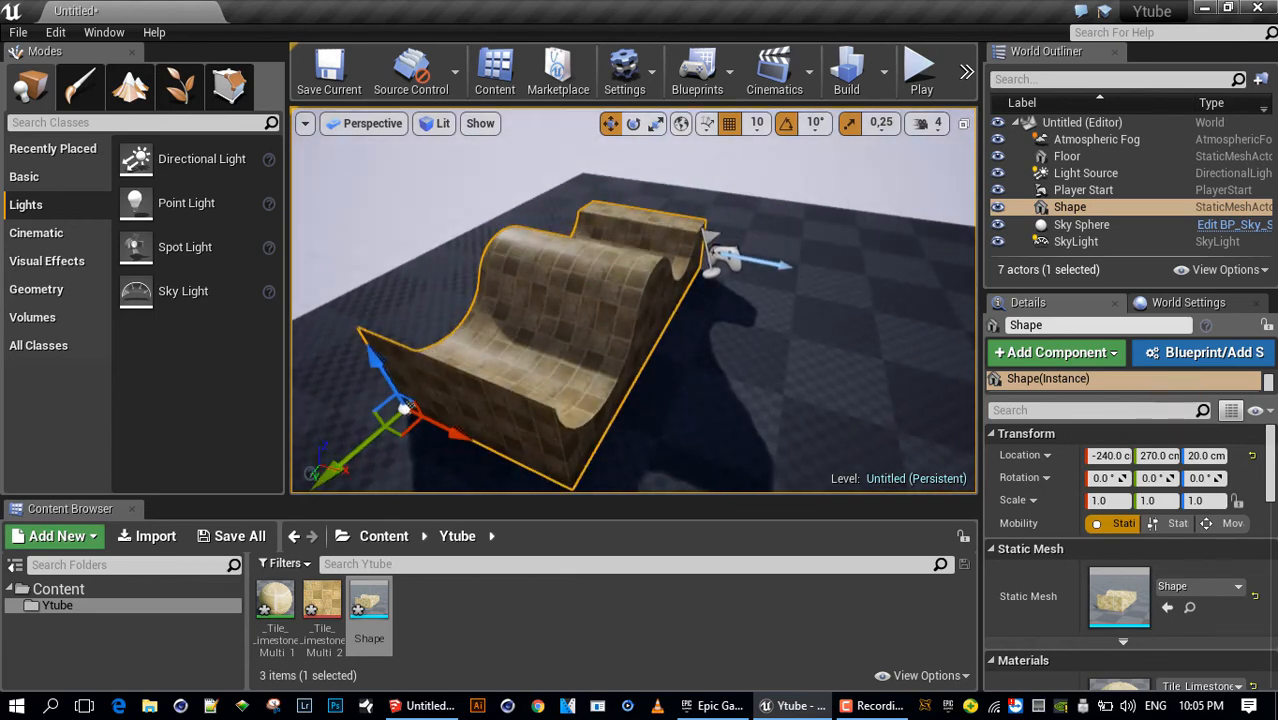
alt+drag(614, 311, 525, 293)
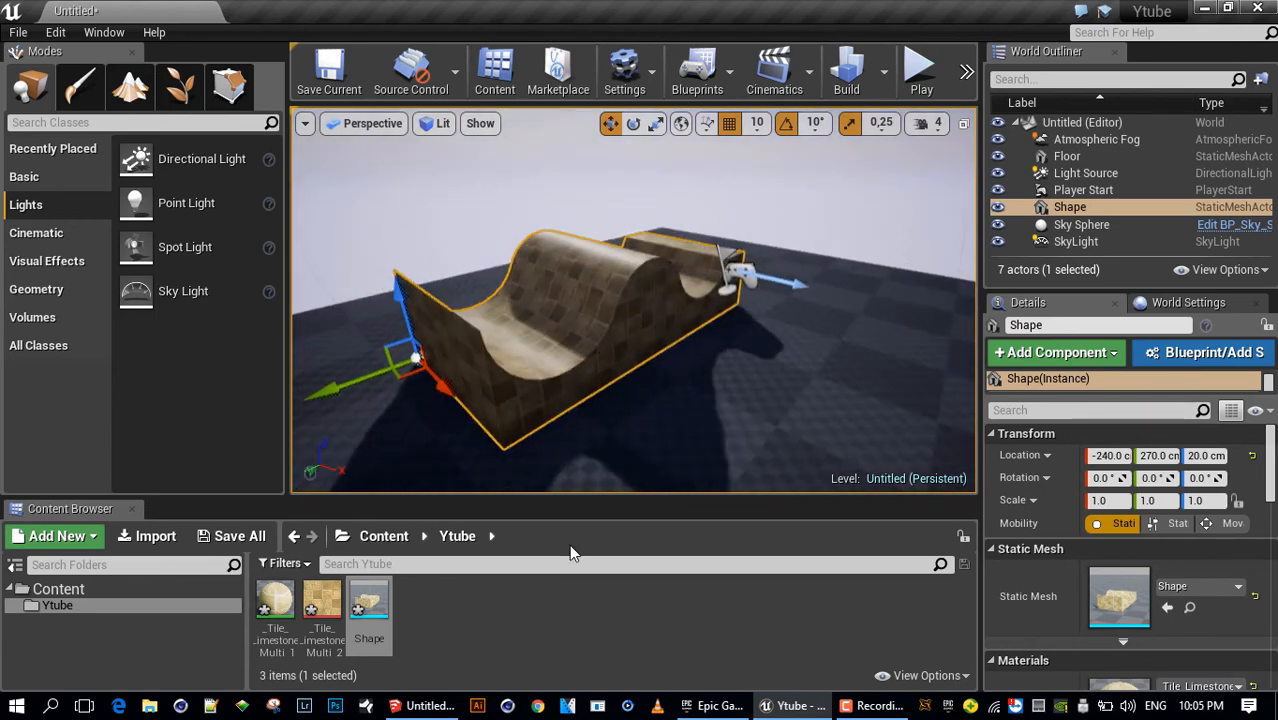
scroll(579, 345, up, 2)
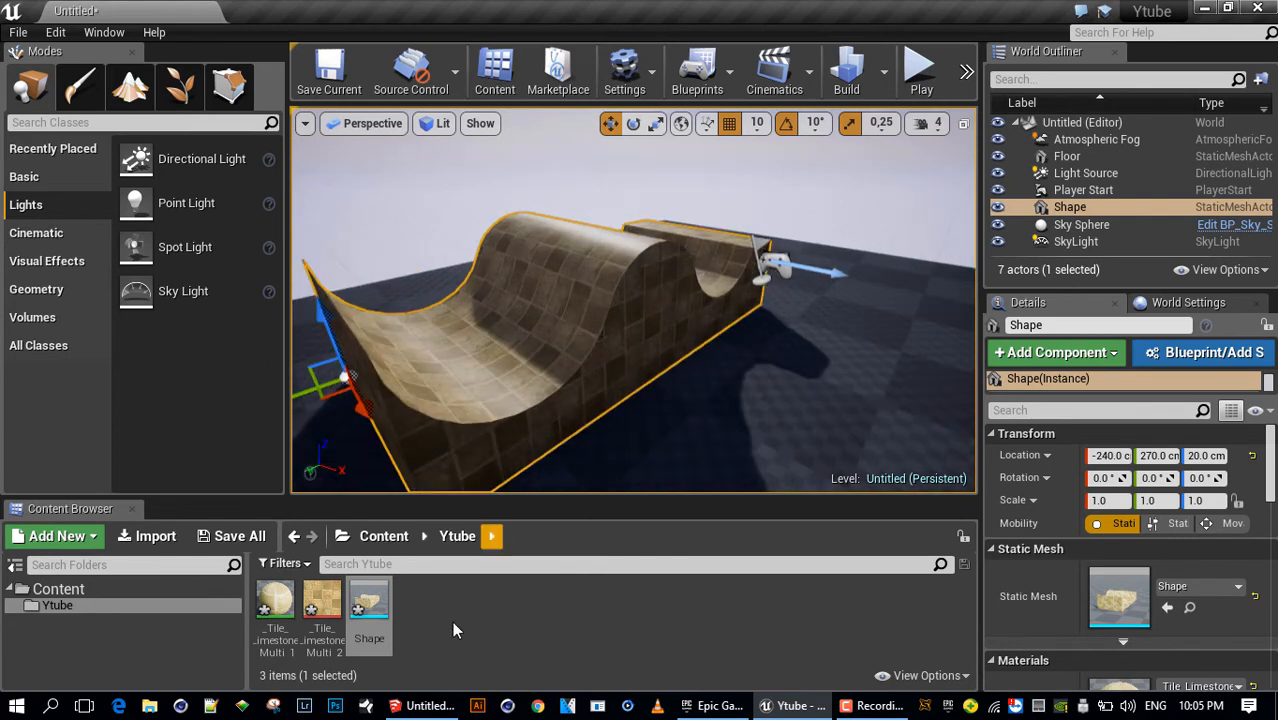
Switch to SketchUp and try a Joint Push Pull on the block's faces with a 0.54 m offset
click(416, 707)
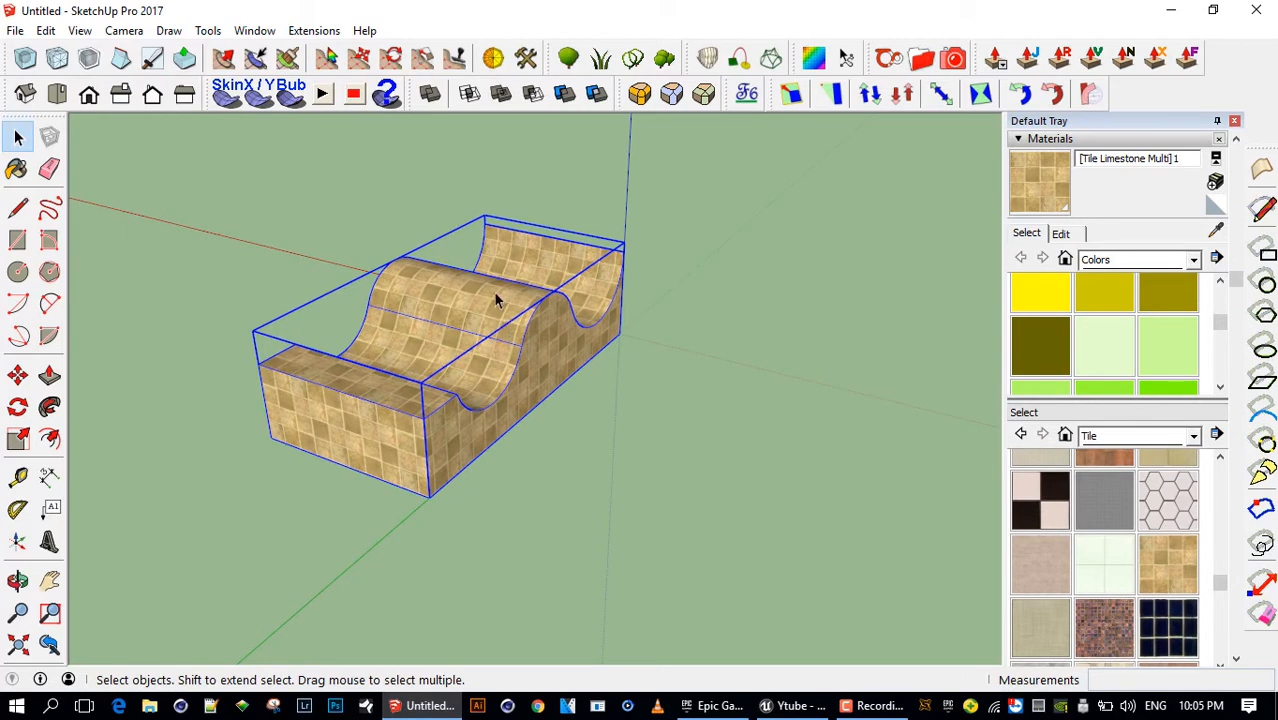
middle_drag(493, 291, 531, 340)
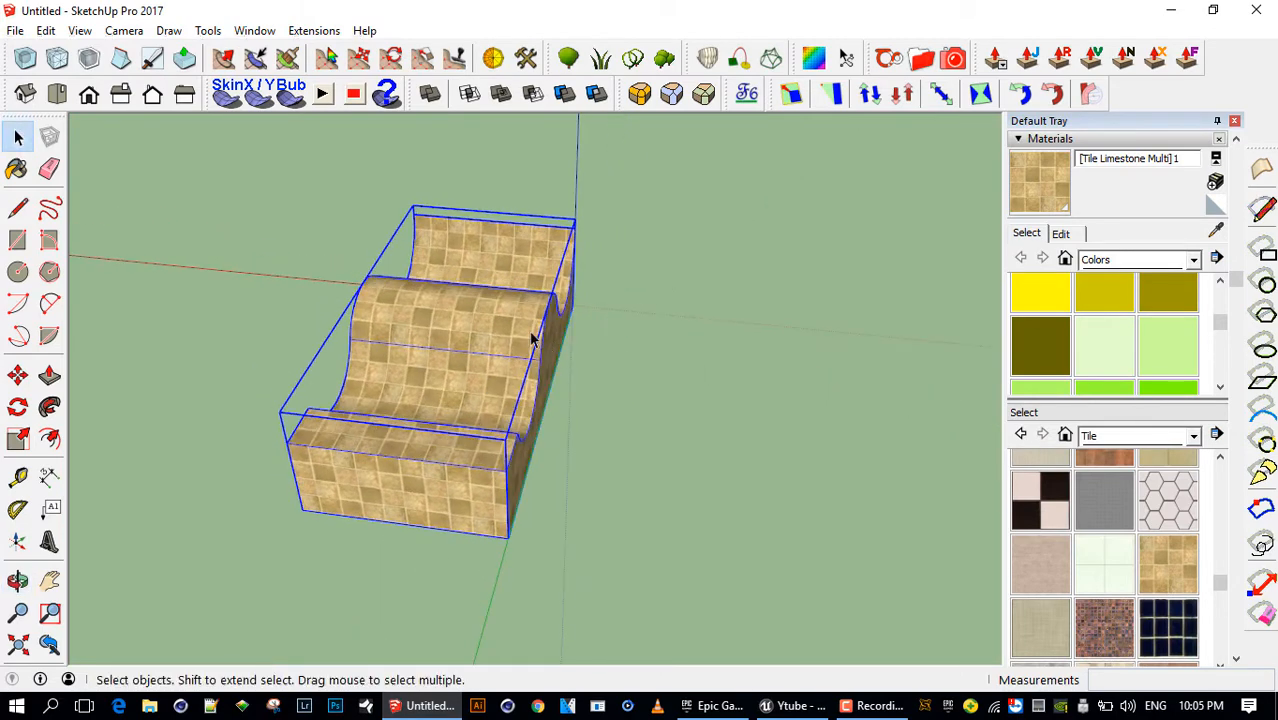
click(1027, 58)
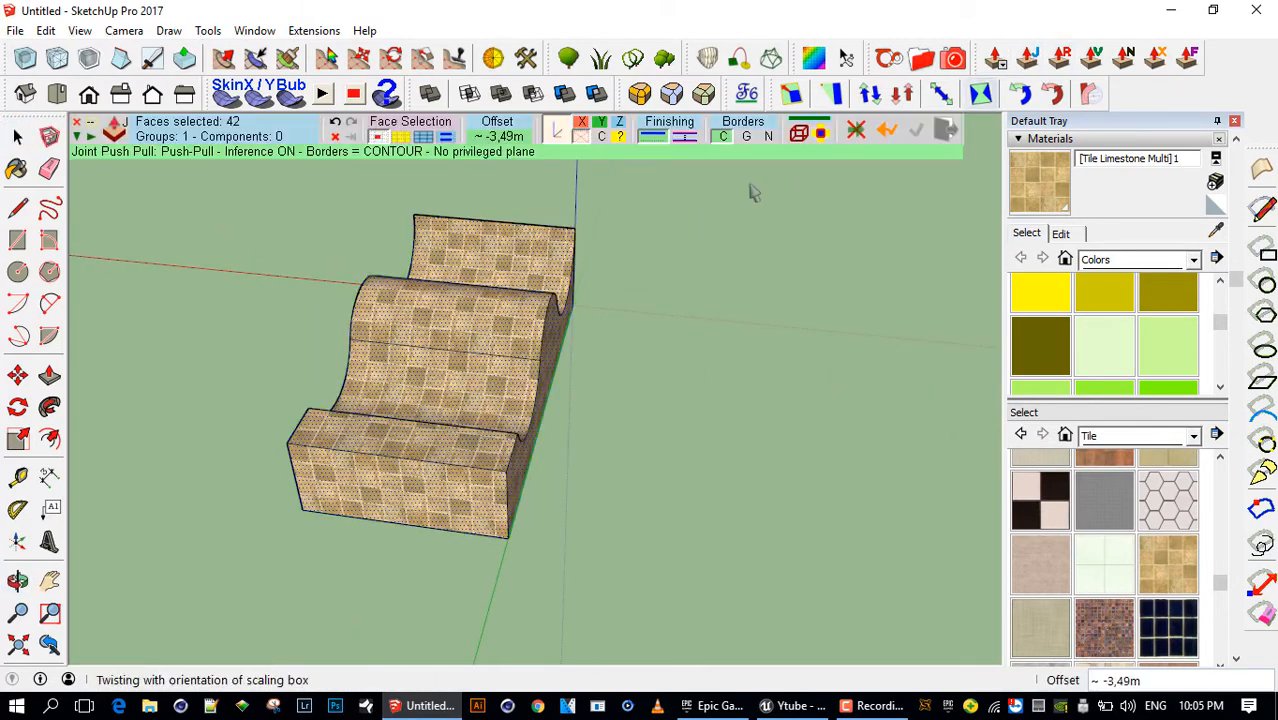
drag(506, 318, 490, 290)
mouse_move(650, 334)
middle_down()
mouse_move(705, 342)
mouse_move(436, 365)
mouse_move(806, 150)
middle_up()
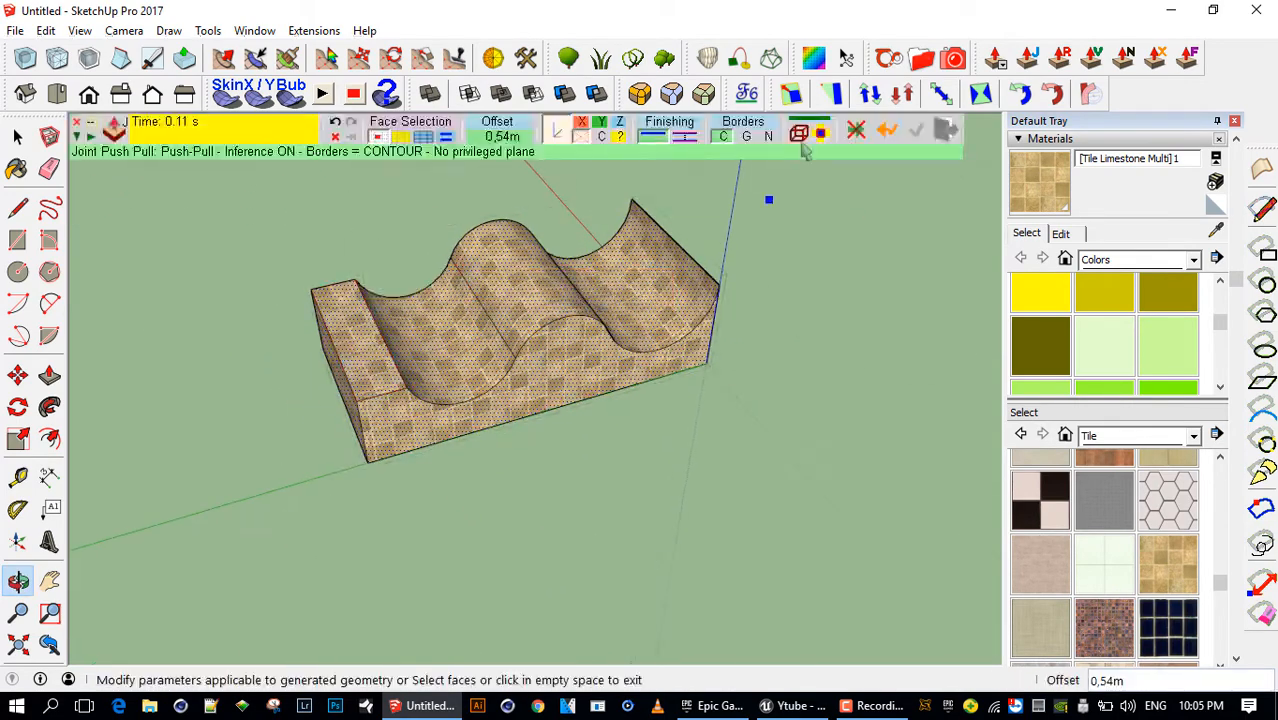
Try Joint Push Pull on the whole block once more from its middle wave, leave the tool and clear the selection
click(1027, 58)
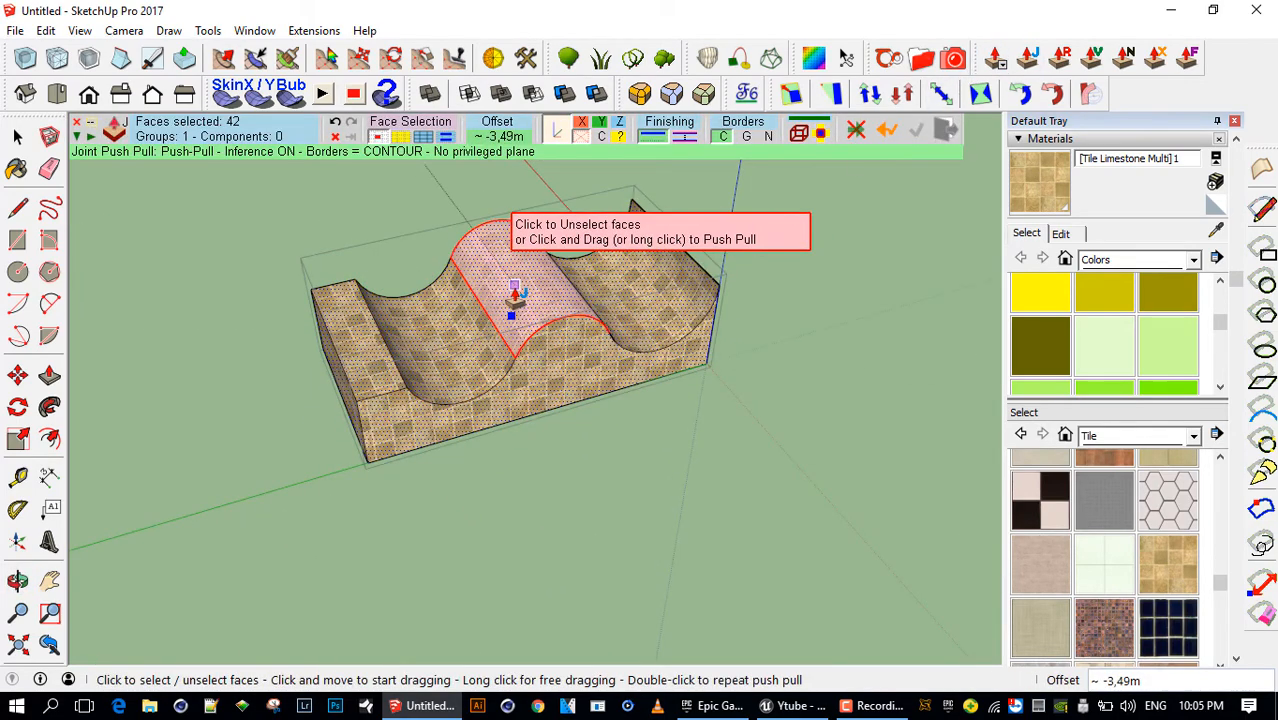
drag(513, 293, 507, 285)
click(603, 450)
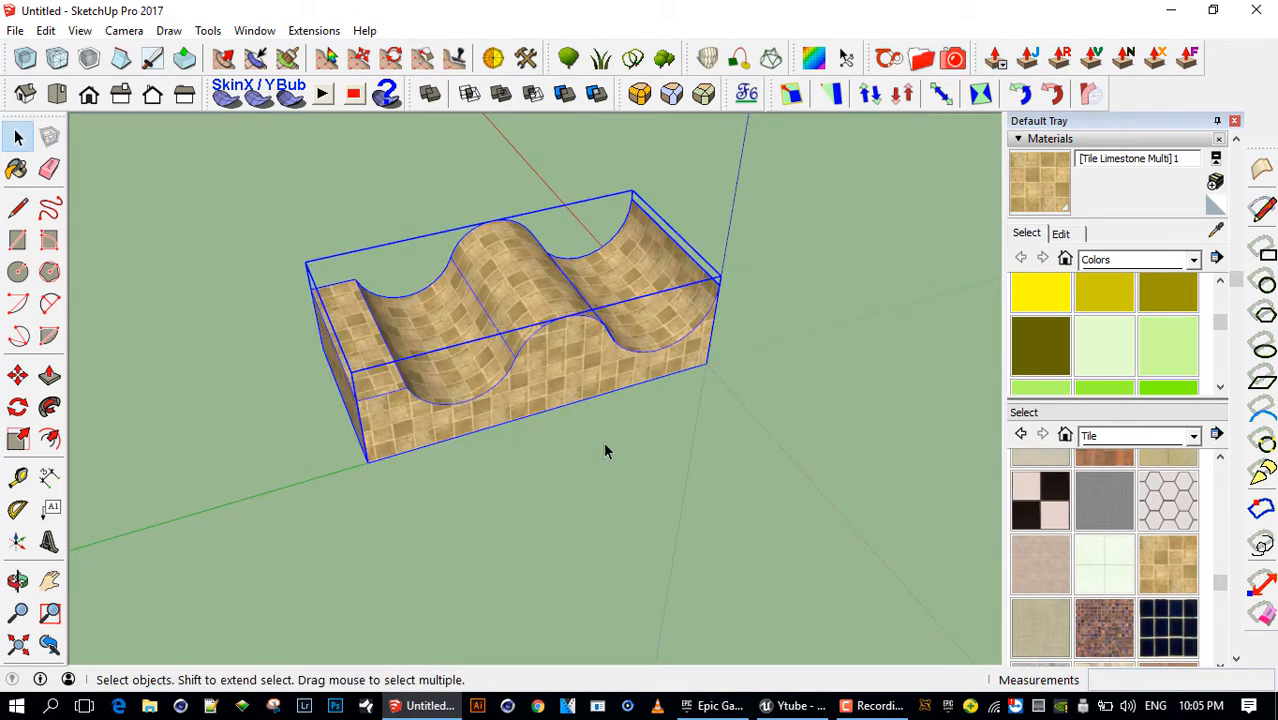
click(604, 451)
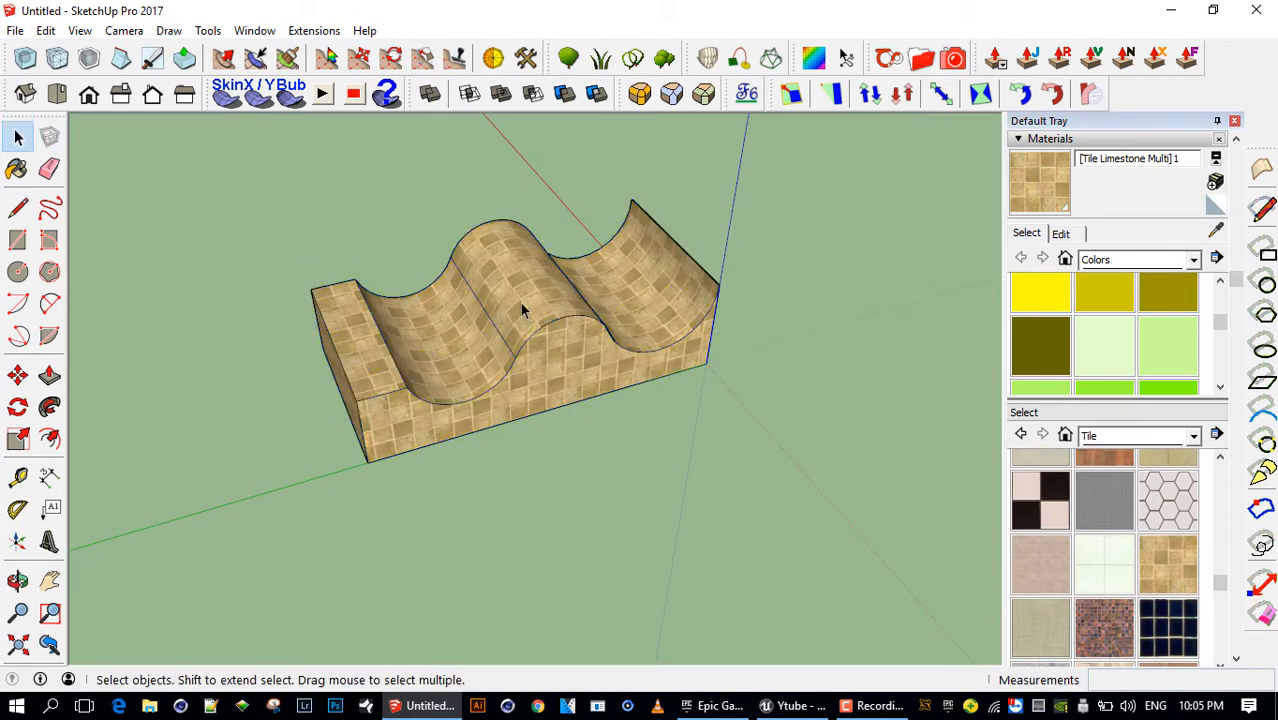
Thicken the block's middle wave upward with Joint Push Pull by an offset of about 0.54 m
click(1027, 58)
drag(537, 290, 540, 254)
middle_drag(578, 385, 876, 408)
middle_drag(639, 402, 340, 313)
scroll(560, 332, up, 4)
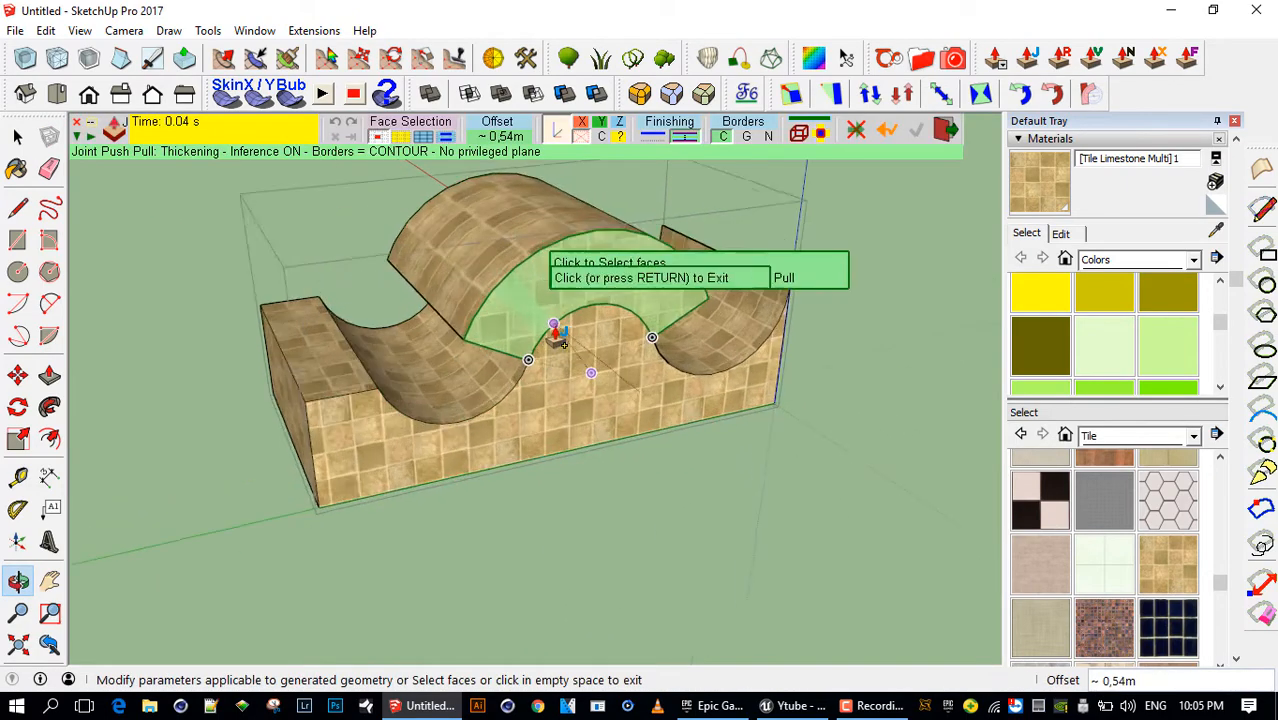
click(762, 510)
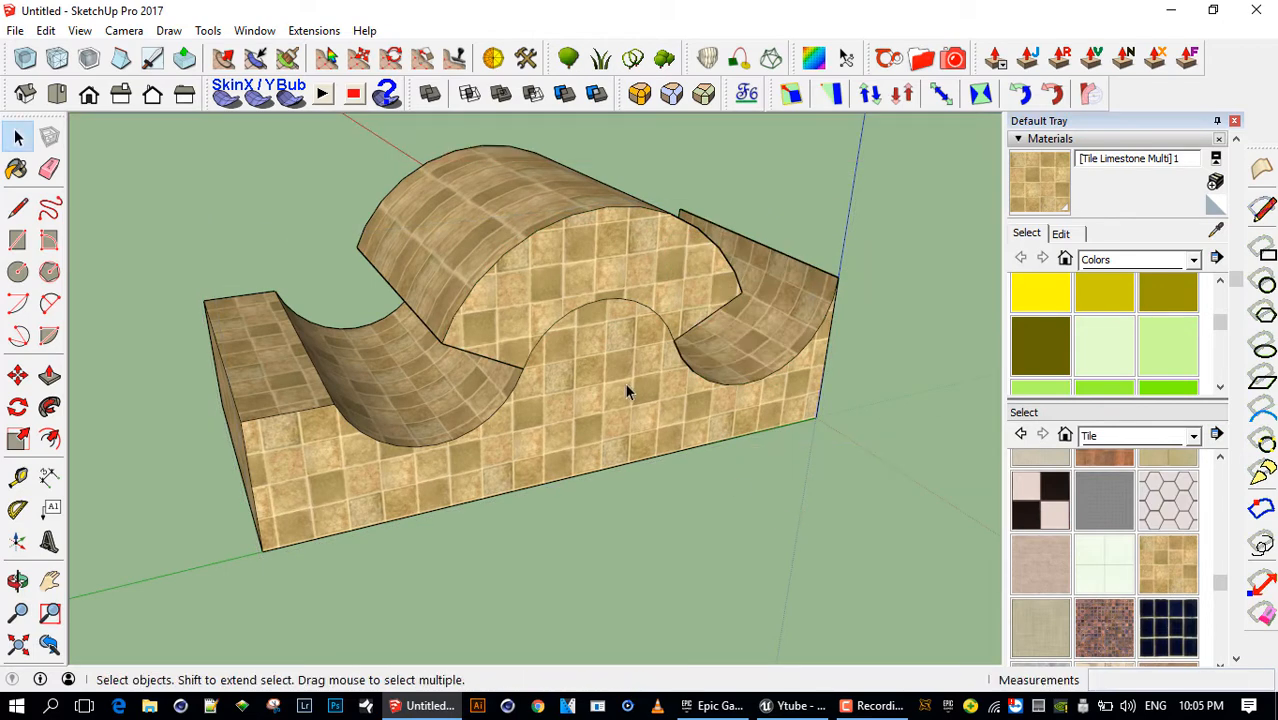
middle_drag(613, 352, 610, 347)
key(e)
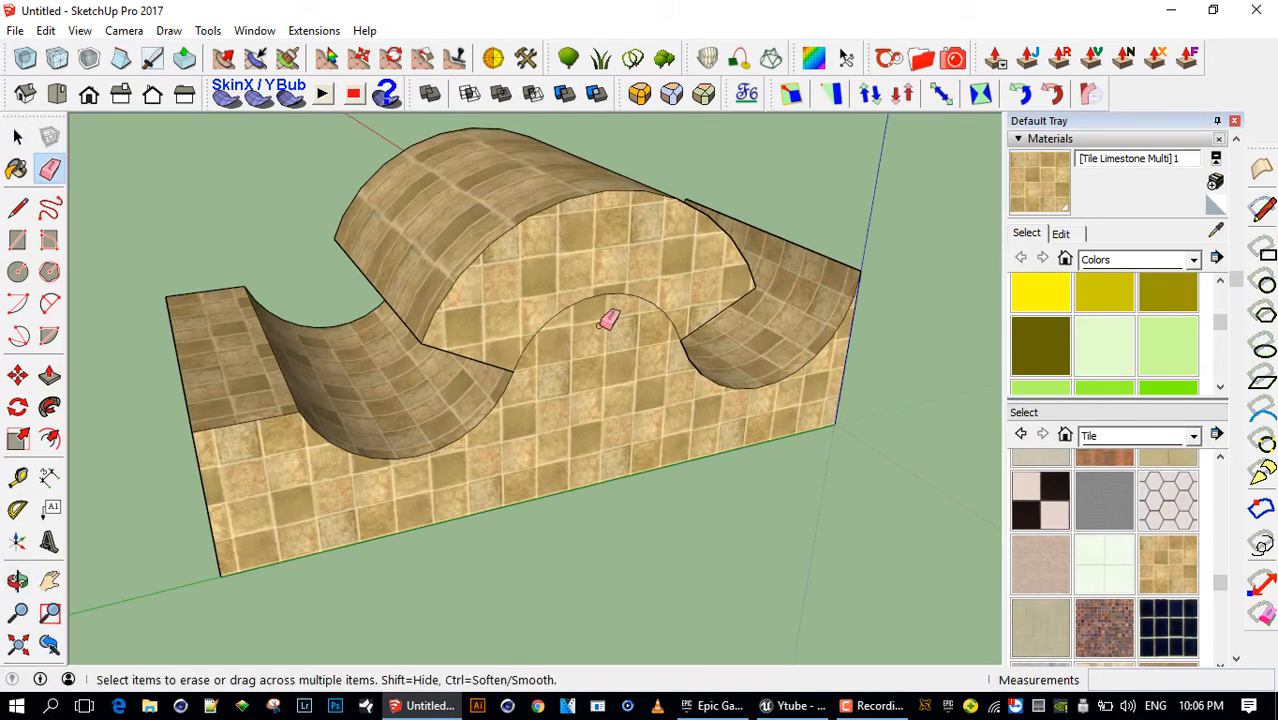
click(600, 294)
key(ctrl+z)
Open the block's group and erase the curved seam under the thickened wave on both long sides
key(space)
triple_click(604, 343)
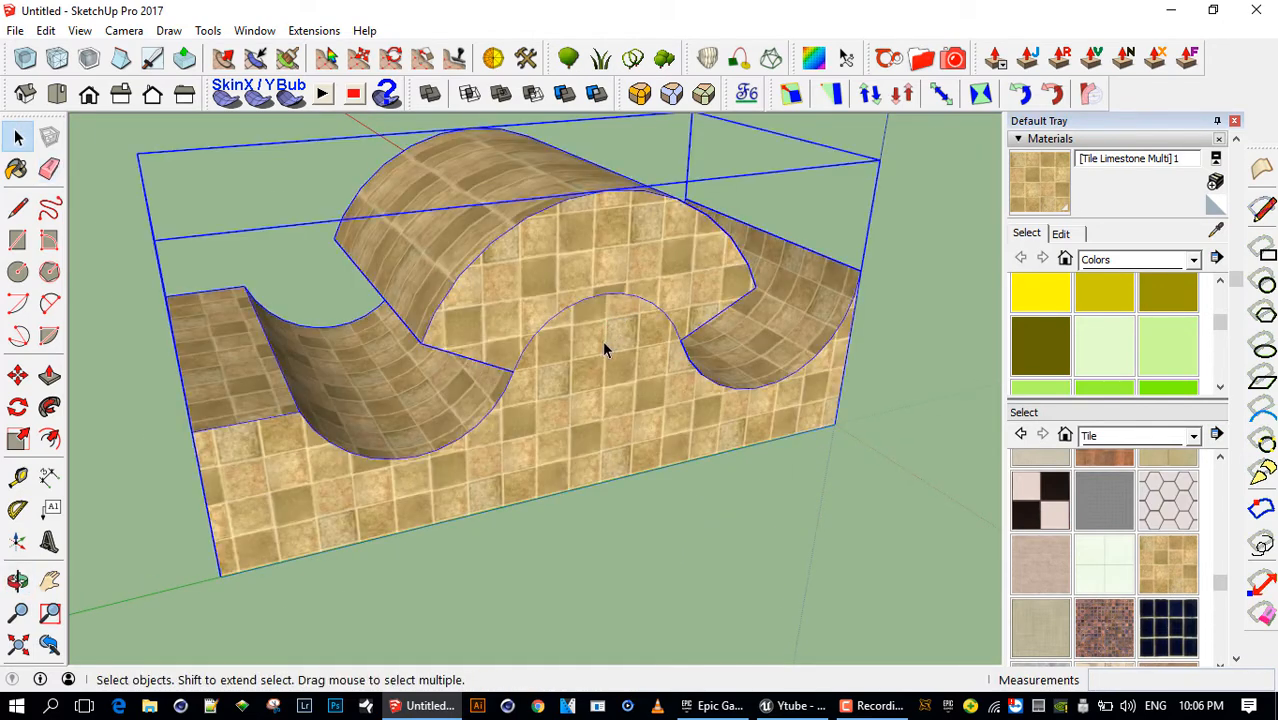
click(603, 300)
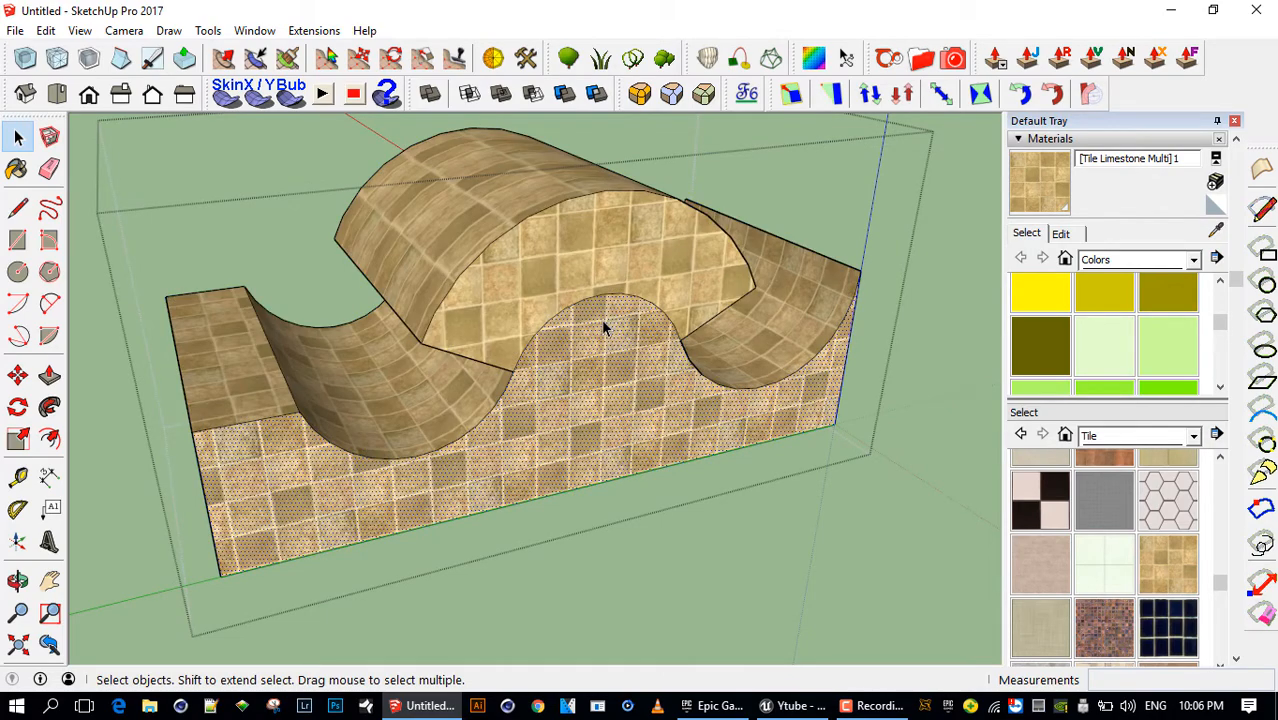
key(e)
click(598, 290)
middle_drag(652, 362, 1236, 408)
mouse_move(420, 338)
mouse_down()
mouse_move(441, 293)
mouse_move(446, 307)
mouse_up()
scroll(447, 335, down, 3)
key(space)
middle_drag(911, 395, 648, 290)
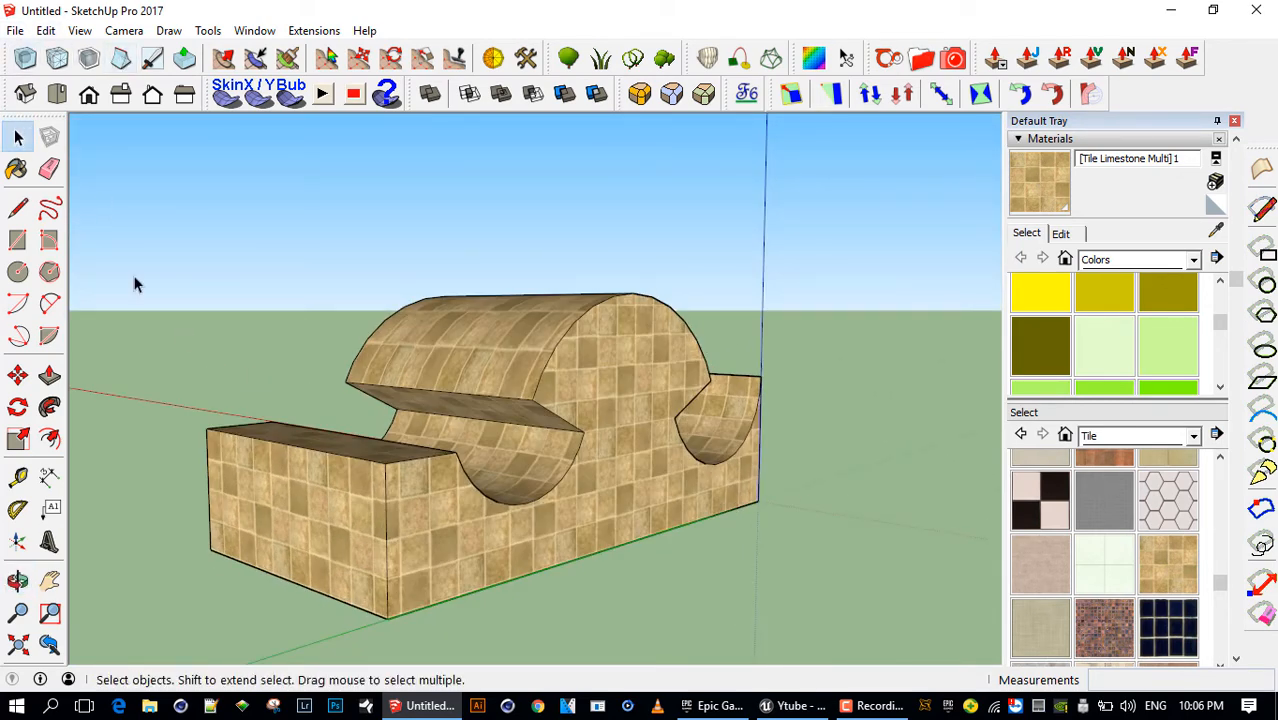
Select the whole block and export it as OBJ, checking the export options and replacing Shape.obj in the 1.Tester folder
drag(84, 204, 1040, 680)
click(15, 31)
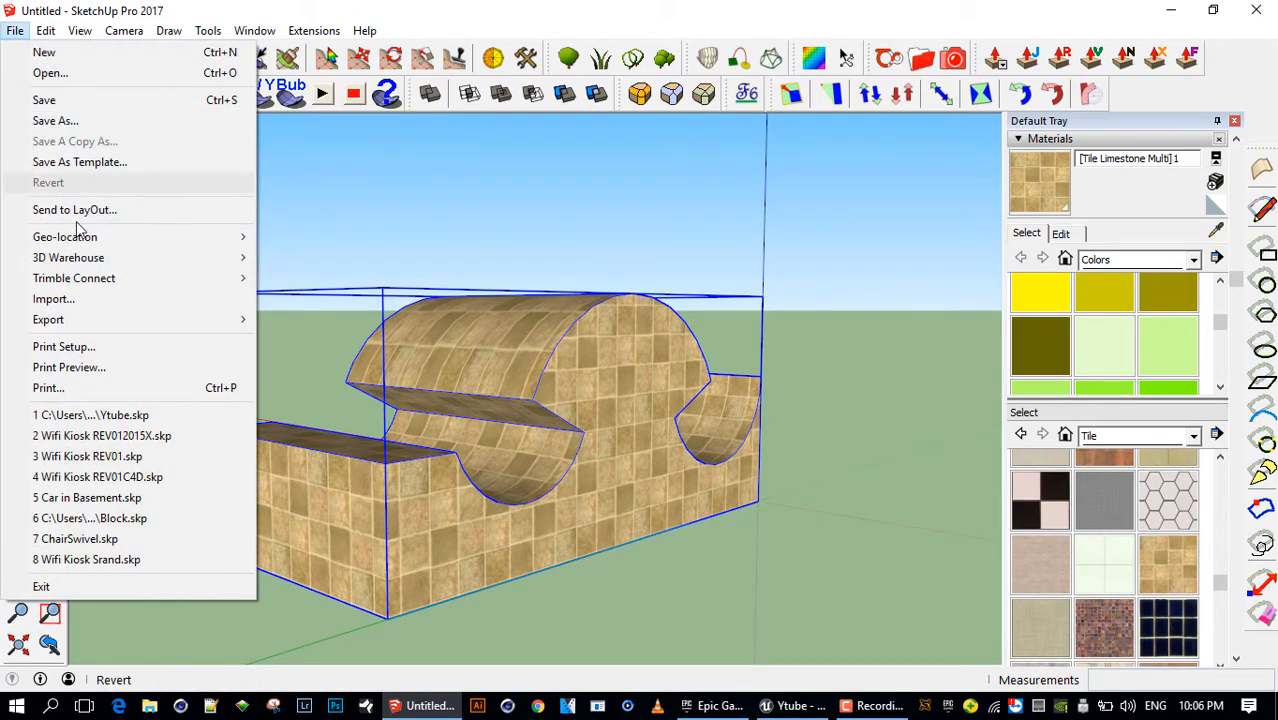
mouse_move(98, 322)
click(307, 320)
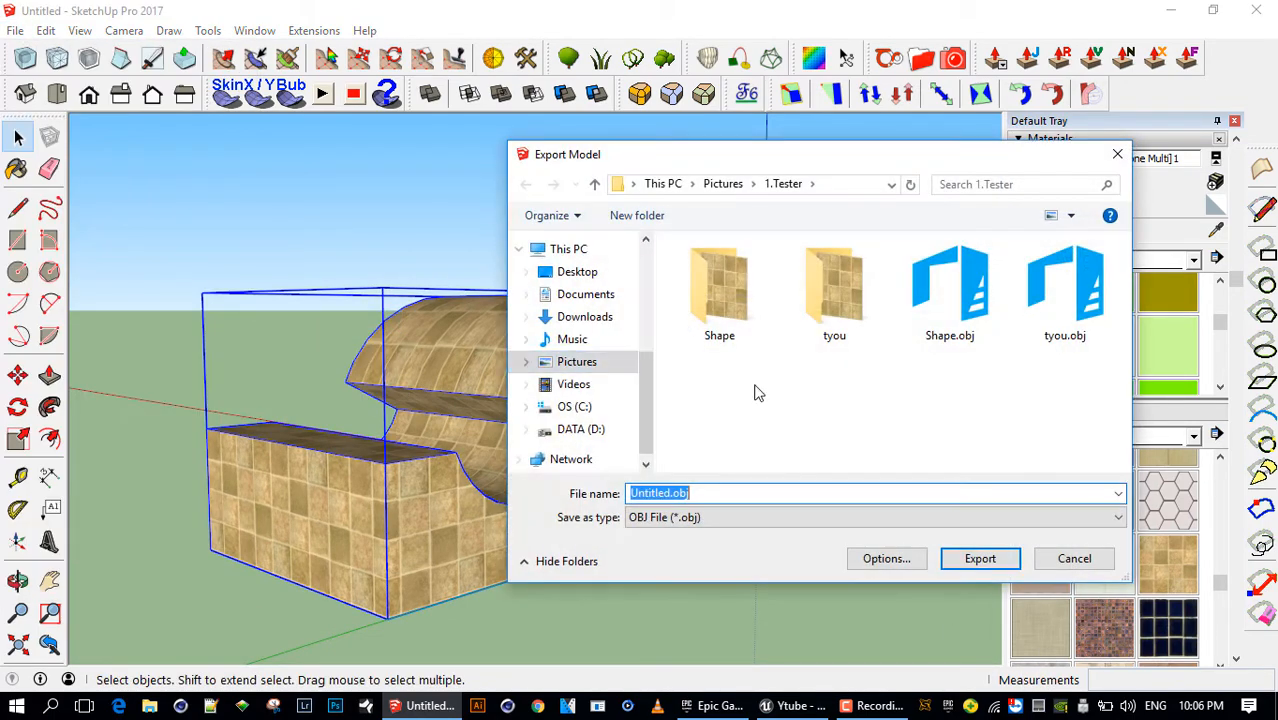
click(968, 305)
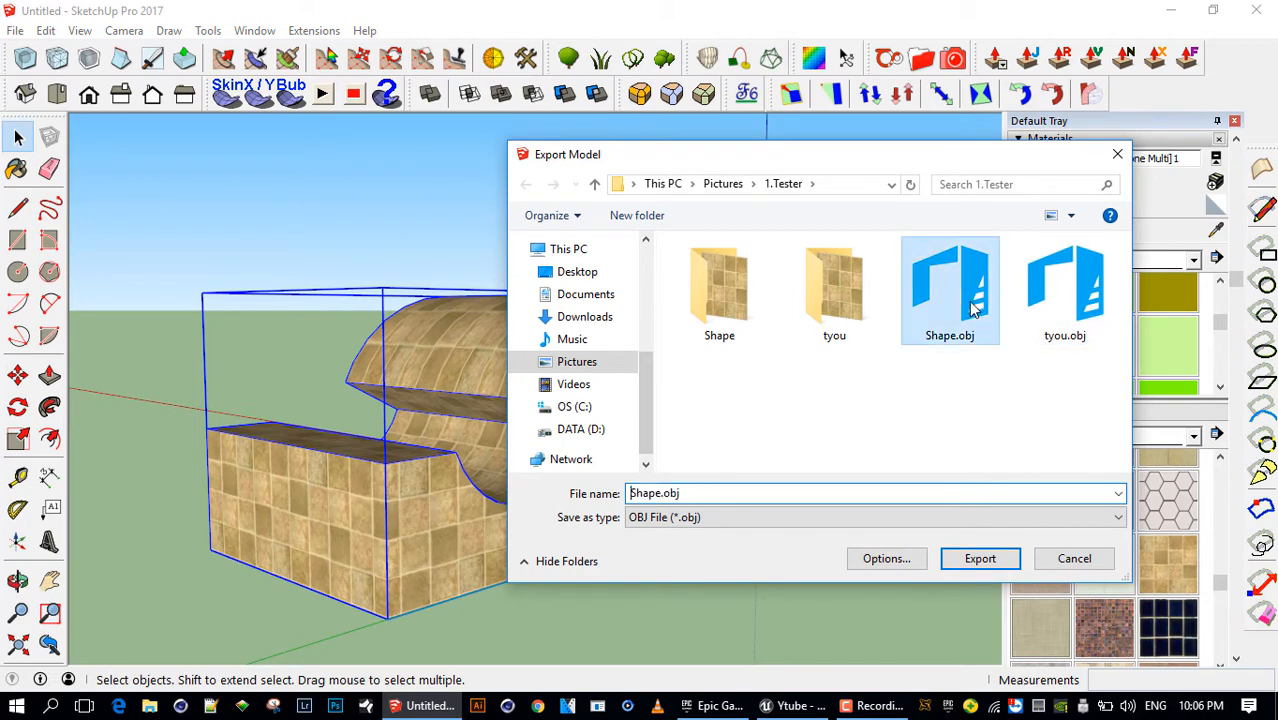
click(980, 558)
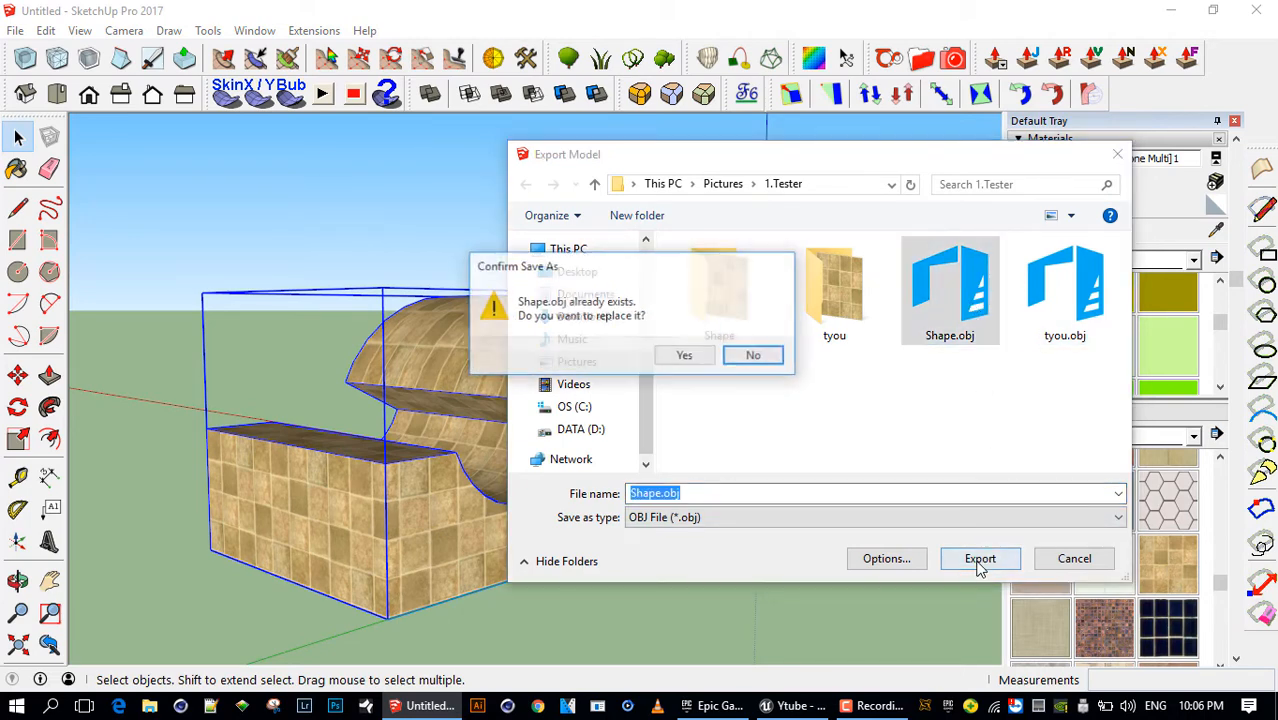
click(750, 356)
click(886, 558)
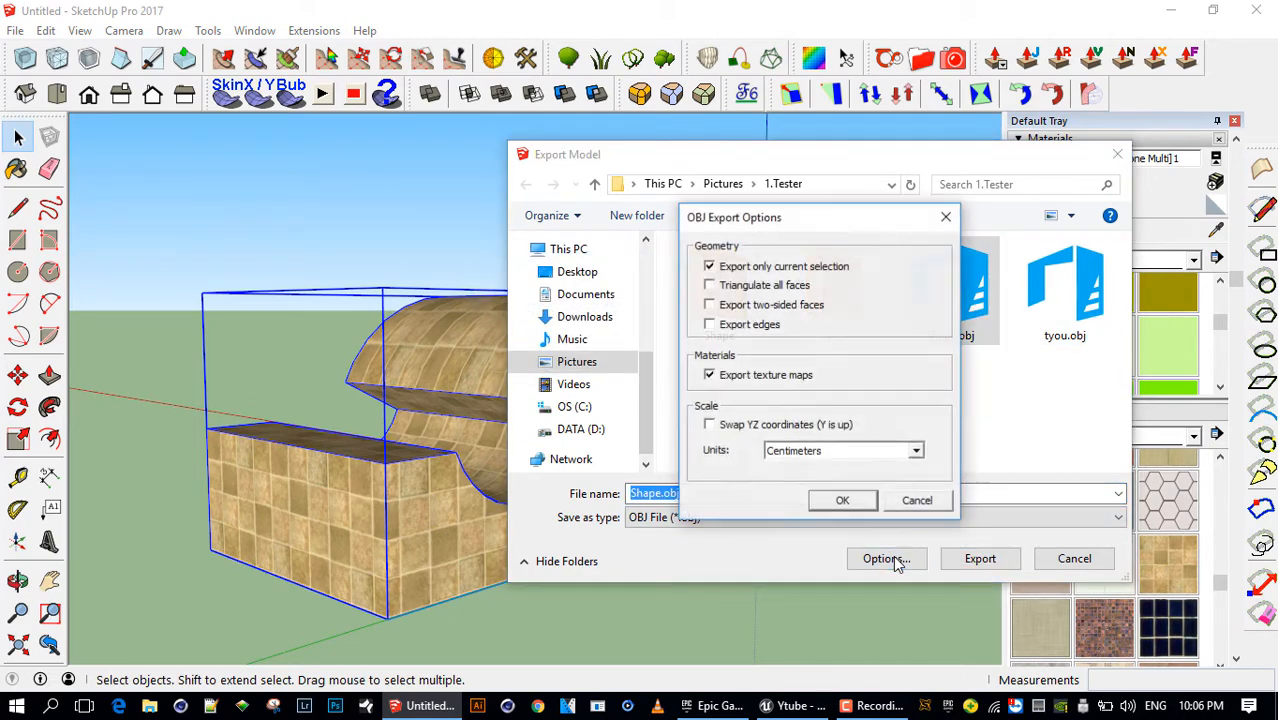
click(912, 500)
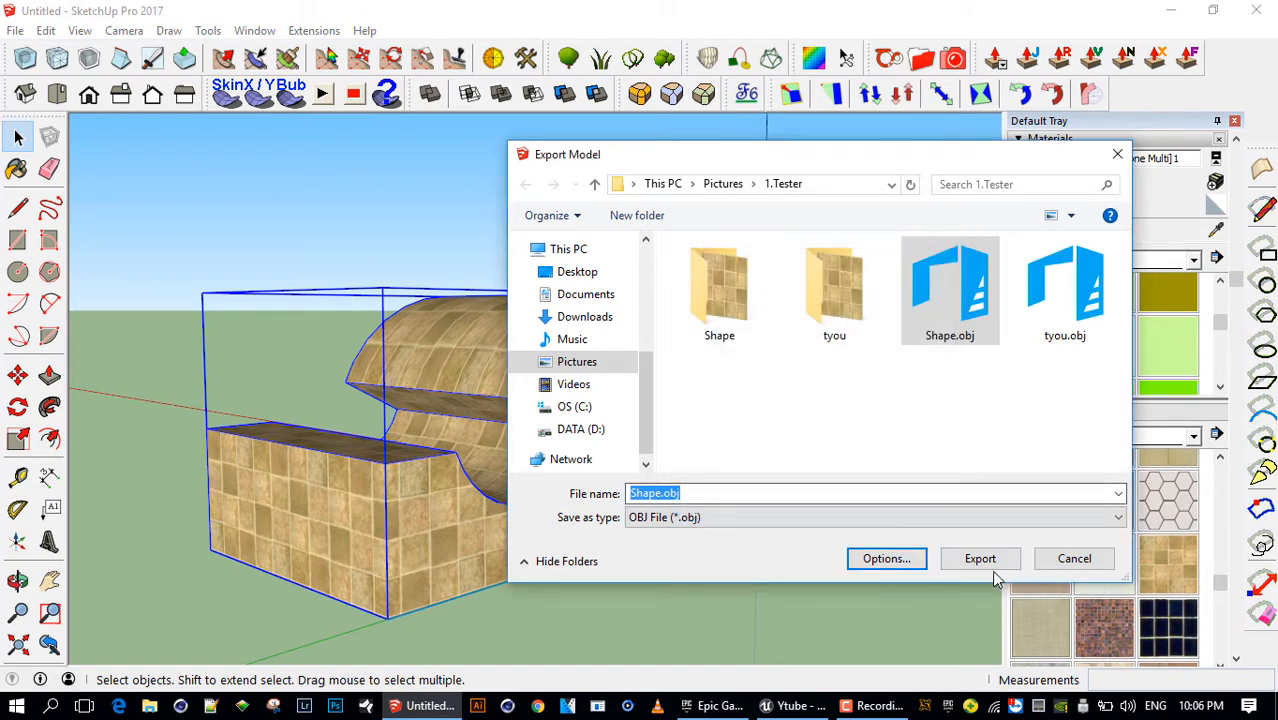
click(982, 563)
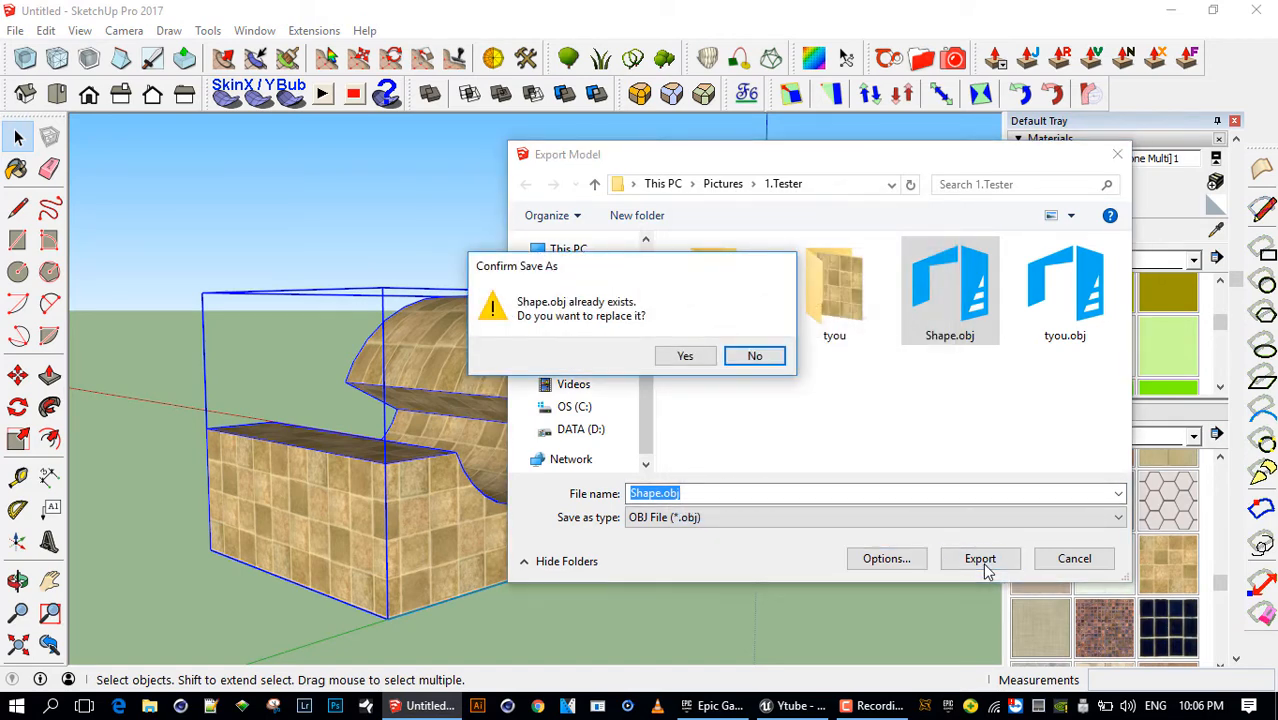
click(684, 357)
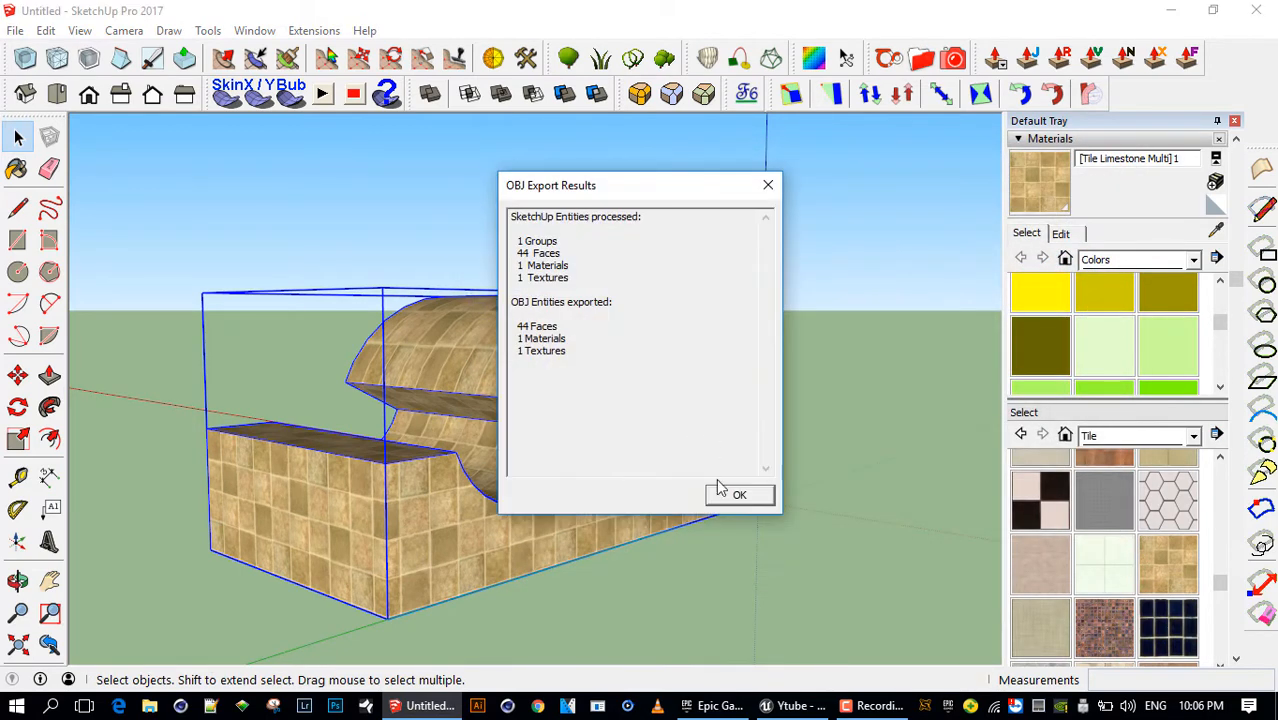
click(727, 501)
Switch to Unreal Engine and reimport the Shape static mesh from its source file
click(795, 706)
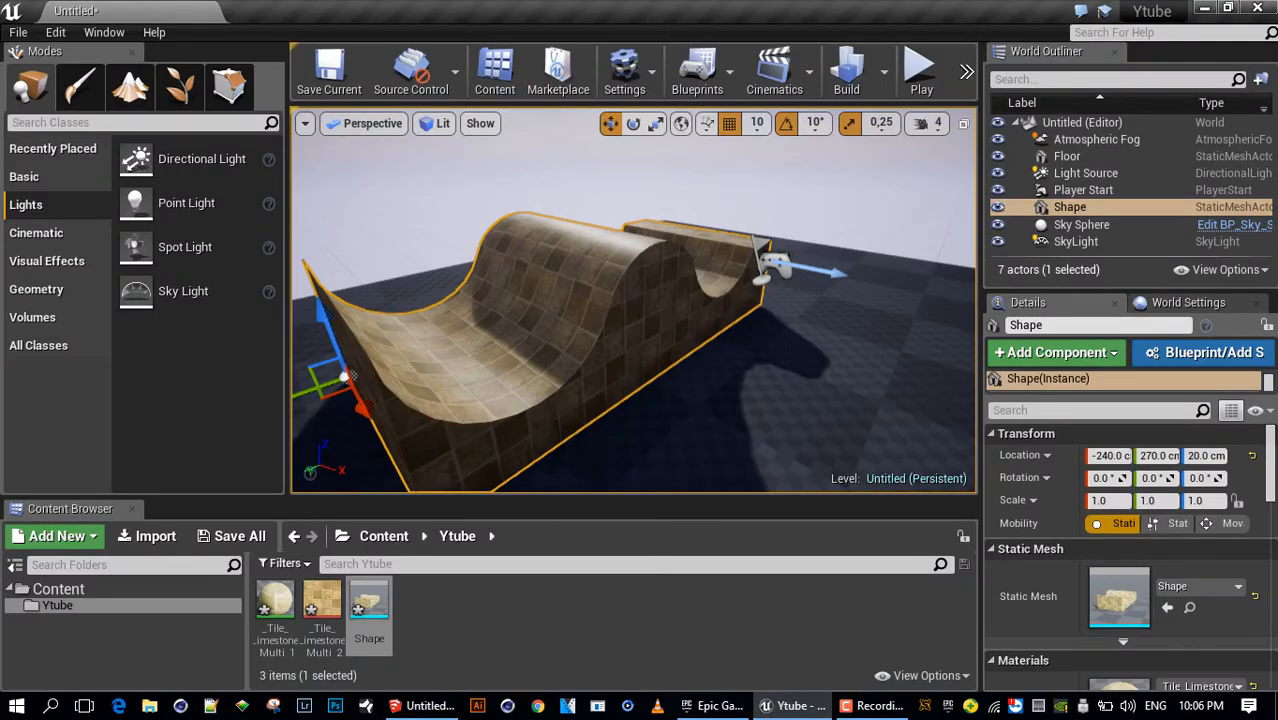
click(364, 600)
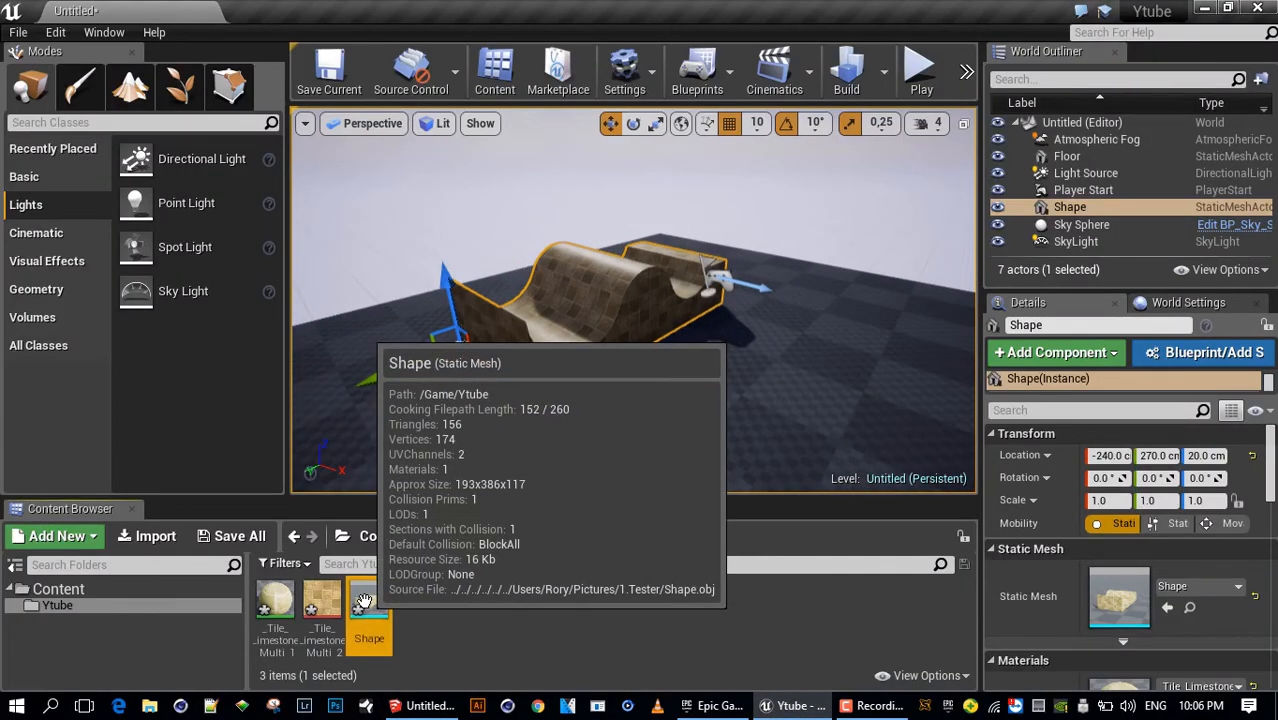
right_click(364, 600)
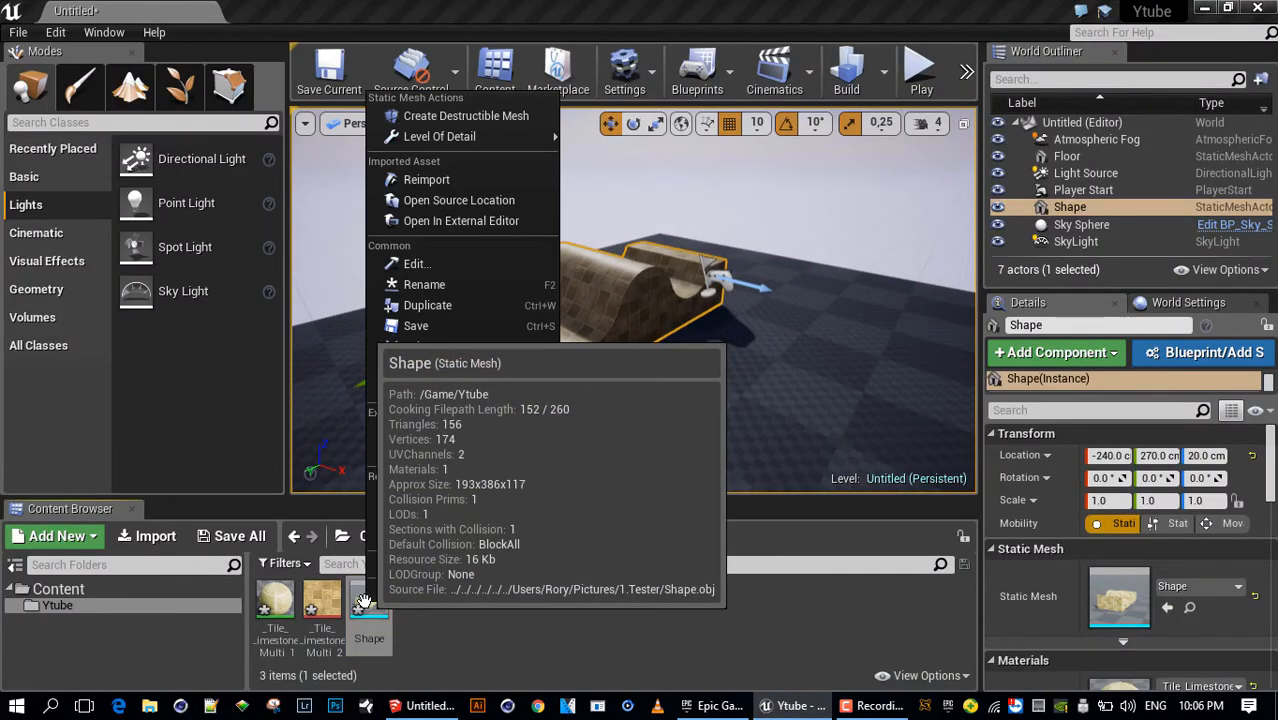
click(474, 188)
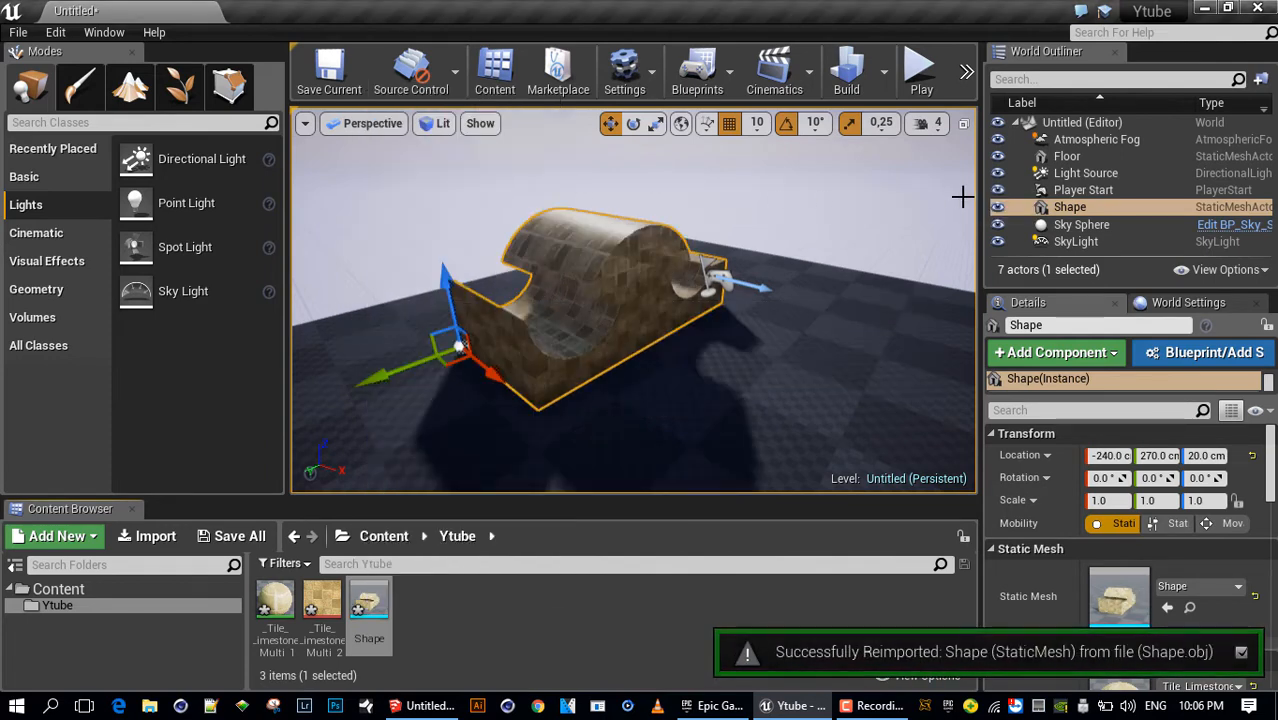
Open the Shape mesh for editing, examine its UV Channel 1 layout, and close the mesh editor
scroll(624, 270, up, 4)
right_click(622, 258)
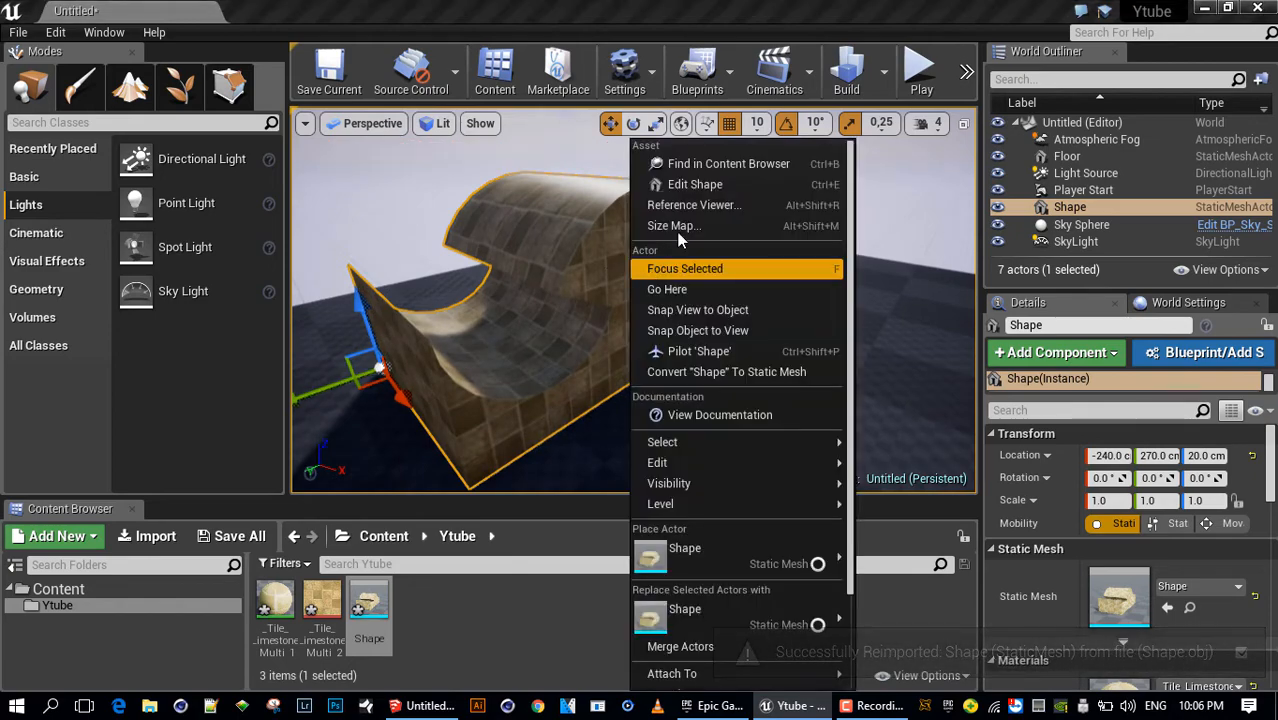
click(695, 186)
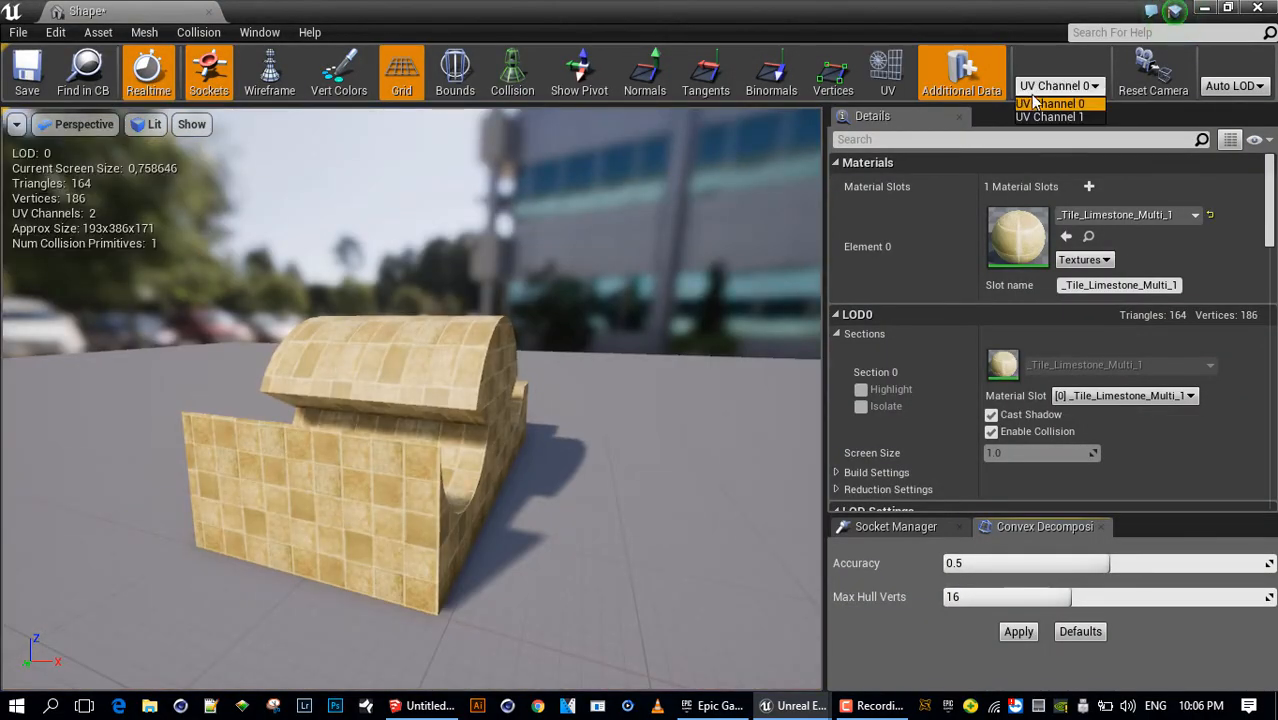
click(1058, 86)
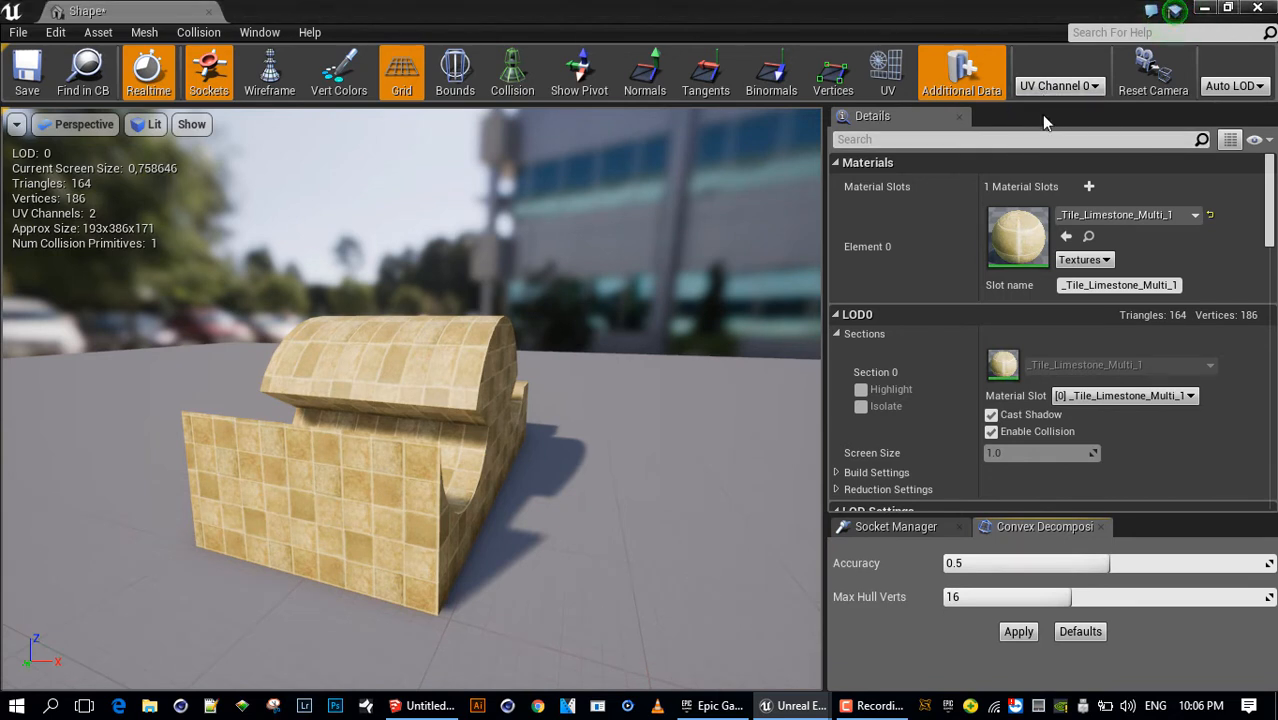
click(1041, 116)
click(887, 75)
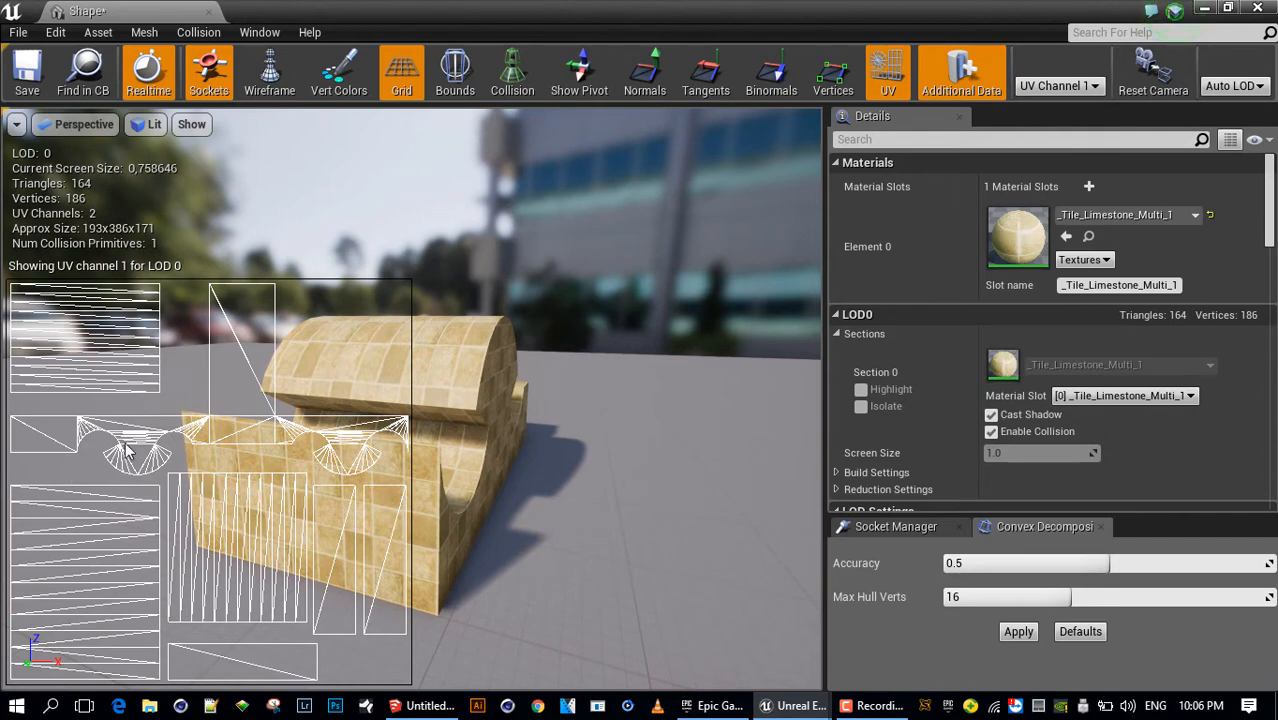
click(1257, 8)
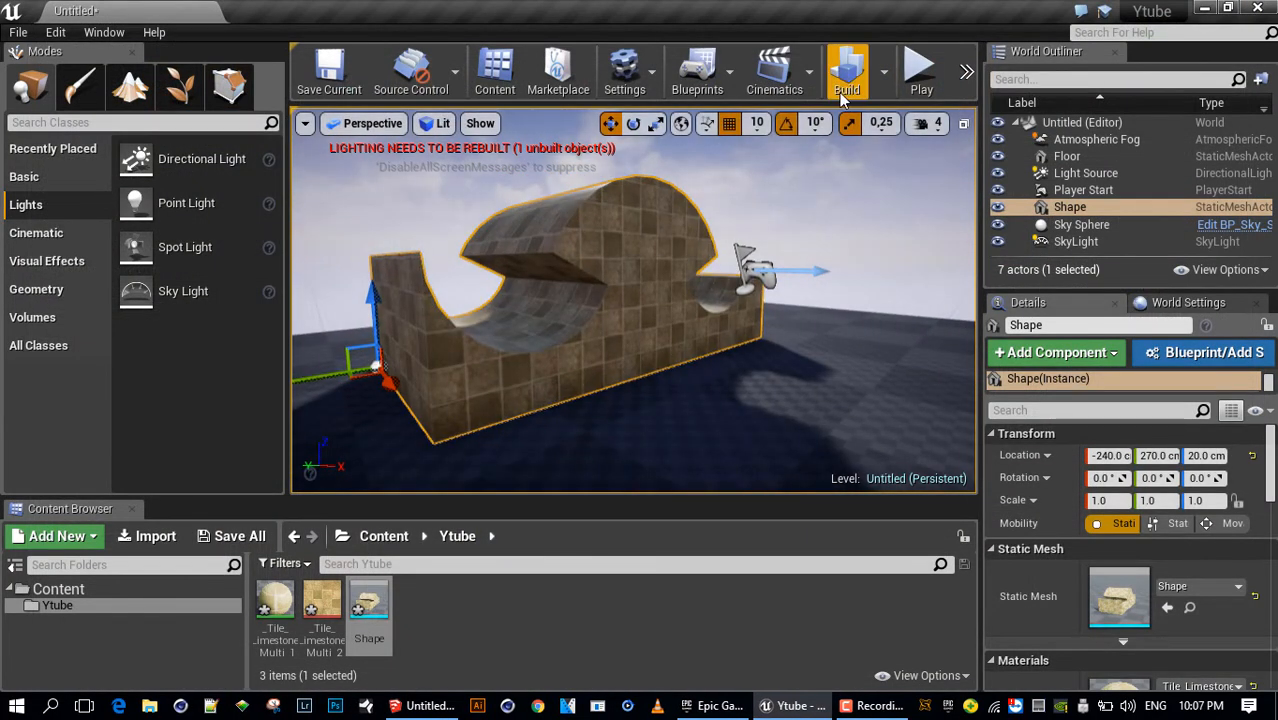
Build the level's lighting and dismiss the message log
click(840, 88)
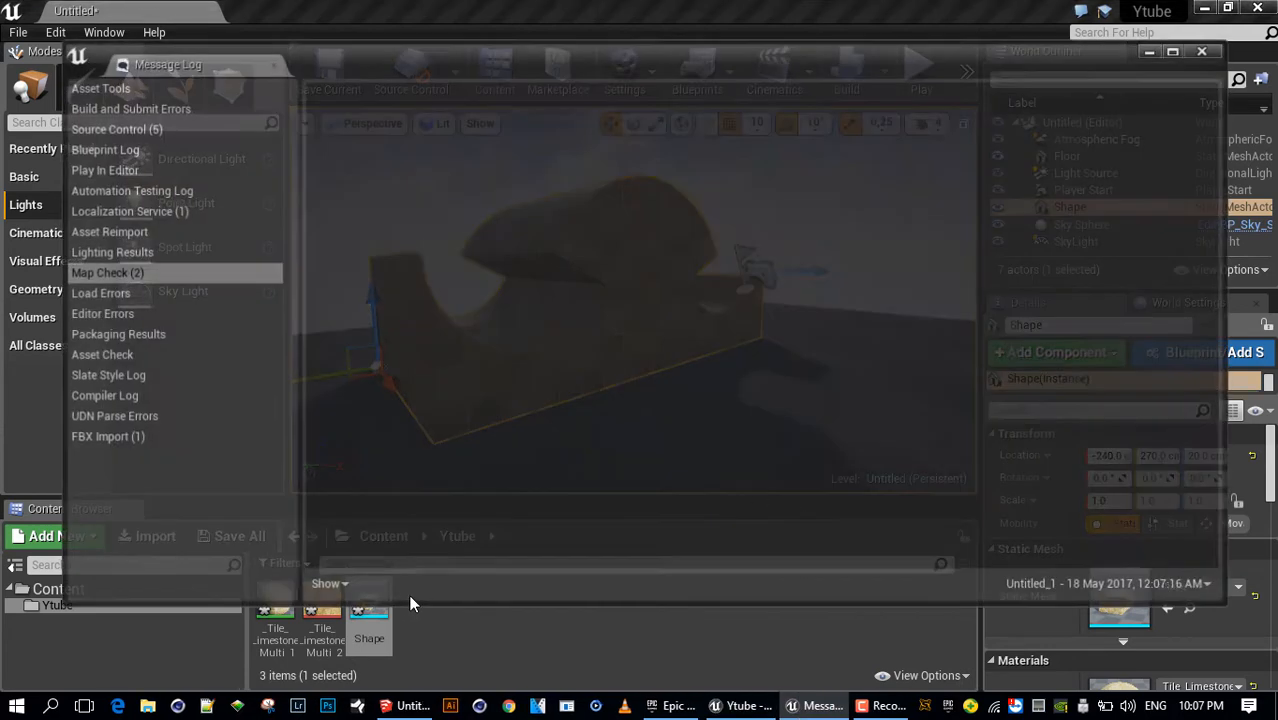
click(1207, 49)
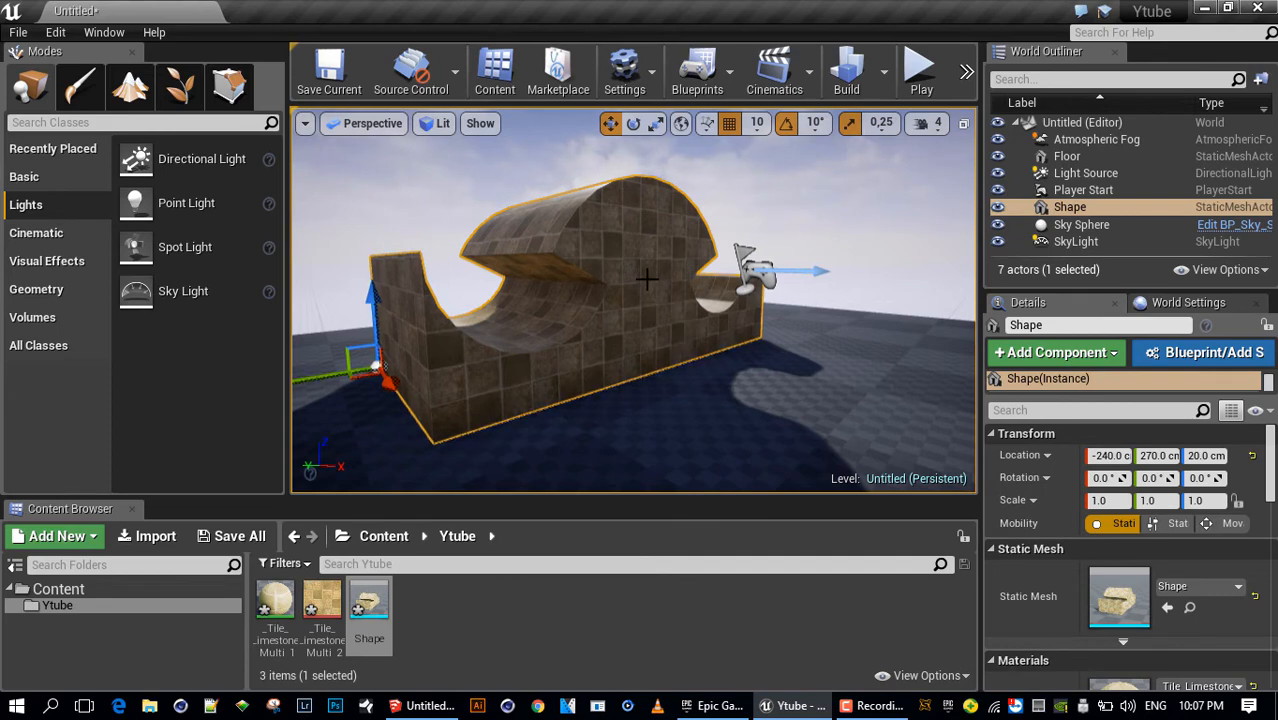
Examine the lighting and tile pattern on the Shape's thickened wave, ends and long sides from several angles
alt+drag(628, 247, 627, 244)
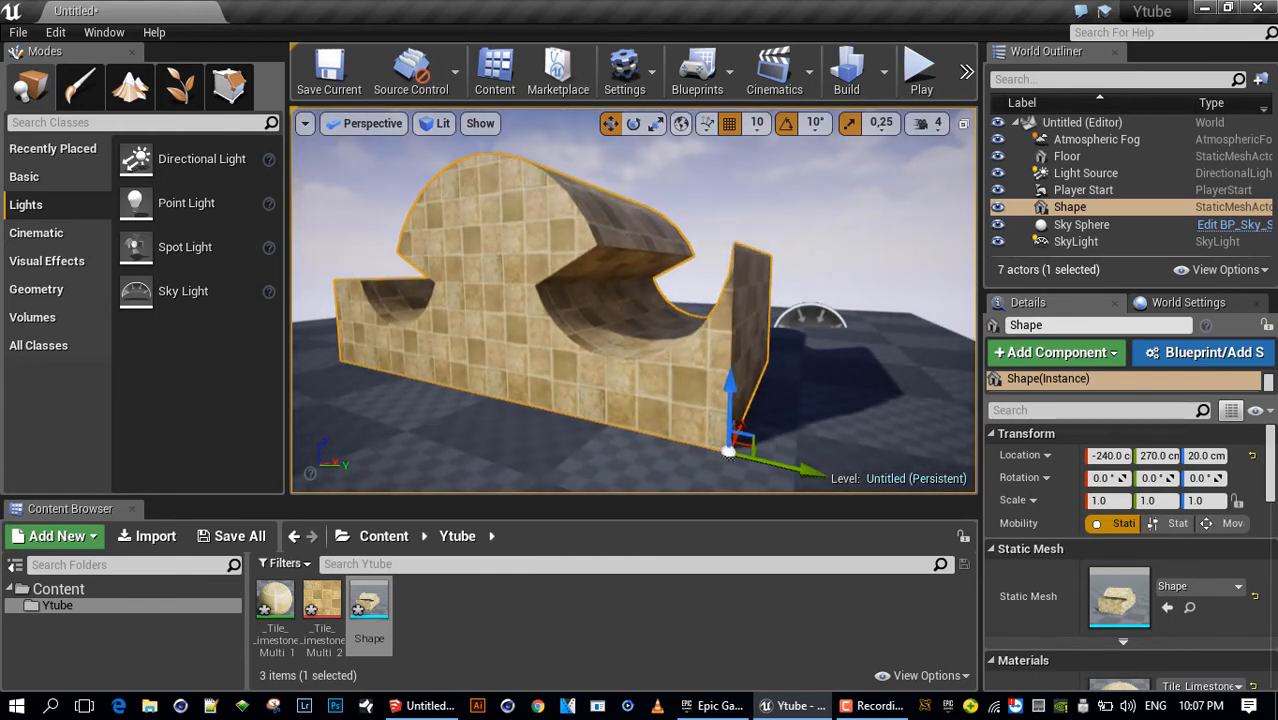
alt+drag(502, 268, 502, 268)
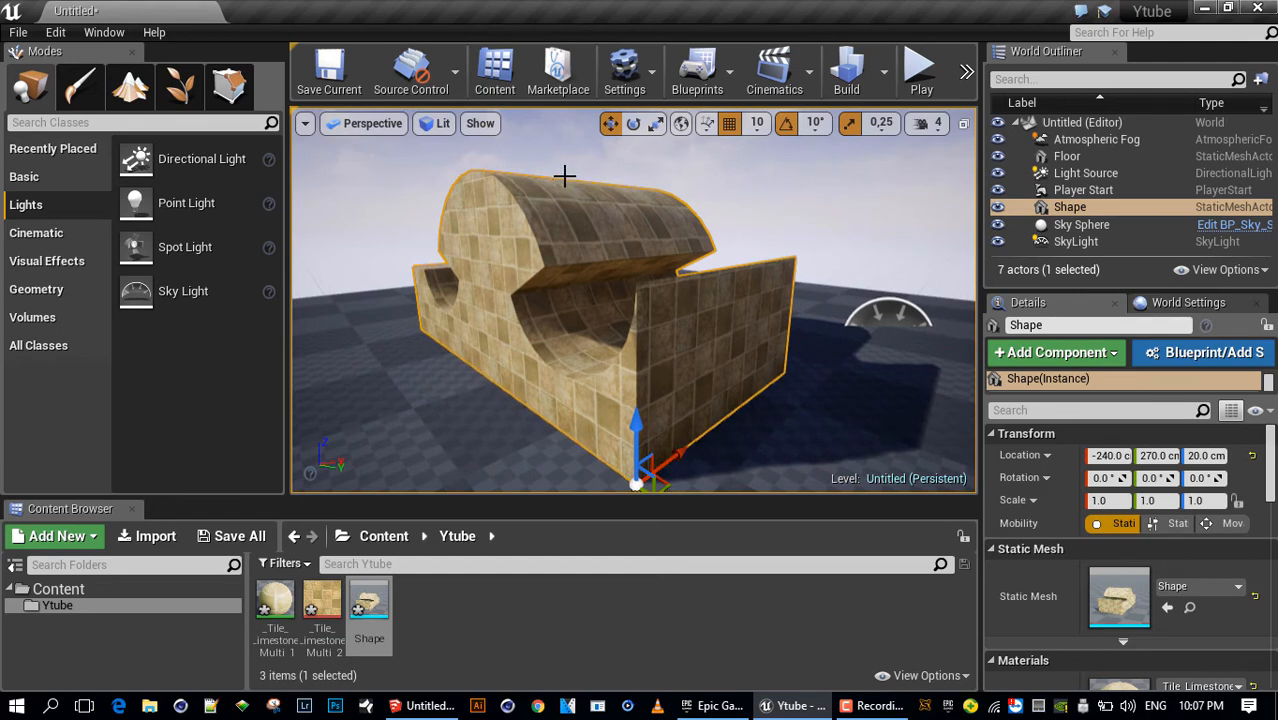
alt+drag(800, 288, 800, 288)
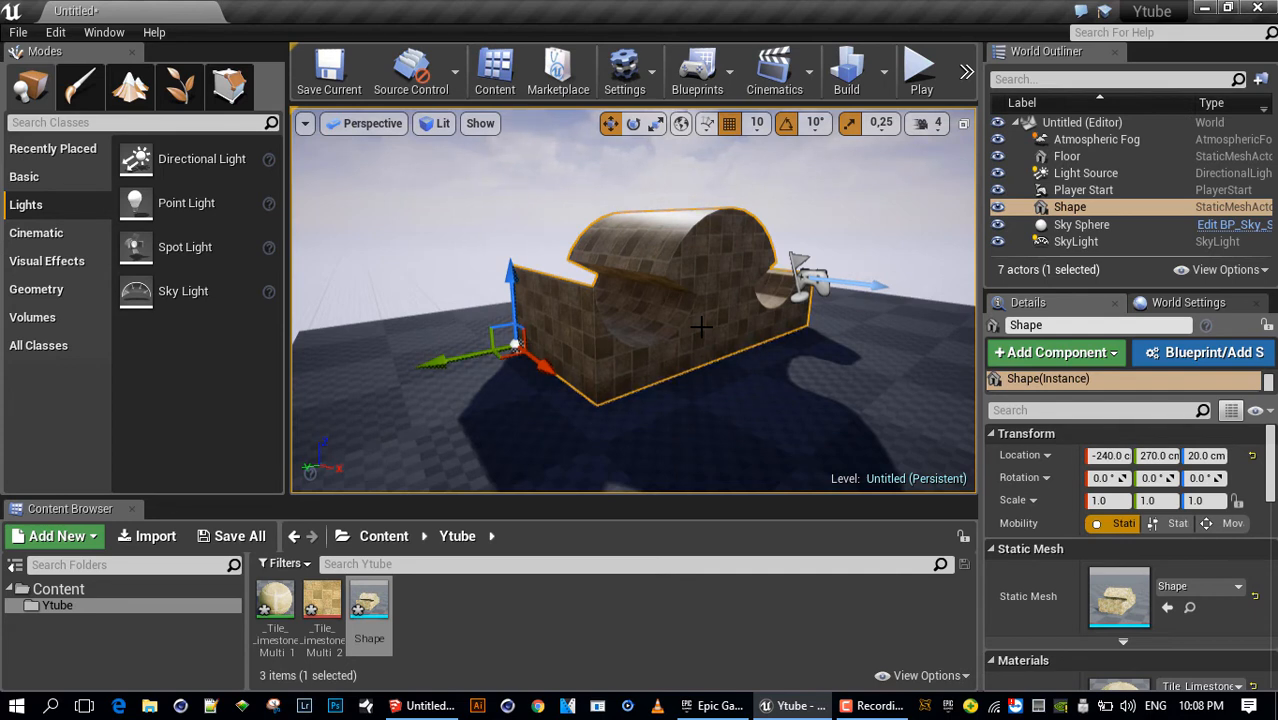
alt+drag(631, 366, 698, 424)
alt+drag(652, 346, 645, 343)
alt+right_drag(645, 343, 680, 342)
alt+drag(650, 340, 624, 302)
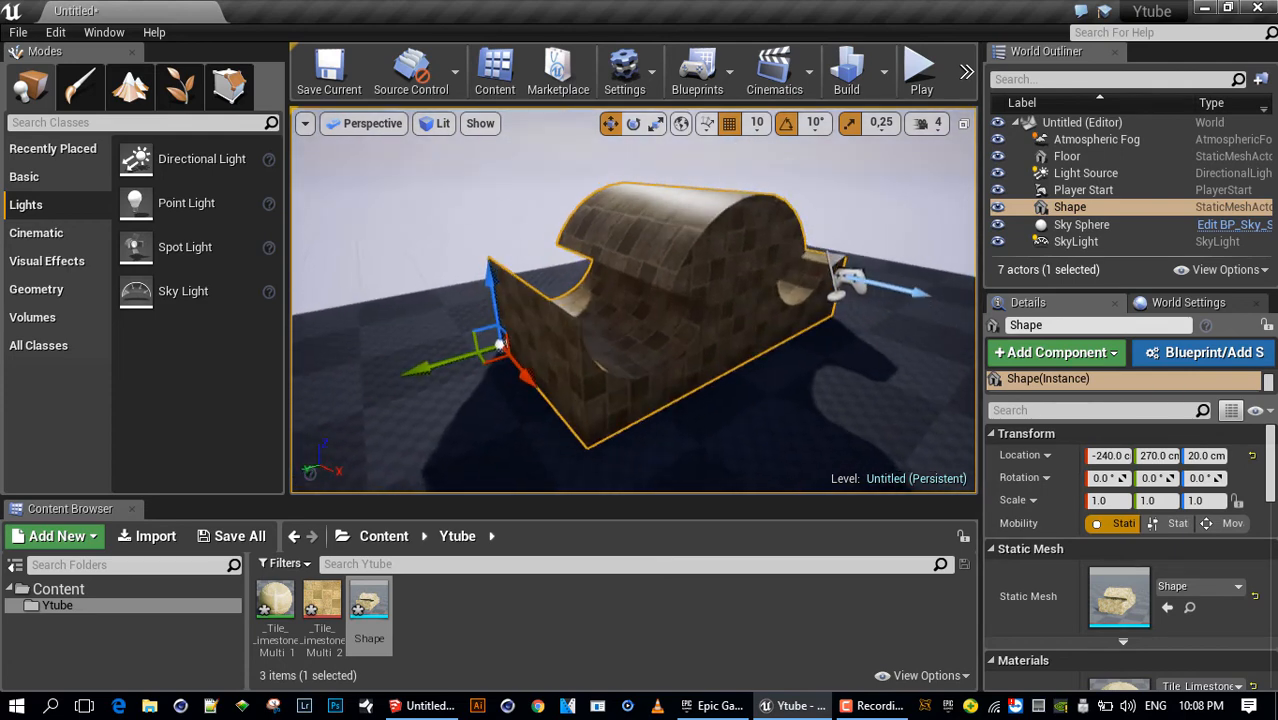
alt+right_drag(624, 302, 600, 302)
alt+right_drag(752, 321, 738, 321)
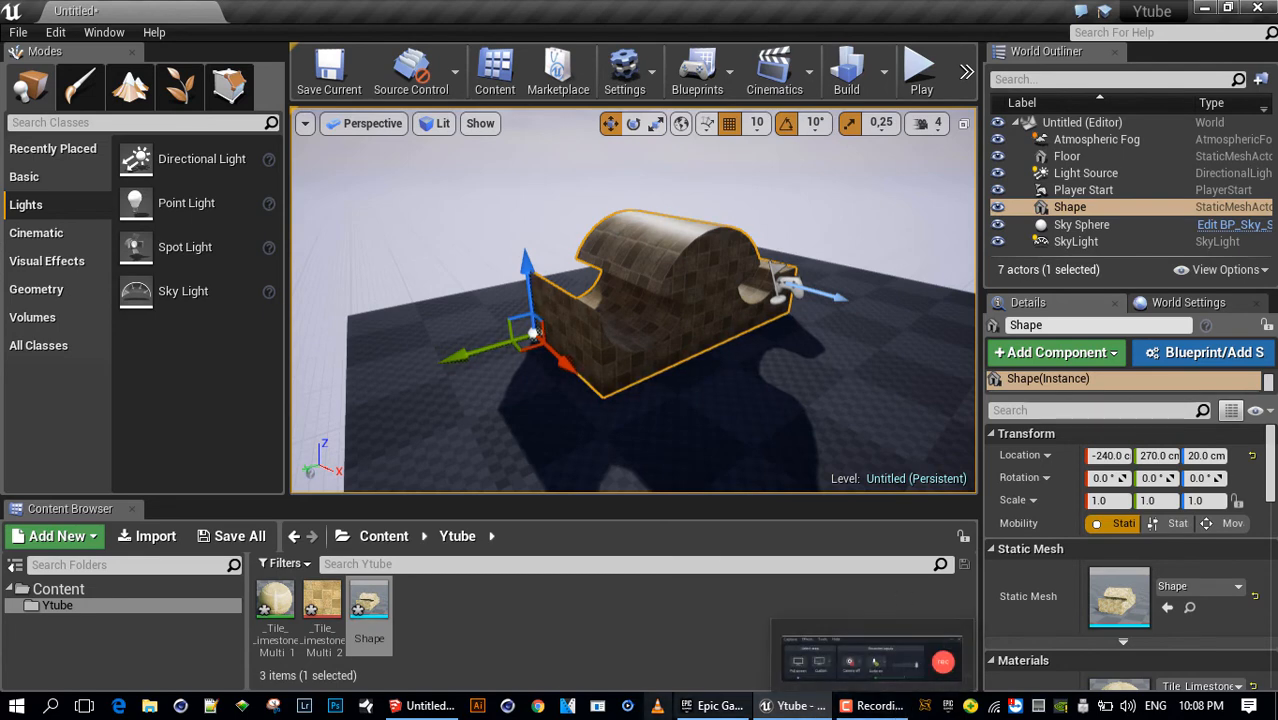
Switch to SketchUp, examine the extended block with ThruPaint active, and return to Unreal Engine
click(422, 705)
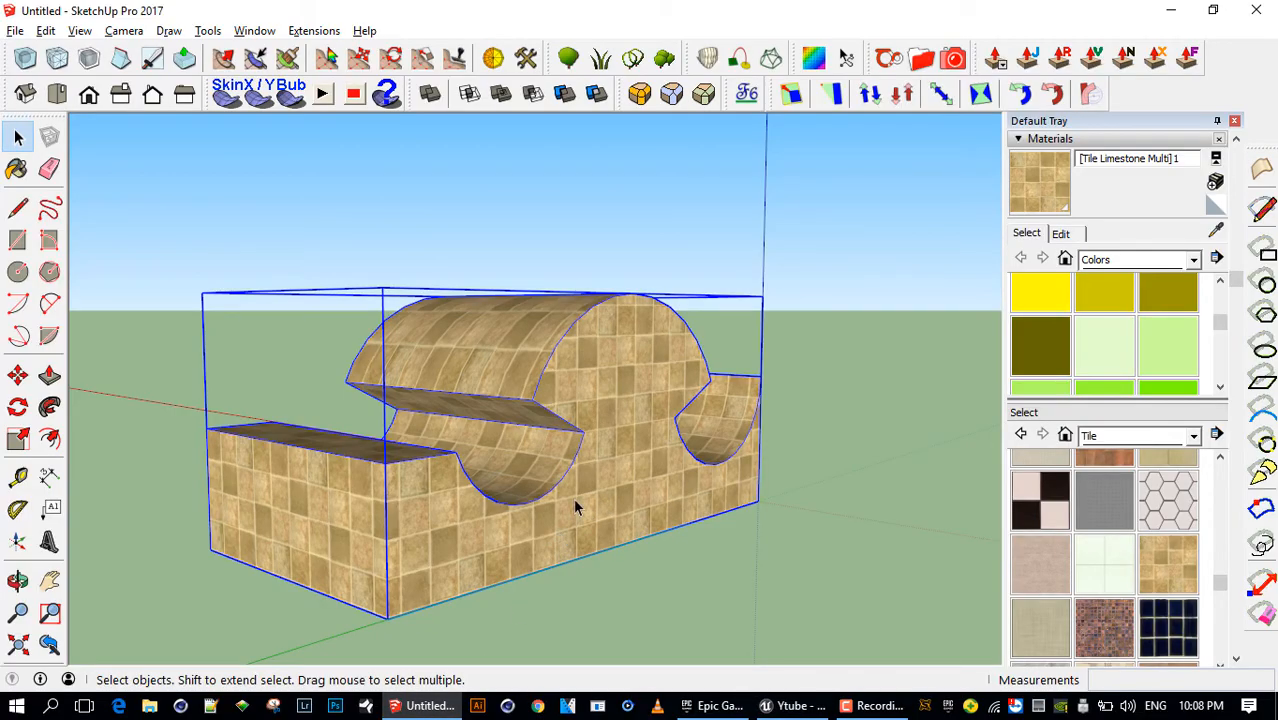
mouse_move(575, 507)
middle_down()
mouse_move(539, 542)
mouse_move(542, 565)
mouse_move(596, 399)
mouse_move(524, 526)
middle_up()
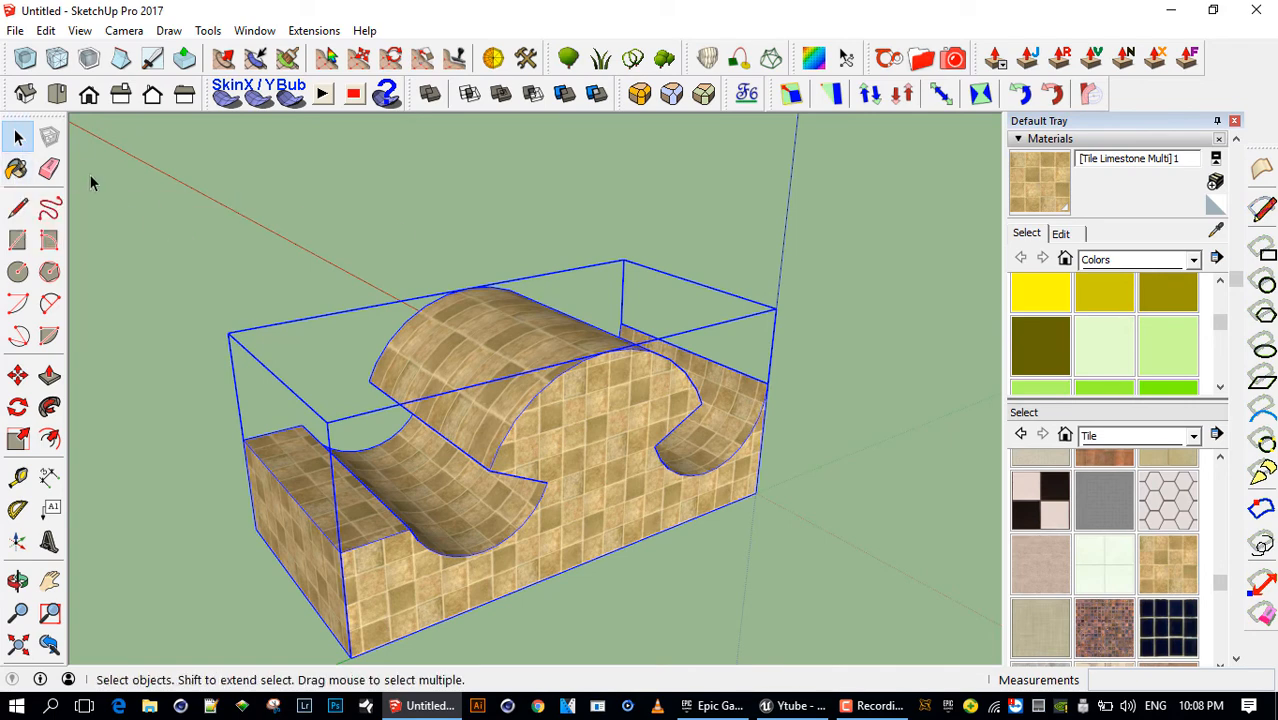
click(18, 171)
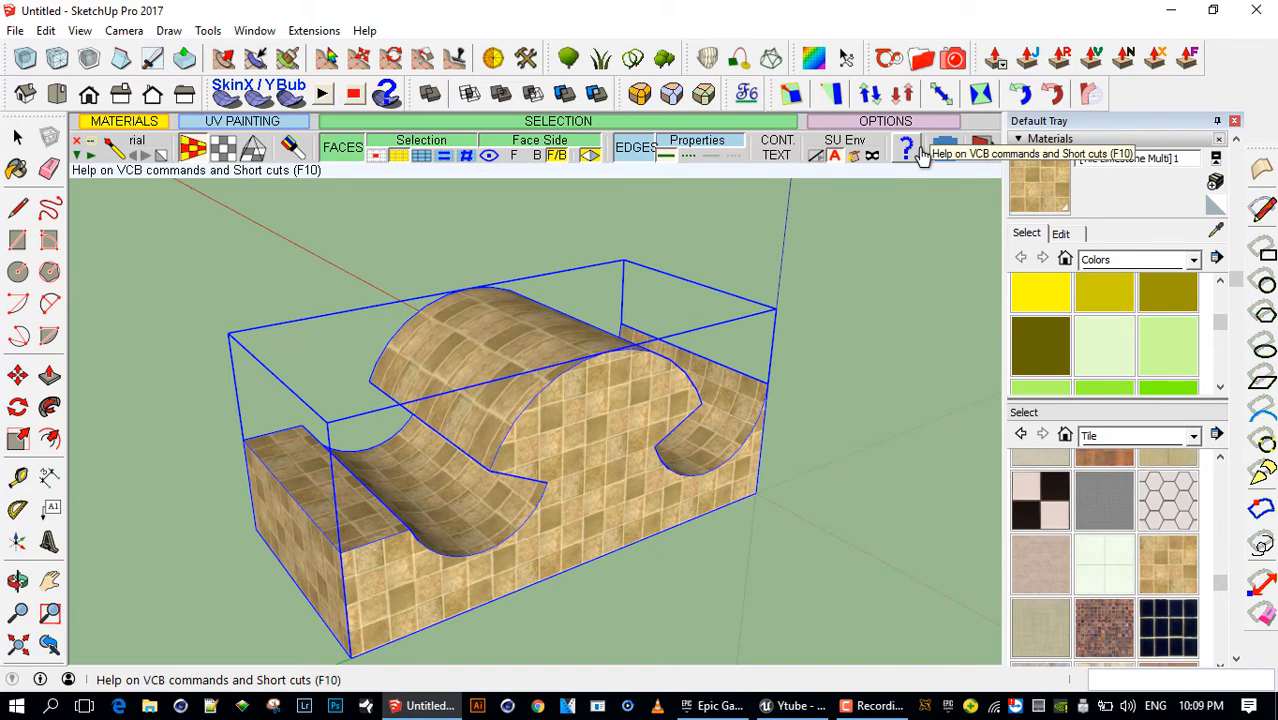
middle_drag(650, 491, 673, 450)
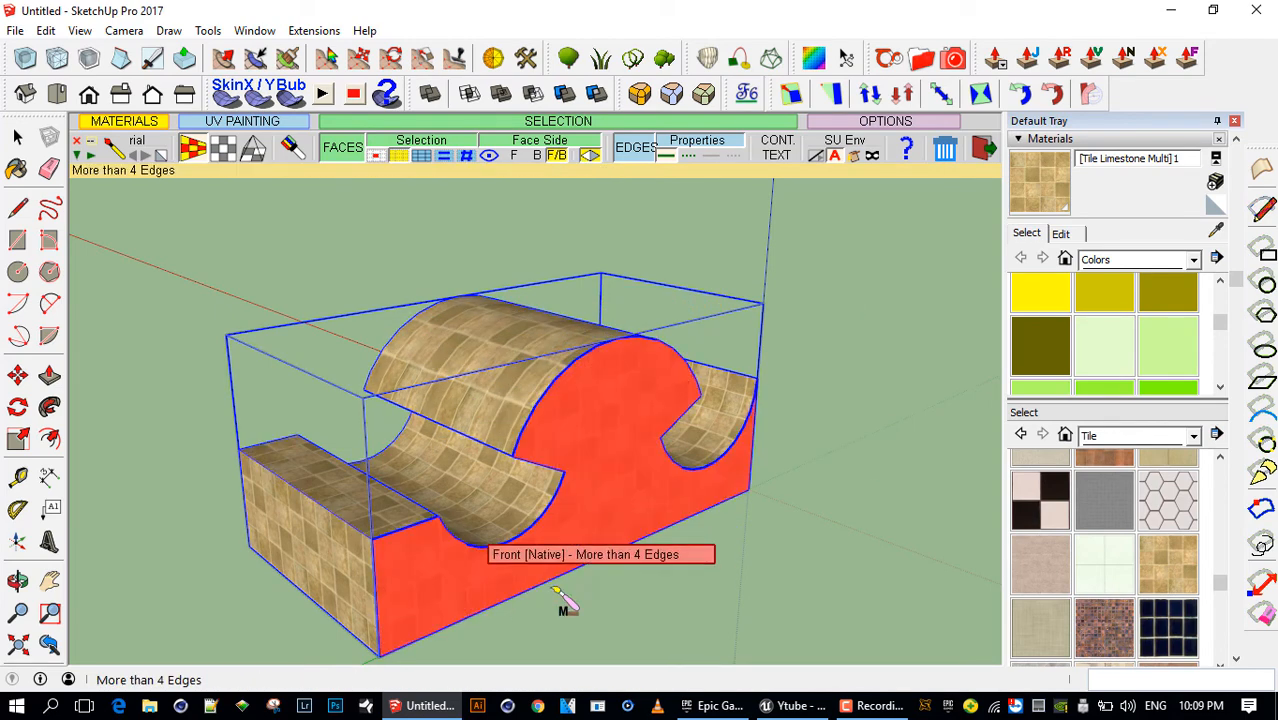
click(789, 708)
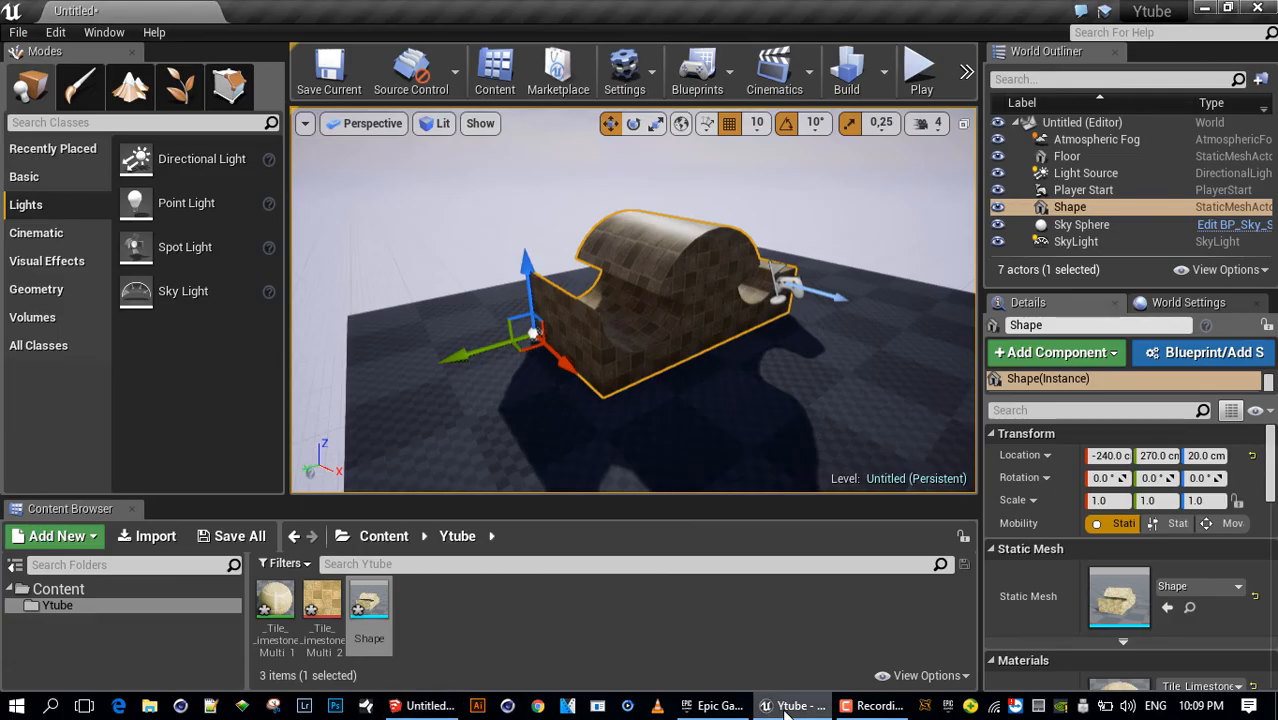
Open the selected Shape's mesh for editing and display the UV layout for UV Channel 1
right_click(681, 290)
click(765, 186)
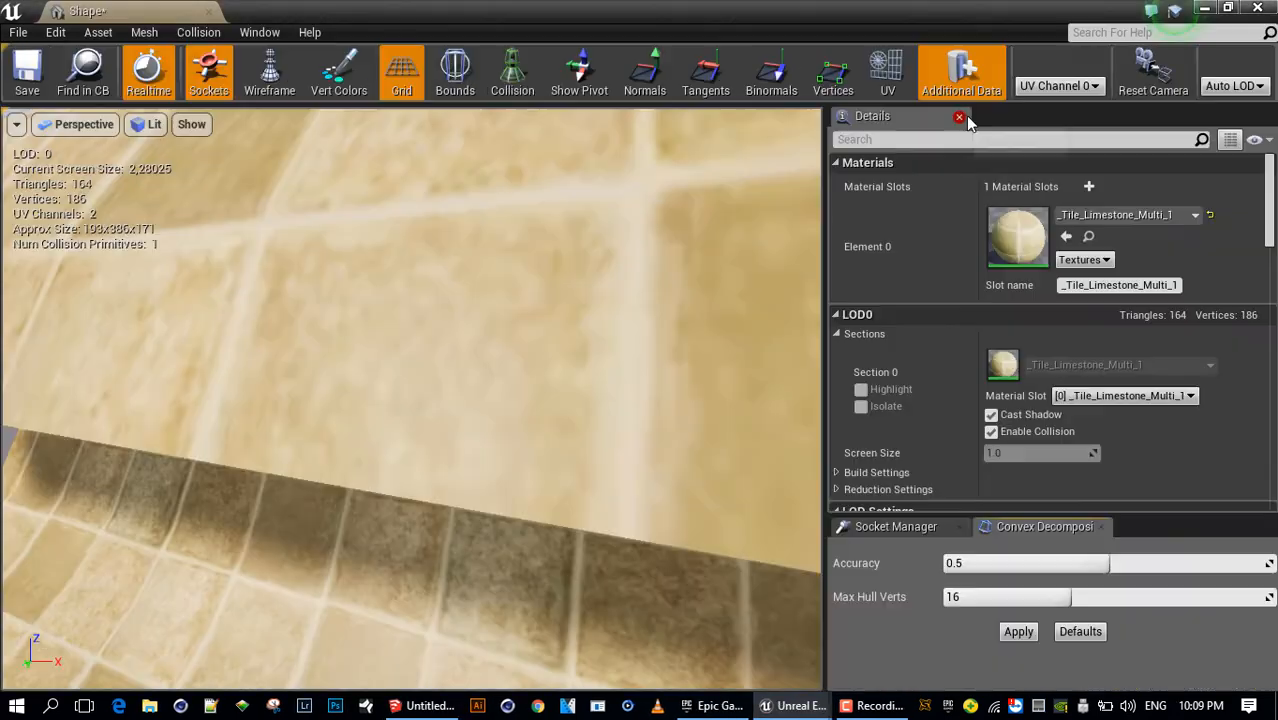
click(1066, 88)
click(1050, 117)
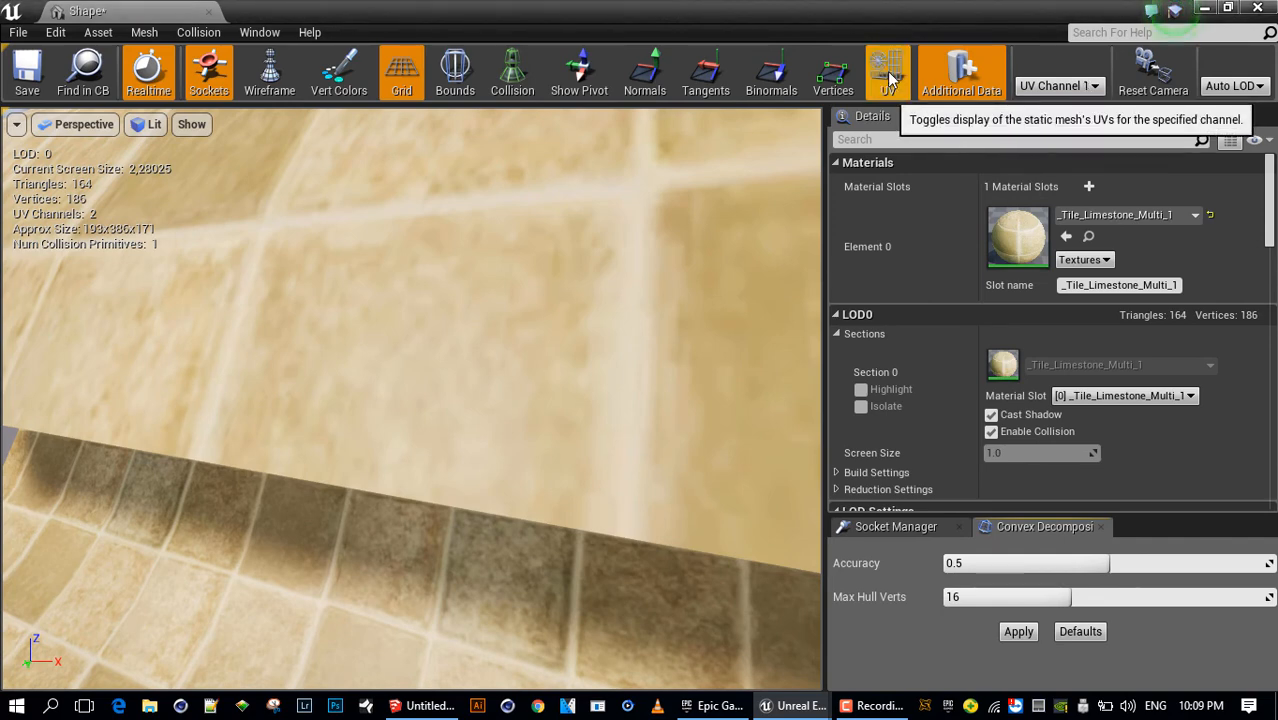
click(889, 76)
Examine the whole mesh's tile pattern beside its UV layout, close the mesh editor, and view the block in the level
scroll(619, 308, down, 5)
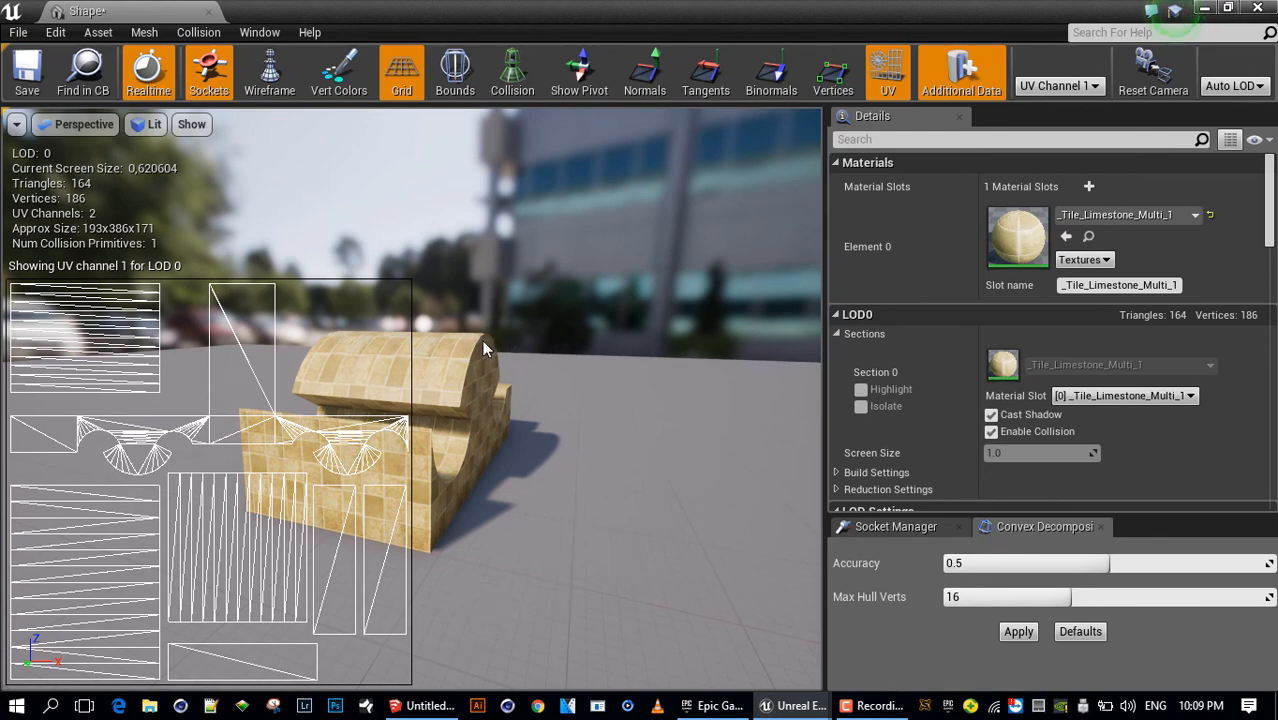
middle_drag(483, 347, 315, 362)
alt+drag(483, 347, 260, 358)
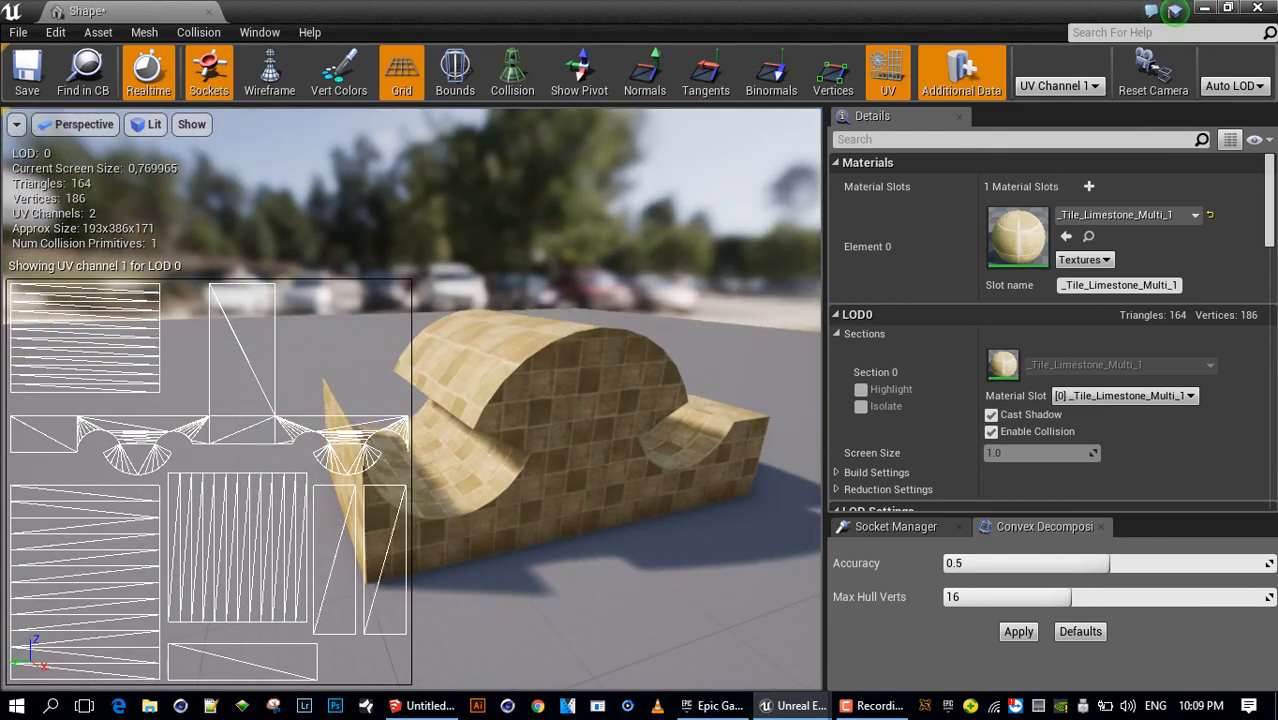
click(1258, 9)
alt+drag(580, 403, 640, 395)
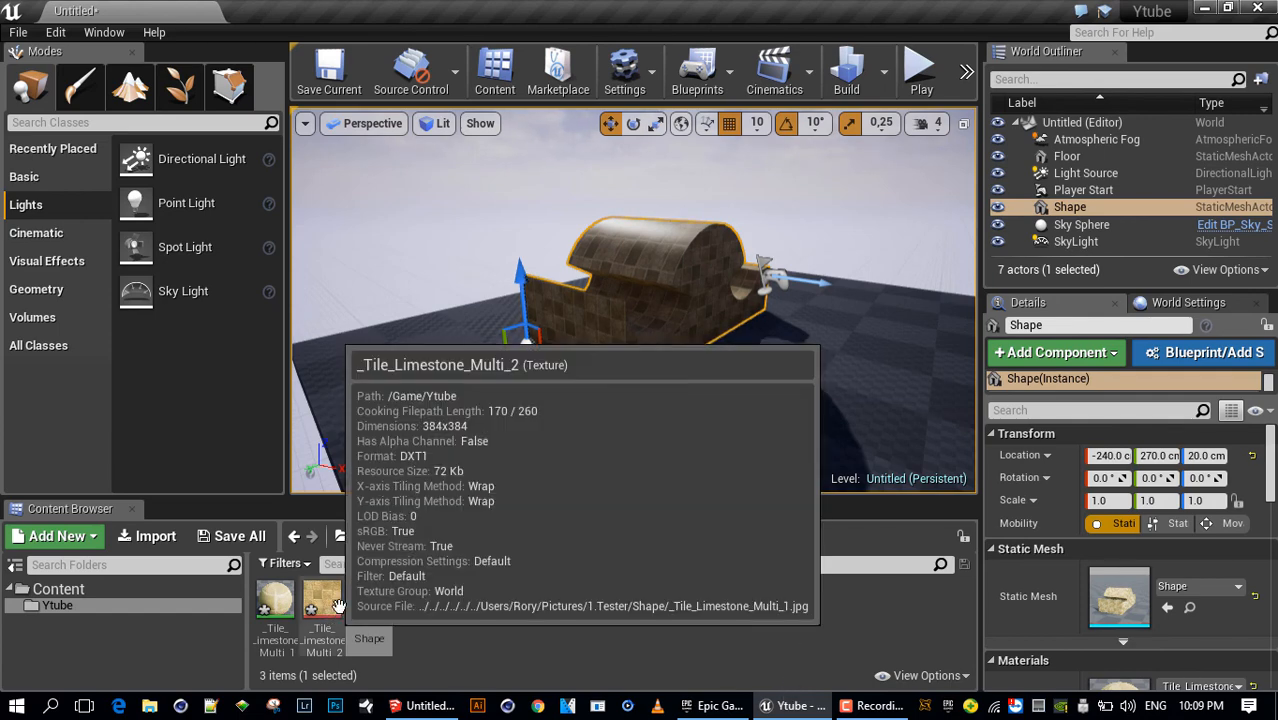
mouse_move(368, 606)
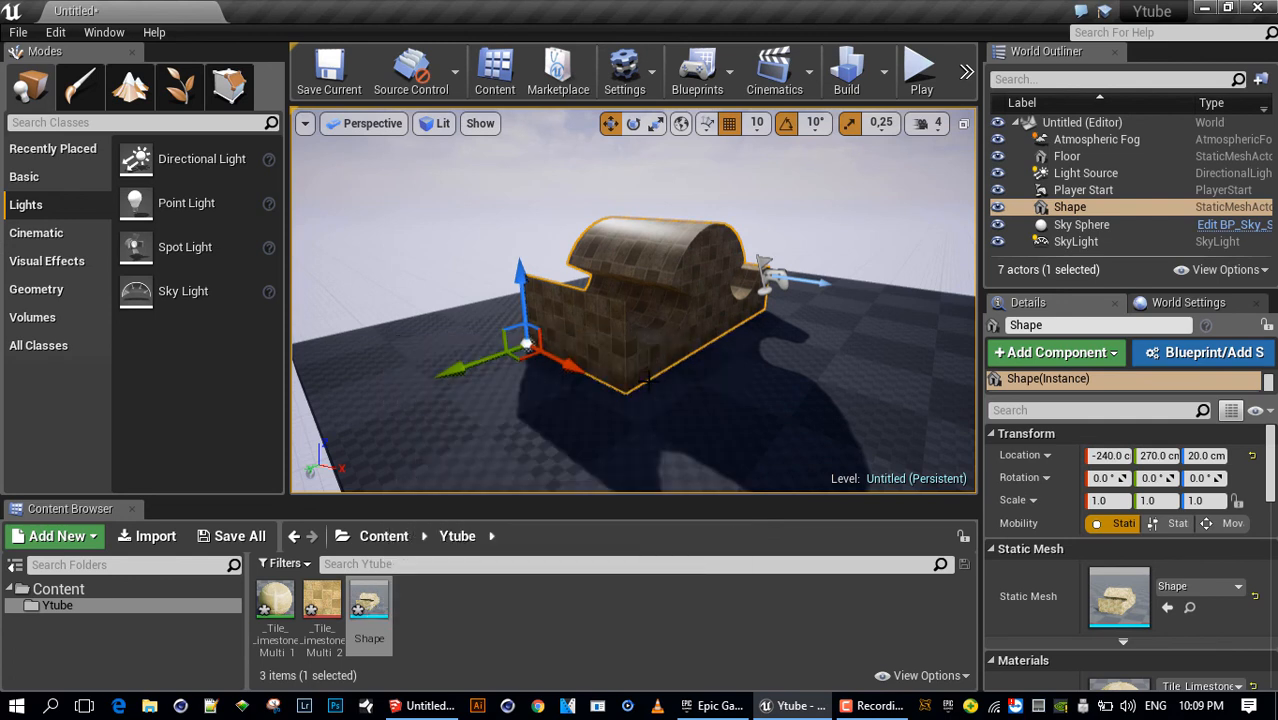